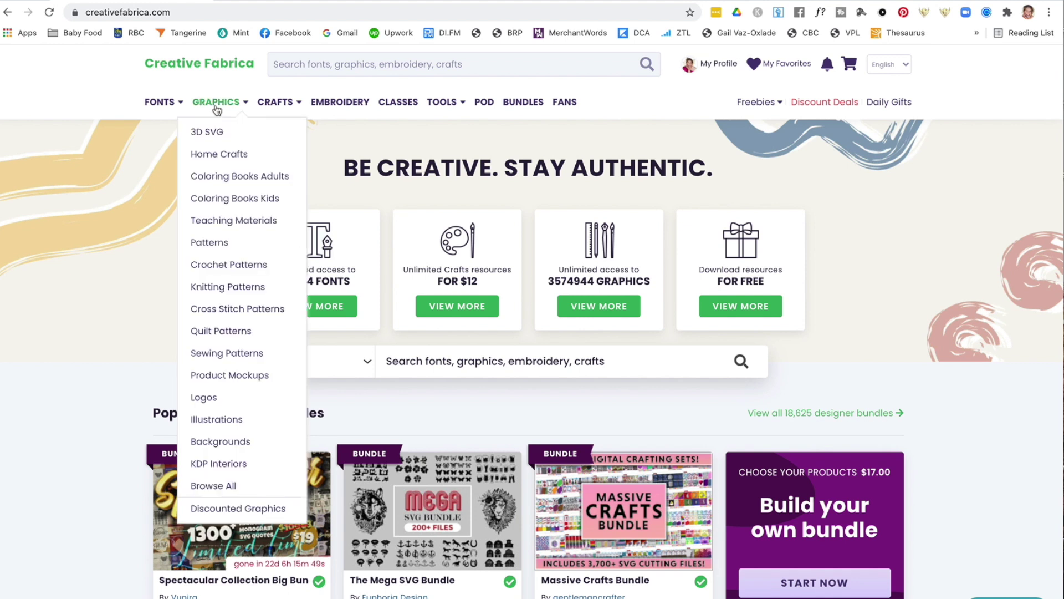
Open the Coloring Books Adults graphics category and browse its listings
left_click(199, 177)
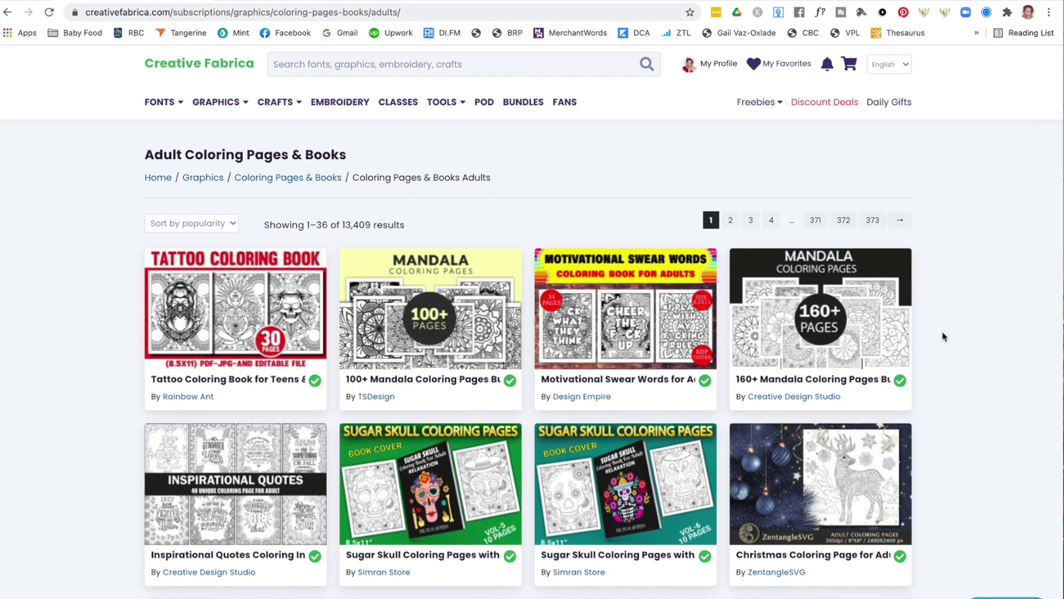
scroll(945, 338, "down", 3)
scroll(944, 340, "down", 8)
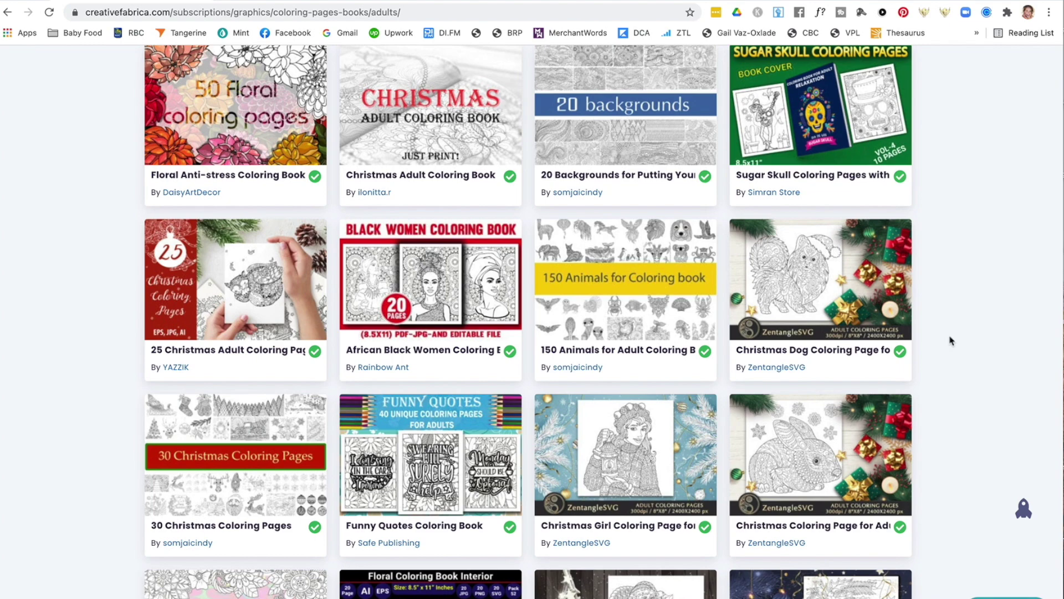
scroll(943, 340, "up", 10)
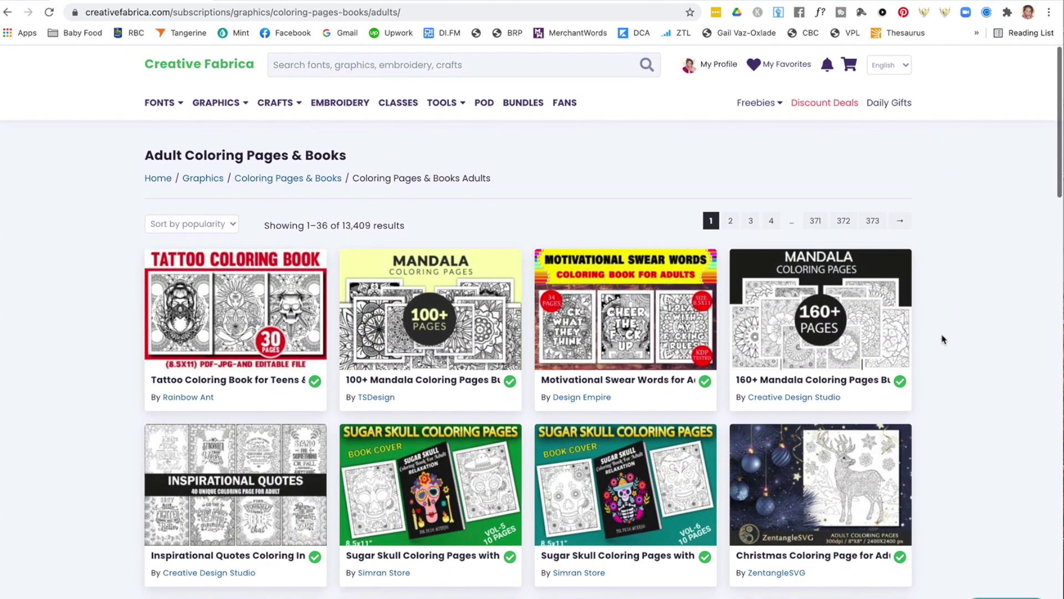
mouse_move(218, 109)
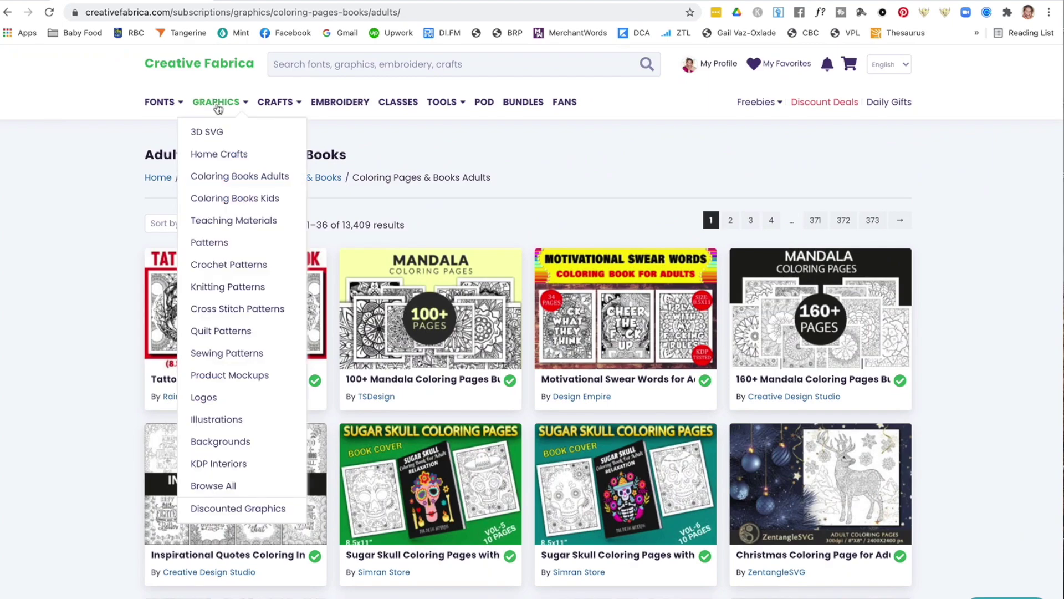
scroll(84, 271, "down", 8)
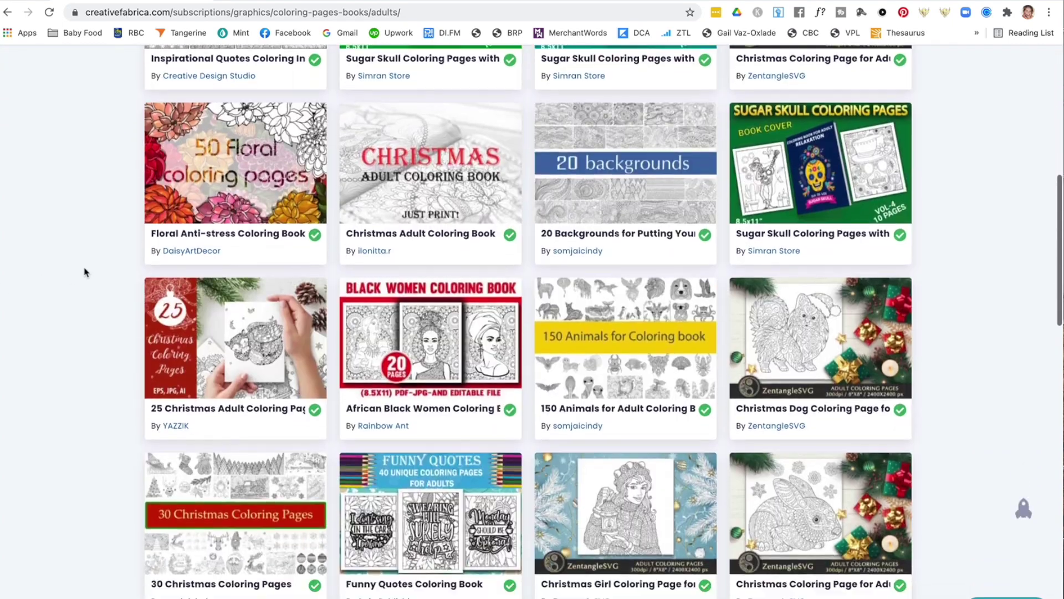
scroll(84, 272, "down", 5)
scroll(84, 272, "up", 15)
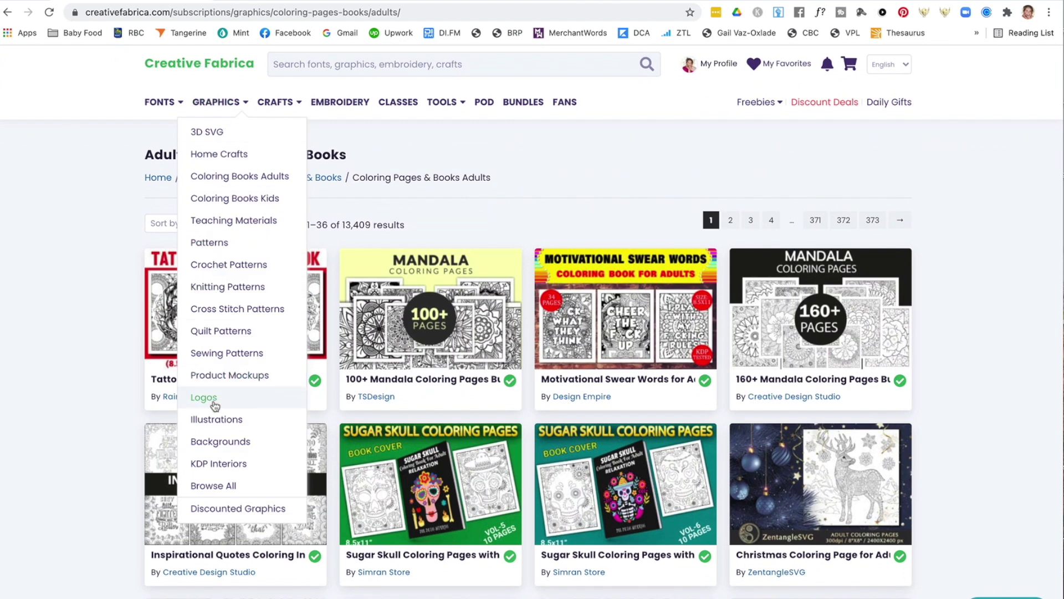
Open the Illustrations graphics category and look through its first page of listings
left_click(219, 423)
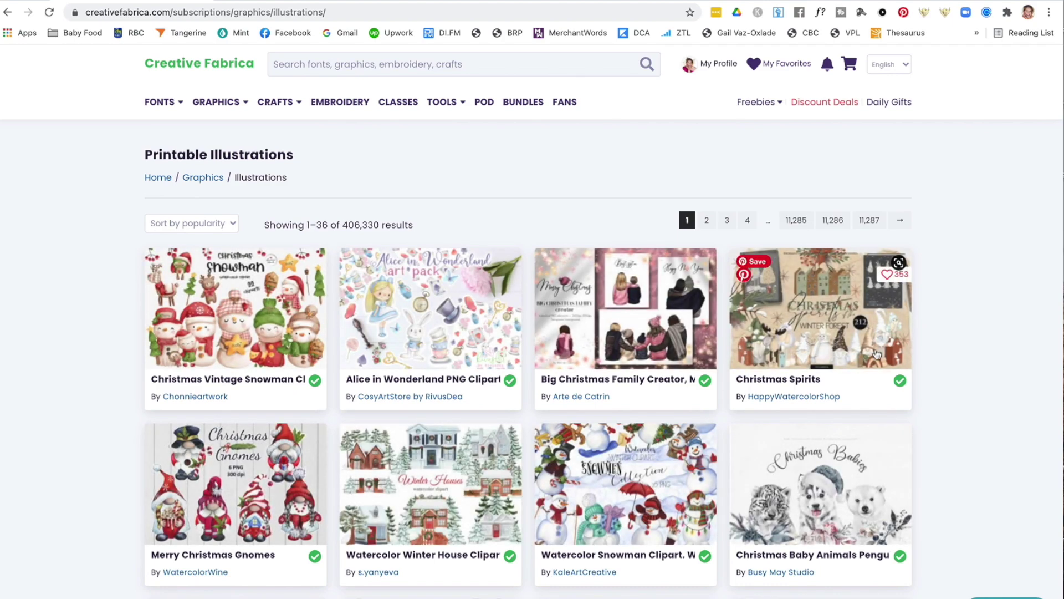
scroll(953, 374, "down", 14)
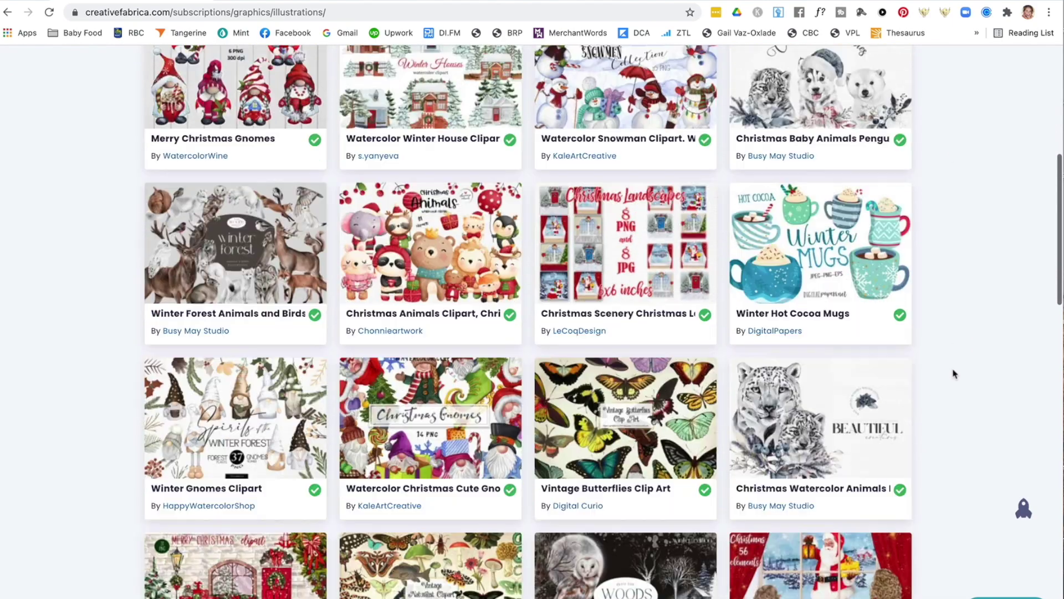
scroll(953, 373, "down", 7)
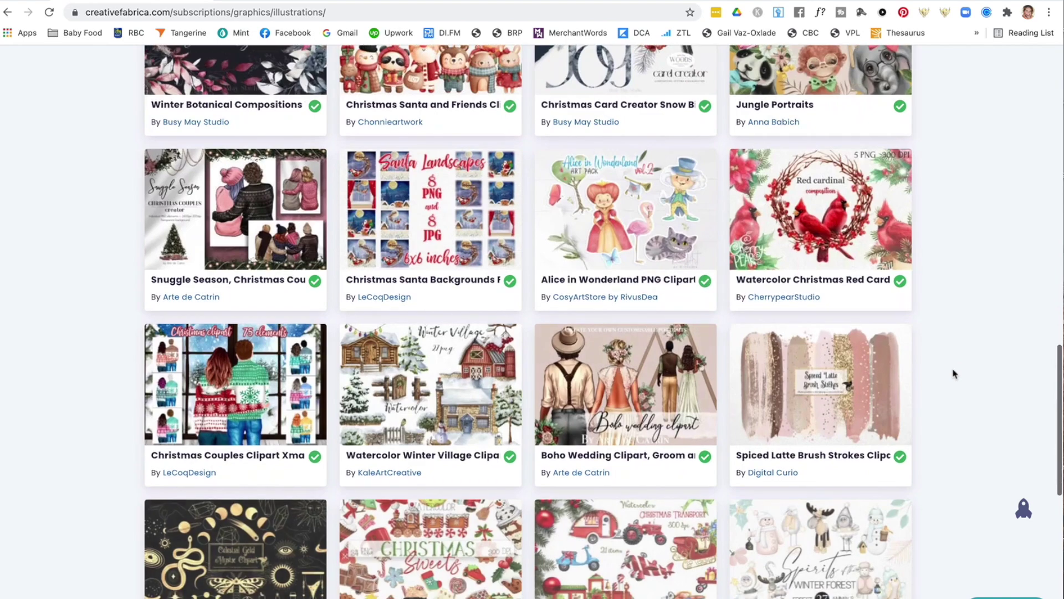
scroll(953, 374, "down", 4)
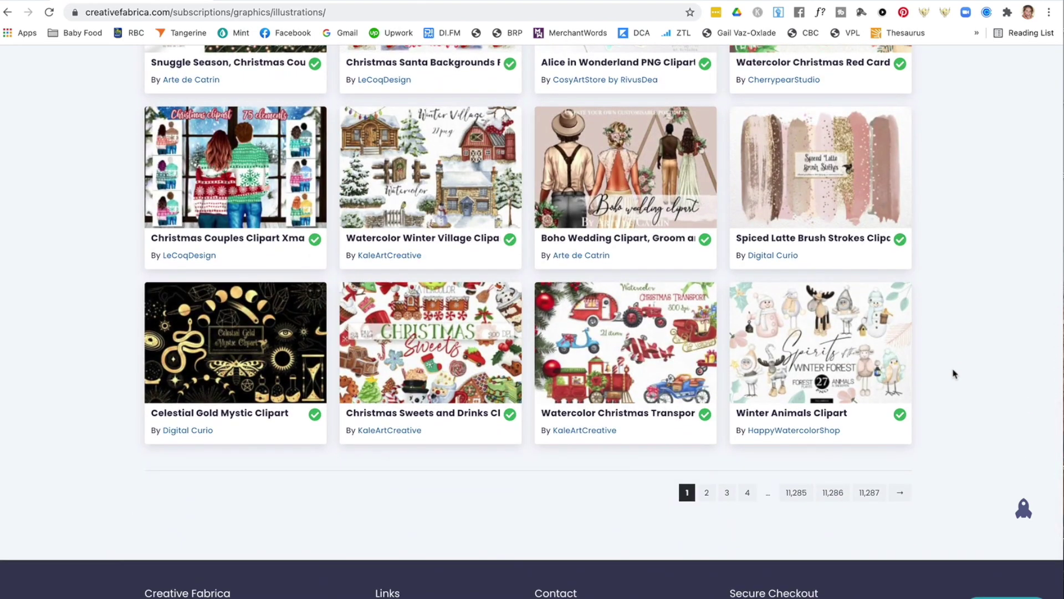
Search the whole site for "animals" and limit the results to the Graphics type
scroll(953, 373, "up", 20)
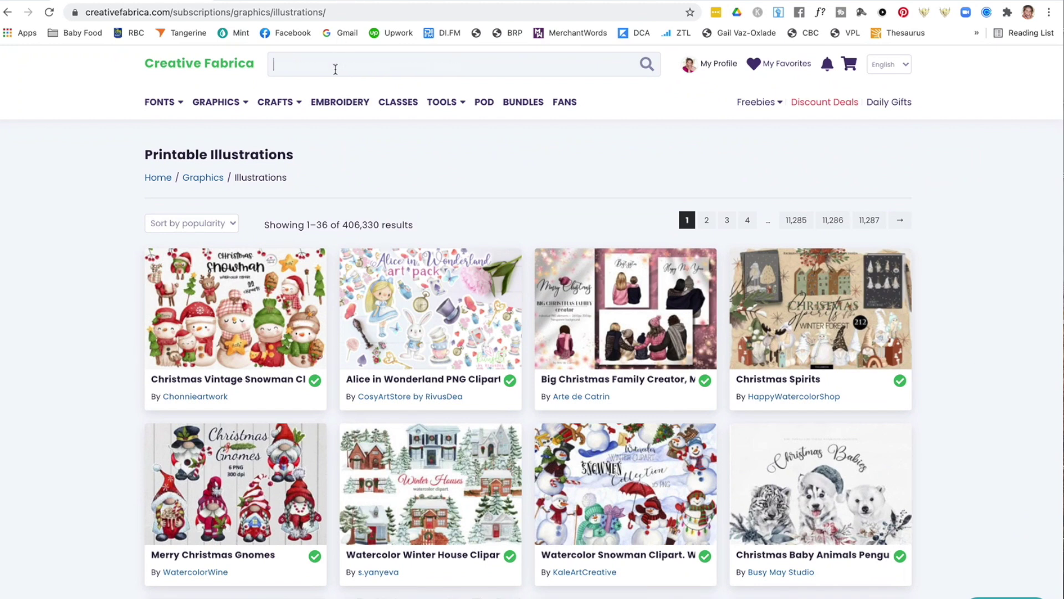
type("animals")
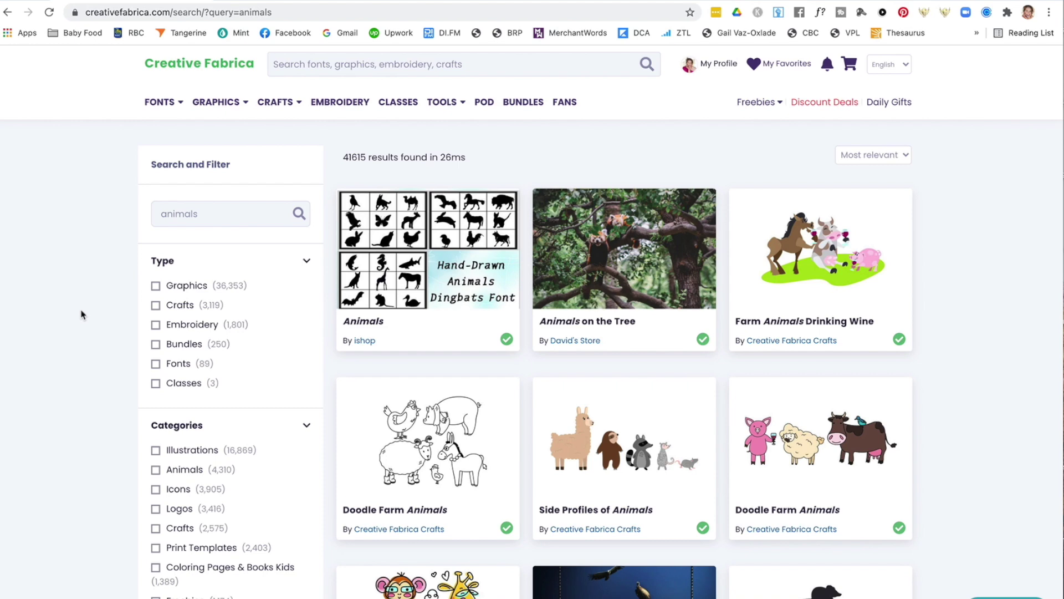
scroll(67, 315, "down", 1)
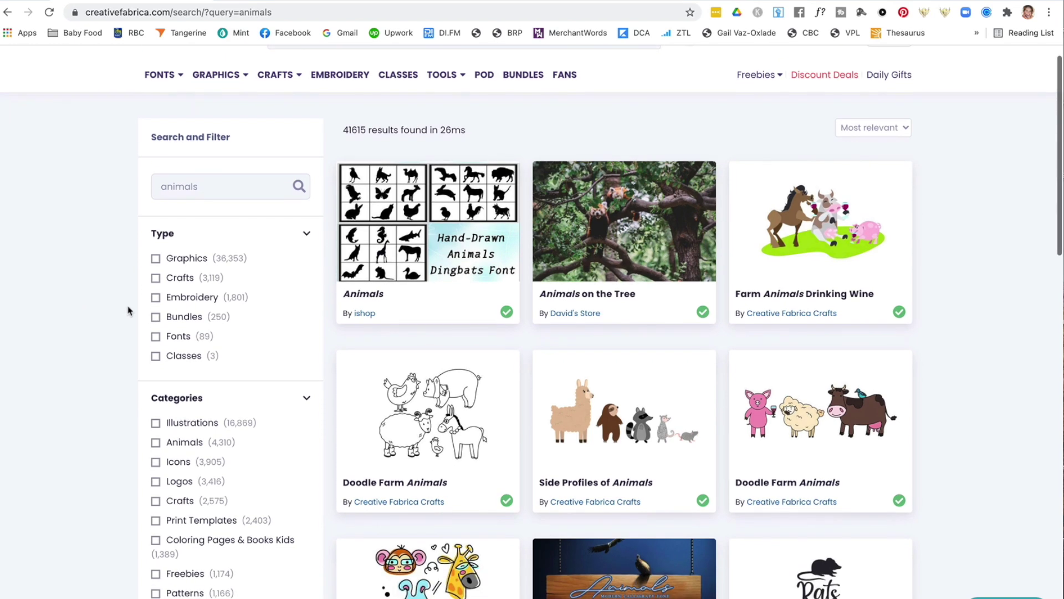
left_click(156, 258)
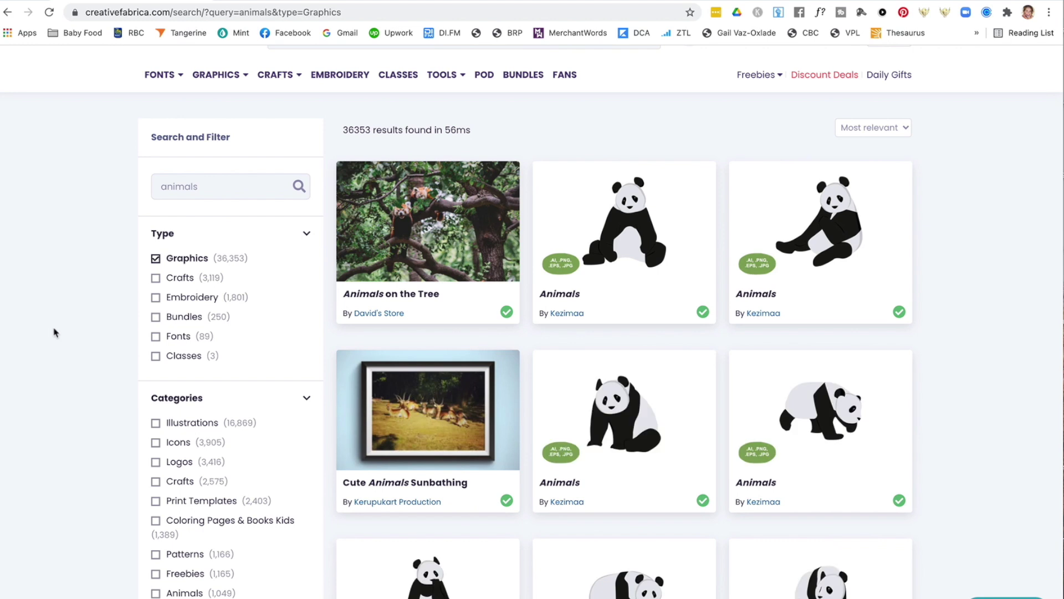
Narrow the animal graphics to the Illustrations category with the Print On Demand special license
scroll(69, 335, "down", 4)
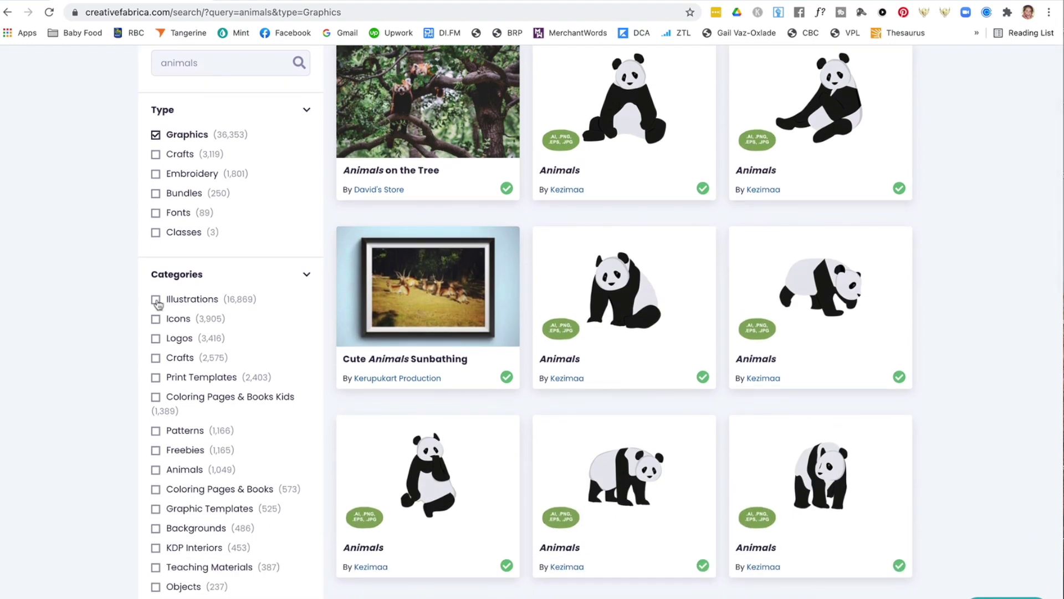
left_click(156, 300)
scroll(105, 356, "down", 3)
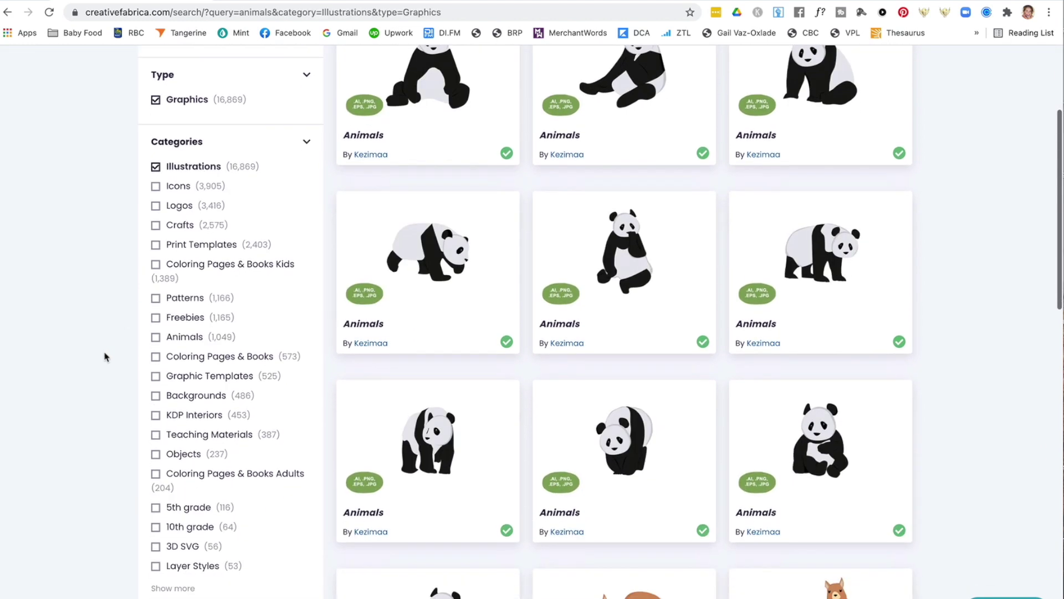
scroll(106, 357, "down", 3)
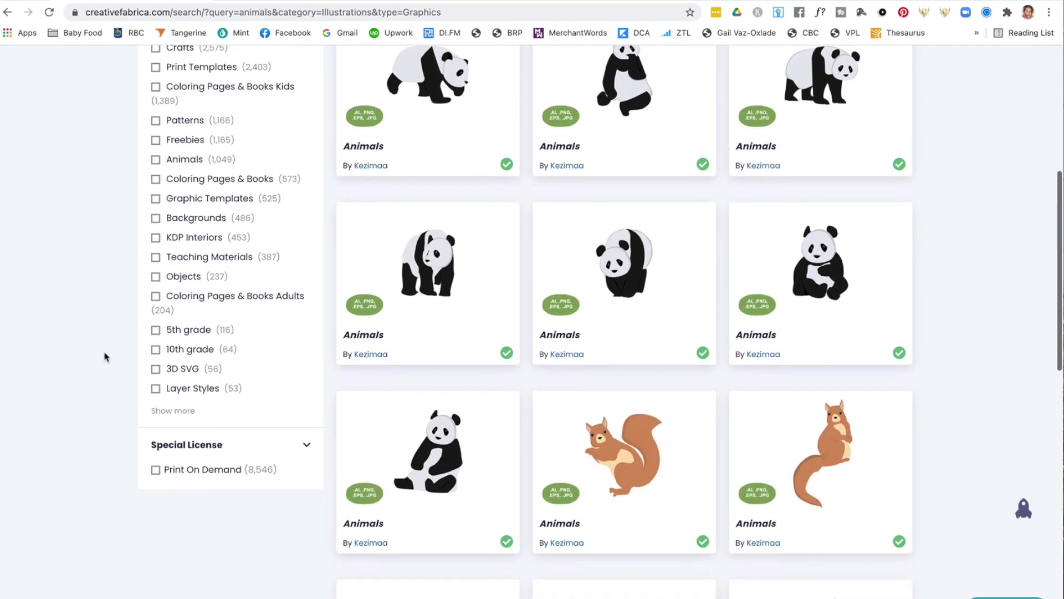
left_click(157, 471)
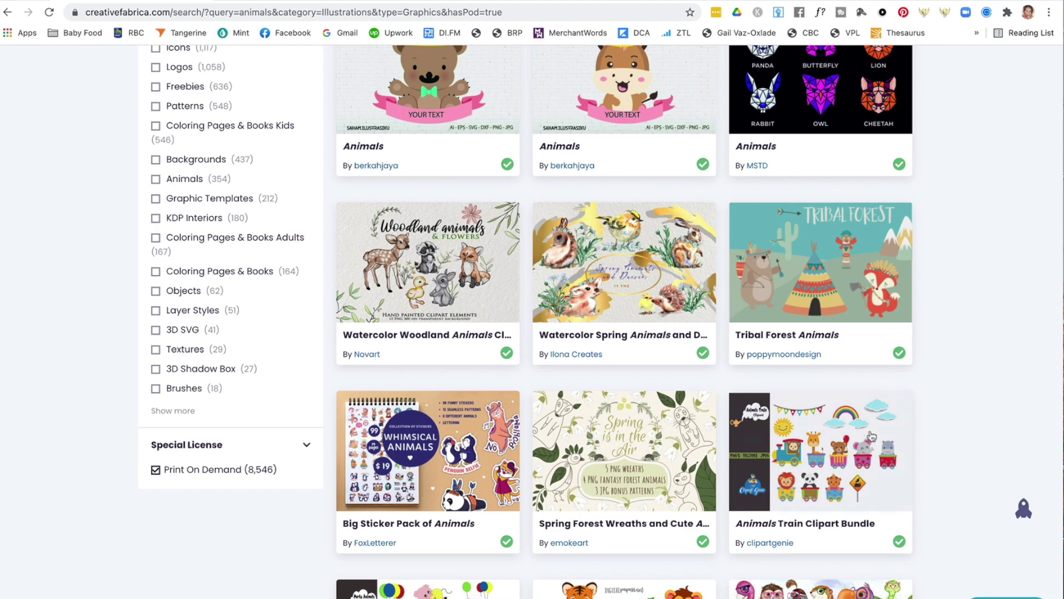
Look through the filtered print-on-demand animal illustrations for a suitable clipart set
scroll(907, 444, "up", 7)
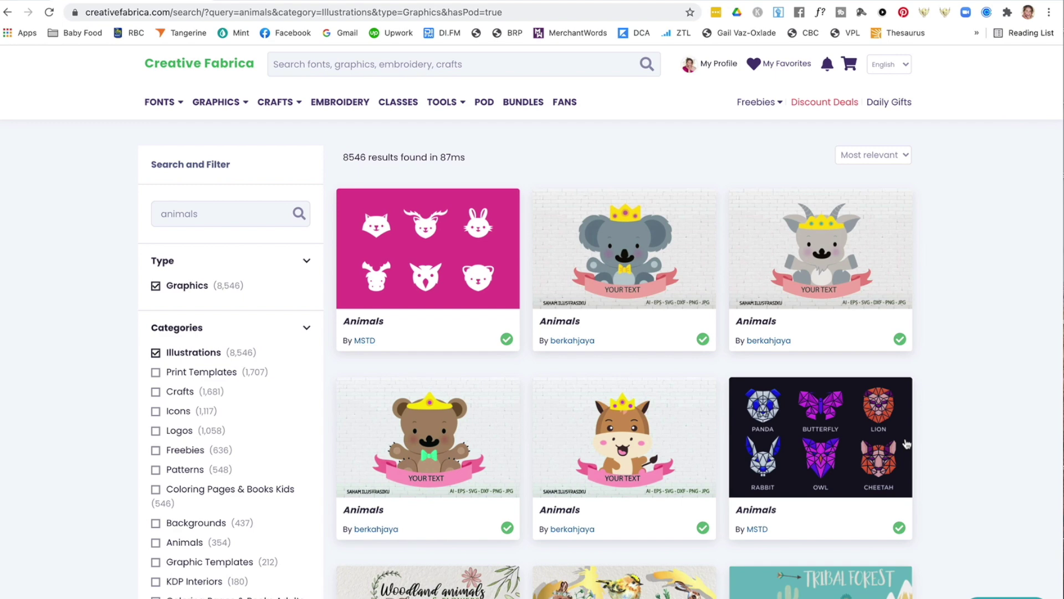
scroll(906, 443, "down", 2)
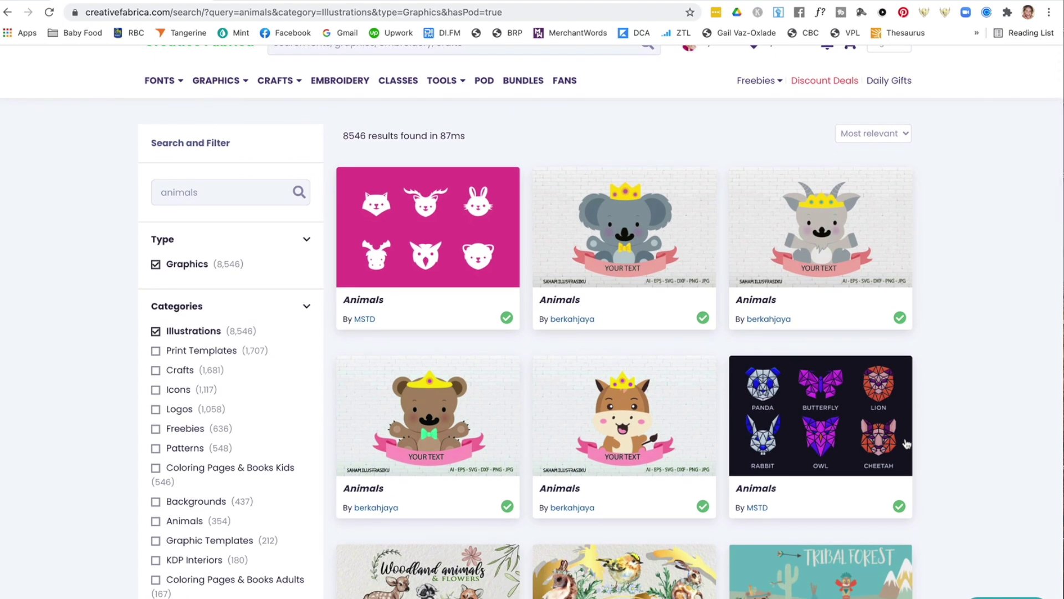
scroll(905, 444, "down", 1)
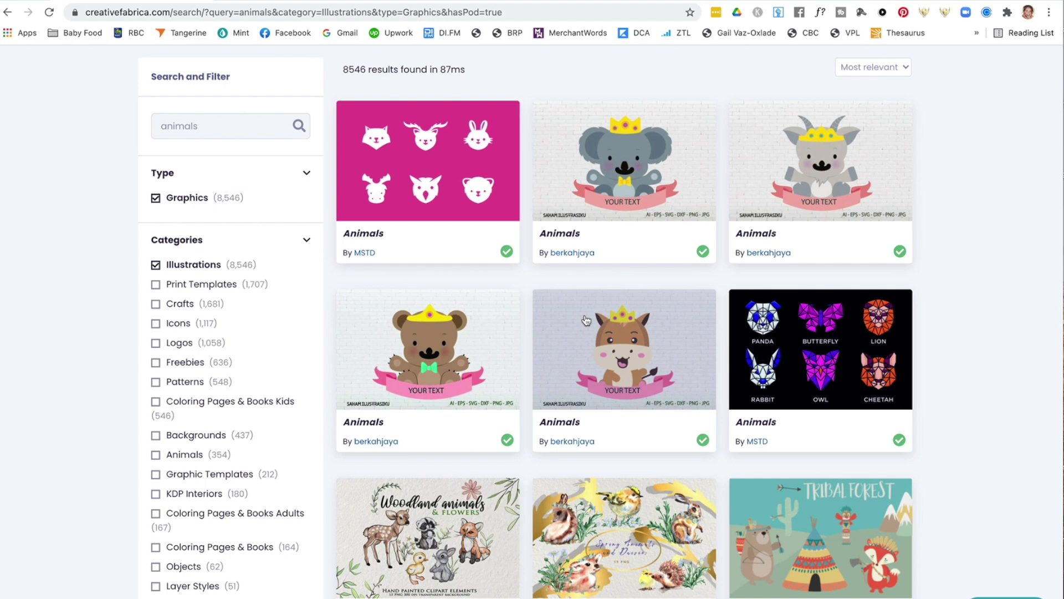
scroll(586, 320, "down", 3)
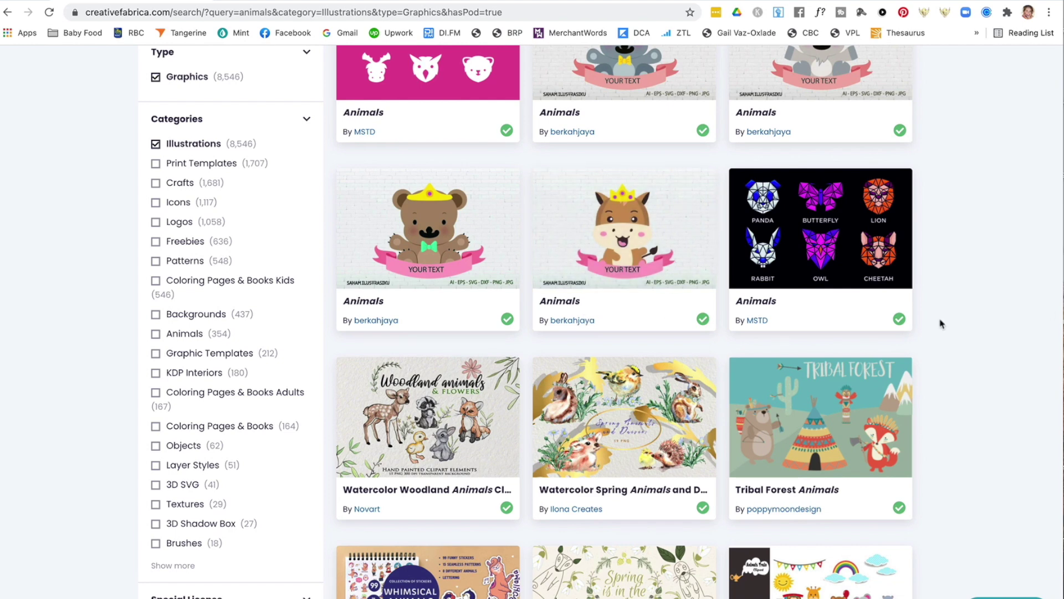
scroll(940, 323, "down", 1)
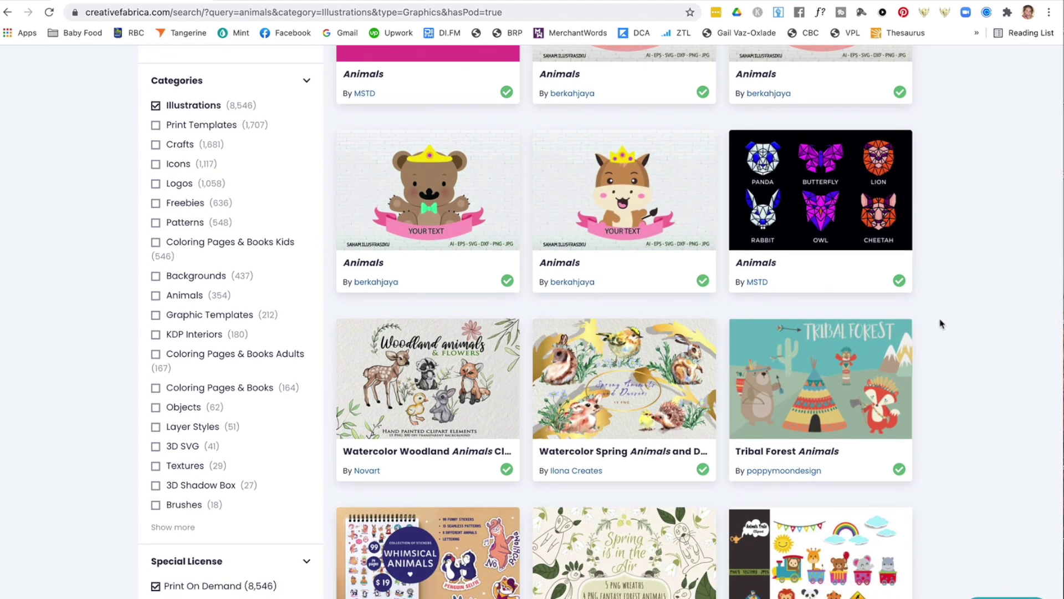
scroll(941, 323, "down", 2)
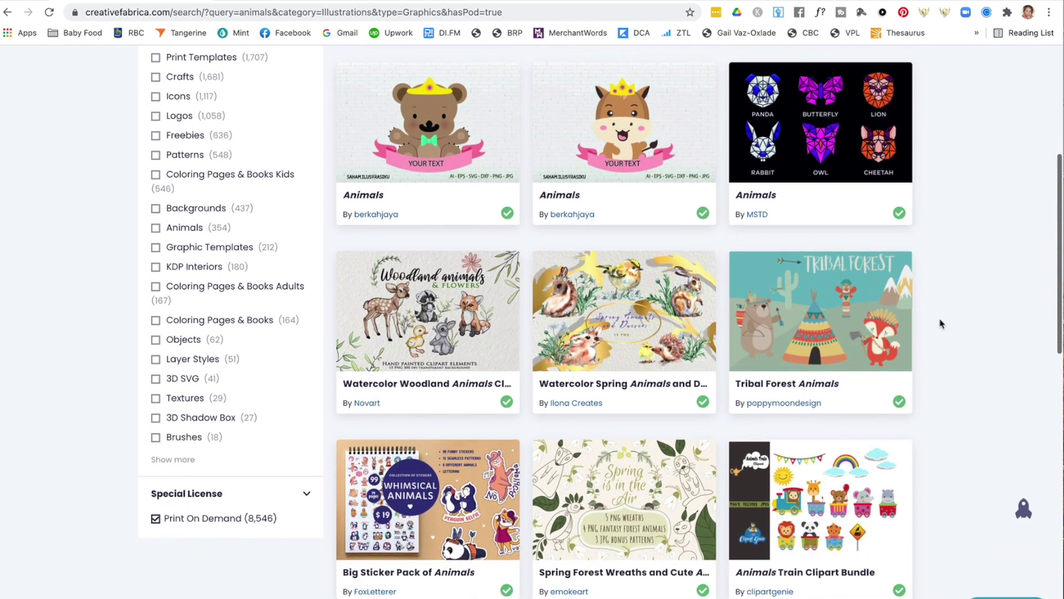
scroll(941, 324, "down", 2)
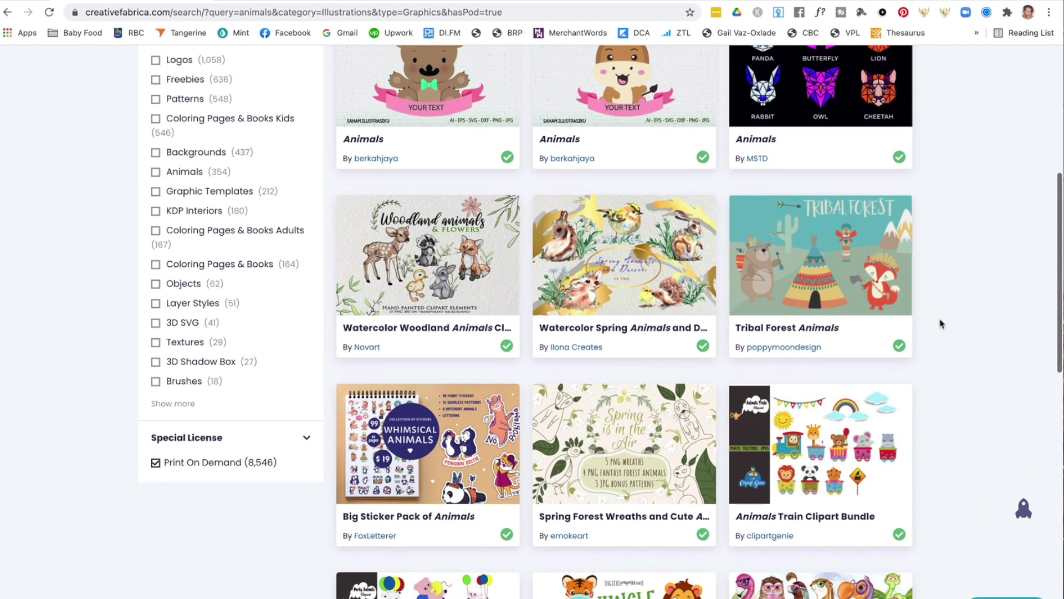
scroll(941, 323, "down", 1)
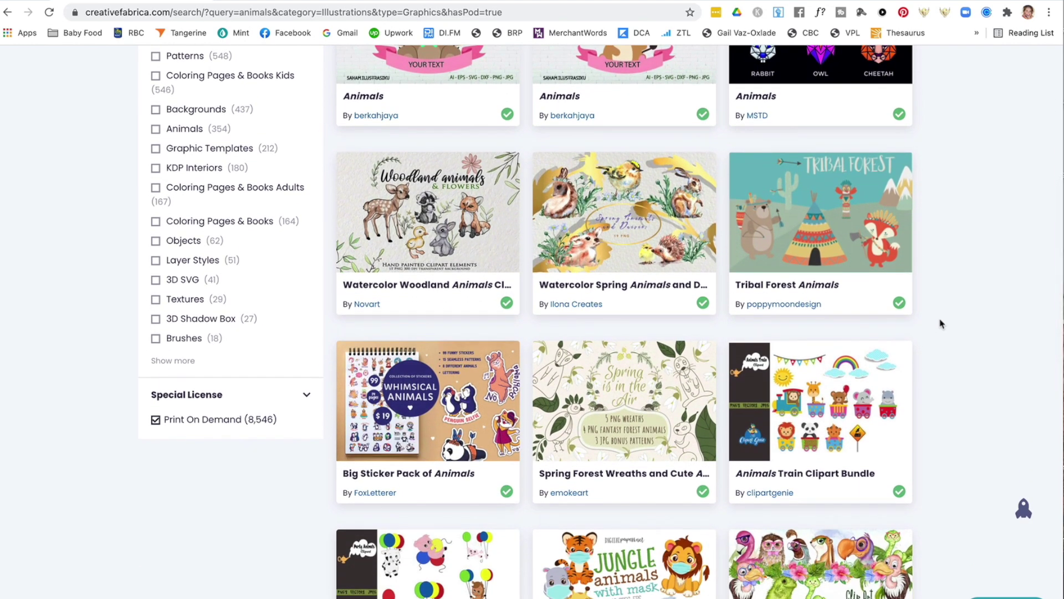
scroll(941, 323, "down", 3)
scroll(941, 323, "down", 8)
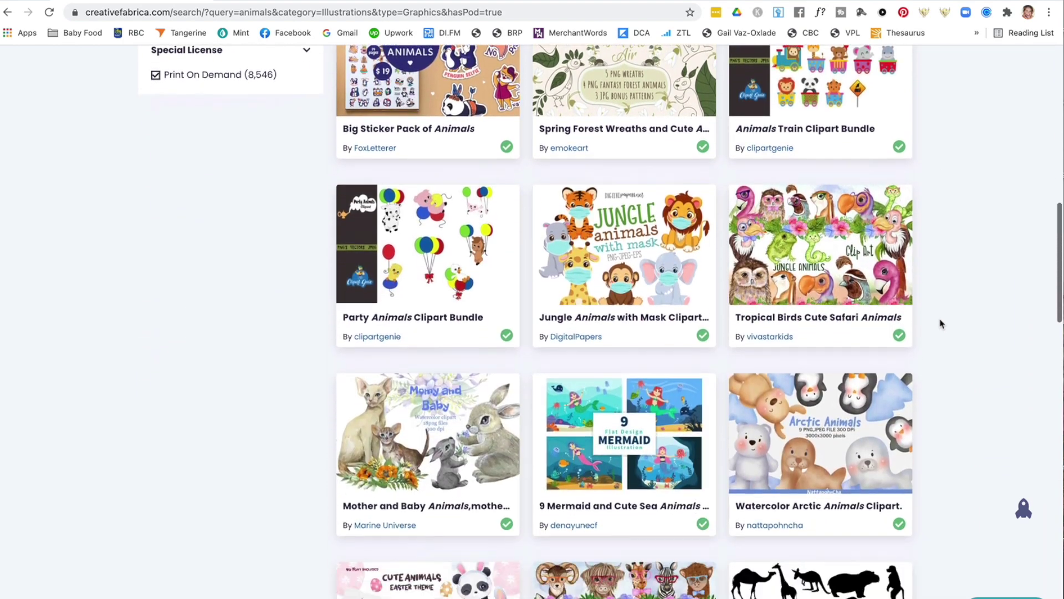
scroll(941, 324, "down", 3)
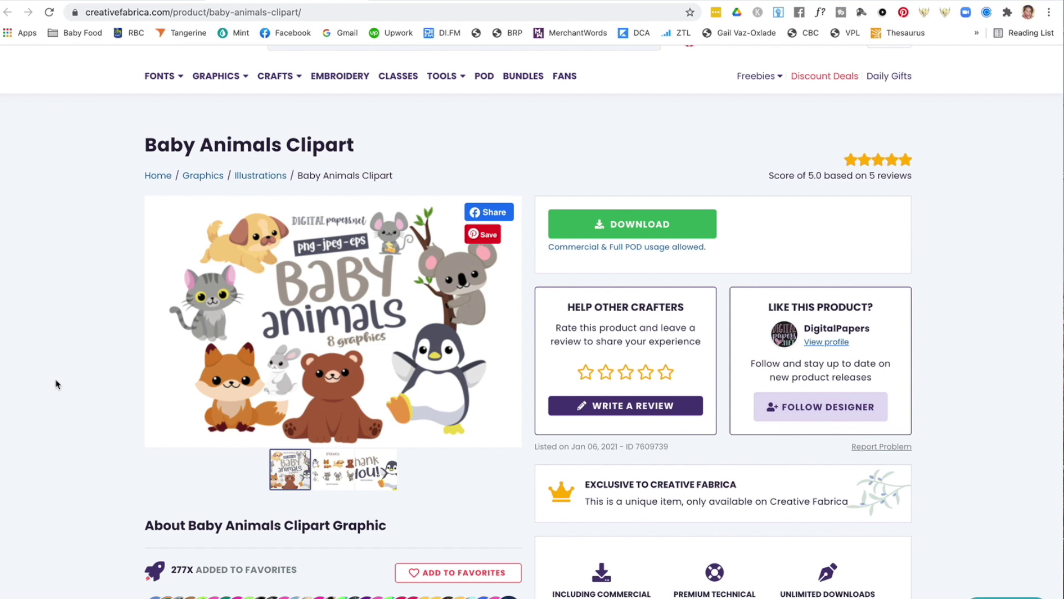
Examine the Baby Animals Clipart product page for its included file formats, vector file and permitted usage
scroll(56, 384, "down", 2)
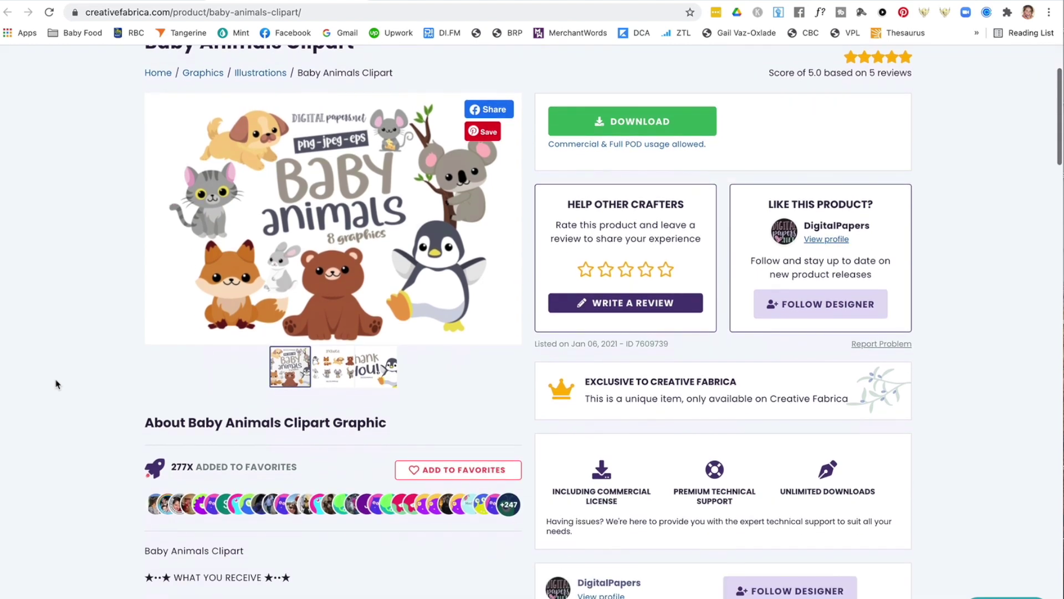
scroll(55, 384, "down", 2)
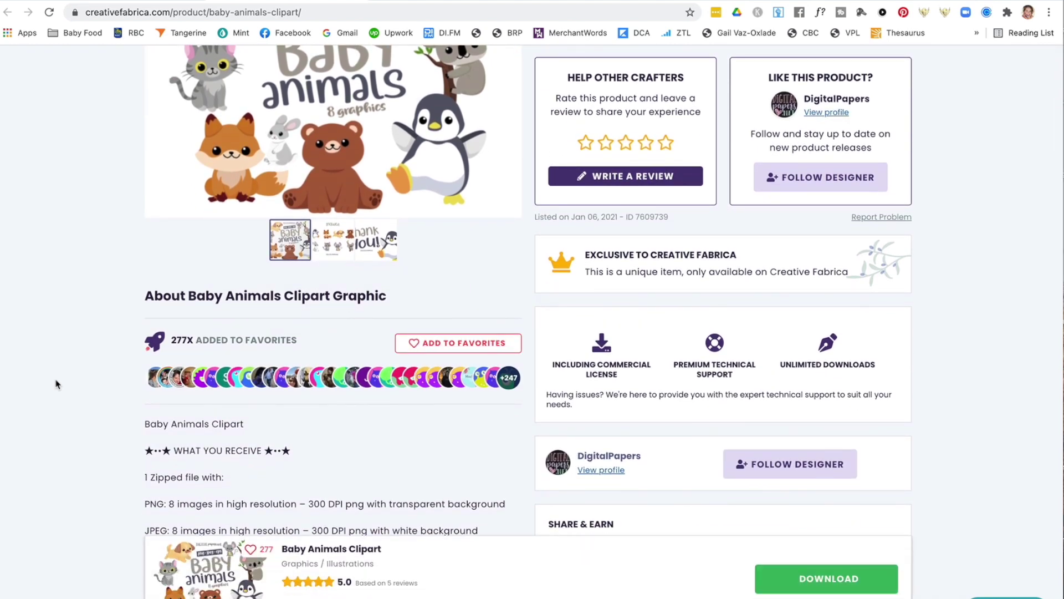
scroll(56, 383, "down", 1)
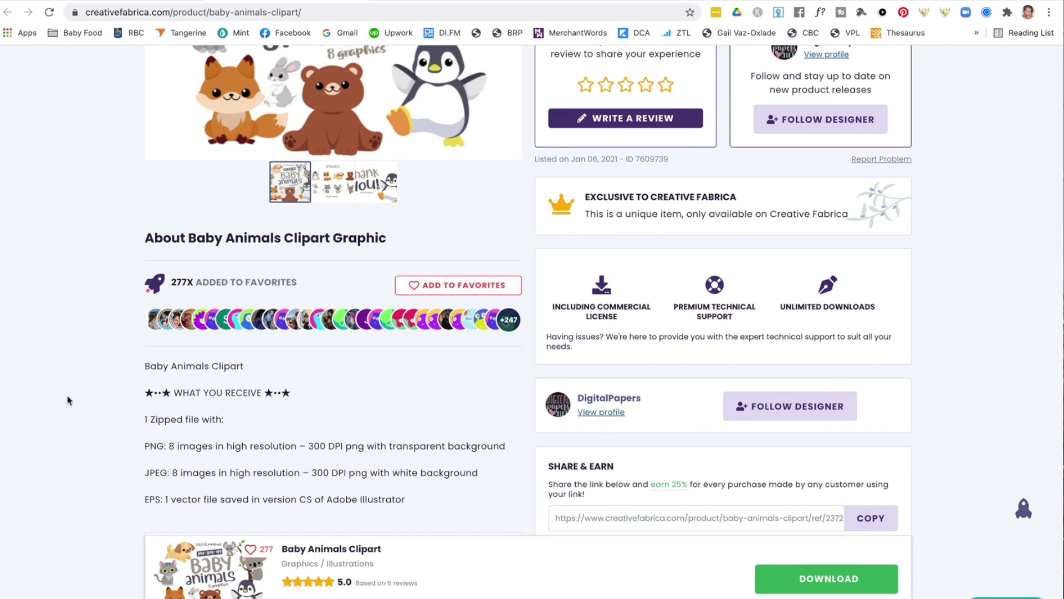
scroll(67, 401, "down", 1)
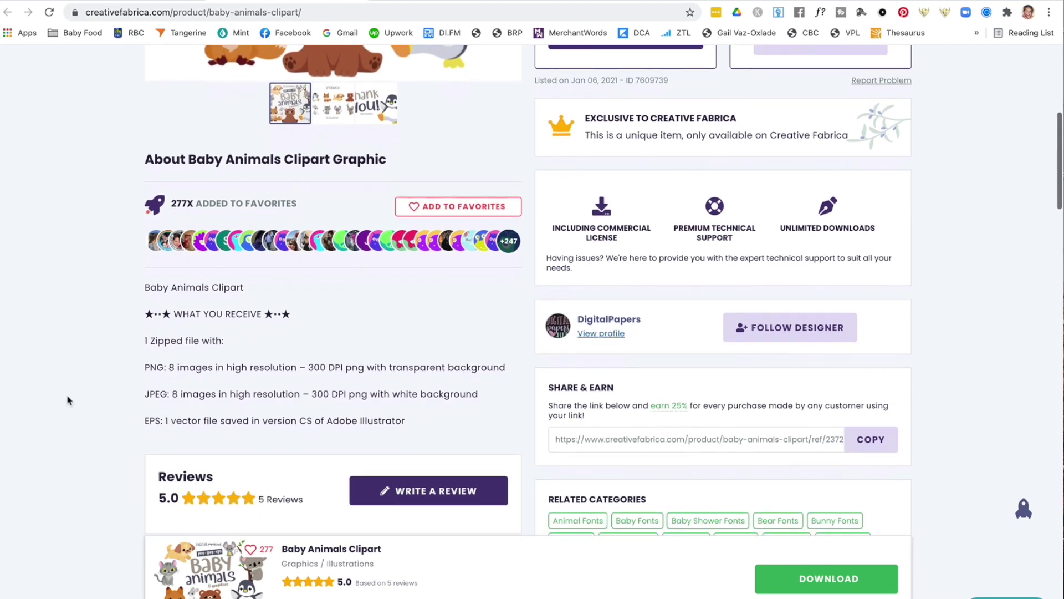
scroll(67, 400, "down", 1)
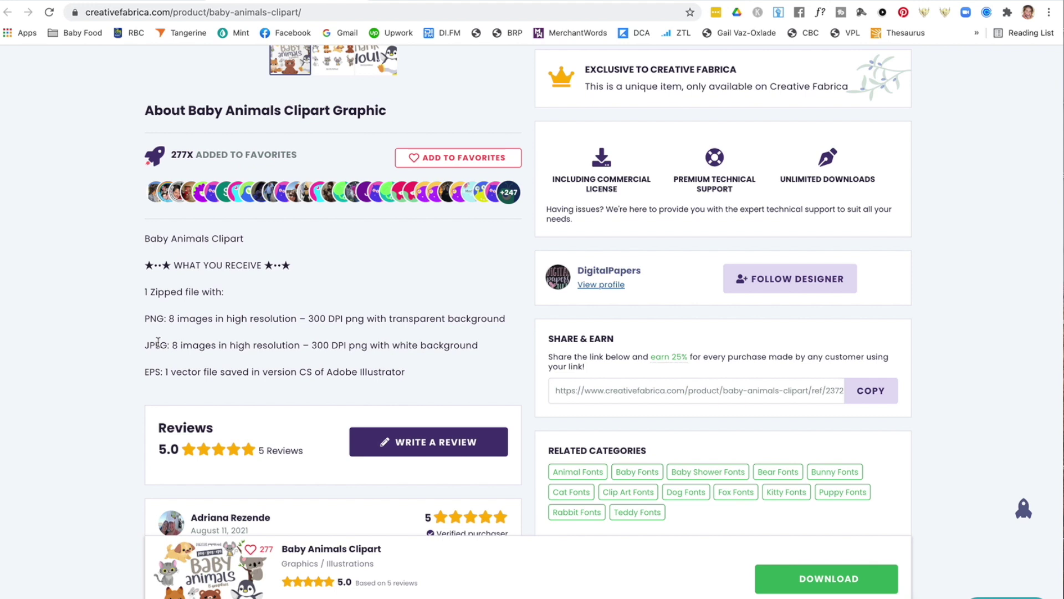
left_click_drag(145, 370, 207, 370)
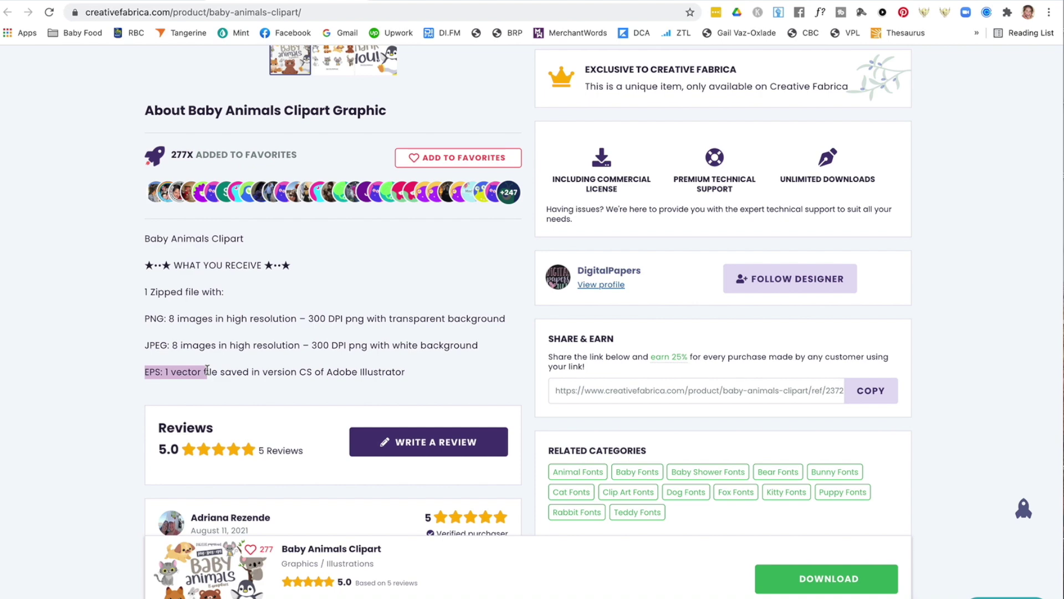
scroll(208, 372, "up", 8)
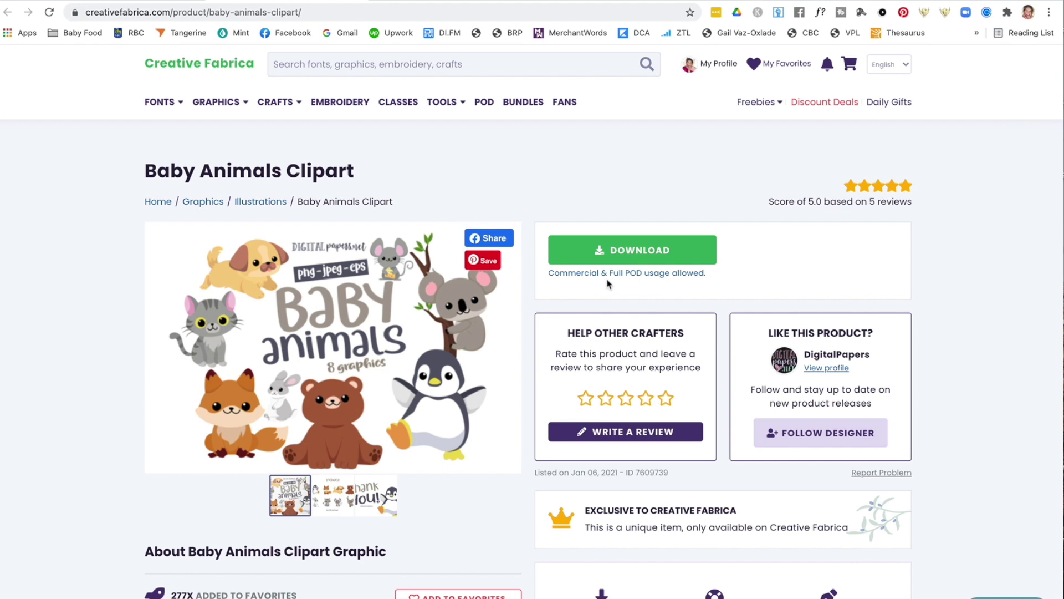
Switch to Finder and open the Baby Animals EPS folder inside the downloaded Baby-Animals-Clipart-7609739 folder
key("super+Tab")
key("super+Tab")
key("super+Tab")
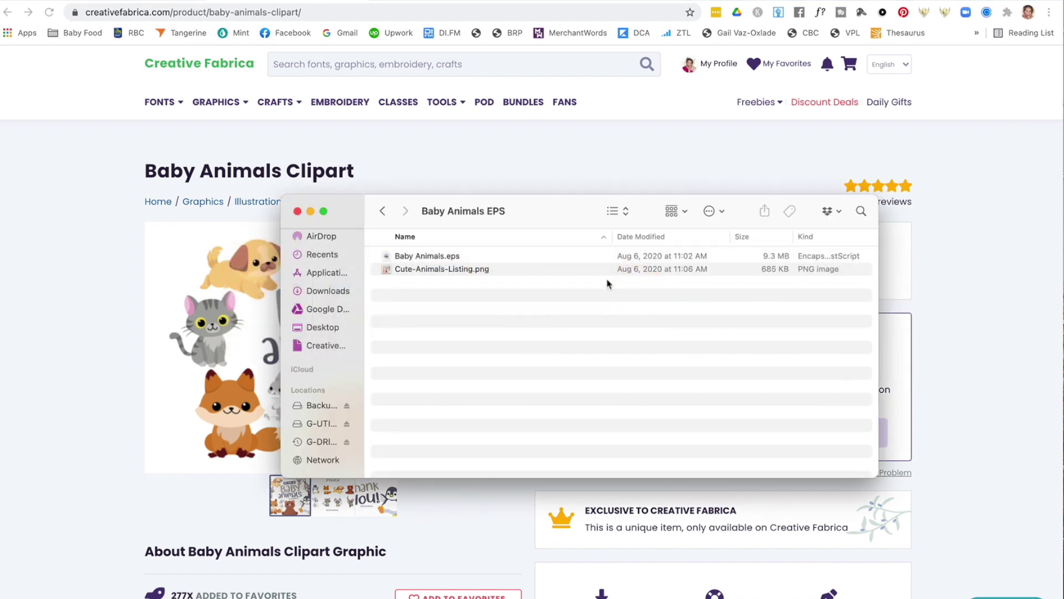
left_click(382, 212)
left_click(382, 212)
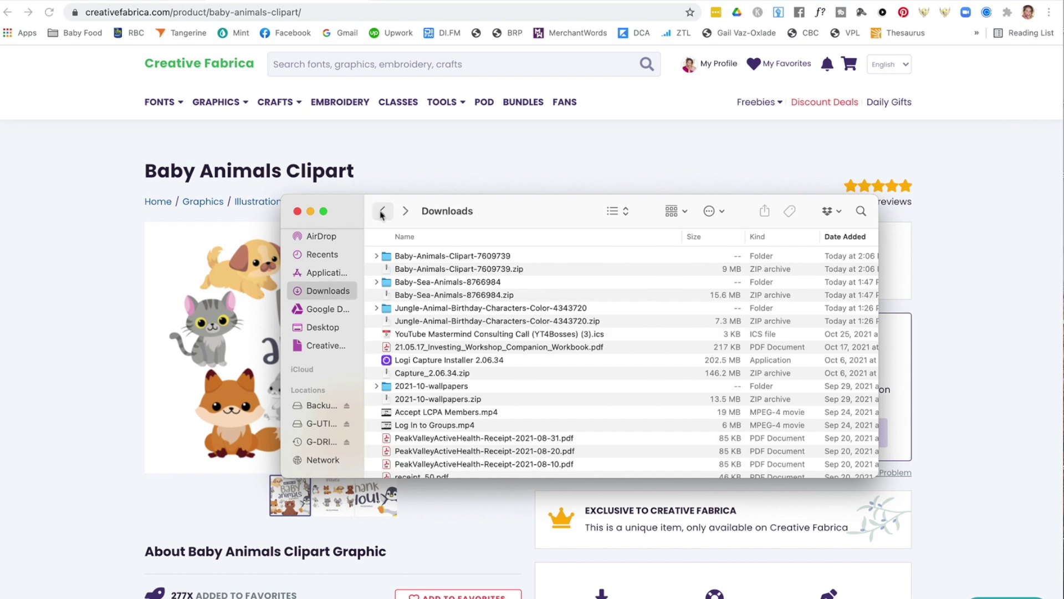
double_click(432, 256)
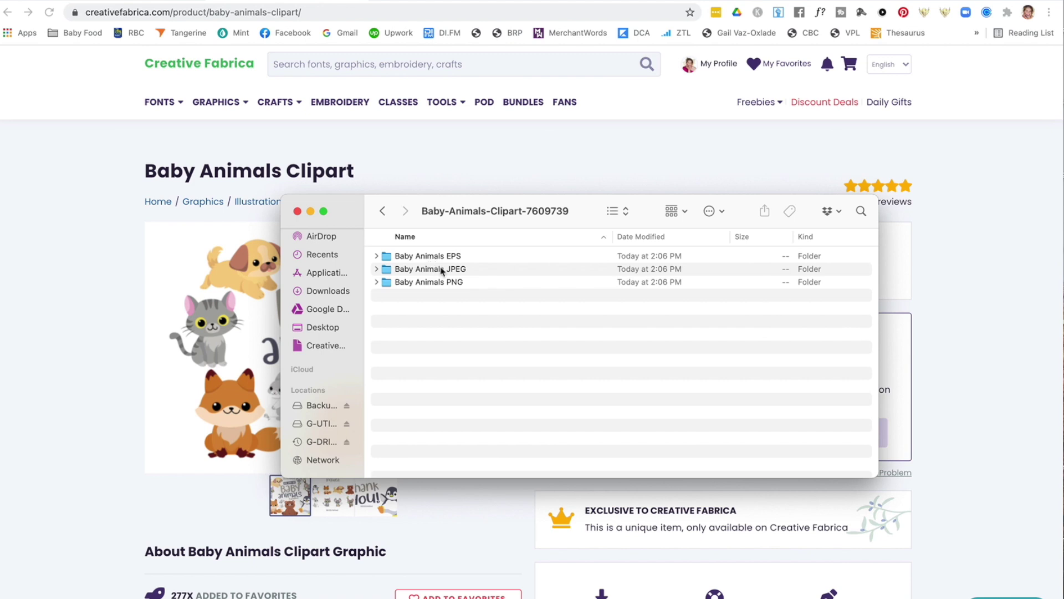
double_click(428, 257)
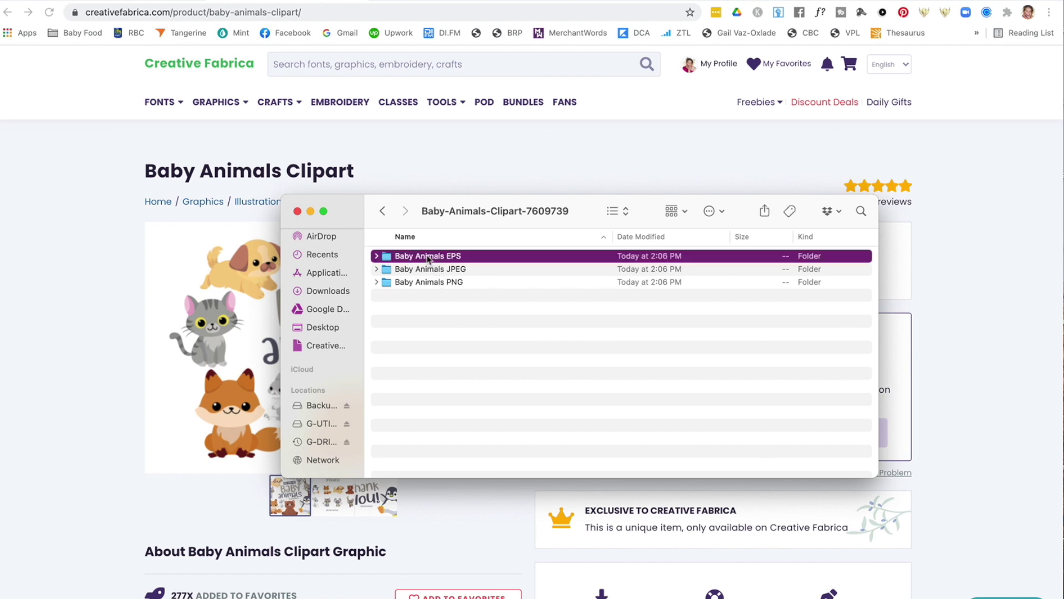
Open the Baby Animals.eps file in Affinity Publisher
right_click(428, 259)
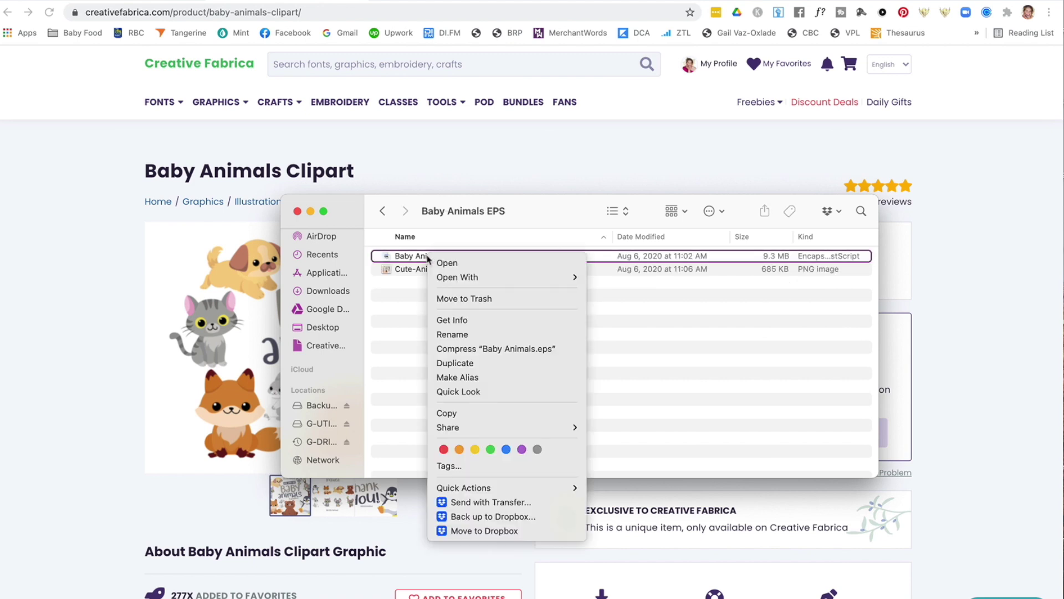
mouse_move(438, 278)
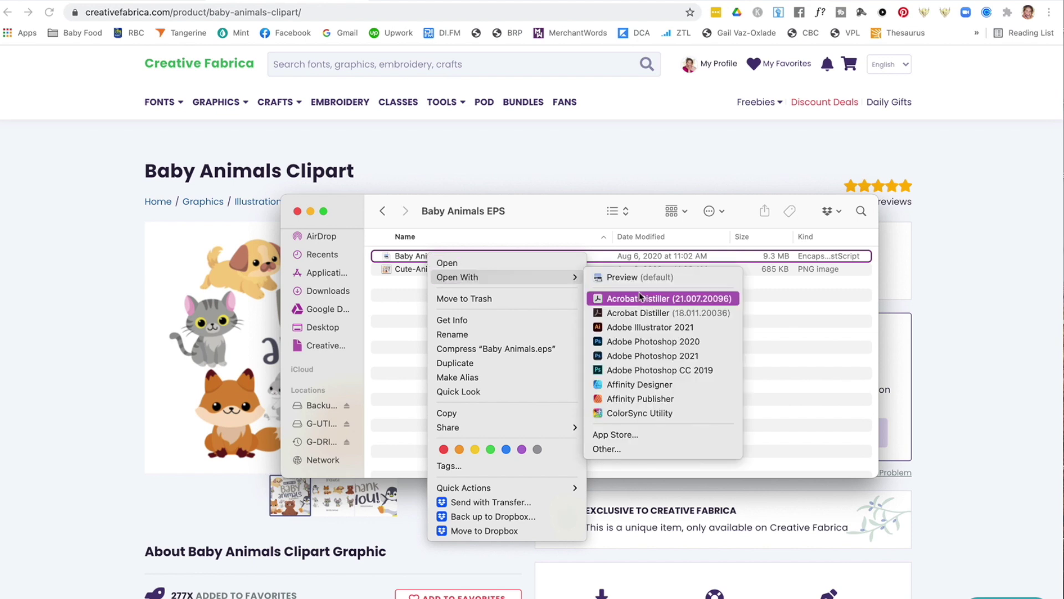
left_click(634, 403)
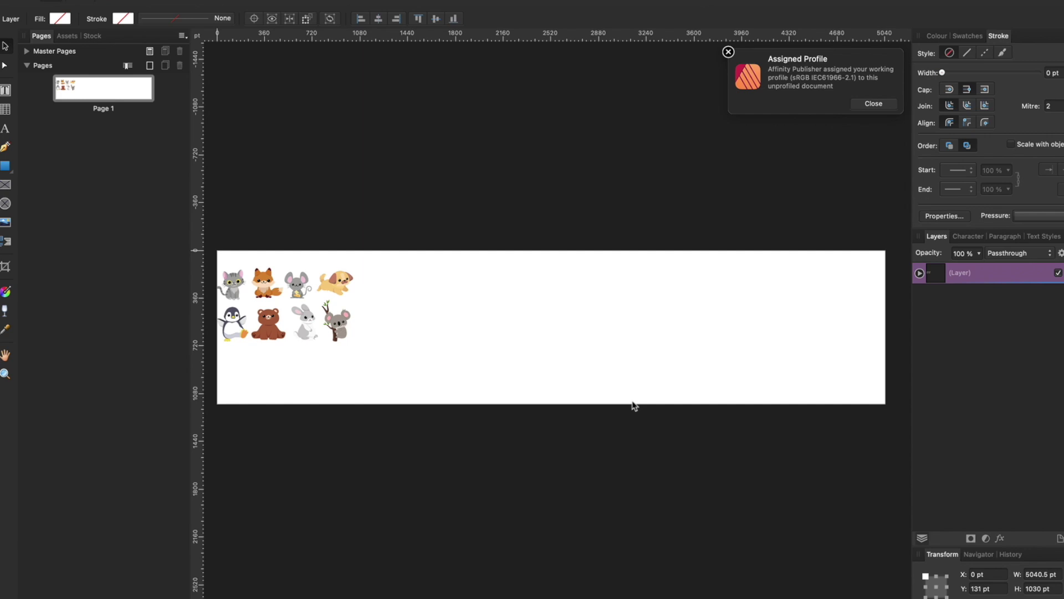
Set the document units to inches and the resolution to 300 DPI in the document setup
left_click(118, 1)
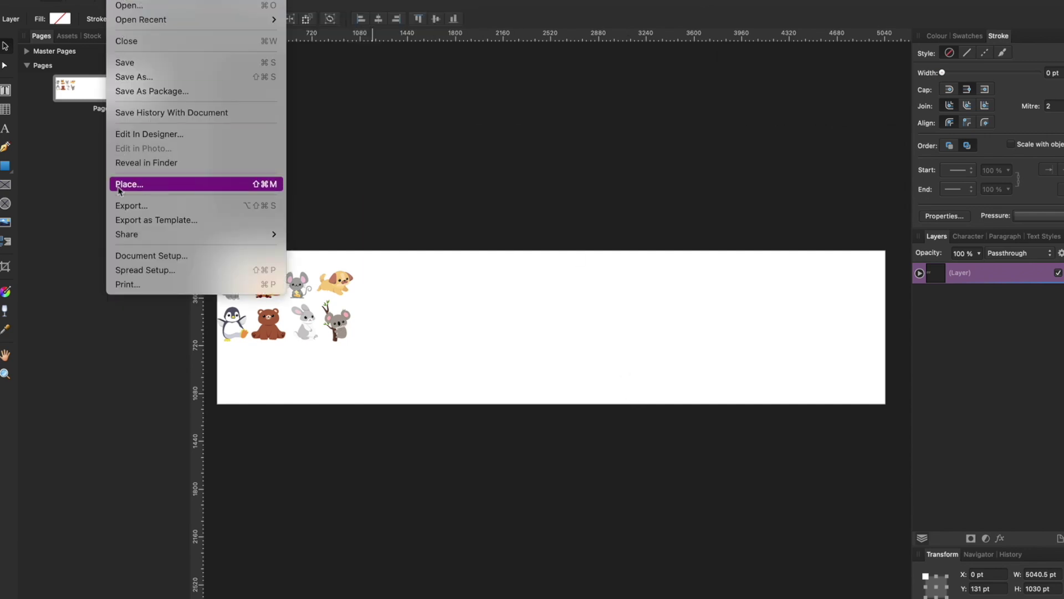
left_click(551, 313)
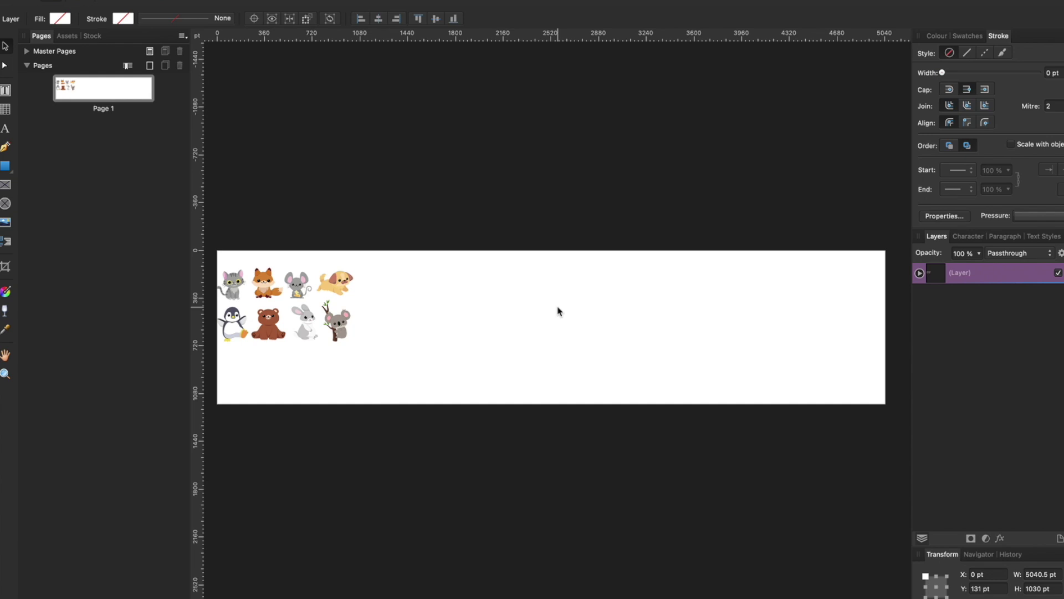
left_click(118, 0)
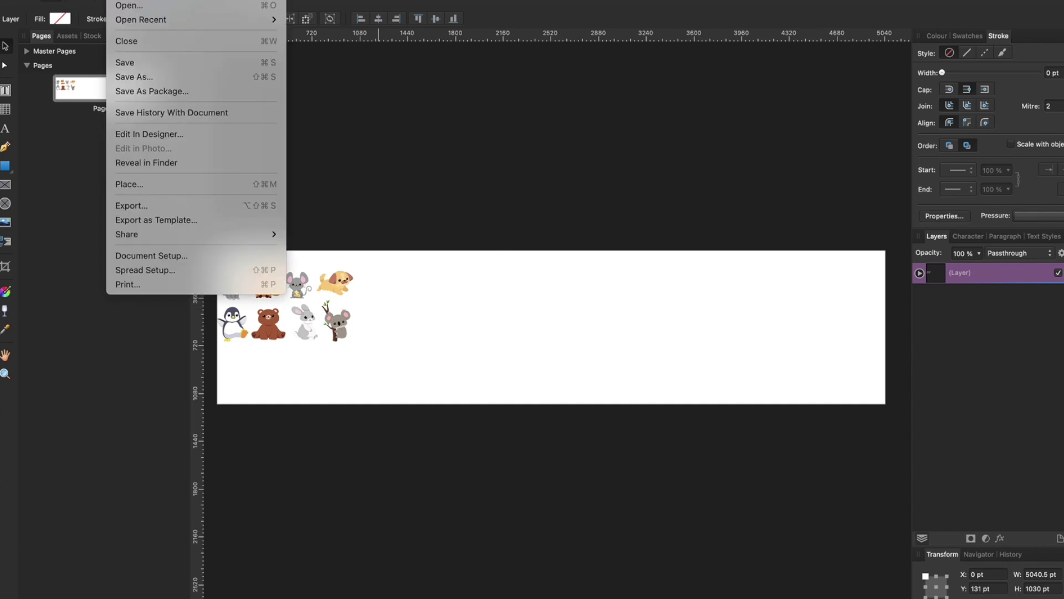
left_click(138, 257)
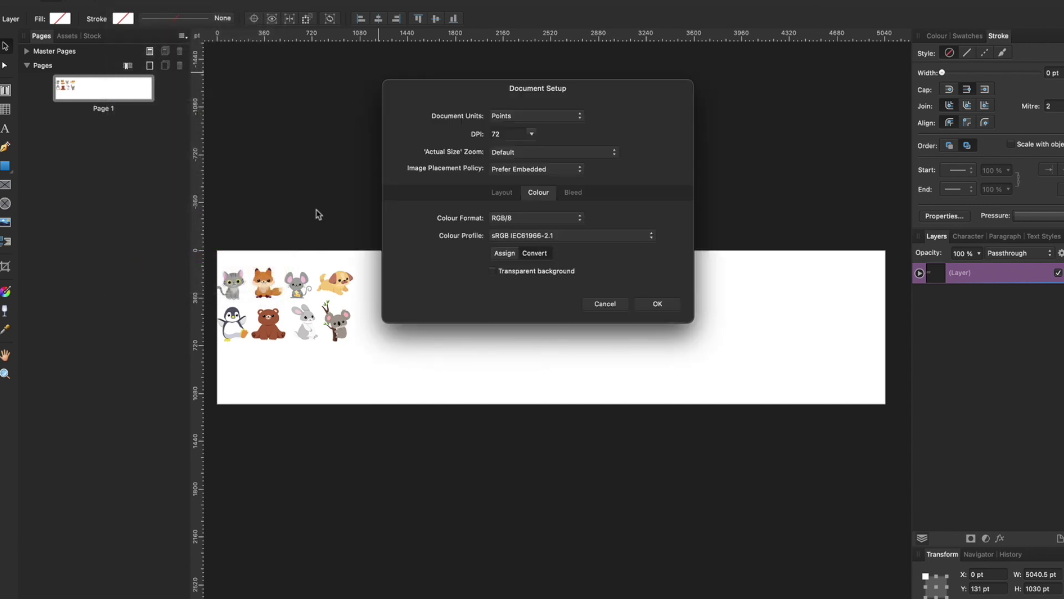
left_click(579, 116)
left_click(545, 141)
left_click(533, 135)
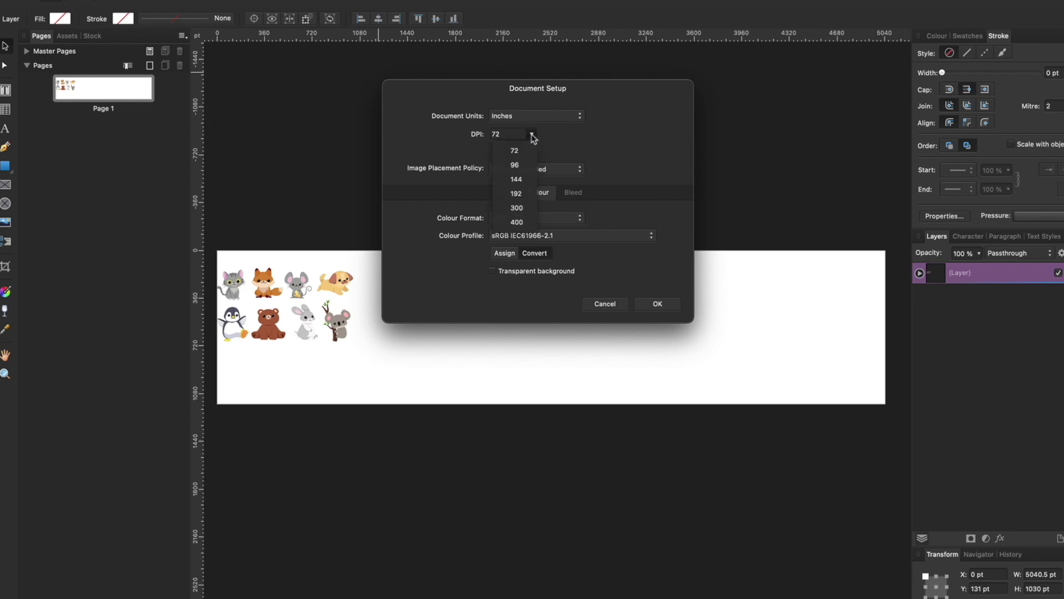
left_click(508, 211)
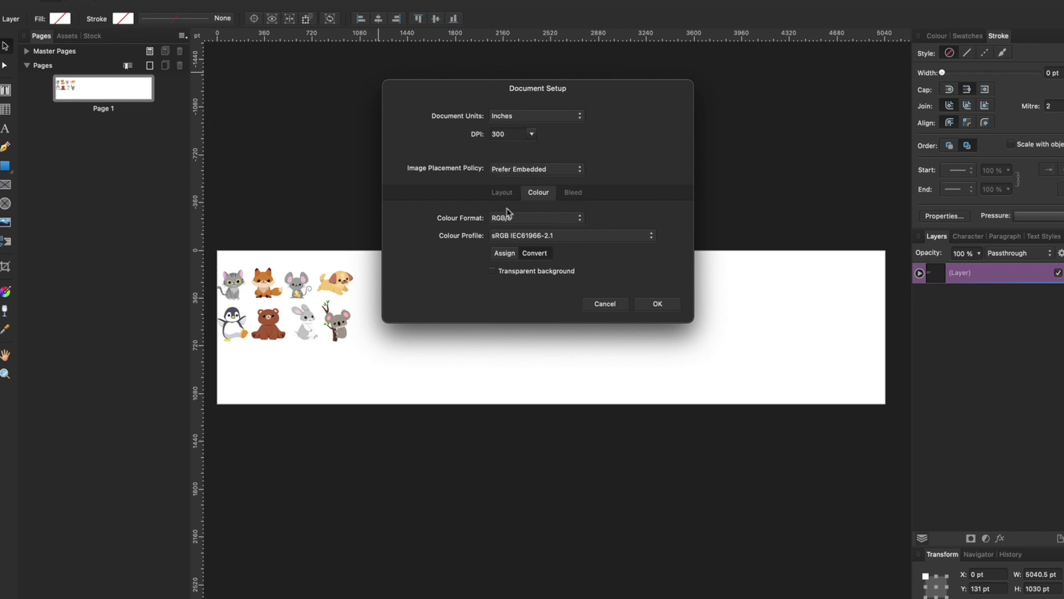
Set the document's colour format to CMYK/8, check the bleed and facing-pages settings, and apply the document setup
left_click(526, 223)
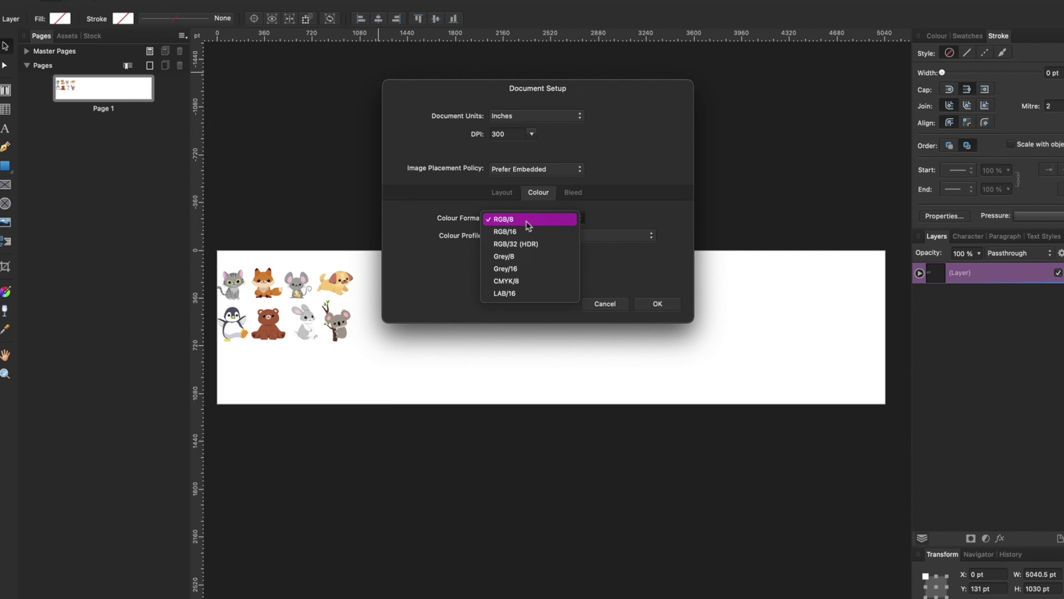
left_click(506, 281)
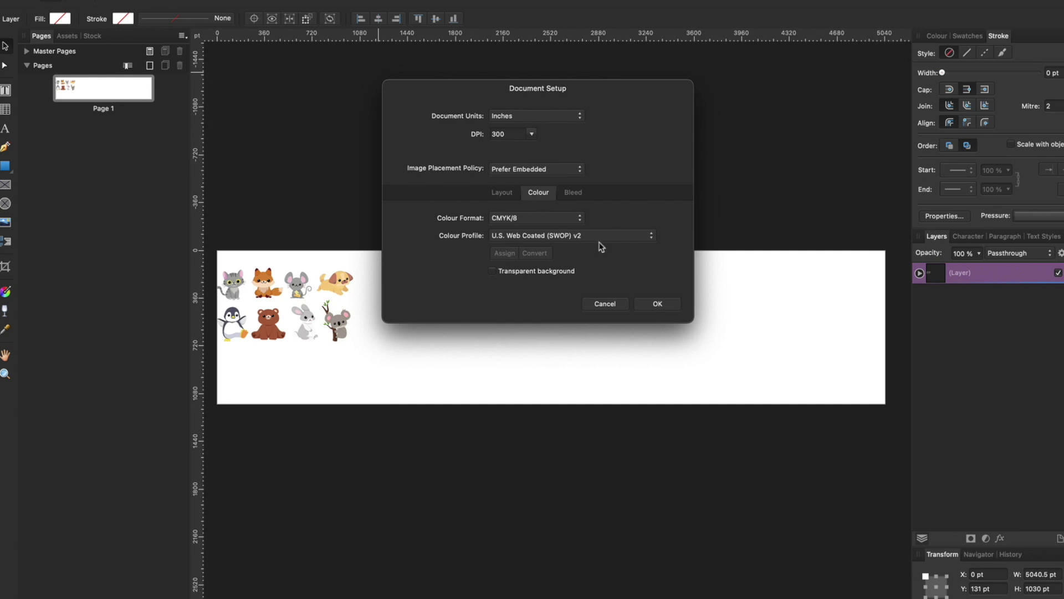
left_click(574, 194)
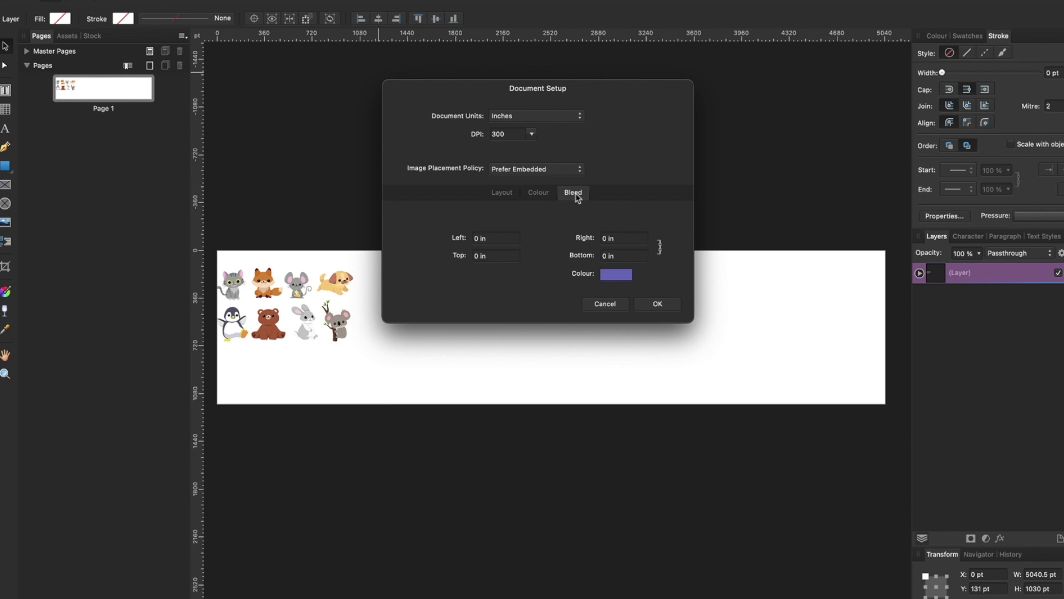
left_click(501, 195)
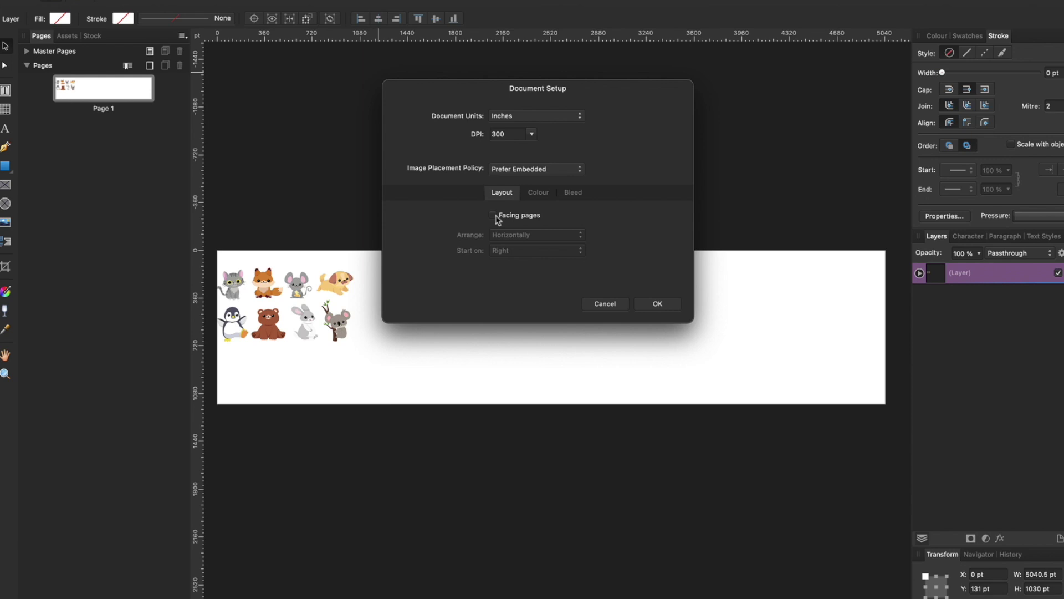
left_click(657, 305)
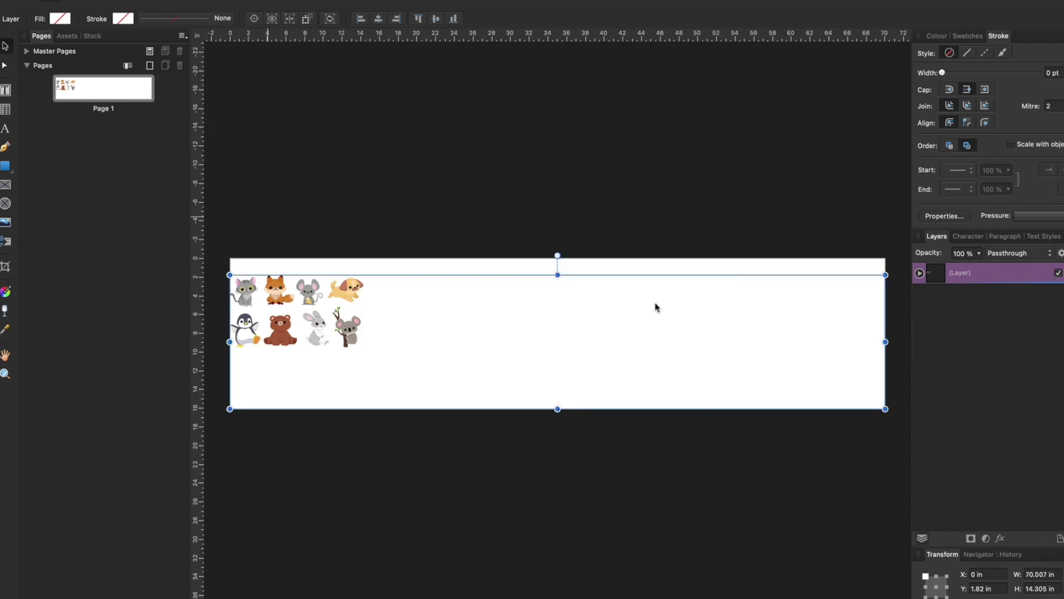
Include margins for all spreads in the spread setup, entering 1 in for the left margin and toggling the margin link
left_click(117, 1)
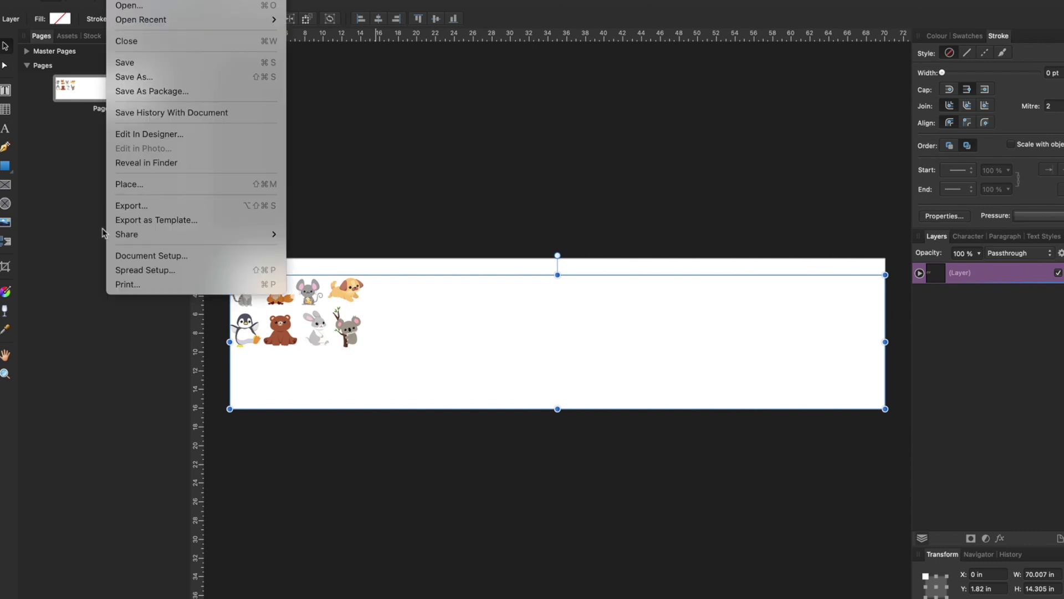
left_click(126, 270)
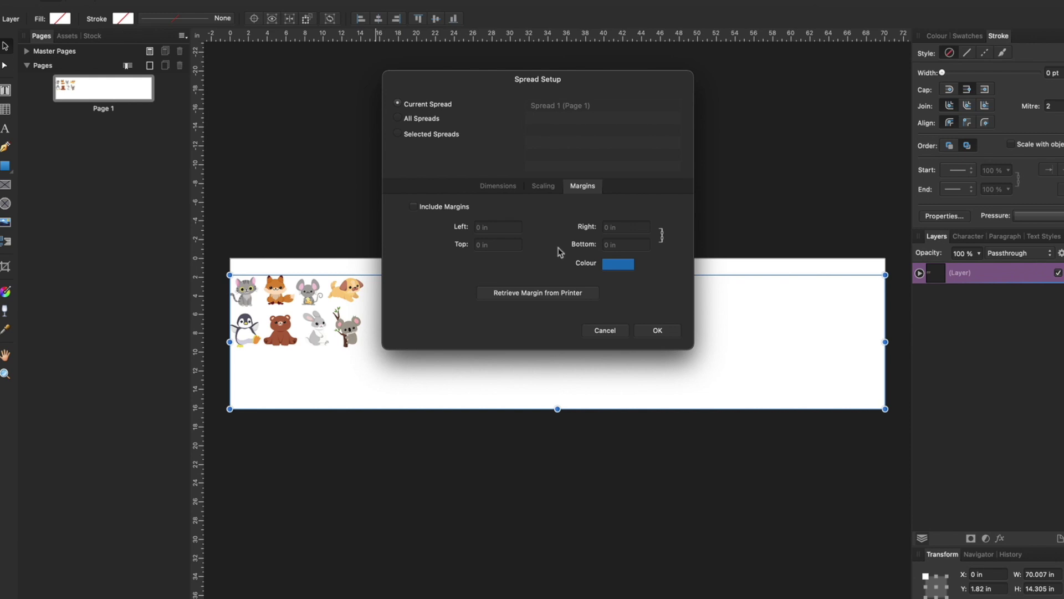
left_click(402, 119)
left_click(413, 207)
left_click(496, 228)
type("1")
key("Tab")
left_click(662, 236)
Resize all spreads to the Letter (ANSI A) preset, 8.5 by 11 in portrait, and apply the spread setup
left_click(547, 190)
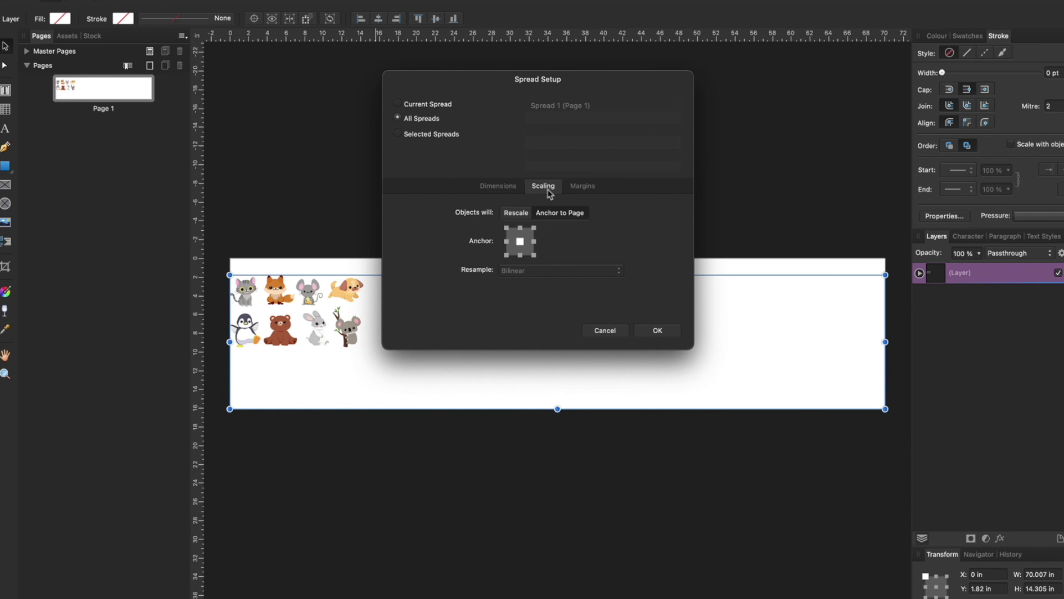
left_click(509, 192)
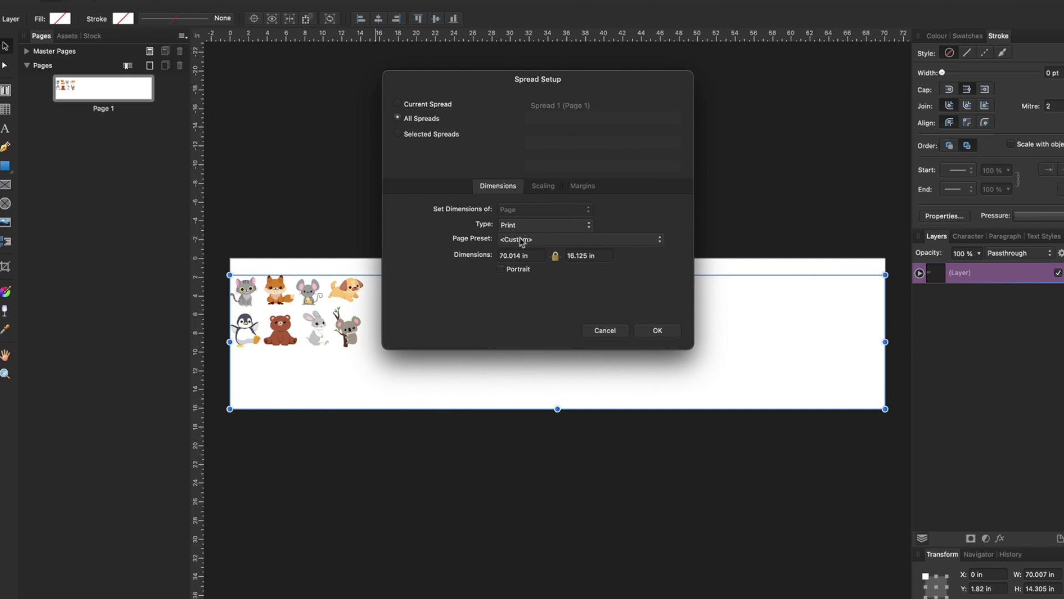
left_click(549, 242)
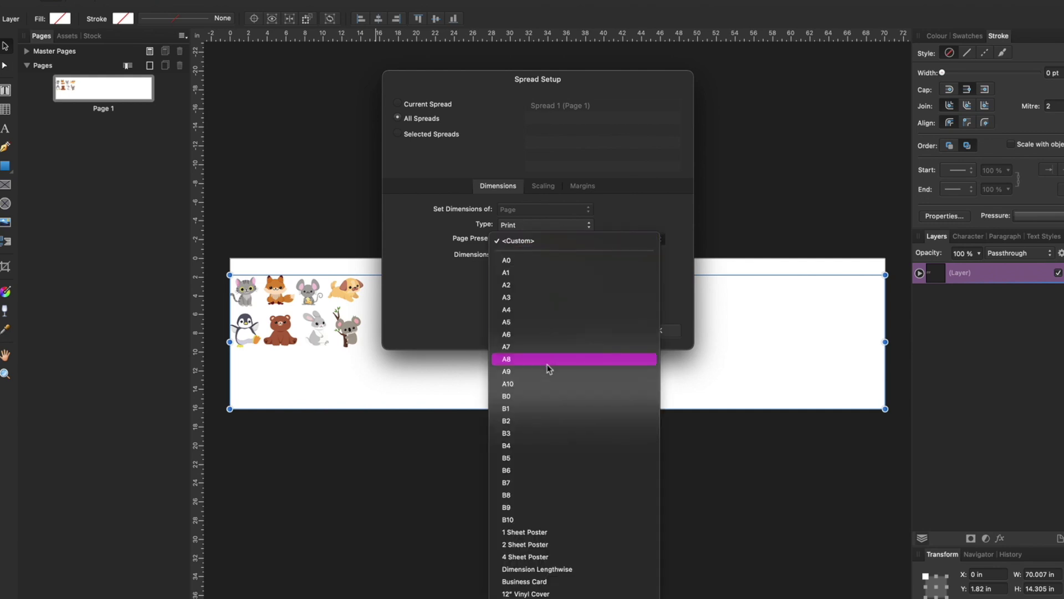
scroll(547, 365, "down", 3)
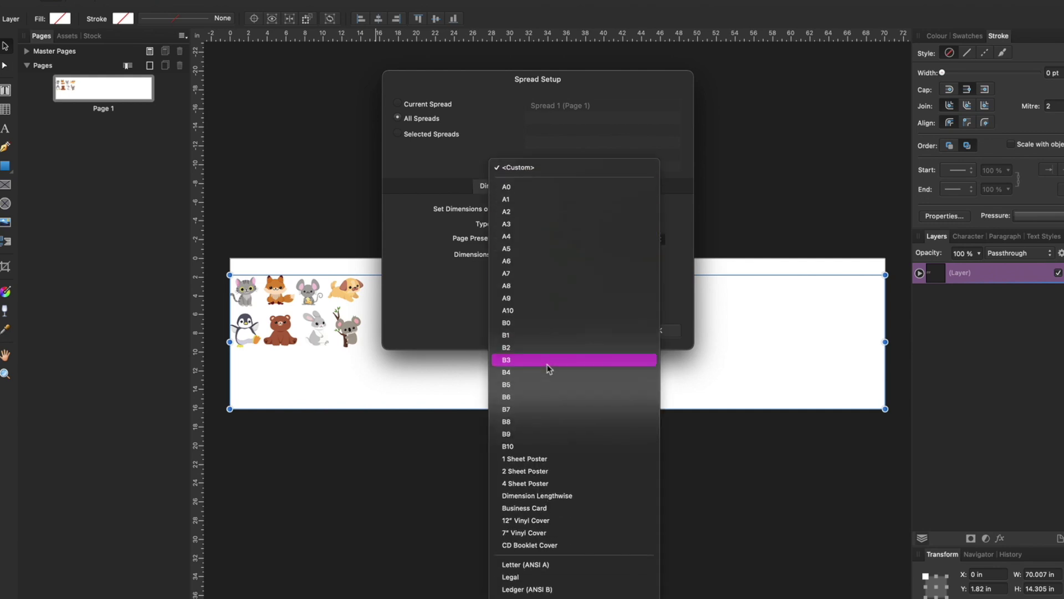
left_click(553, 566)
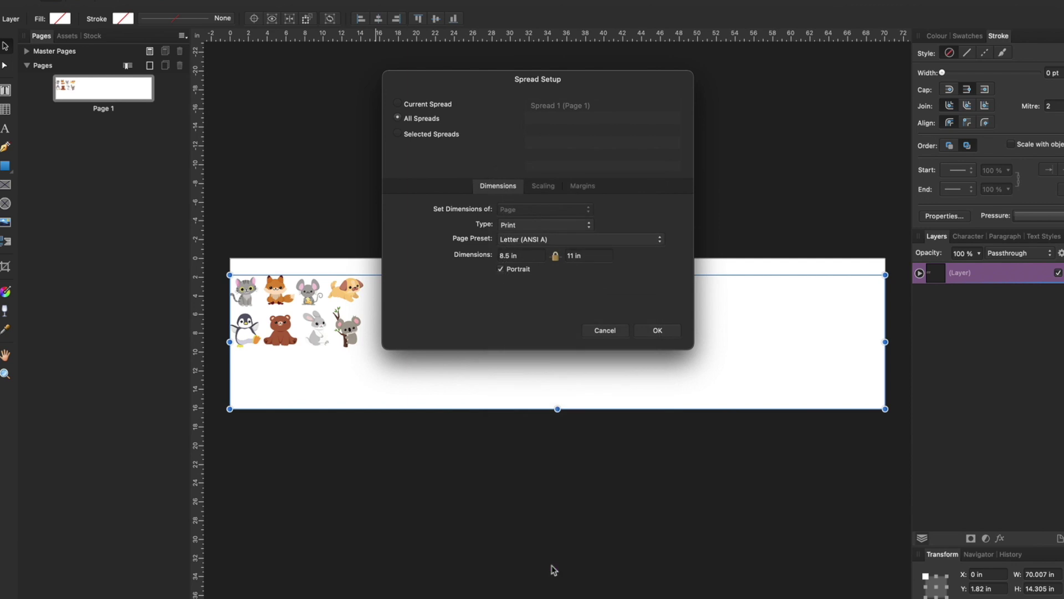
left_click(659, 332)
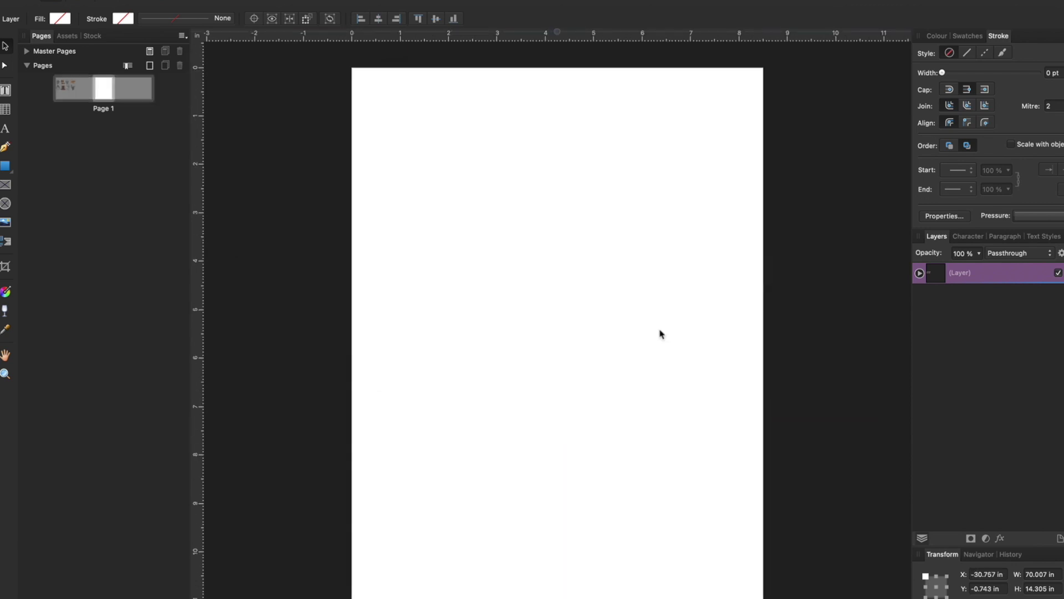
Move the animal artwork layer onto the page, aligning its left edge with X 0 in at about Y 1.04 in
key("super+minus")
key("super+minus")
key("super+minus")
key("super+minus")
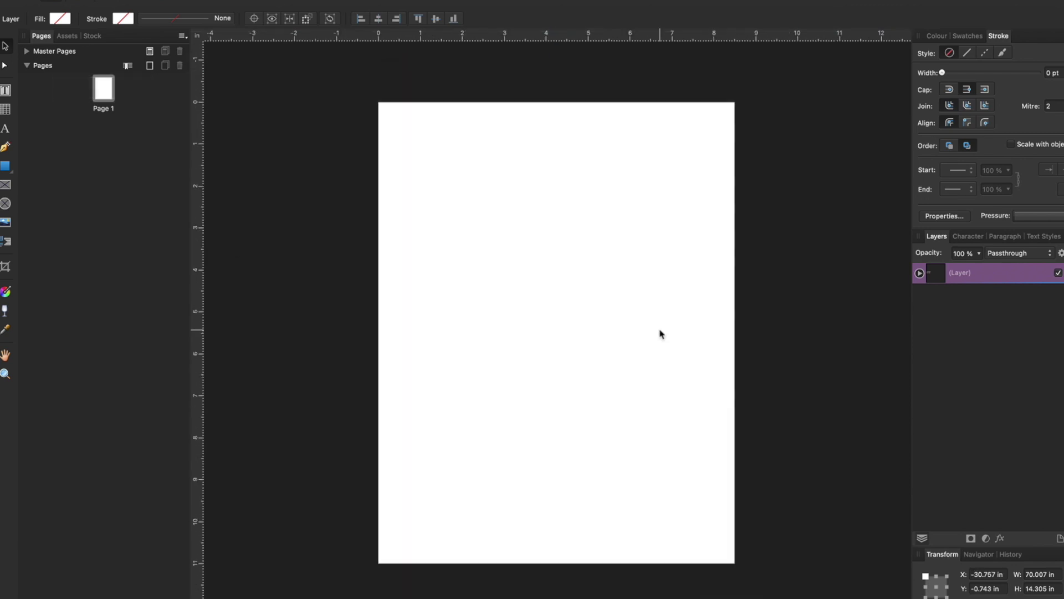
key("super+minus")
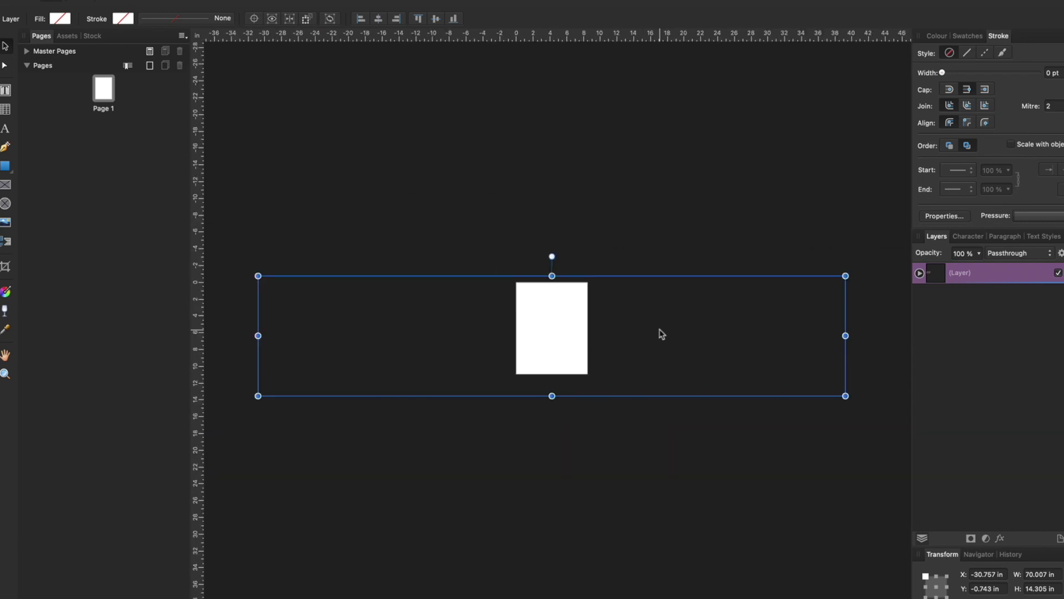
left_click_drag(287, 294, 548, 313)
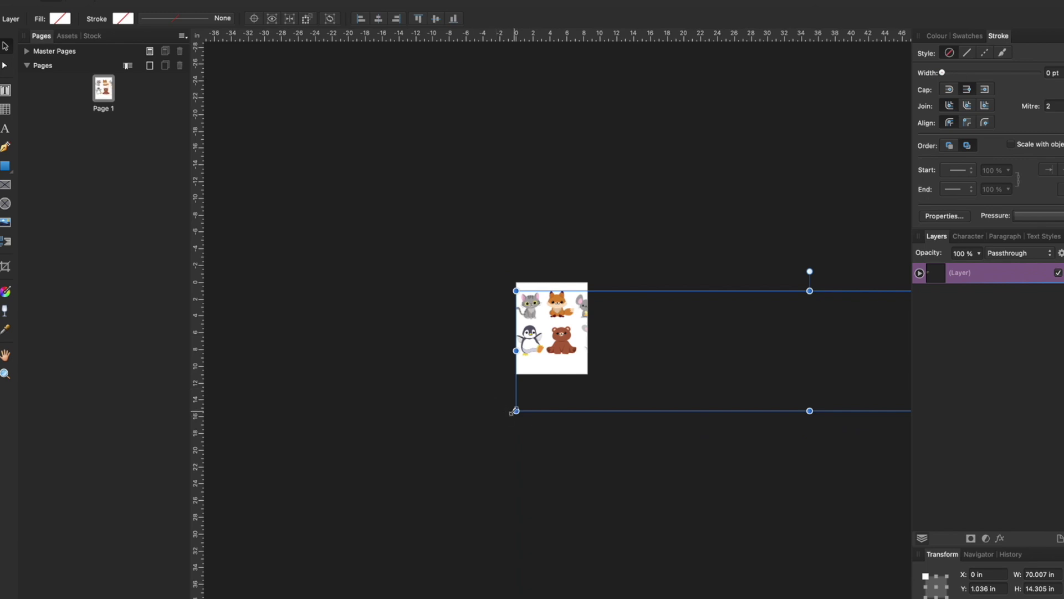
Scale the artwork layer down to about 31.7 by 6.5 in and position all eight animals within the page
left_click_drag(512, 412, 722, 389)
left_click_drag(807, 332, 610, 340)
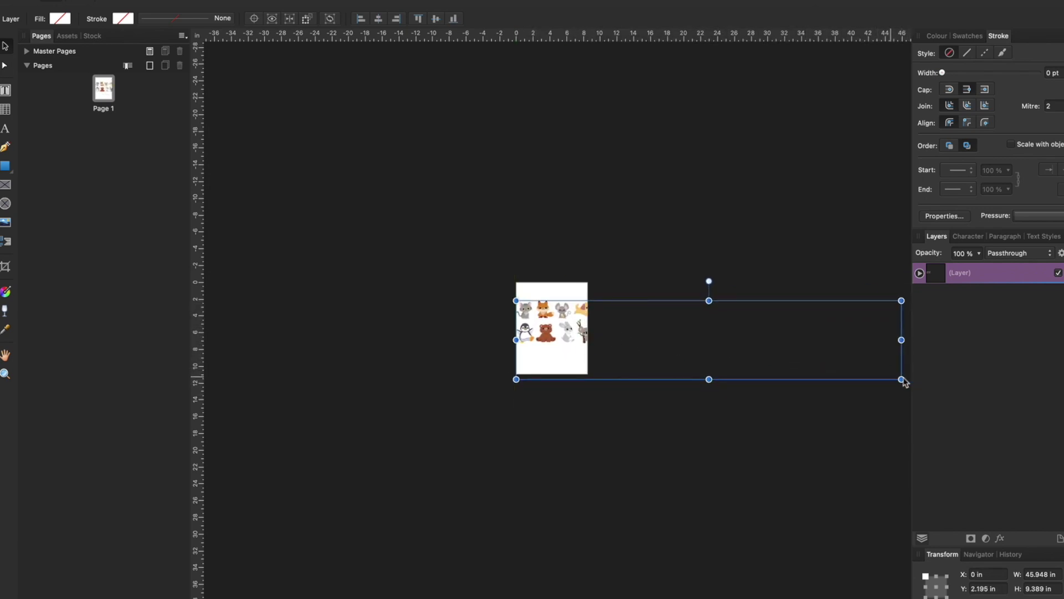
left_click_drag(902, 380, 773, 359)
left_click_drag(566, 327, 572, 333)
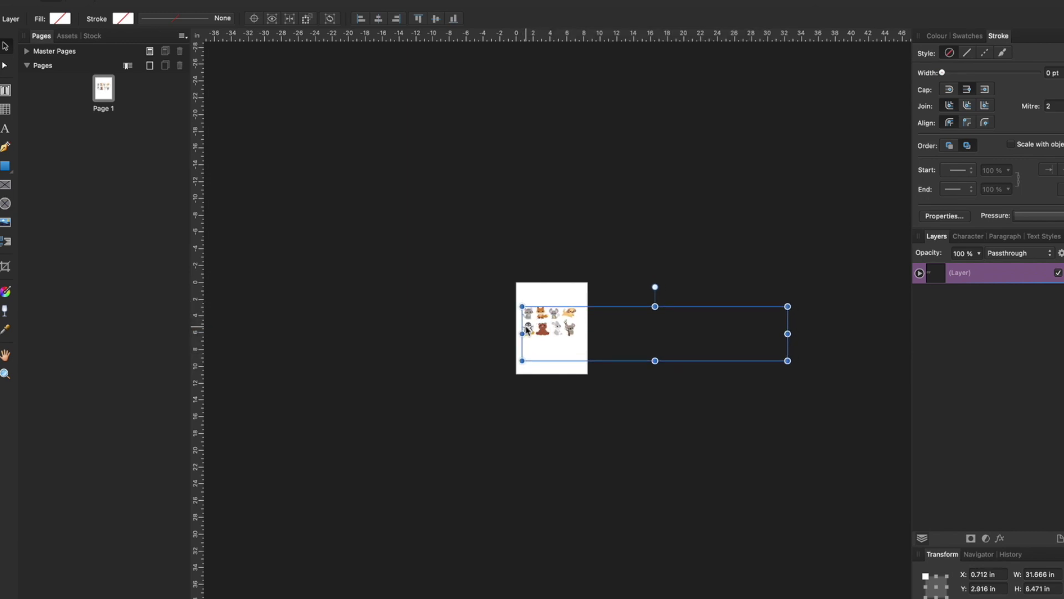
Add one page after page 1 with no master page
key("z")
left_click_drag(501, 332, 803, 352)
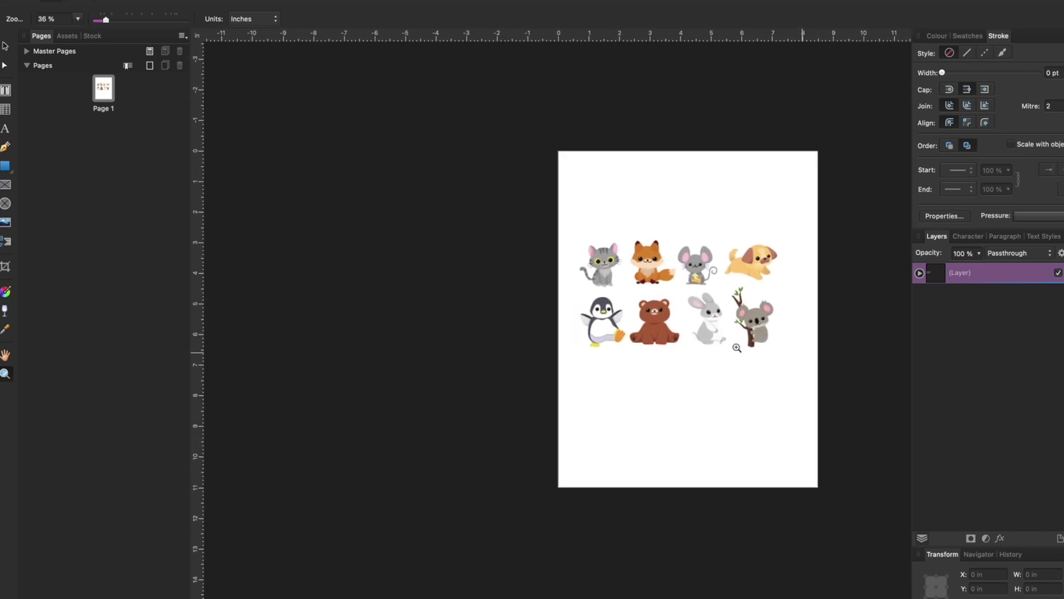
left_click_drag(719, 340, 768, 327)
left_click_drag(465, 308, 542, 288)
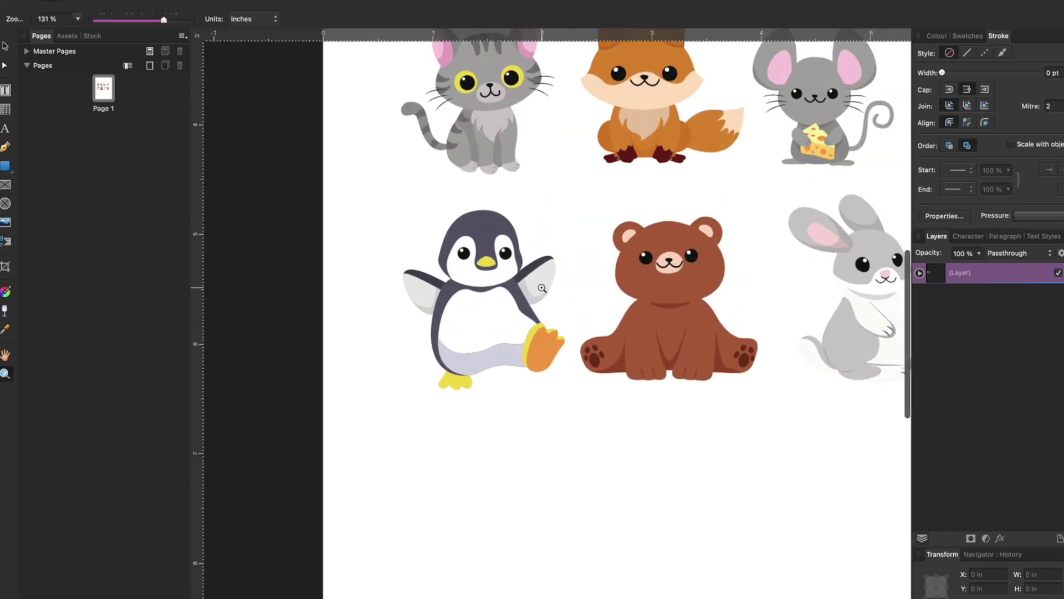
scroll(535, 266, "up", 5)
scroll(535, 267, "right", 5)
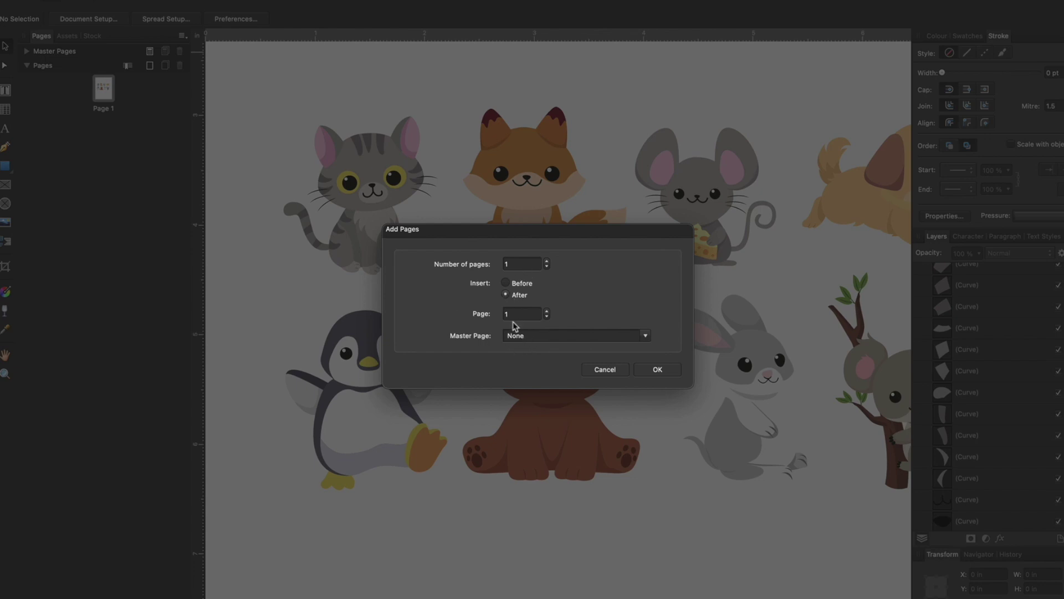
left_click(658, 371)
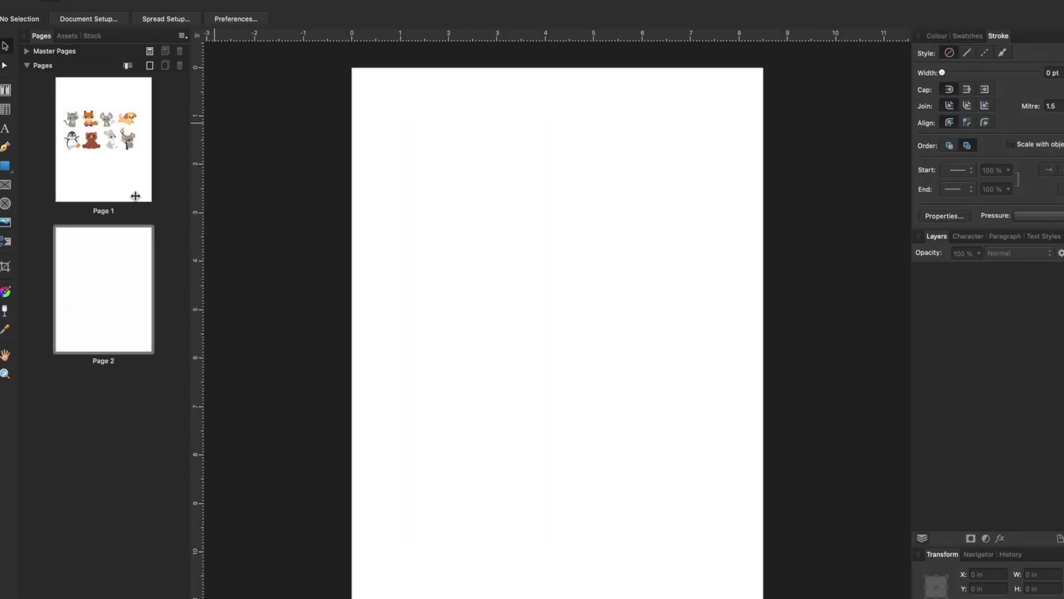
Cut all the grey cat's curves from page 1 and paste them onto page 2
double_click(104, 135)
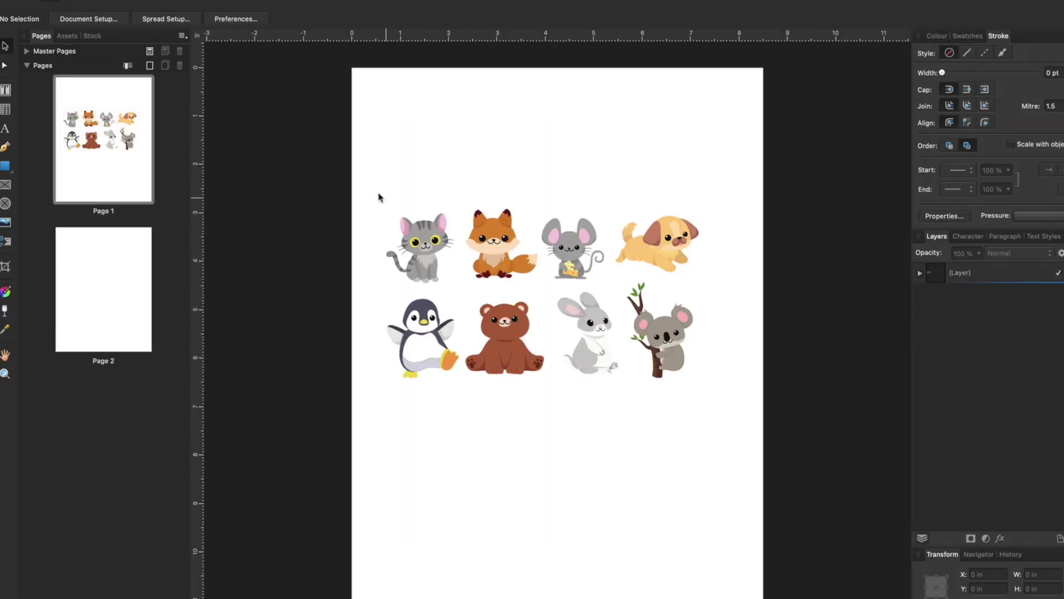
left_click_drag(367, 194, 454, 287)
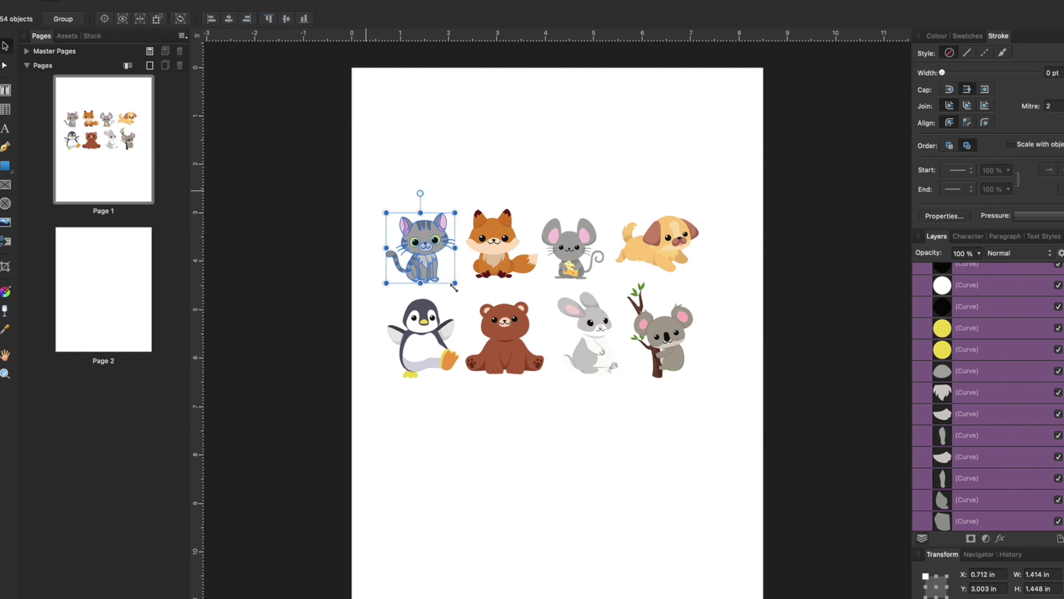
left_click(146, 0)
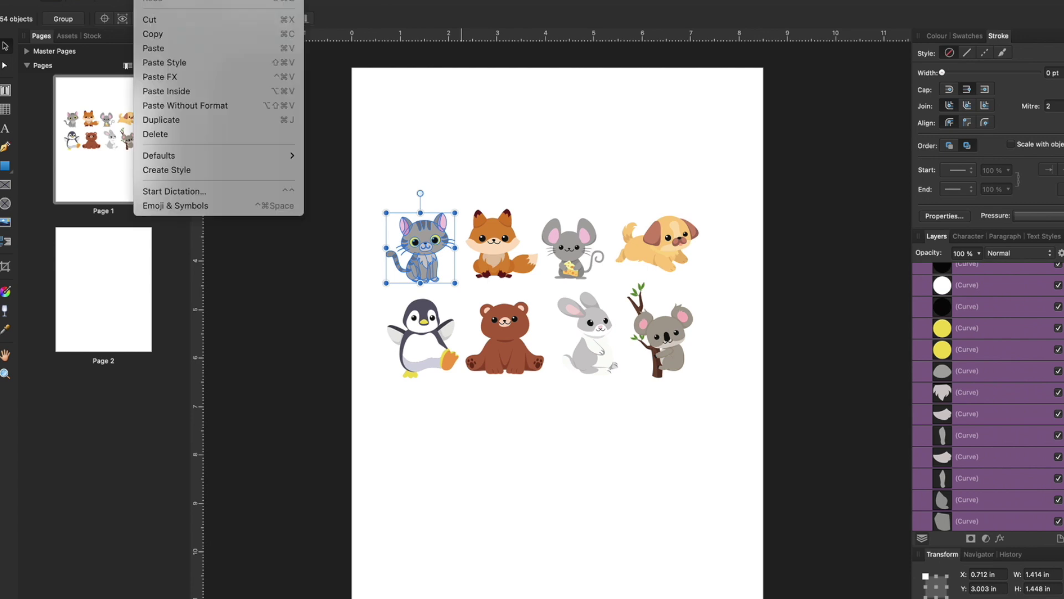
left_click(149, 19)
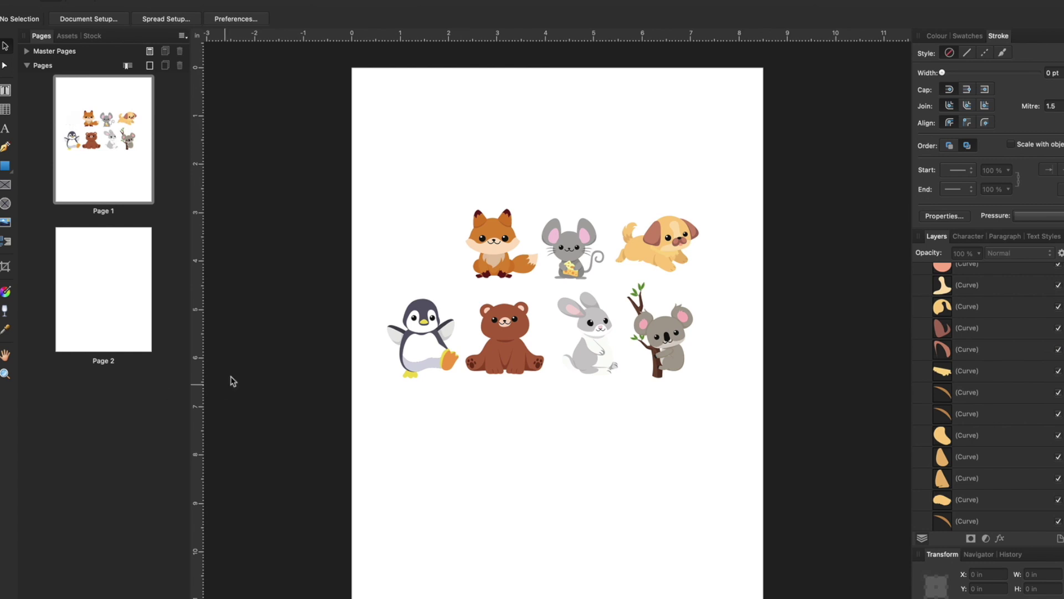
left_click(112, 288)
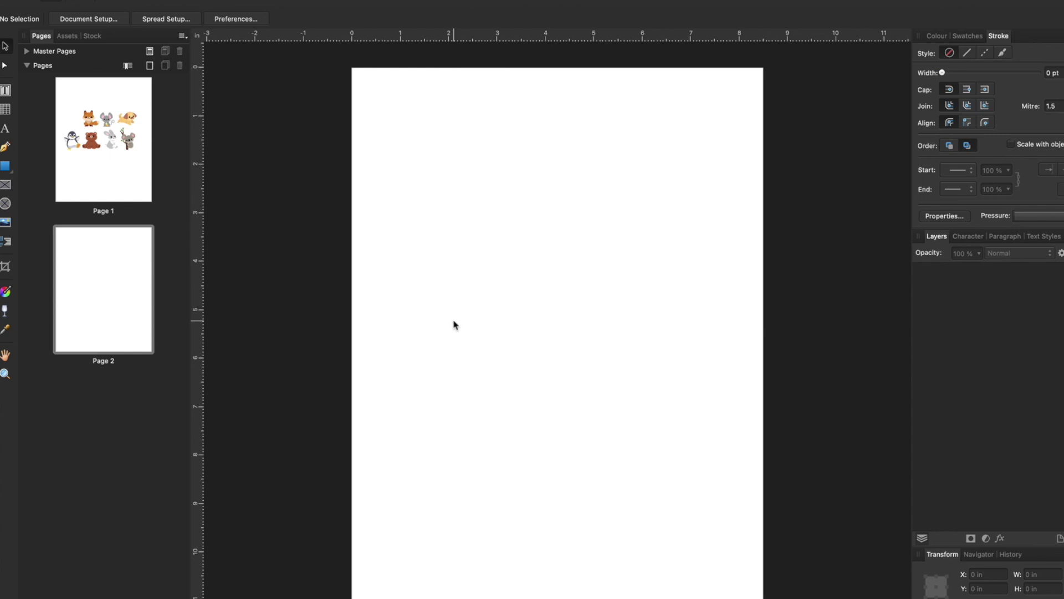
key("super+v")
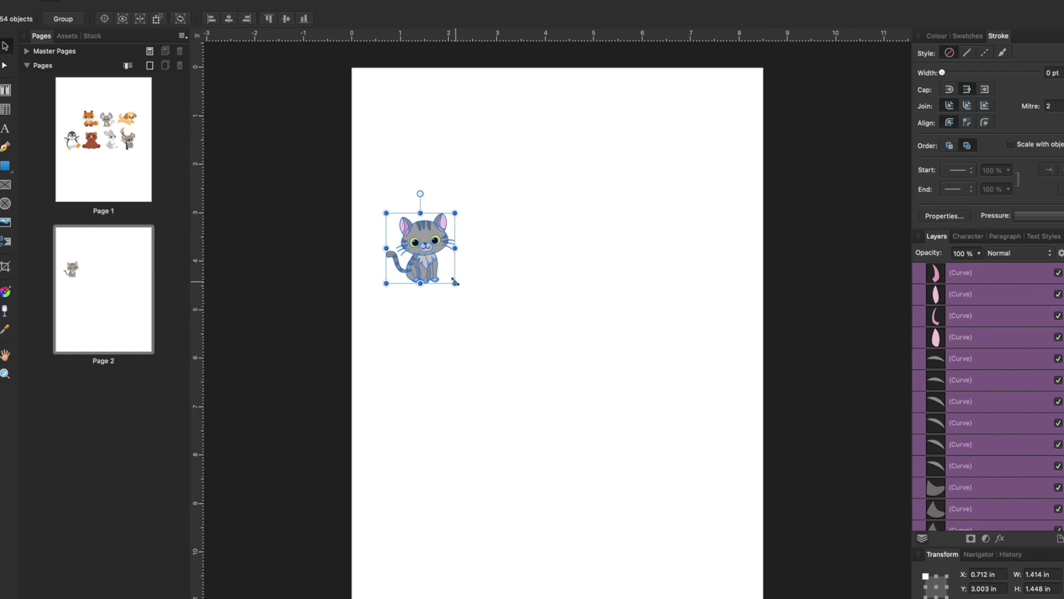
Enlarge the cat on page 2 to about 6.8 by 7.0 in and position it at about X 0.64, Y 2.51 in
left_click_drag(455, 283, 661, 553)
mouse_move(528, 389)
left_mouse_down()
mouse_move(542, 377)
mouse_move(530, 381)
left_mouse_up()
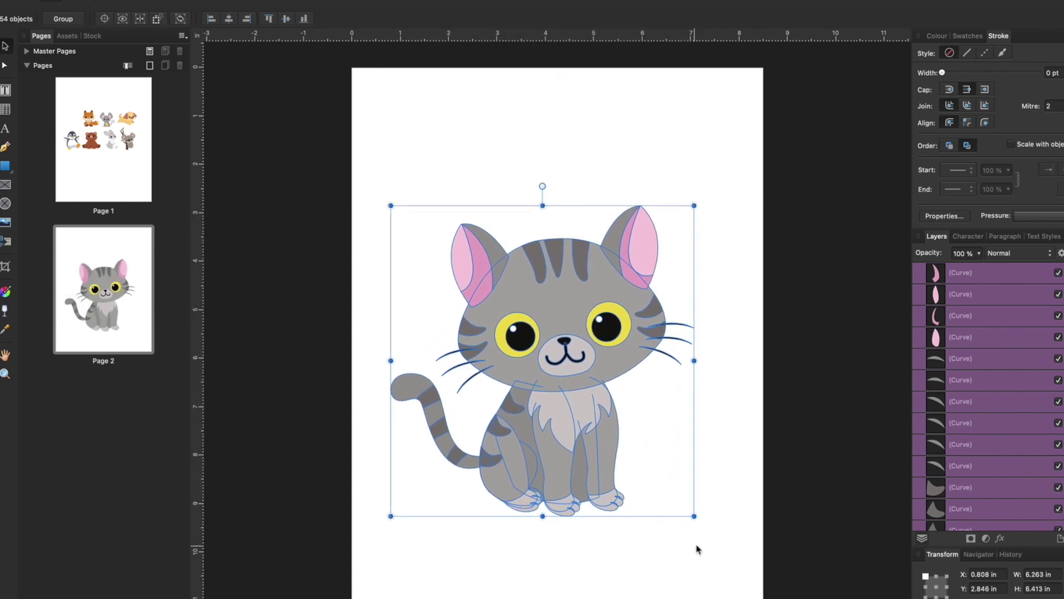
left_click_drag(694, 516, 714, 544)
left_click_drag(582, 462, 574, 445)
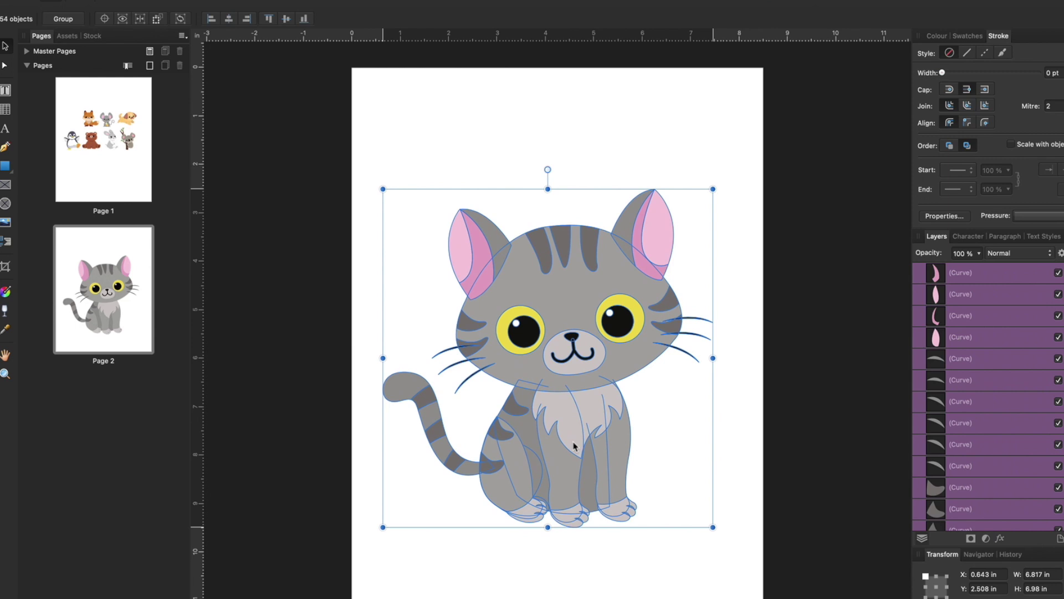
left_click(635, 142)
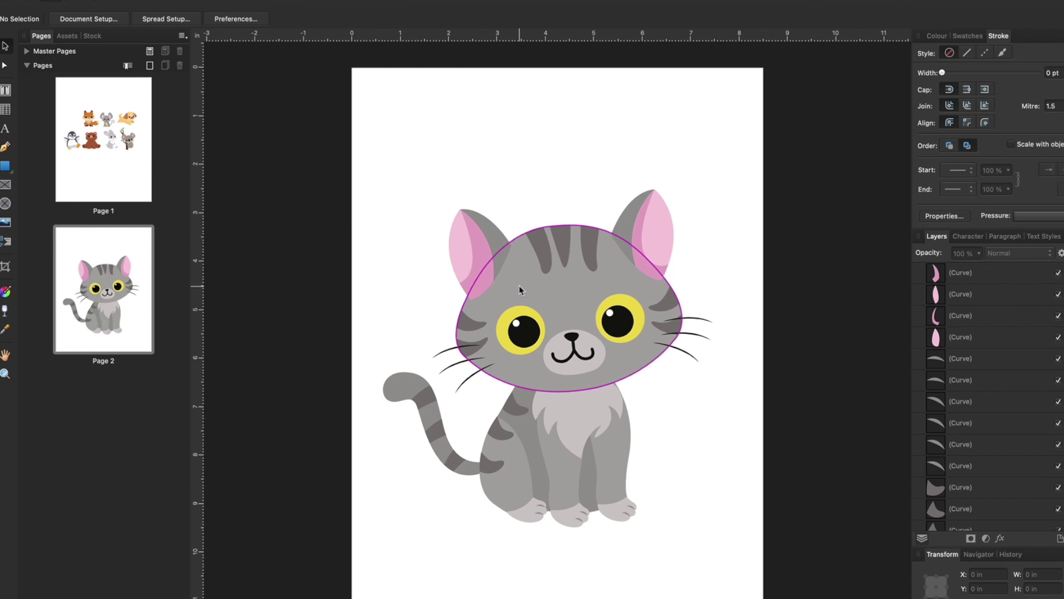
Examine the separate curves that make up the cat's head, ears, muzzle and eyes
left_click(555, 307)
left_click(488, 237)
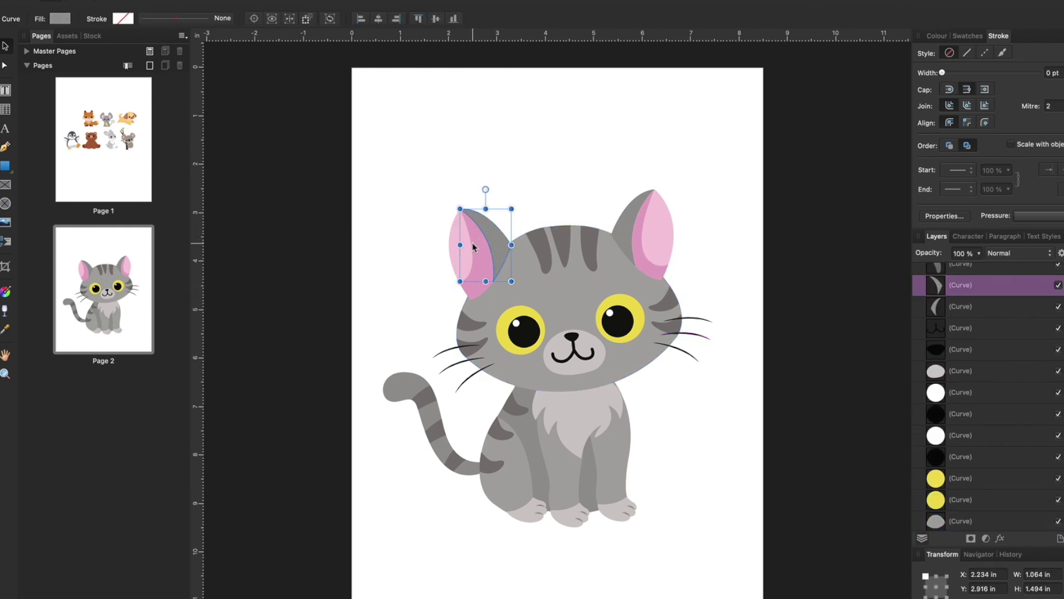
left_click(478, 247)
left_click(637, 260)
left_click(638, 260)
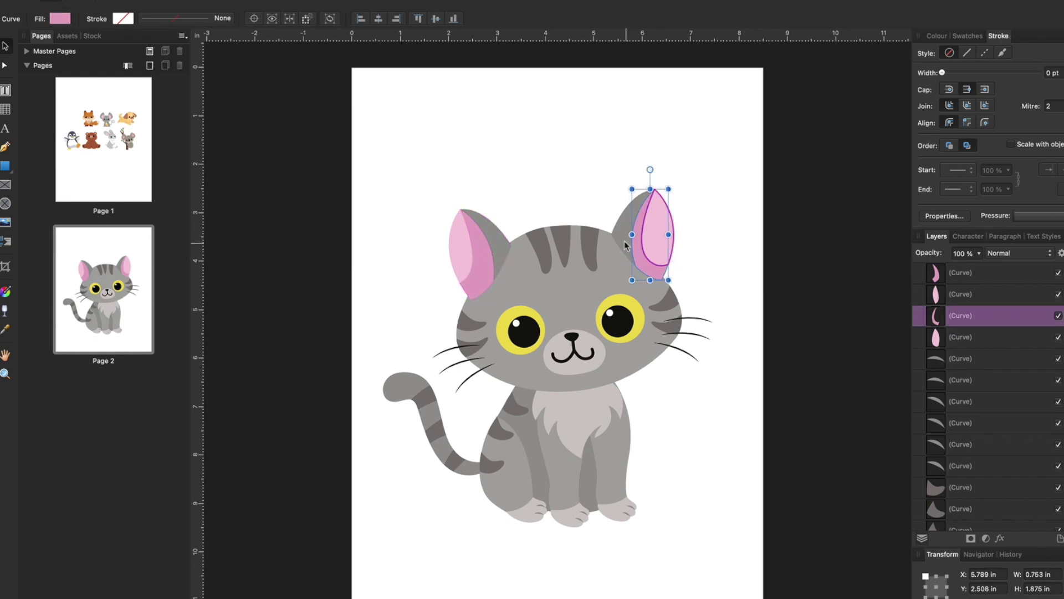
left_click(627, 246)
left_click(583, 291)
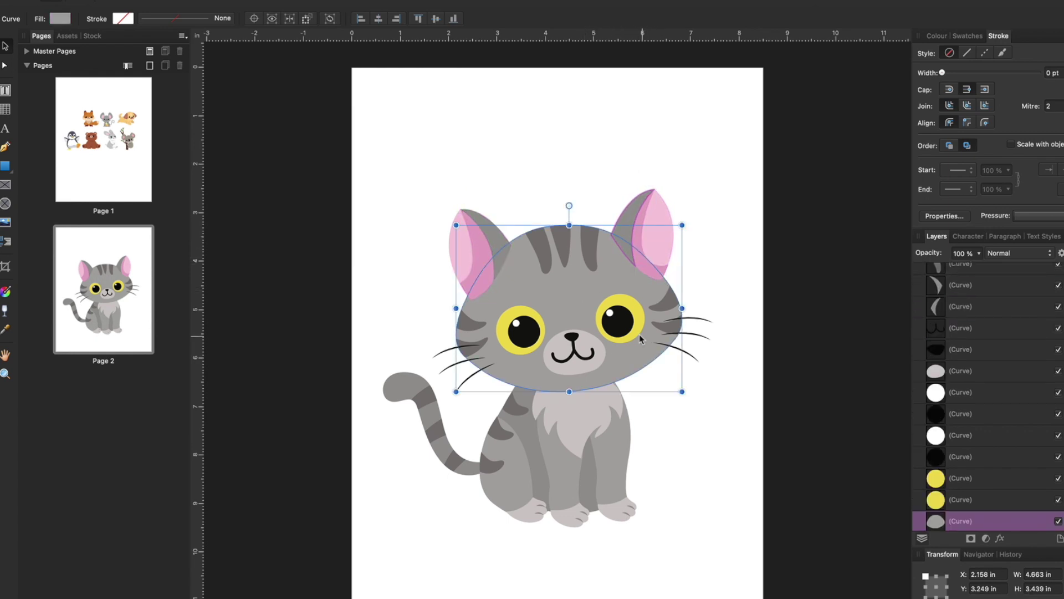
left_click(612, 335)
left_click(569, 370)
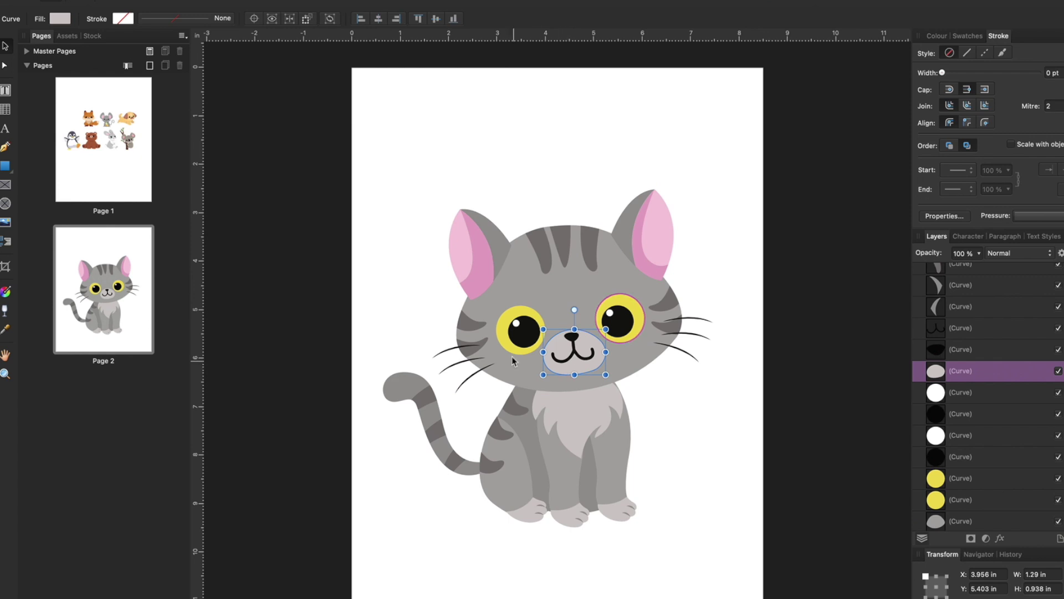
left_click(516, 353)
left_click(524, 337)
left_click(616, 327)
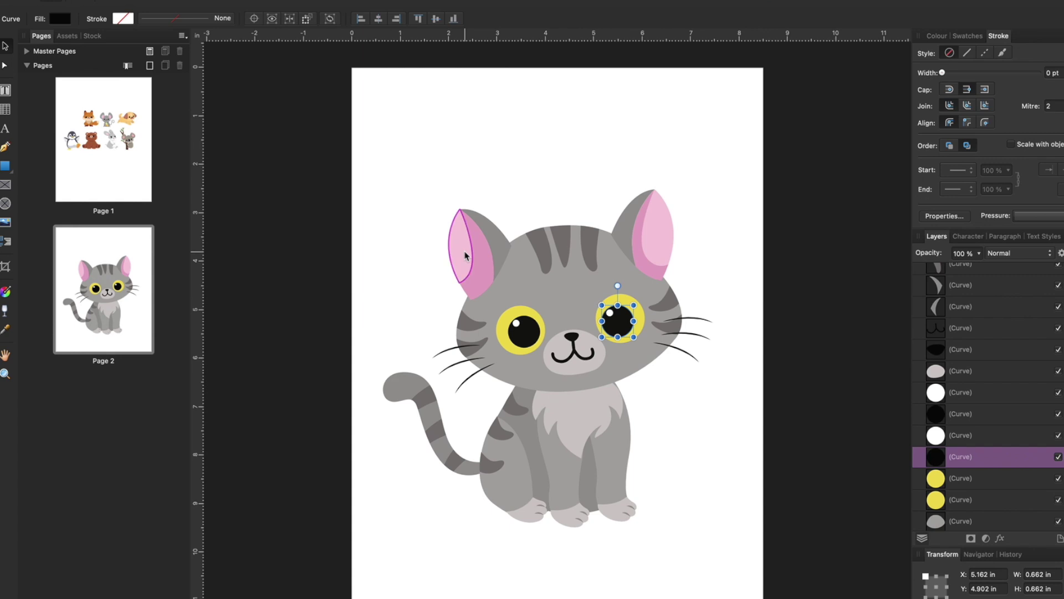
Select the cat's grey head curve and remove its fill
key("z")
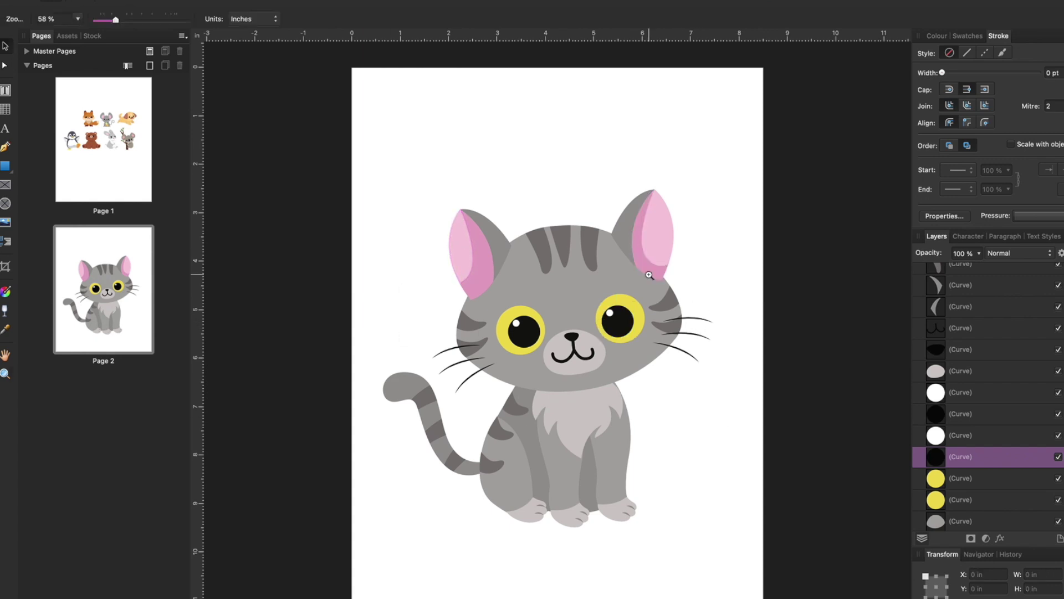
left_click(488, 279)
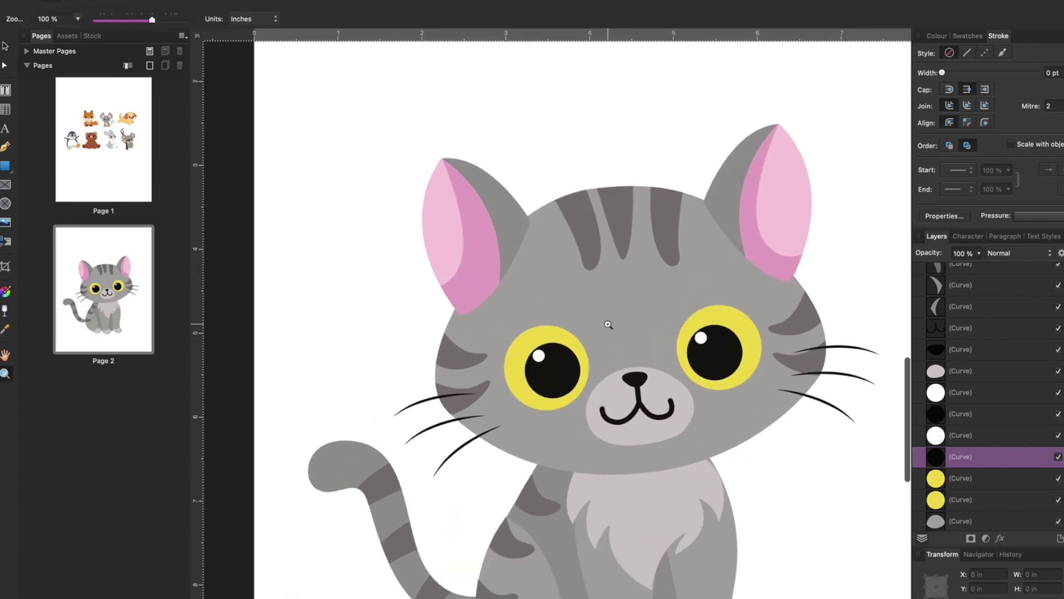
scroll(607, 324, "right", 2)
scroll(607, 325, "down", 1)
key("v")
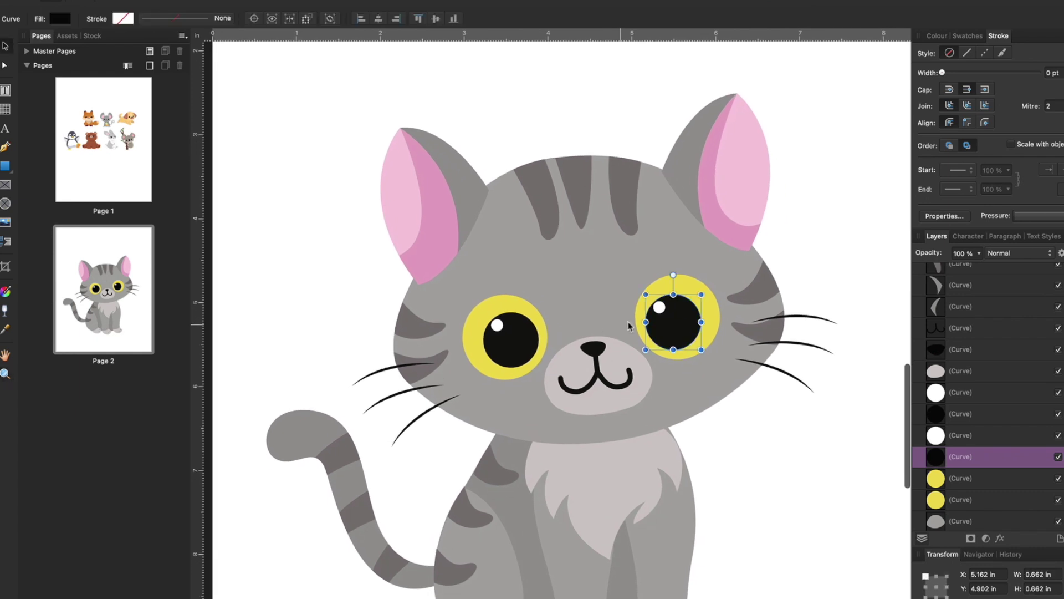
left_click(543, 277)
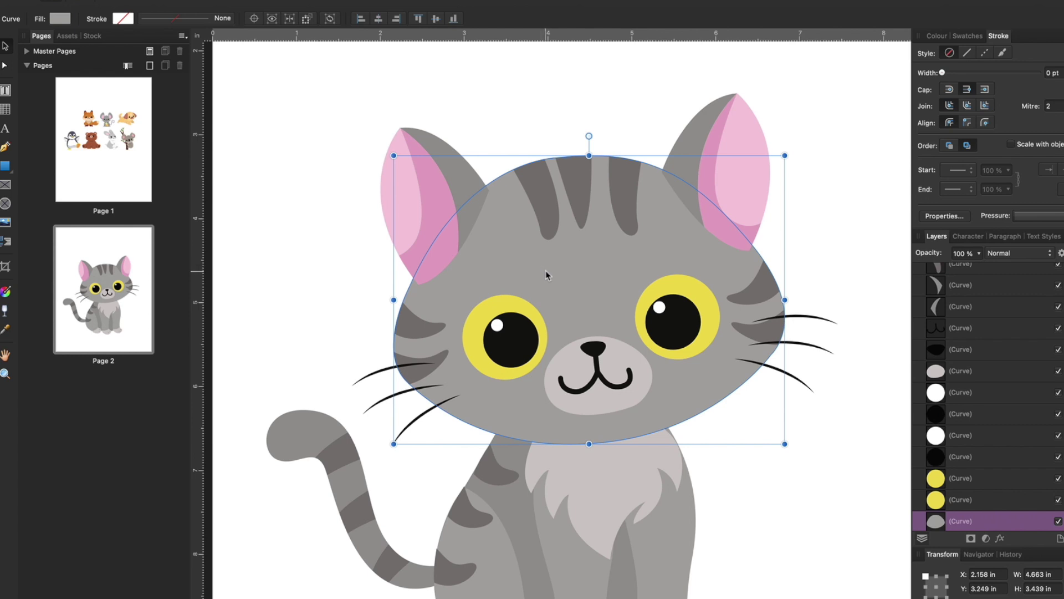
left_click(937, 37)
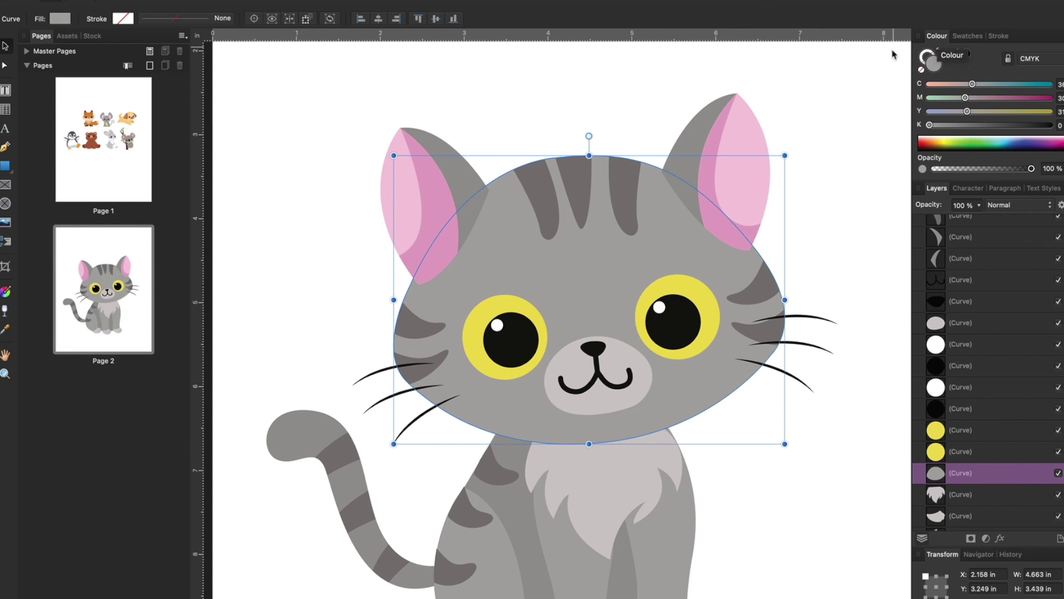
left_click(922, 70)
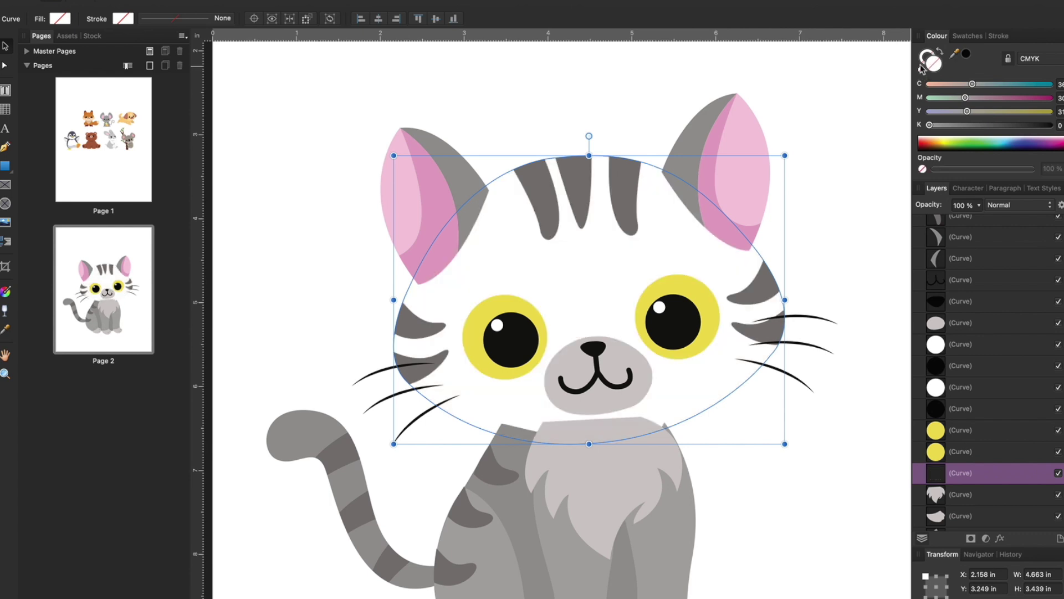
Give the head curve a black stroke and set its CMYK colour to C 0, M 0, Y 0, K 100
left_click(924, 58)
left_click(967, 56)
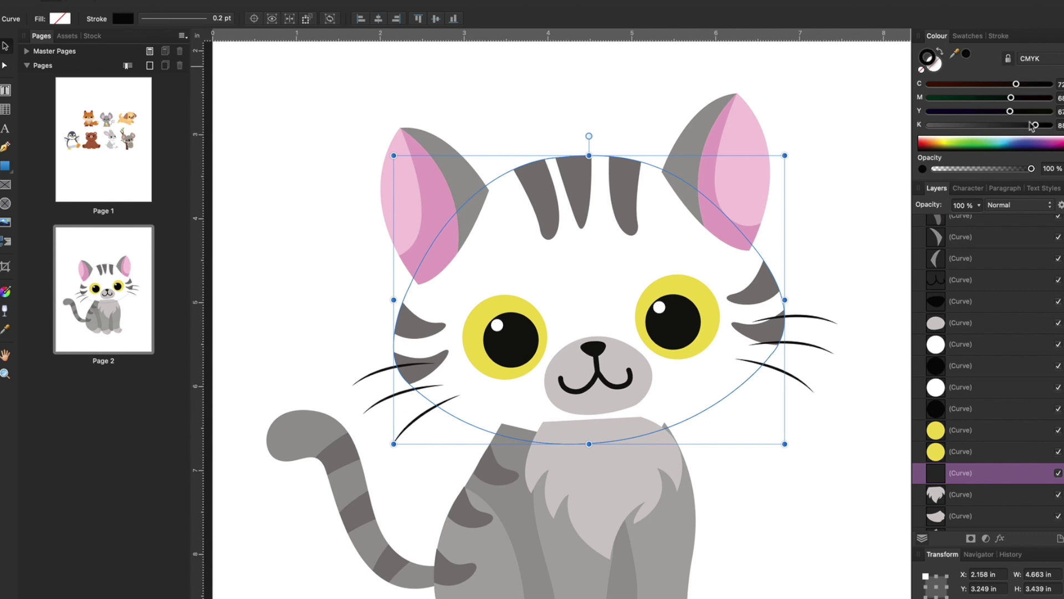
left_click(925, 66)
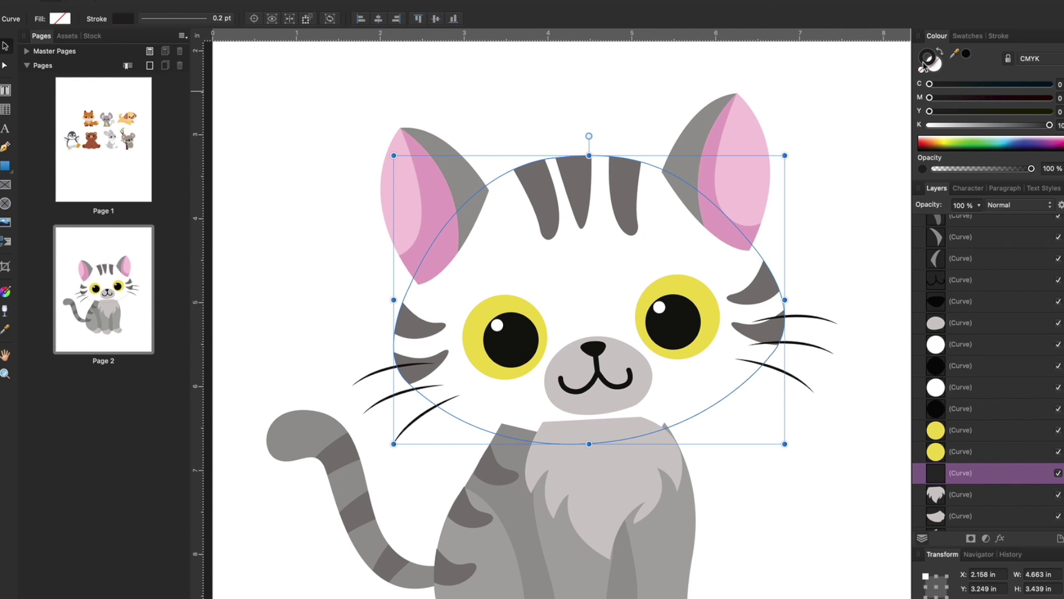
left_click(966, 38)
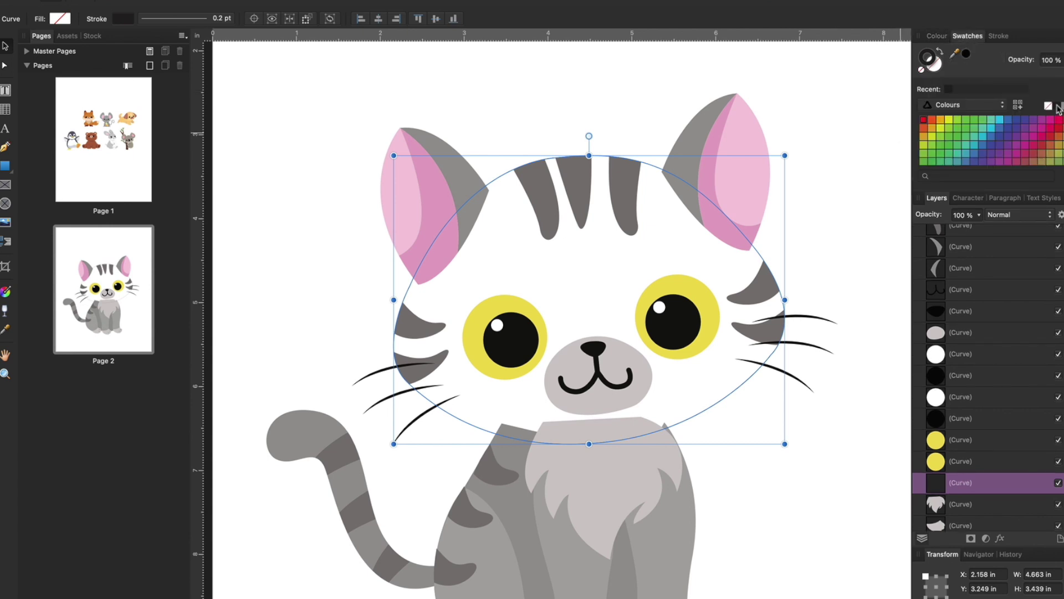
left_click(937, 36)
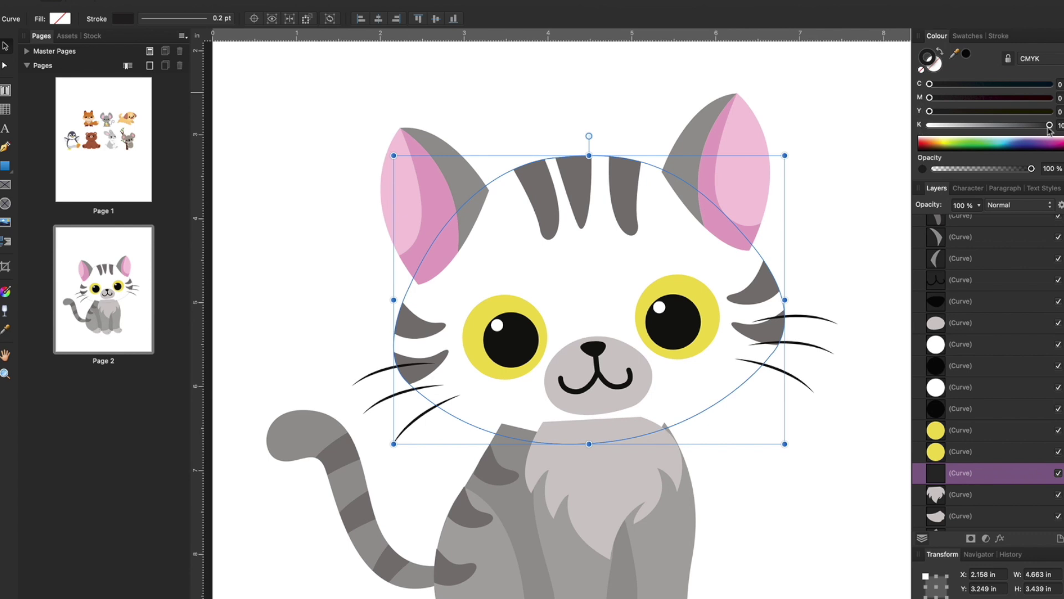
left_click(658, 92)
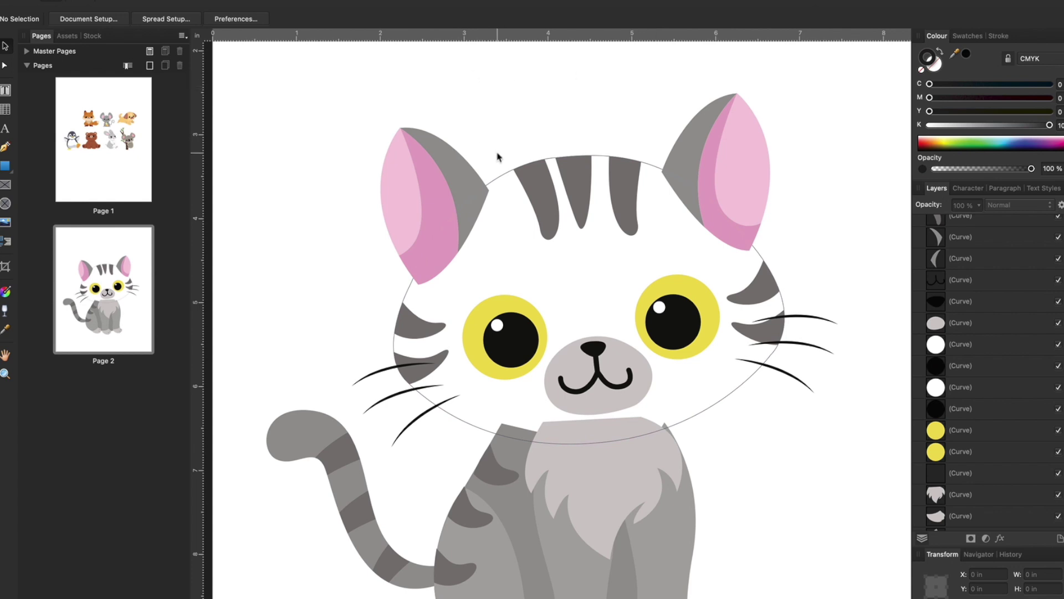
Set the head outline's stroke width to 5 pt
left_click(504, 178)
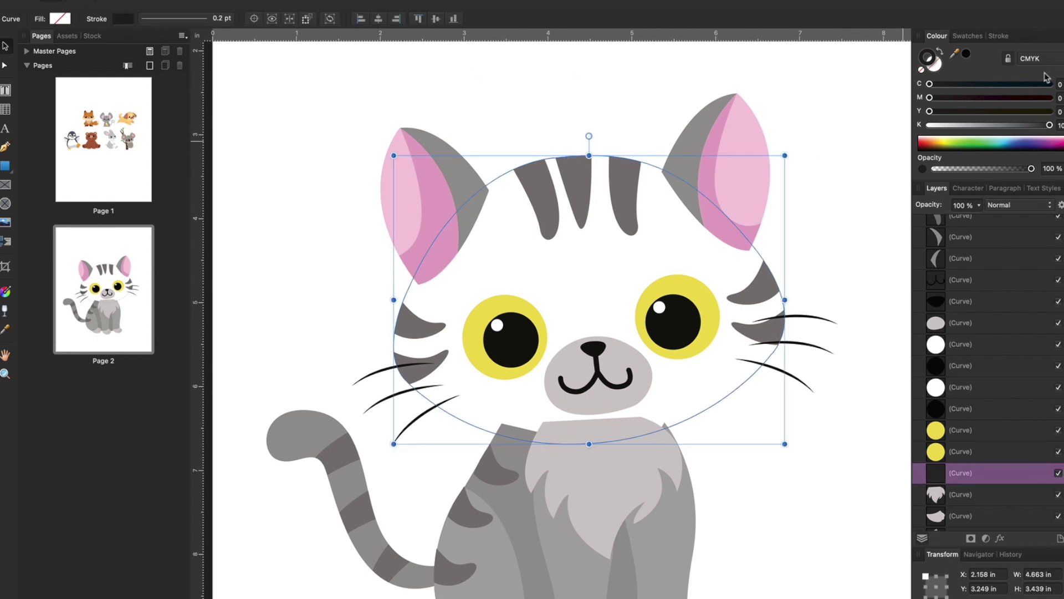
left_click(998, 37)
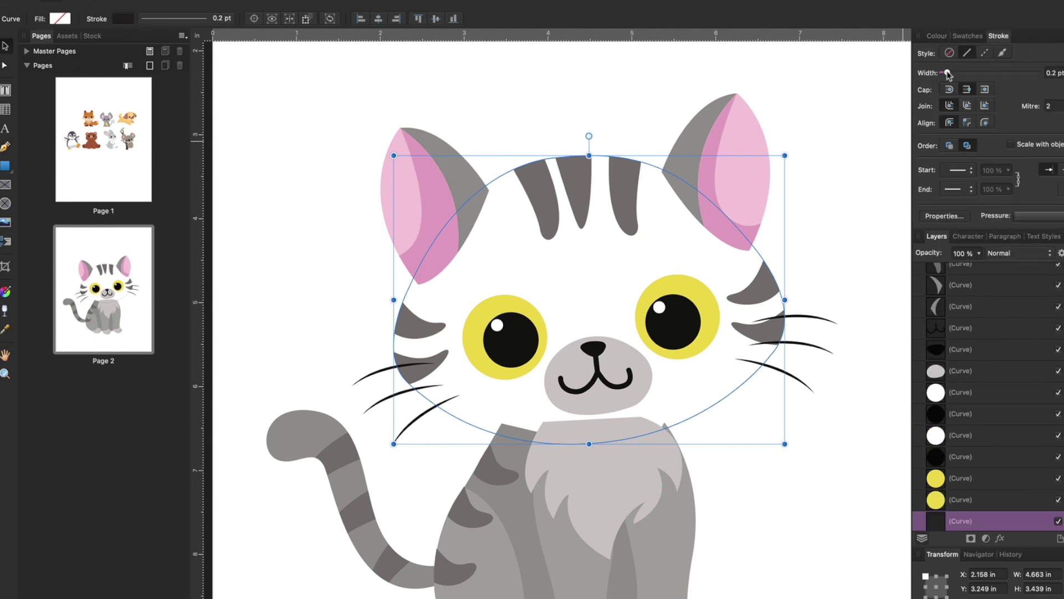
left_click_drag(948, 74, 975, 76)
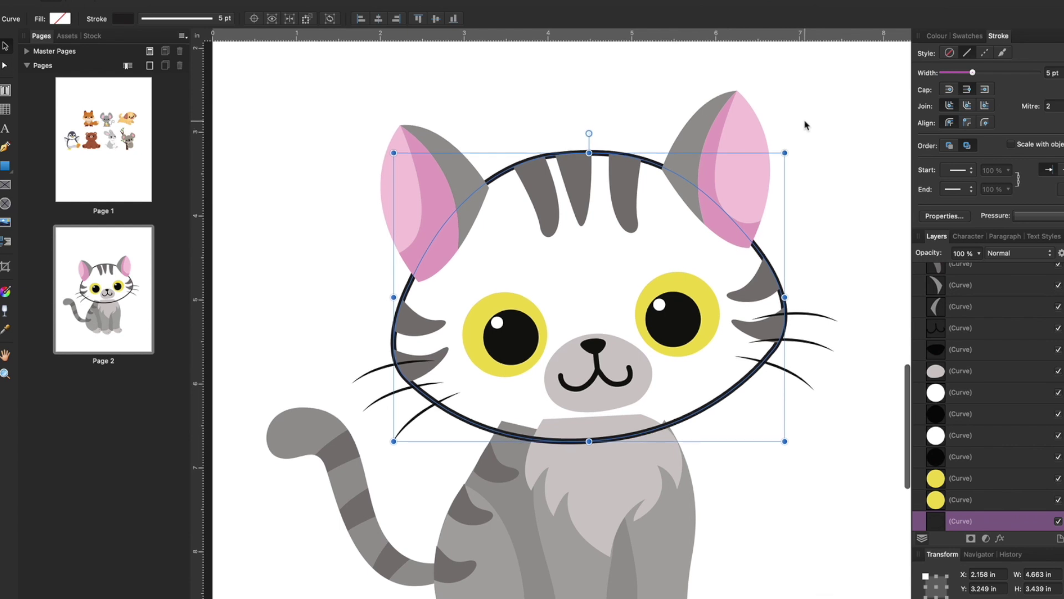
left_click(806, 126)
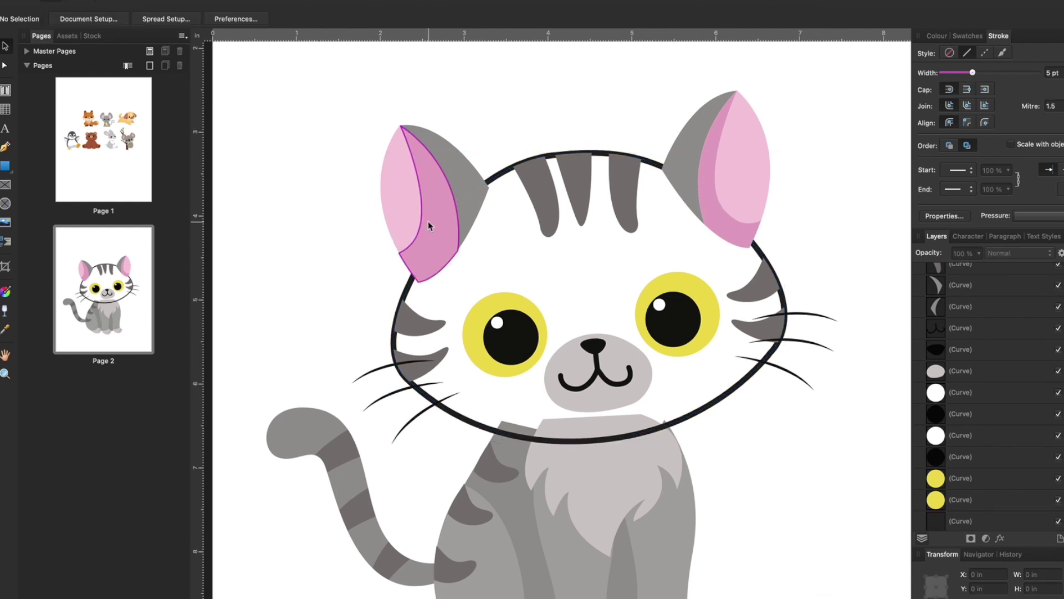
Select both grey outer ear shapes and remove their fill
left_click(696, 146)
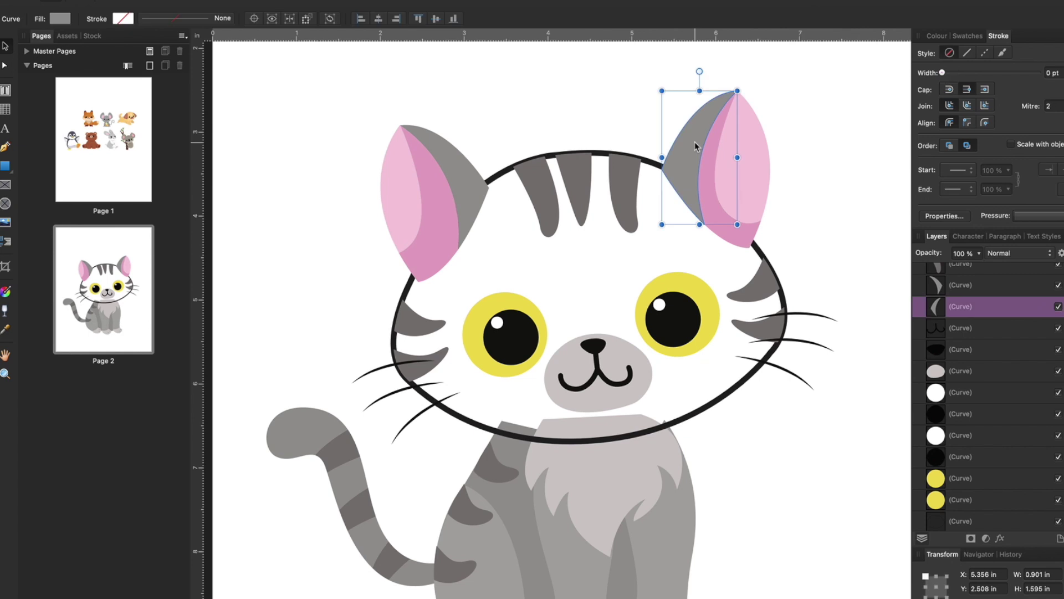
left_click(466, 170, "shift")
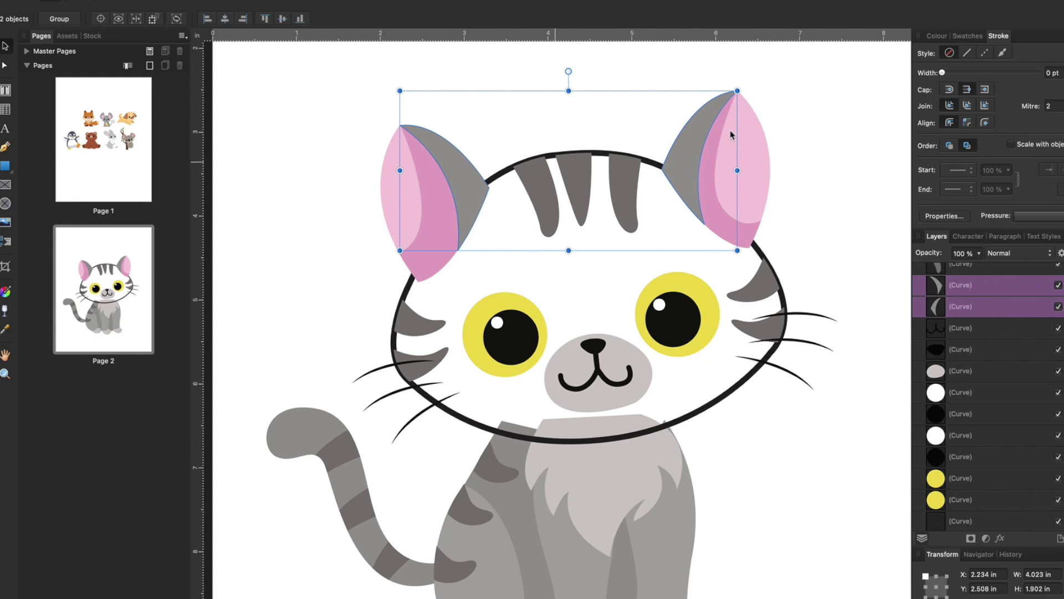
left_click(938, 36)
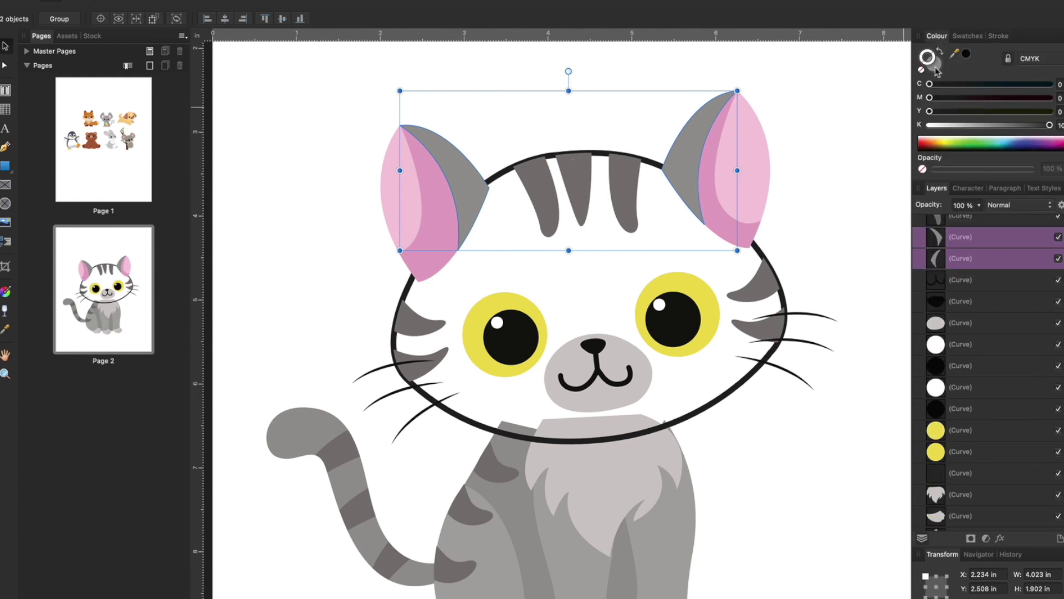
left_click(936, 68)
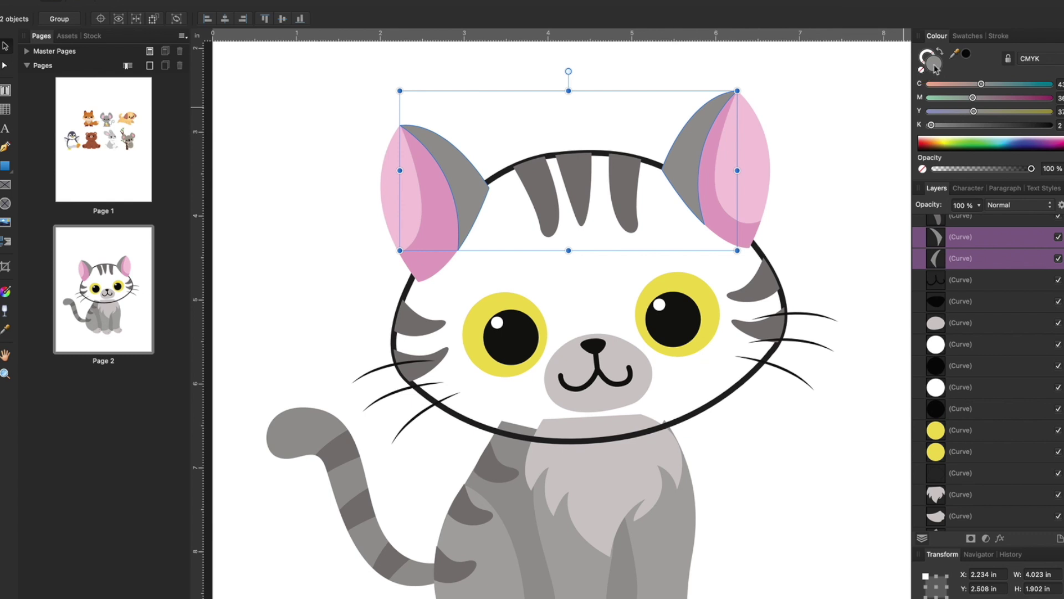
left_click(922, 71)
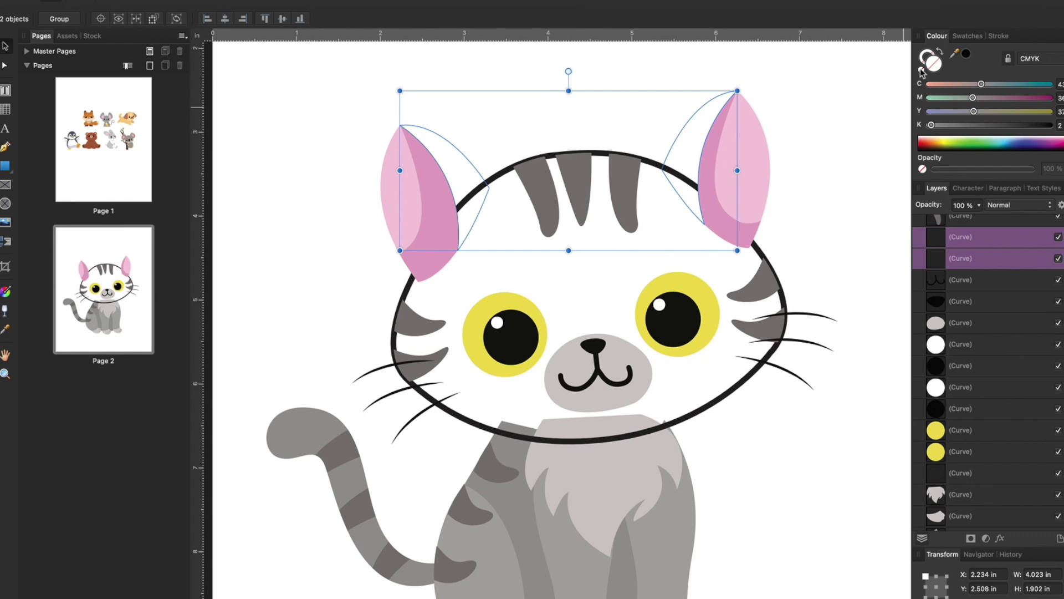
left_click(967, 36)
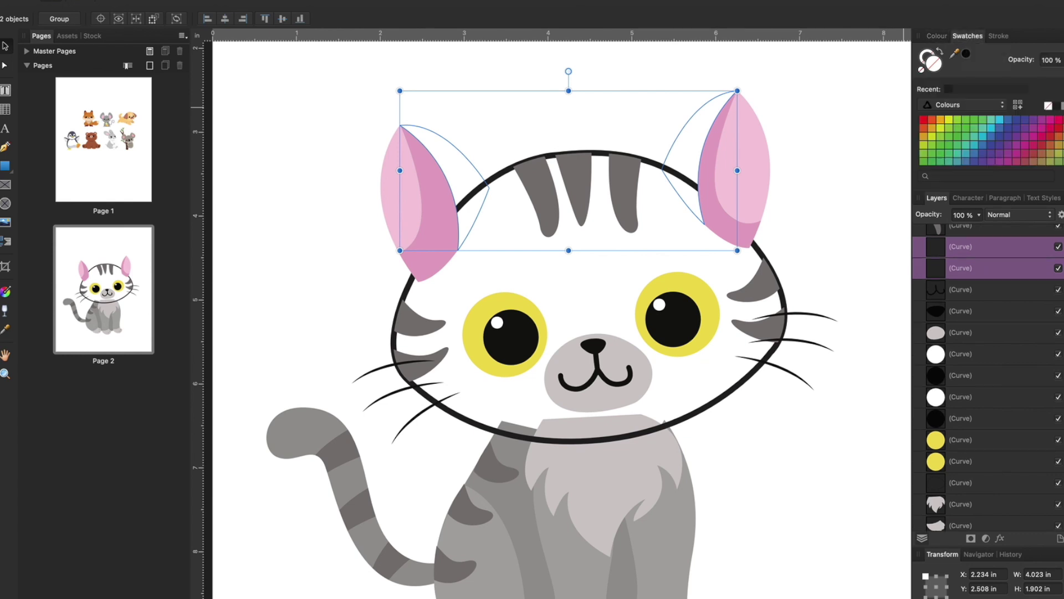
Fill both outer ear shapes with white and outline them with a 5 pt black stroke
left_click(1063, 105)
left_click(925, 55)
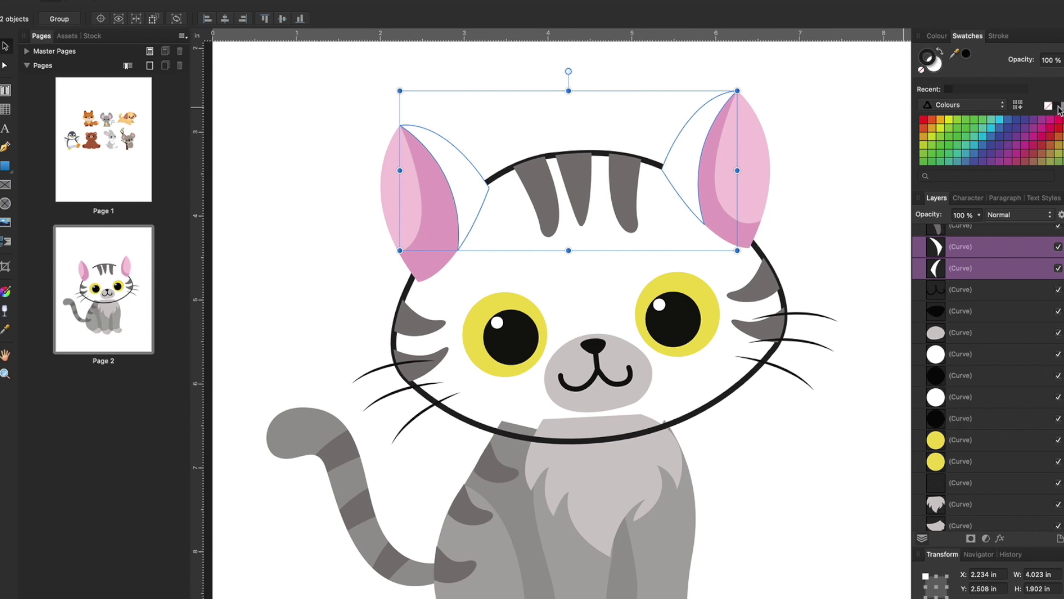
left_click(999, 36)
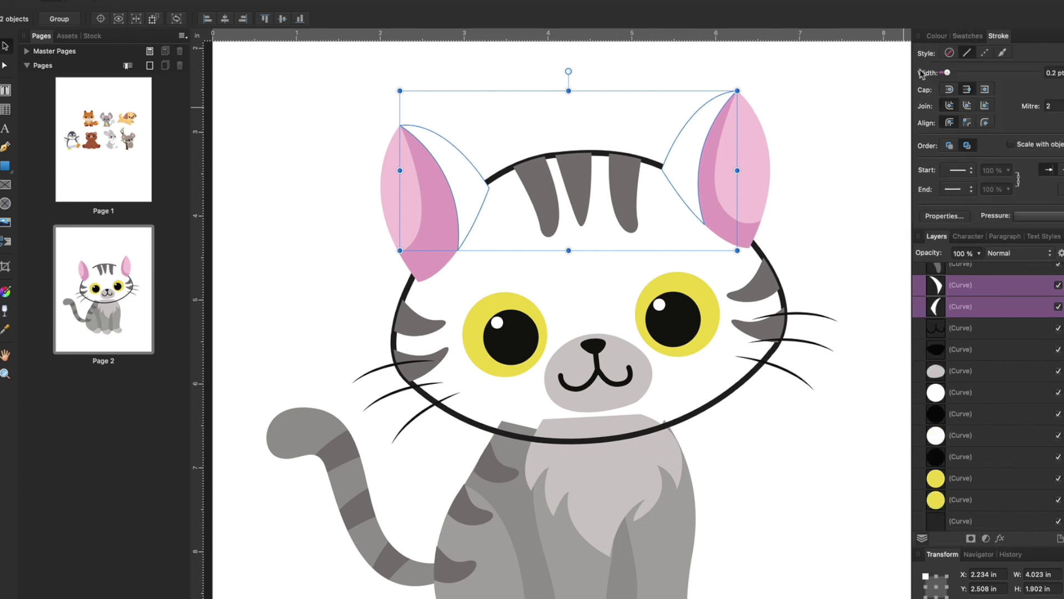
left_click_drag(948, 72, 973, 75)
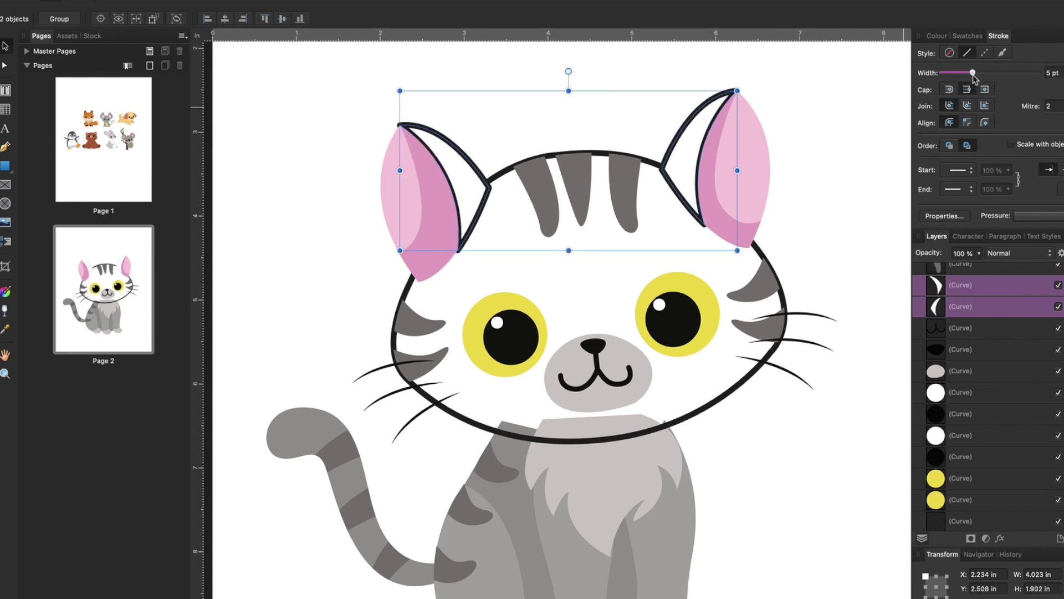
left_click(819, 187)
Select the light pink inner shapes of both ears and fill them with white
left_click(753, 181)
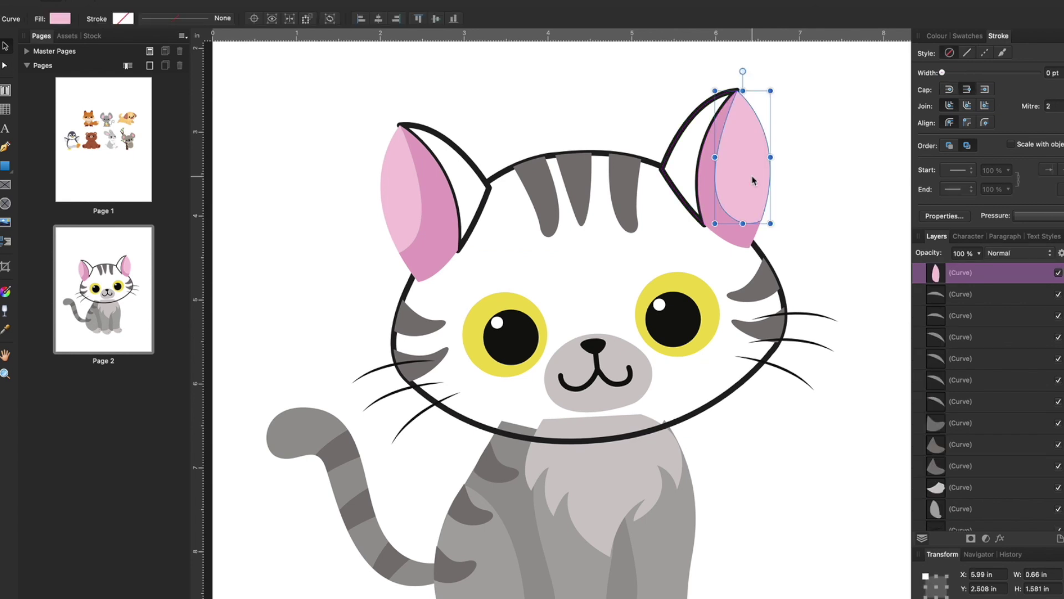
left_click(408, 190, "shift")
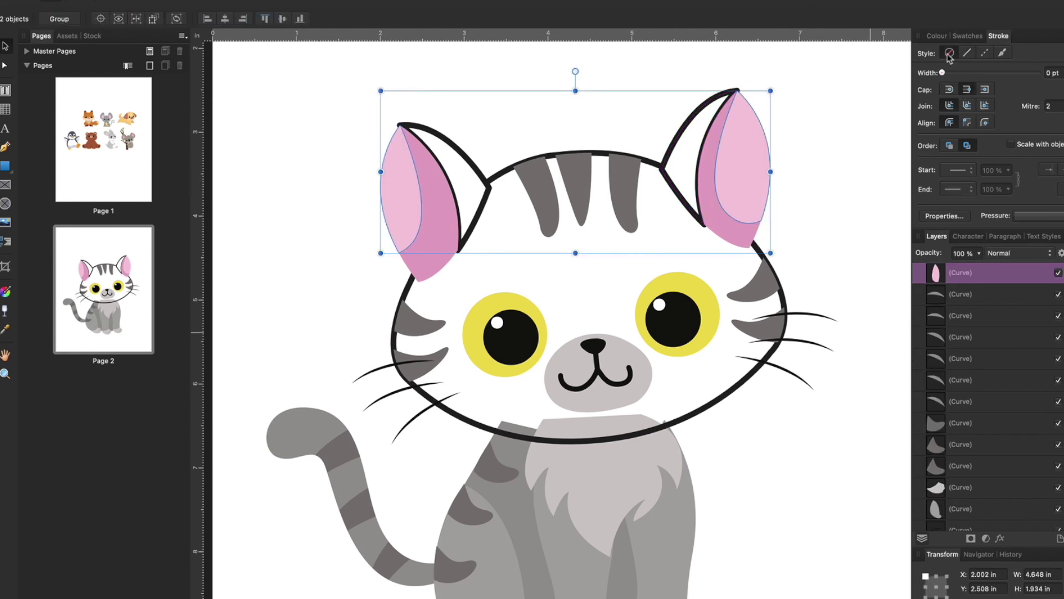
left_click(937, 36)
left_click(934, 62)
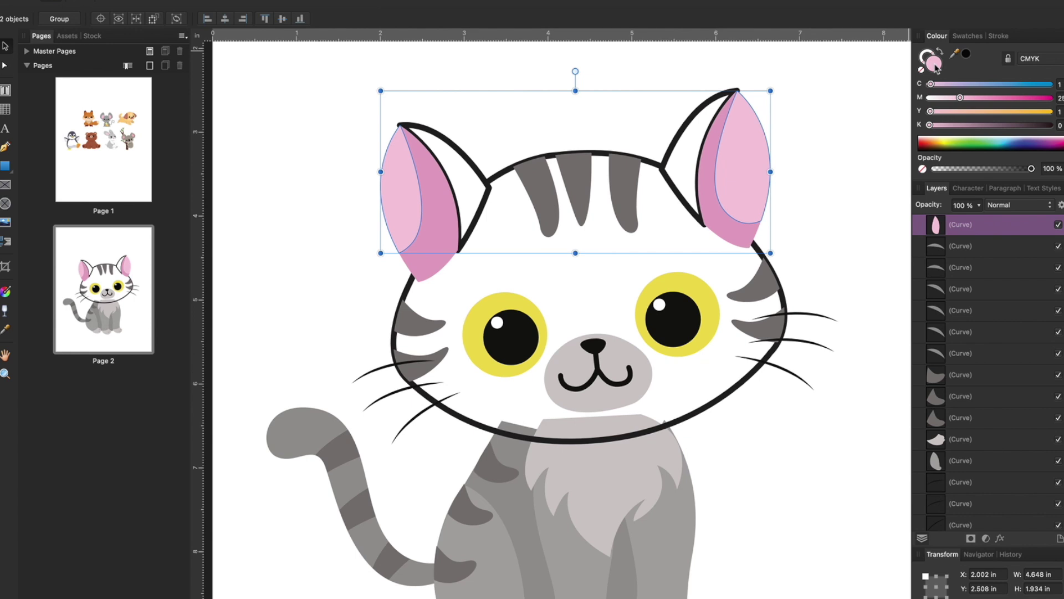
left_click(967, 35)
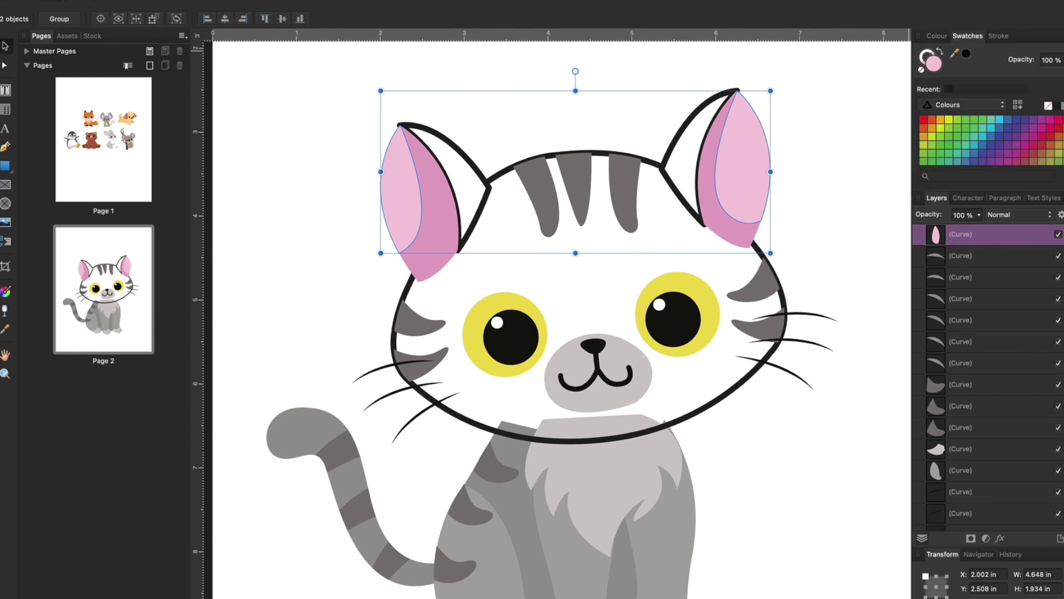
left_click(1063, 106)
left_click(926, 57)
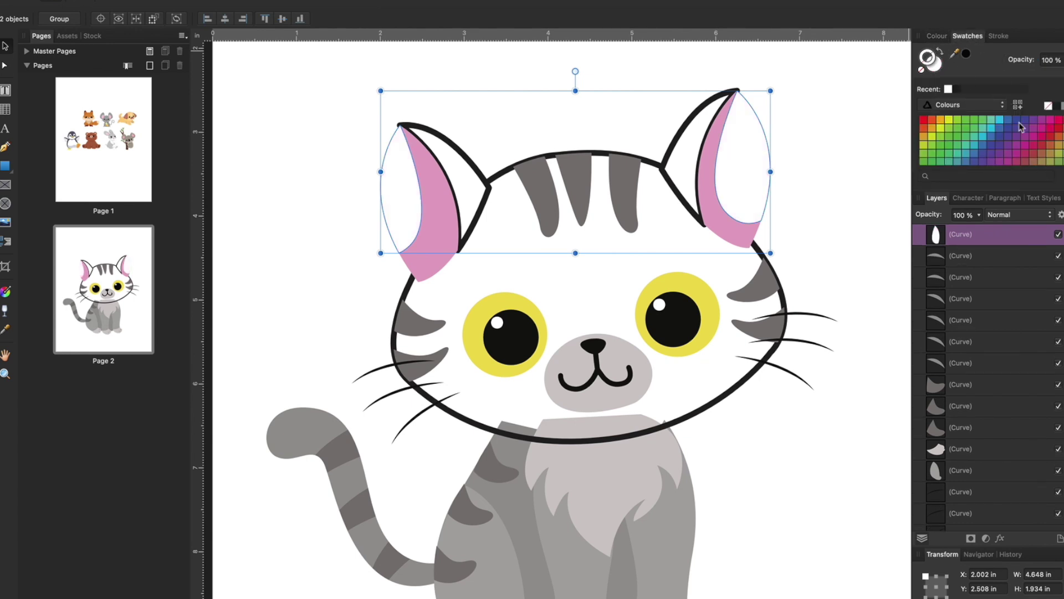
Give the two selected inner ear shapes a black stroke 5 pt wide
left_click(1058, 106)
left_click(999, 35)
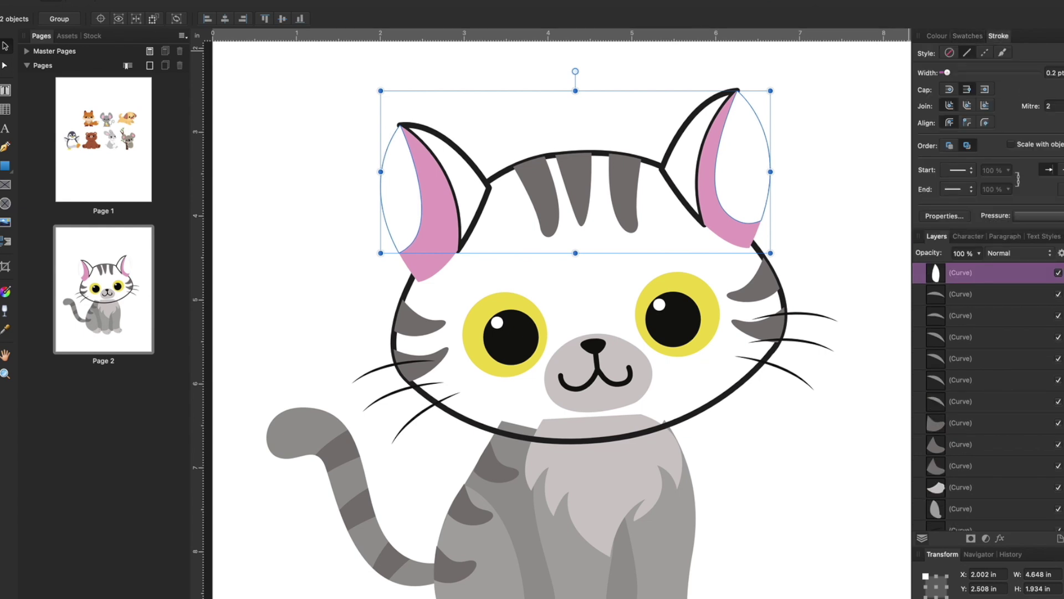
mouse_move(948, 72)
left_mouse_down()
mouse_move(969, 72)
mouse_move(959, 73)
left_mouse_up()
left_click(1057, 71)
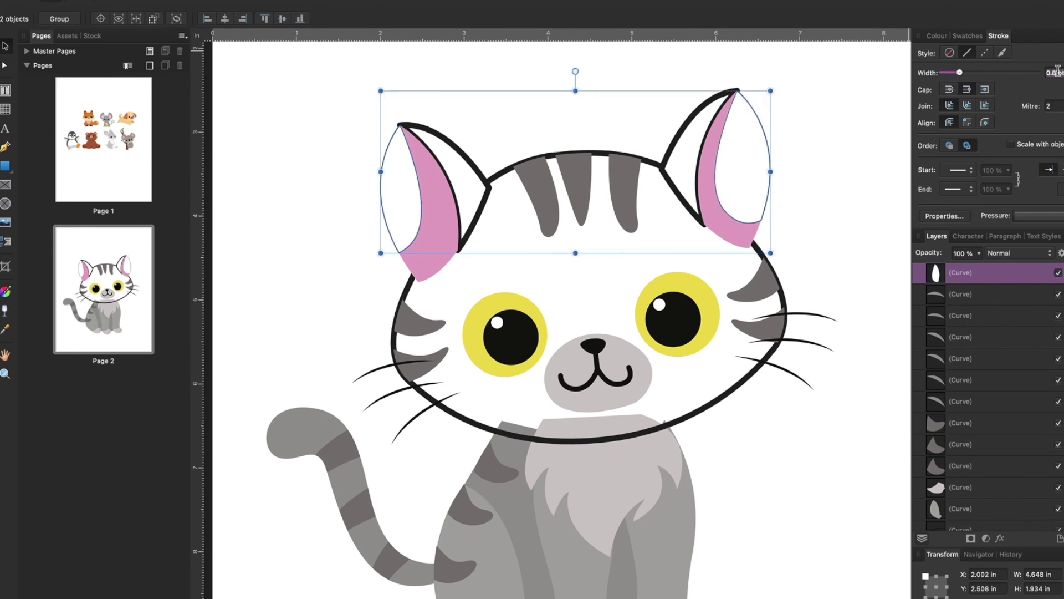
type("5")
key("Return")
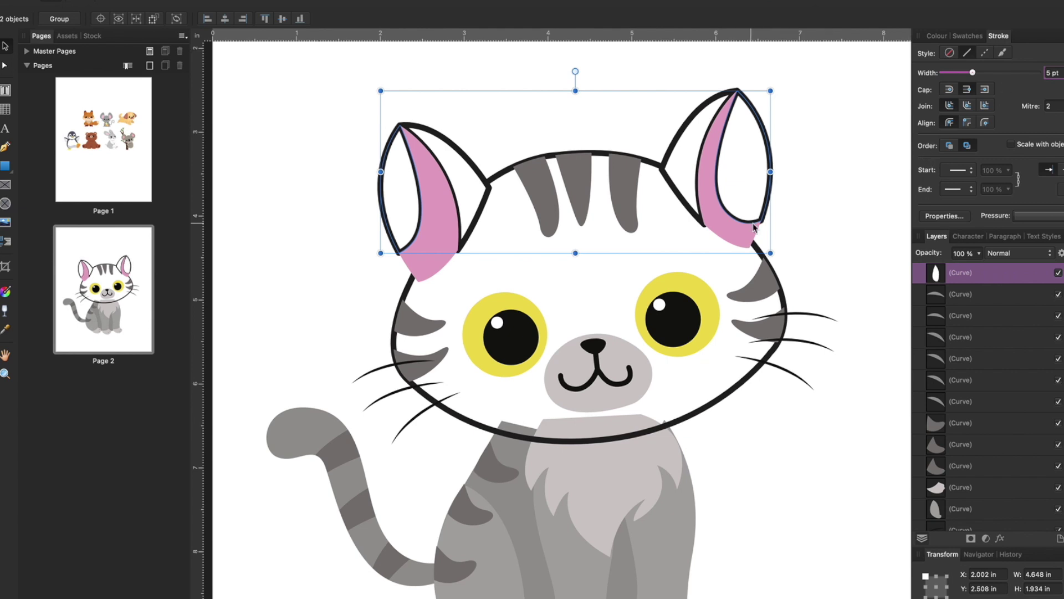
Select the darker pink shapes of both ears, fill them with white and give them a black stroke
left_click(738, 235)
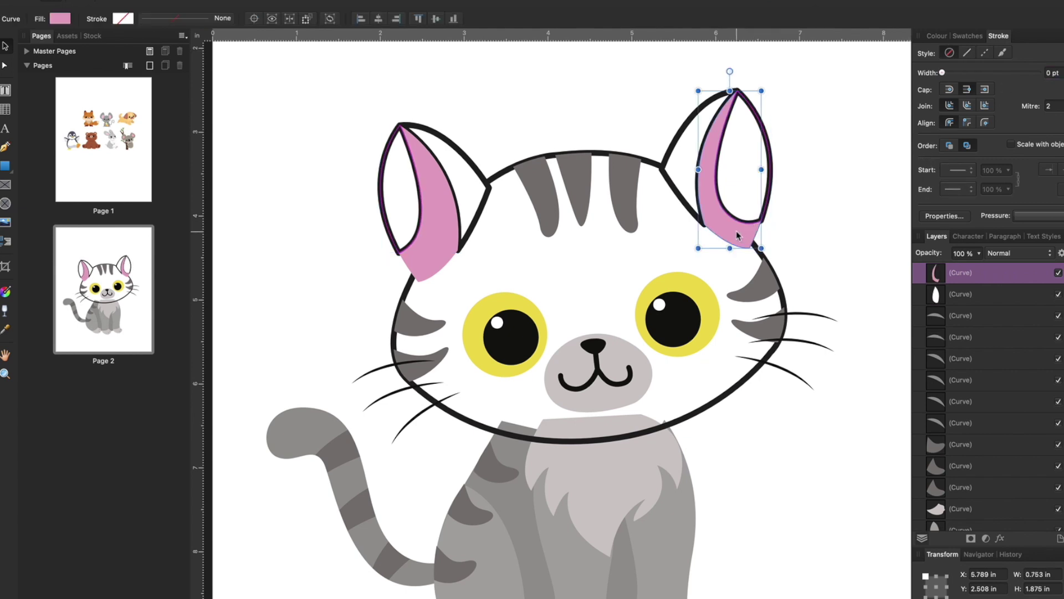
left_click(438, 238, "shift")
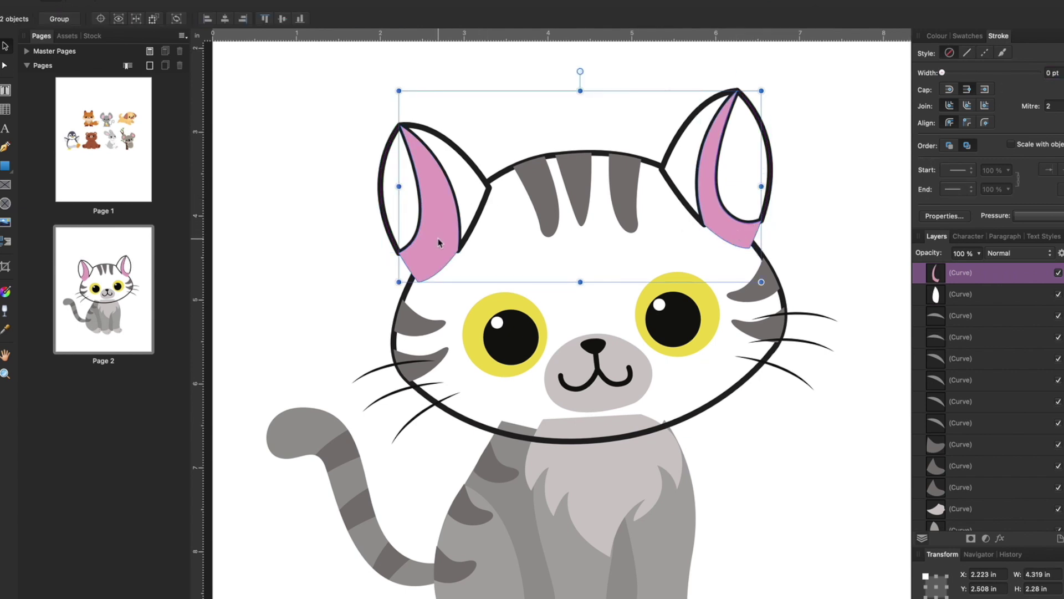
left_click(937, 35)
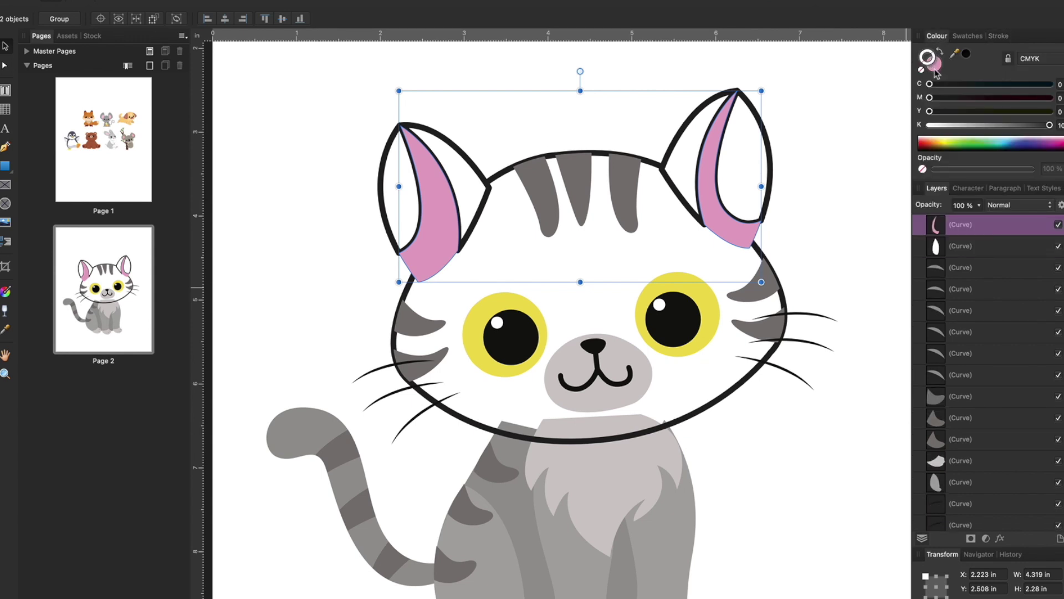
left_click(935, 64)
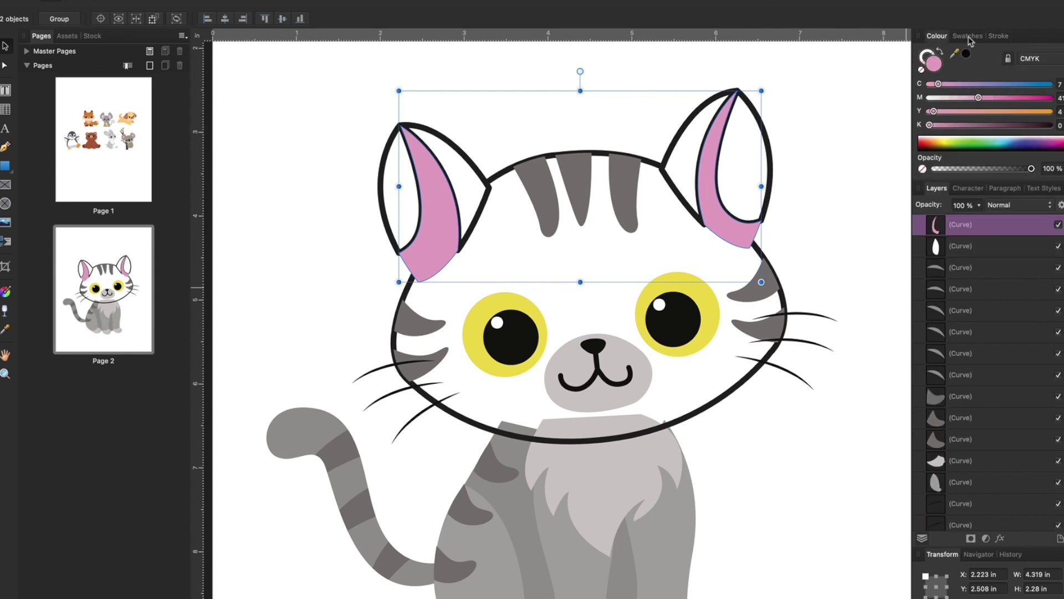
left_click(968, 36)
left_click(1063, 105)
left_click(926, 56)
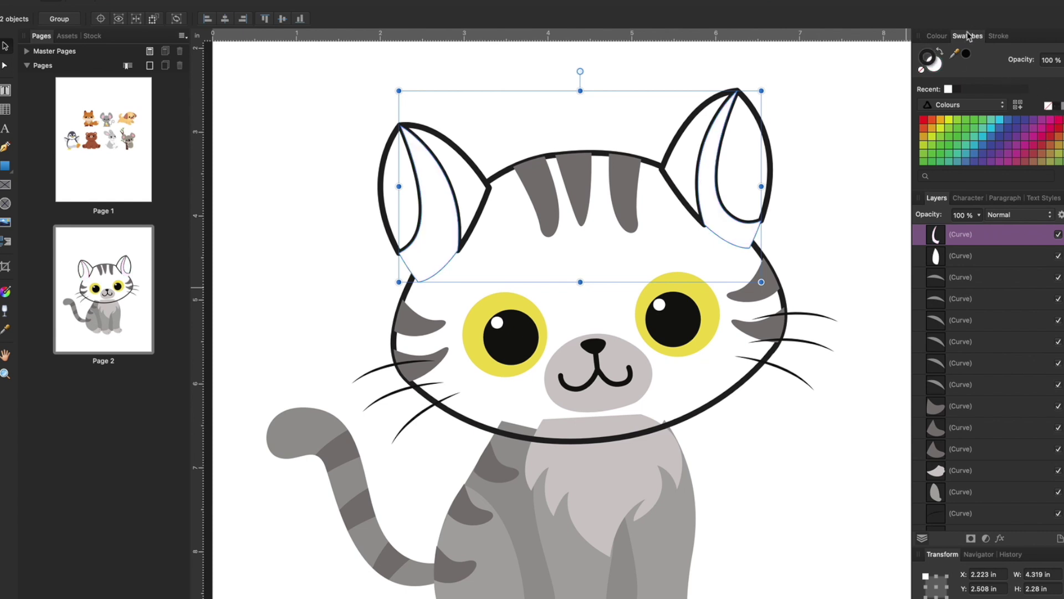
Set the stroke width of these two ear shapes to 5 pt and clear the selection
left_click(998, 38)
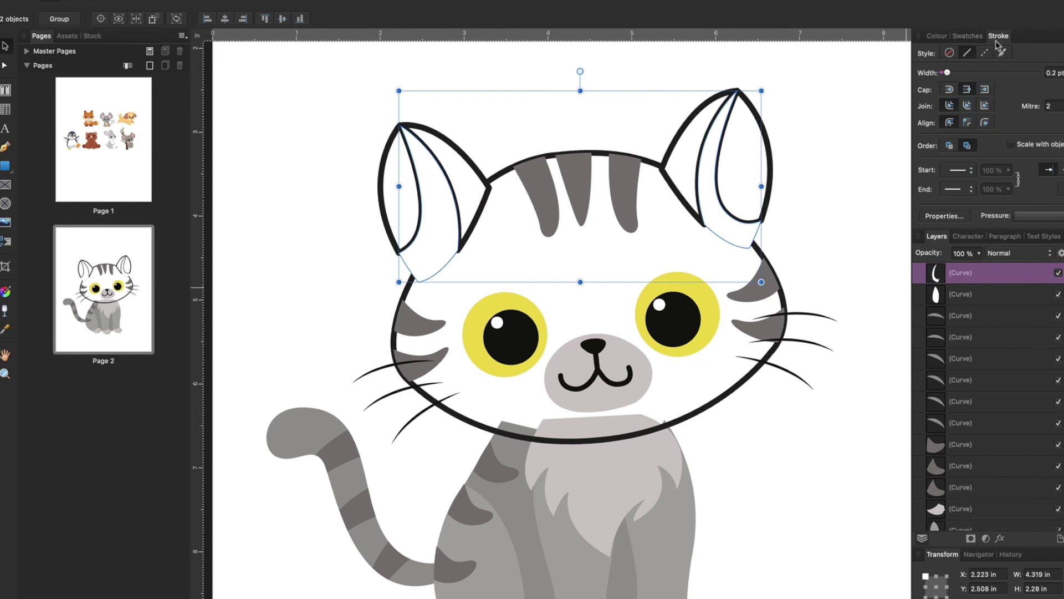
left_click(1060, 73)
type("5")
key("Return")
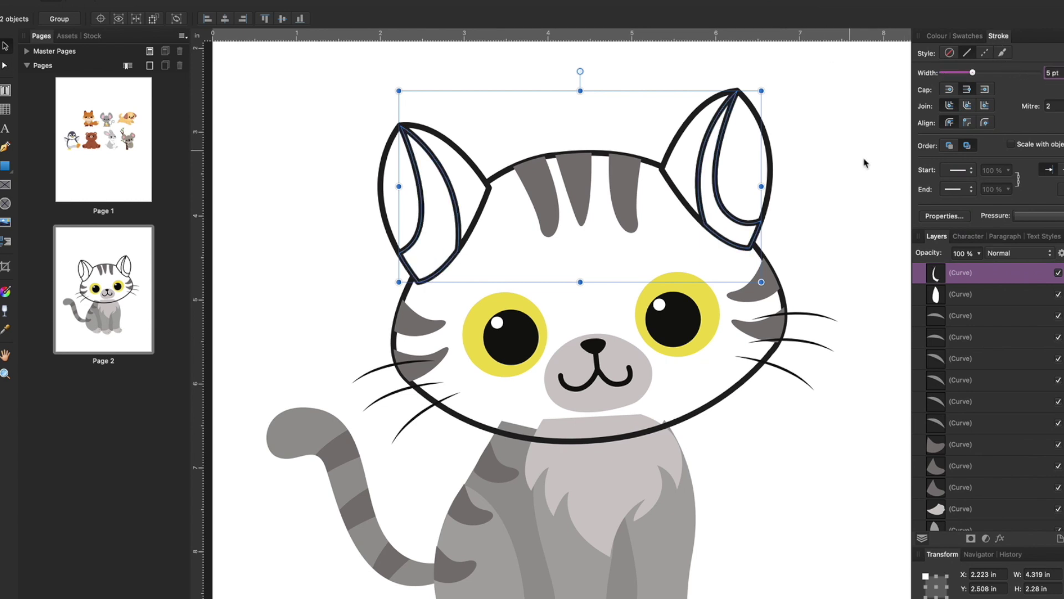
left_click(854, 176)
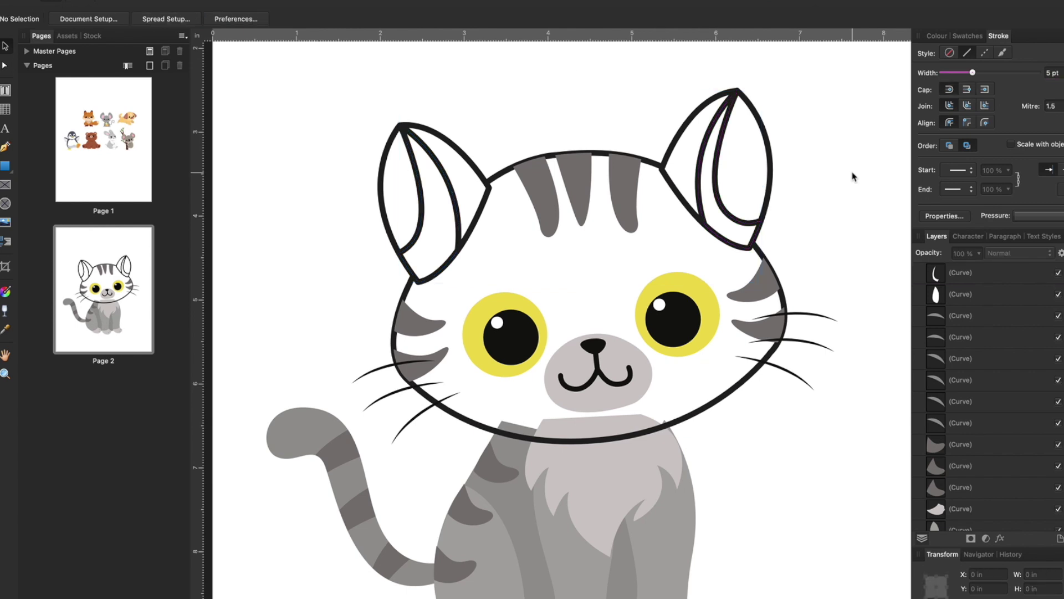
Select the yellow circles of both eyes and remove their fill
scroll(632, 228, "down", 1)
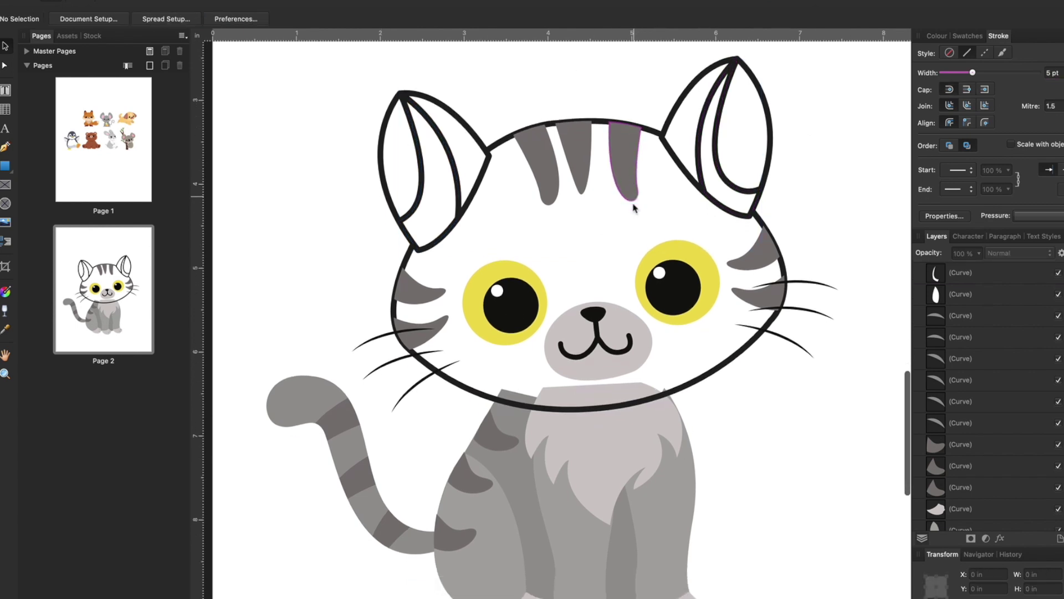
left_click(685, 251)
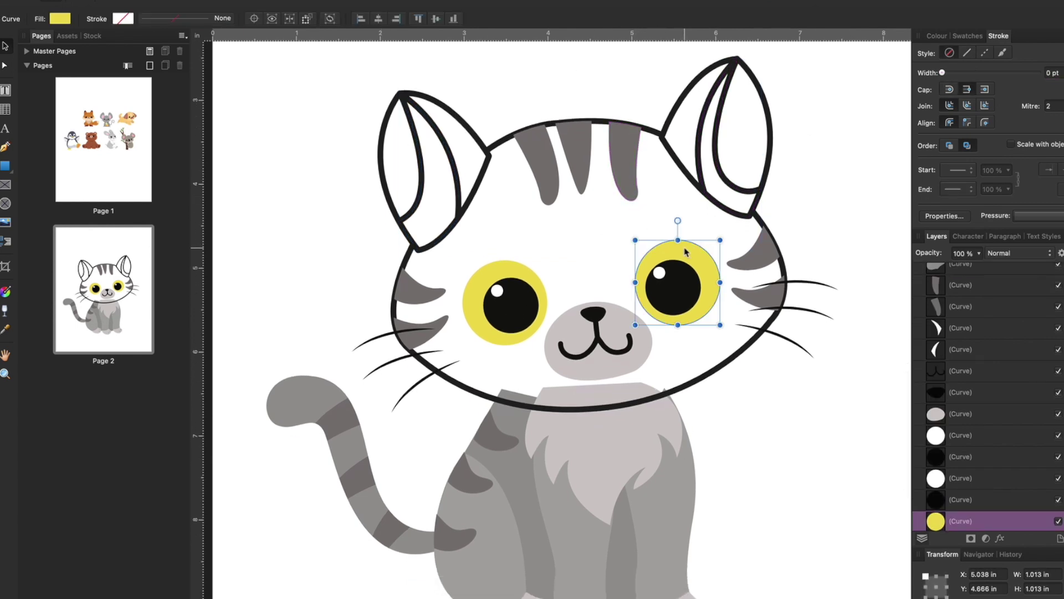
left_click(509, 282, "shift")
left_click(937, 36)
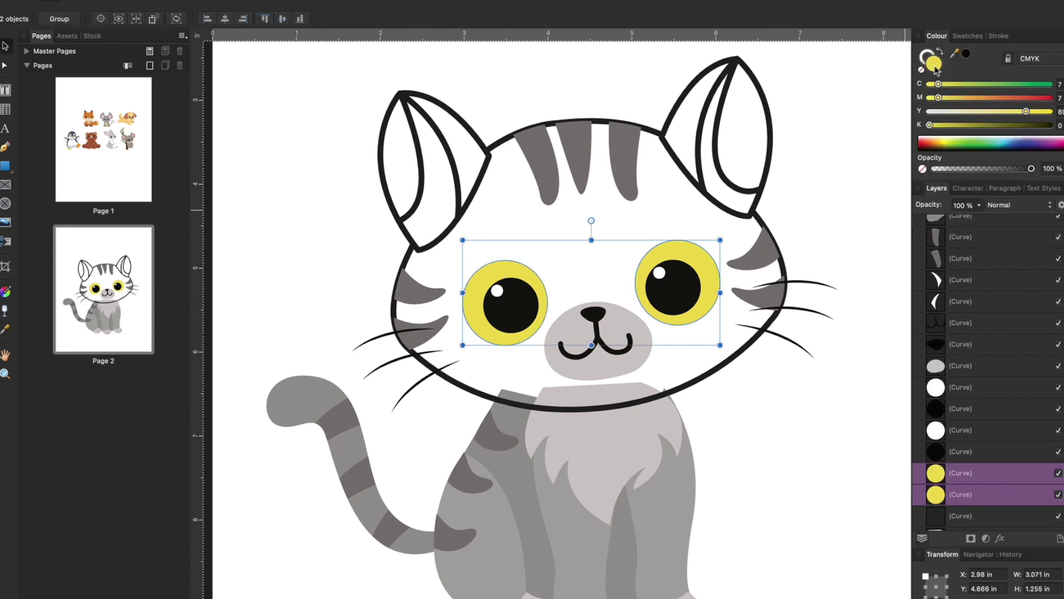
left_click(922, 70)
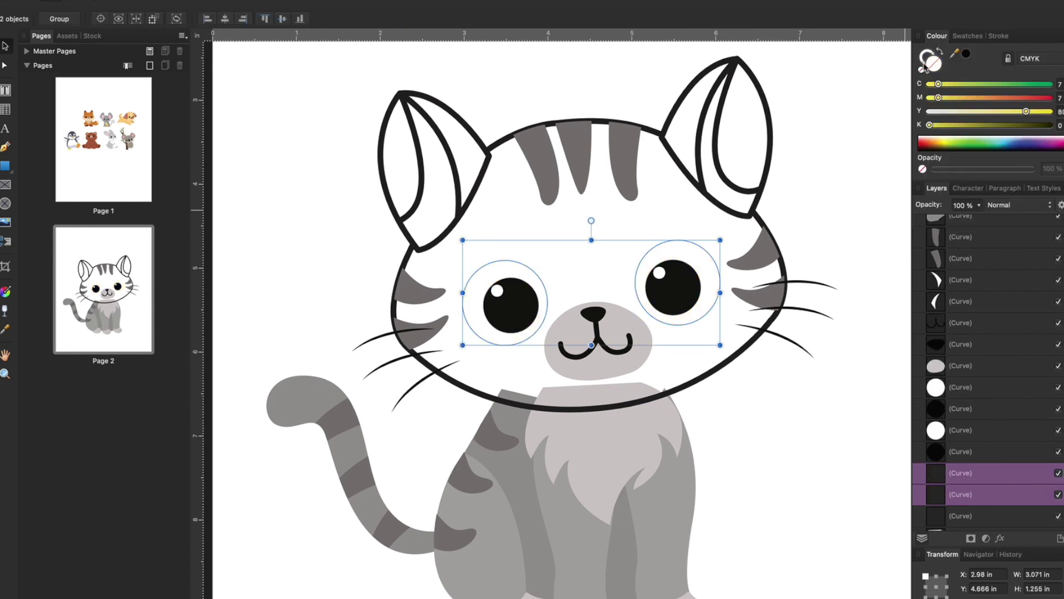
Outline both eye circles with a 5 pt black stroke
left_click(924, 56)
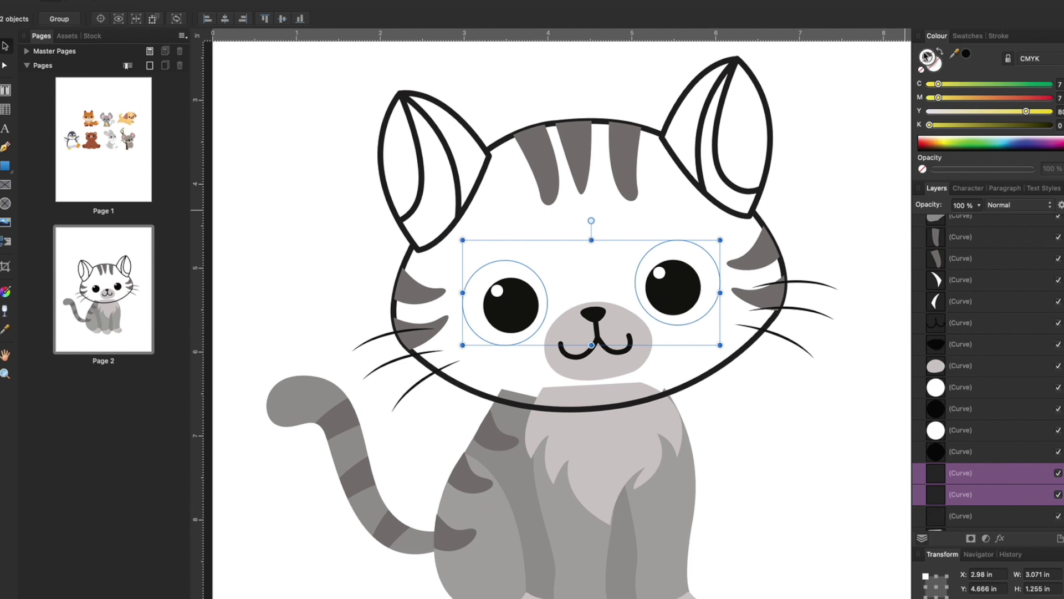
left_click(968, 36)
left_click(1057, 106)
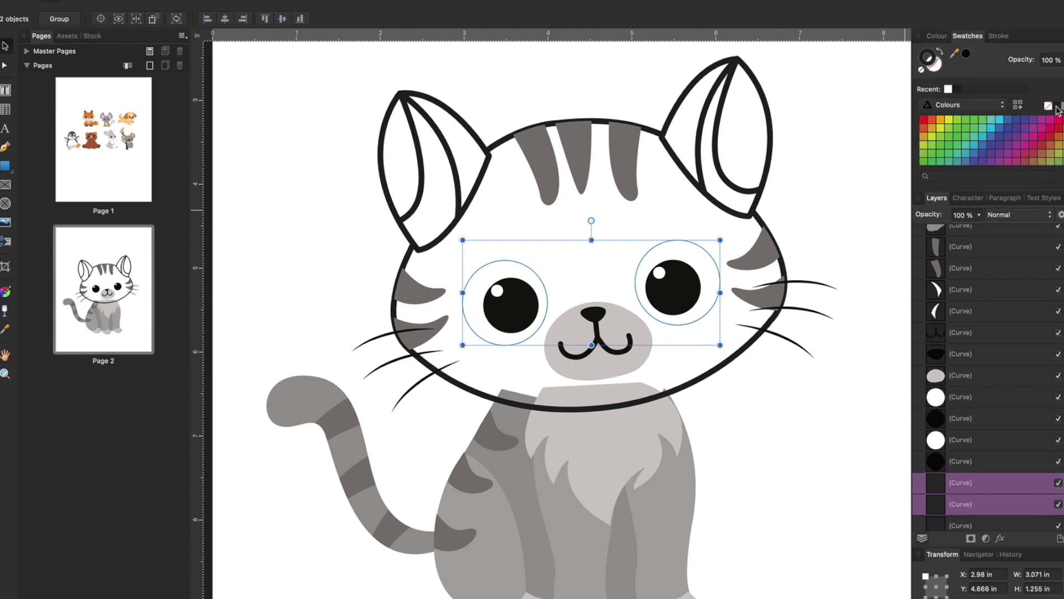
left_click(998, 36)
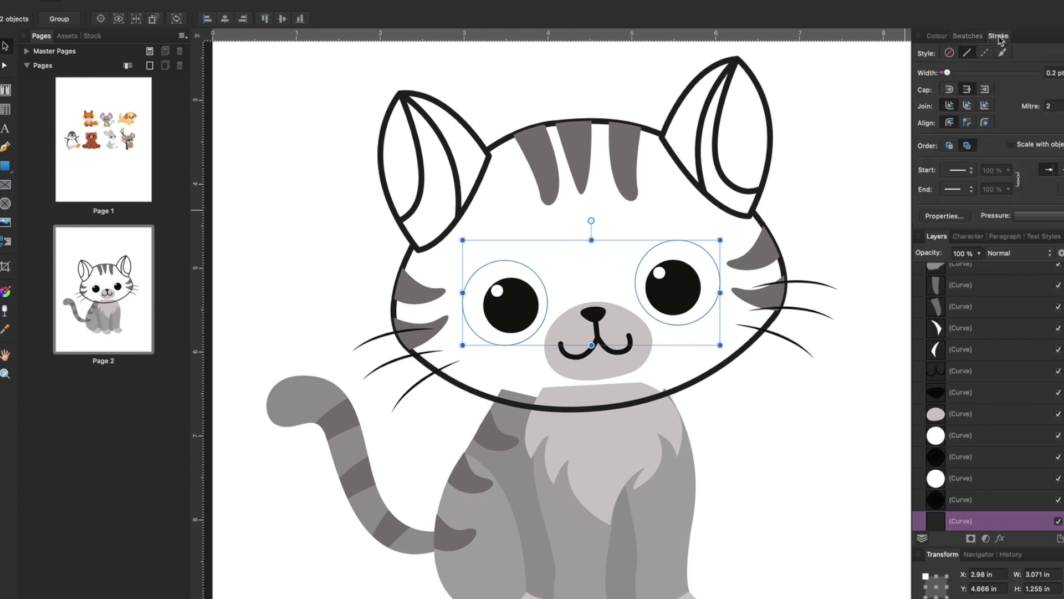
left_click(1063, 72)
type("5")
key("Return")
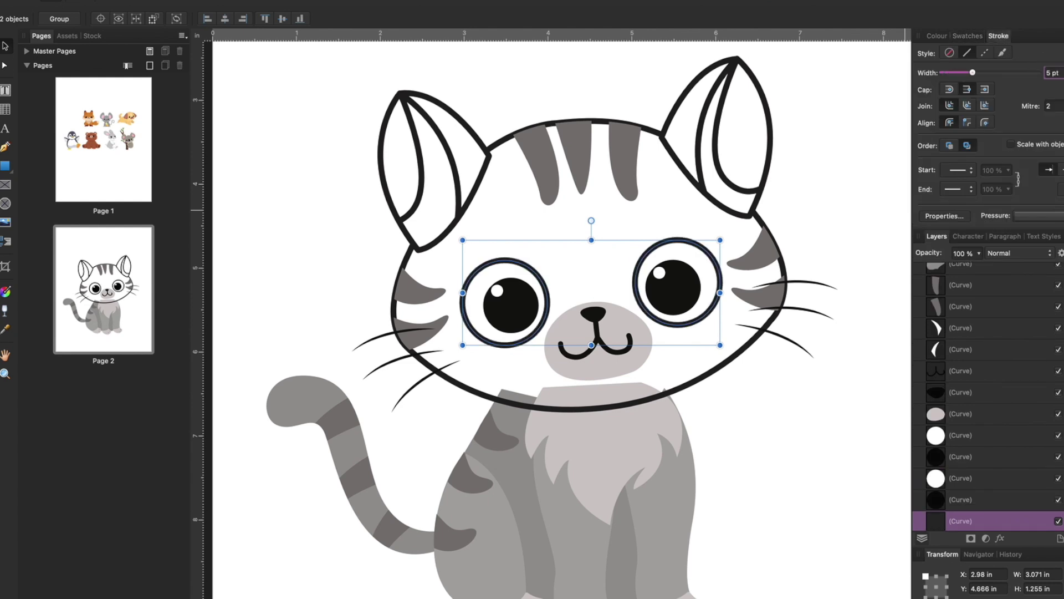
Give the cat's grey muzzle shape a black stroke and remove its fill
left_click(622, 369)
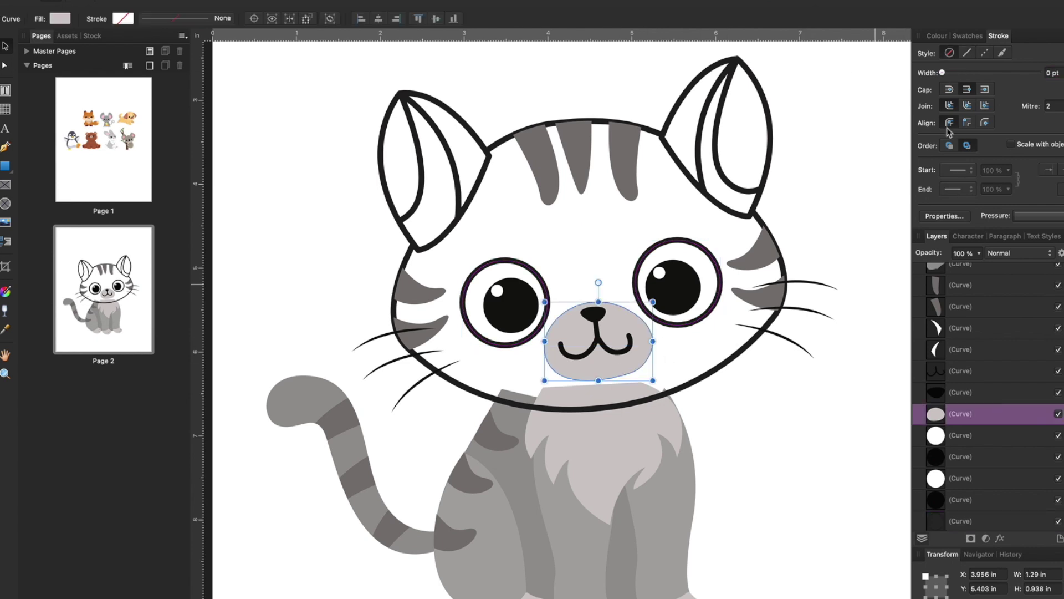
left_click(937, 37)
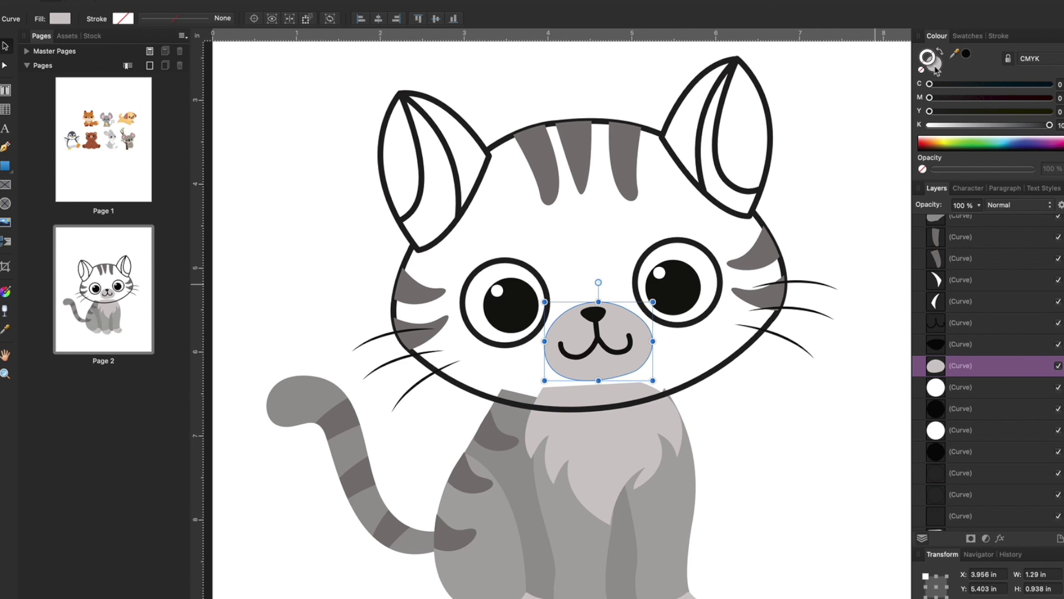
left_click(965, 37)
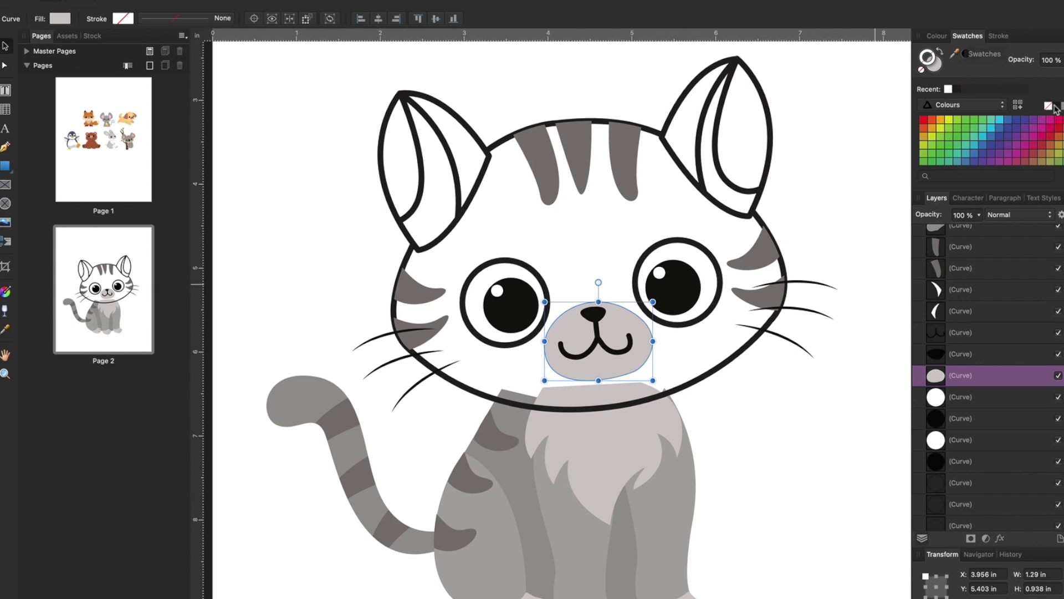
left_click(967, 53)
left_click(934, 64)
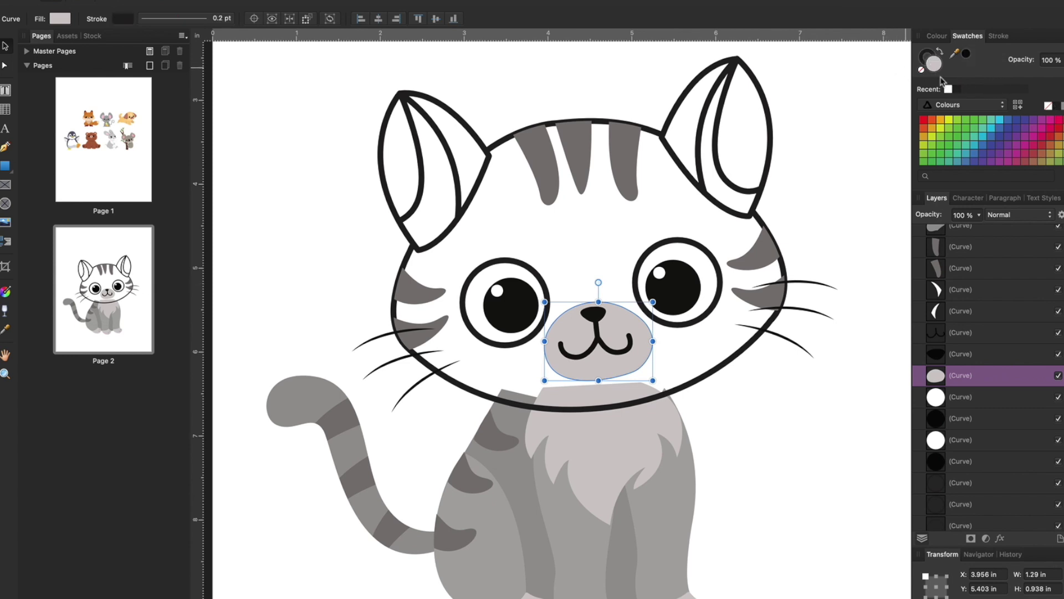
left_click(922, 70)
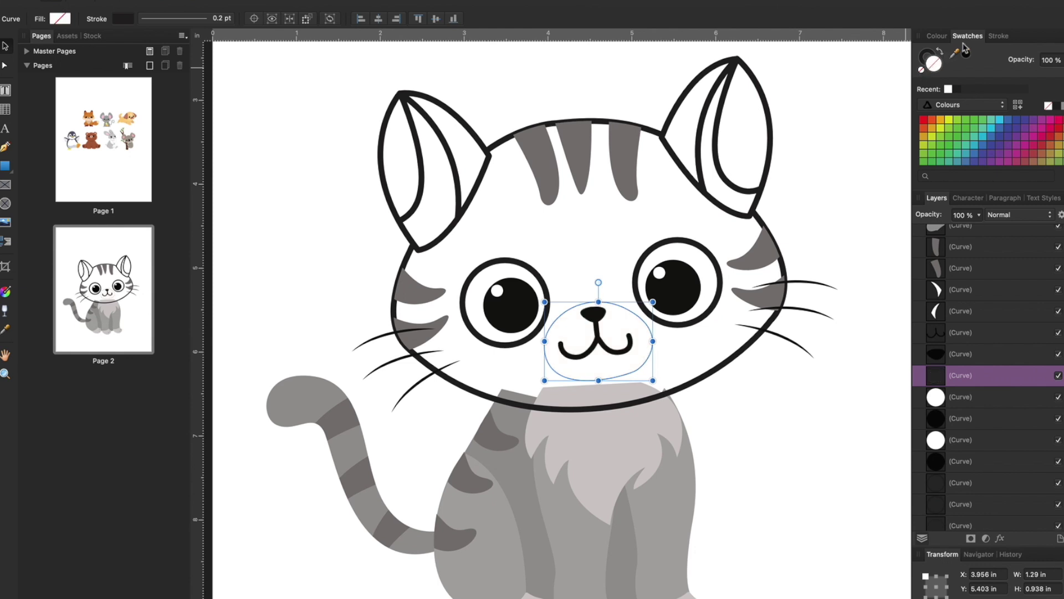
Set the muzzle outline's stroke width to 5 pt
left_click(998, 37)
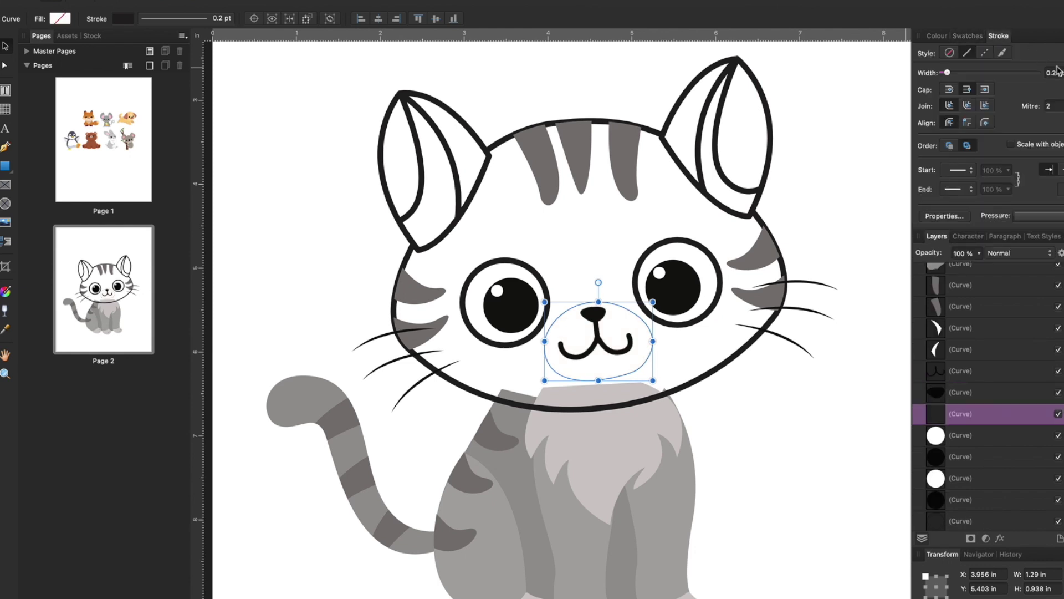
left_click(1053, 73)
type("5")
key("Return")
Select the three forehead stripes and four cheek stripes on the cat's head and remove their fill
left_click(535, 161)
left_click(583, 151, "shift")
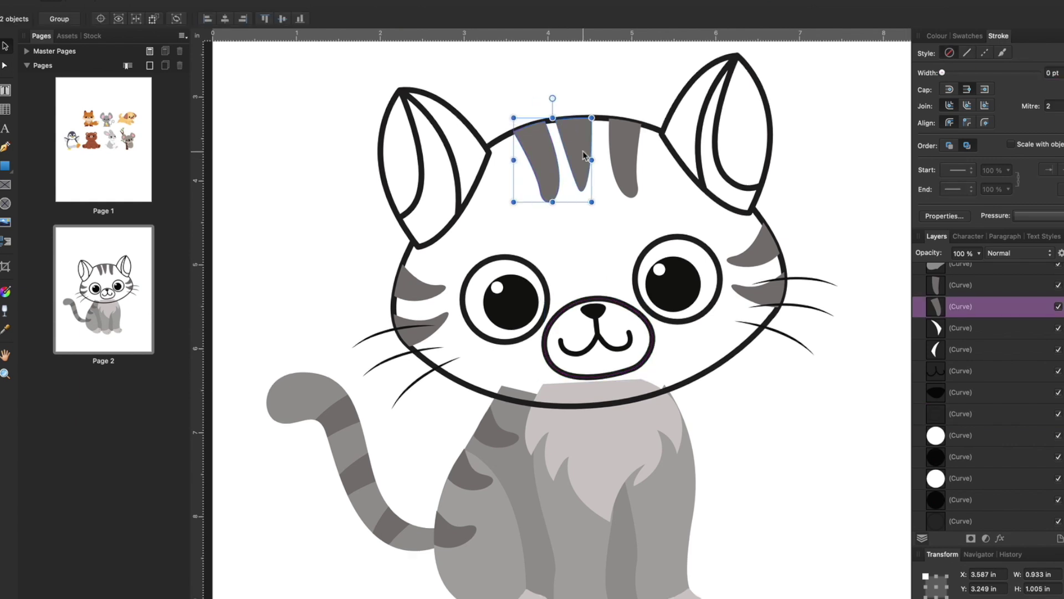
left_click(634, 160, "shift")
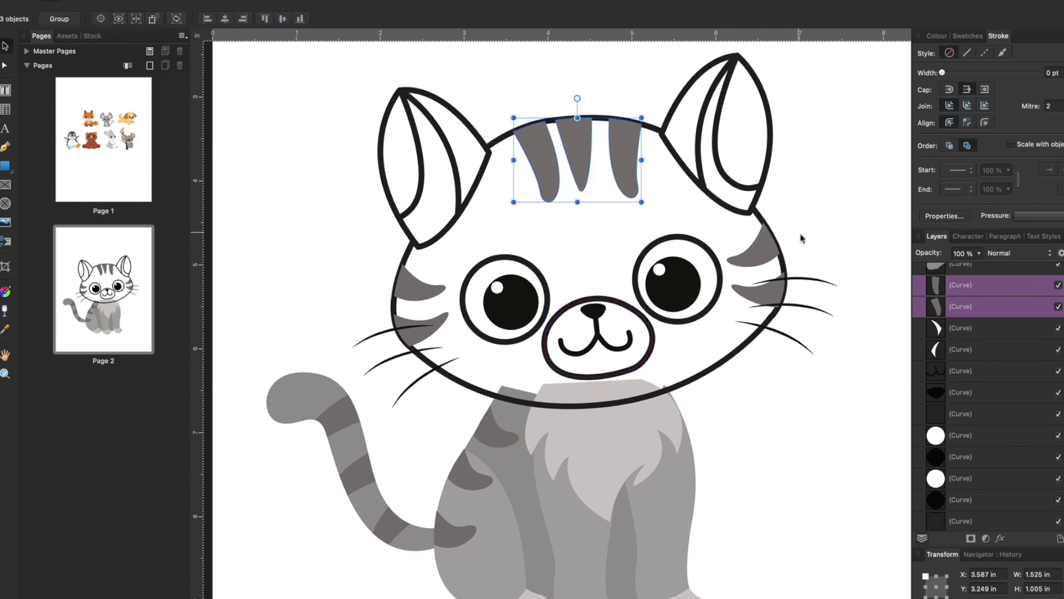
left_click(757, 256, "shift")
left_click(768, 294, "shift")
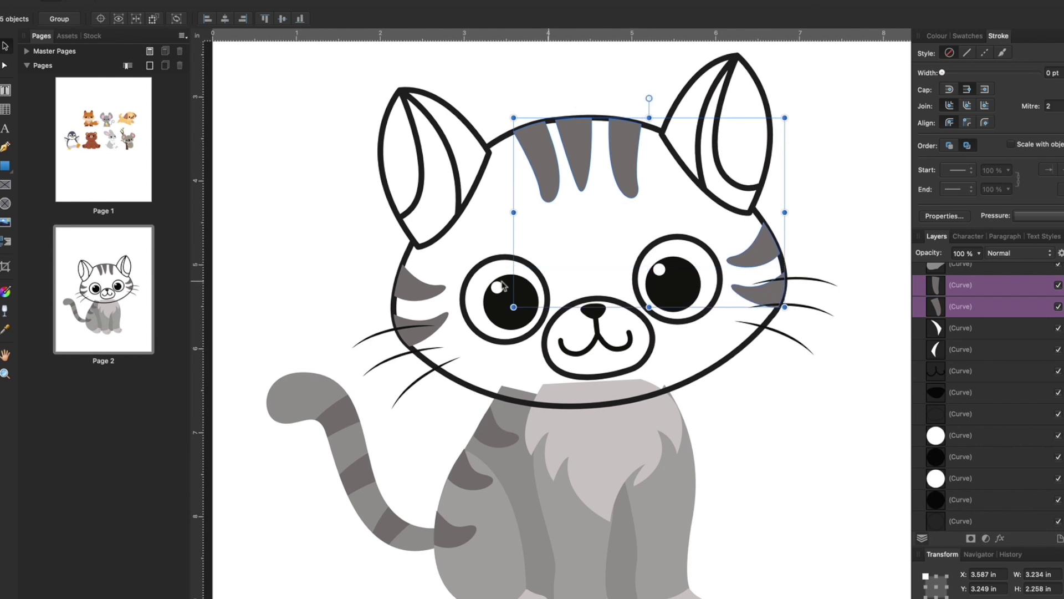
left_click(423, 295, "shift")
left_click(442, 321, "shift")
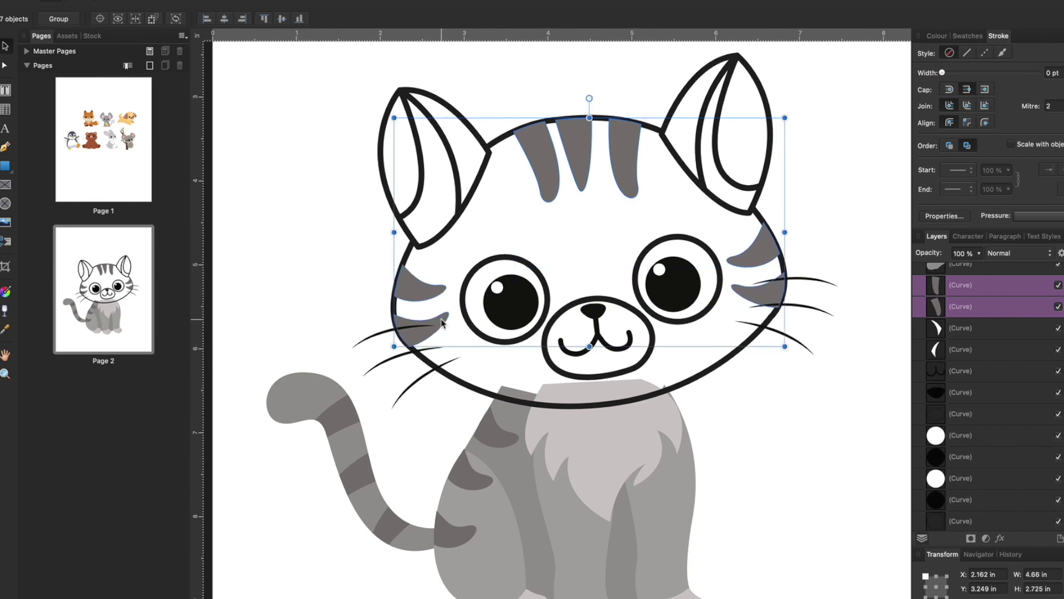
left_click(937, 36)
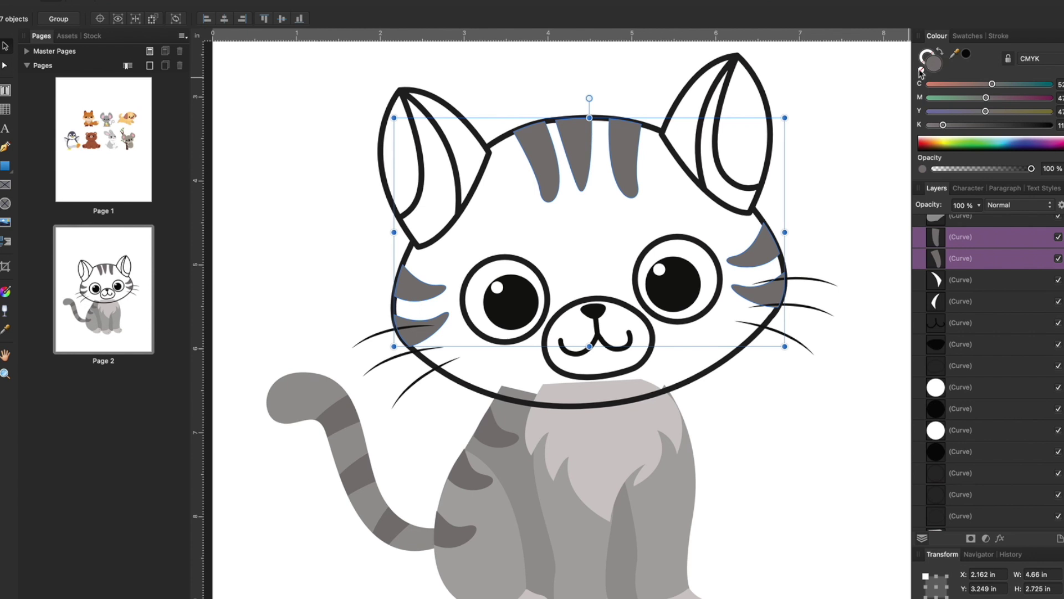
left_click(921, 70)
Outline the seven head stripes with a 5 pt black stroke
left_click(925, 55)
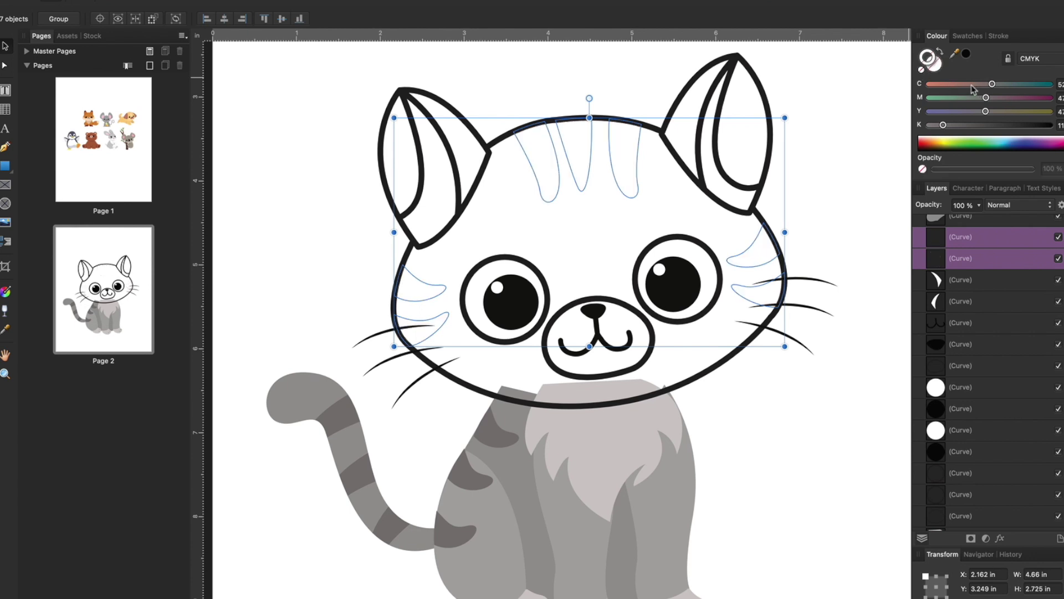
left_click(968, 36)
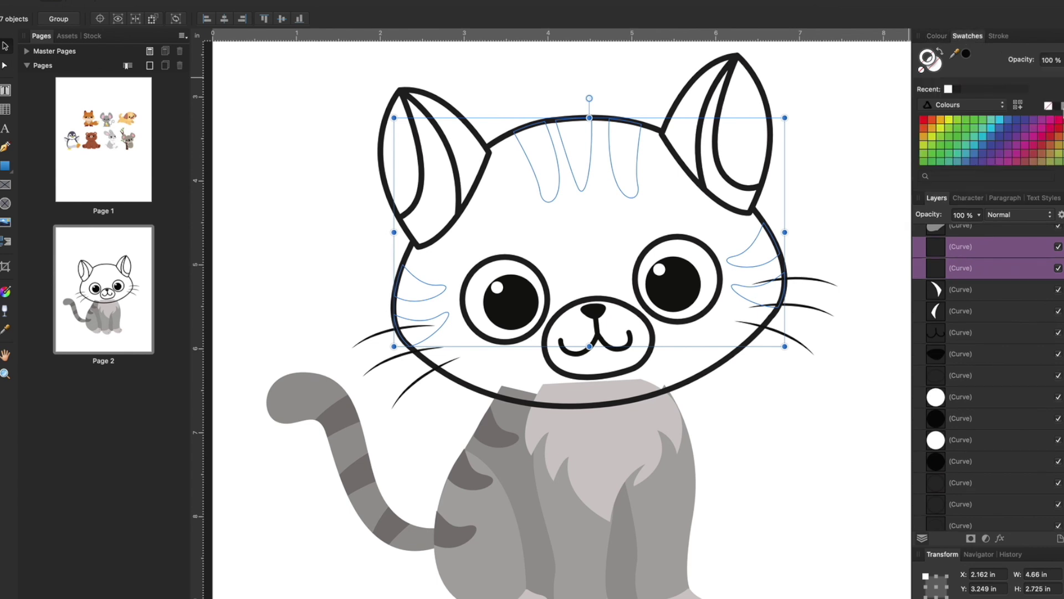
left_click(1057, 107)
left_click(998, 36)
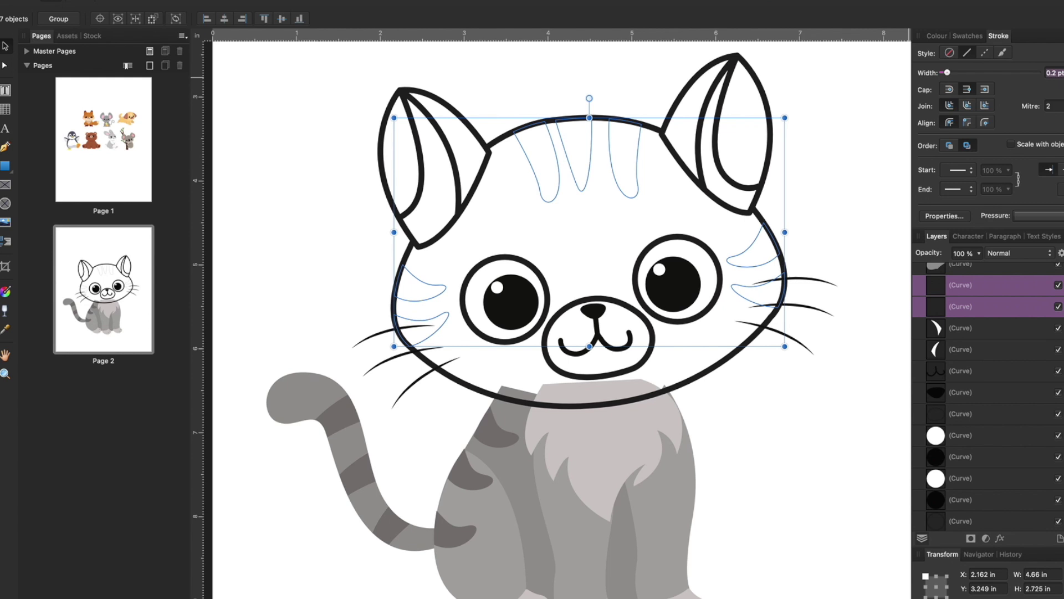
left_click(1058, 74)
type("5")
key("Return")
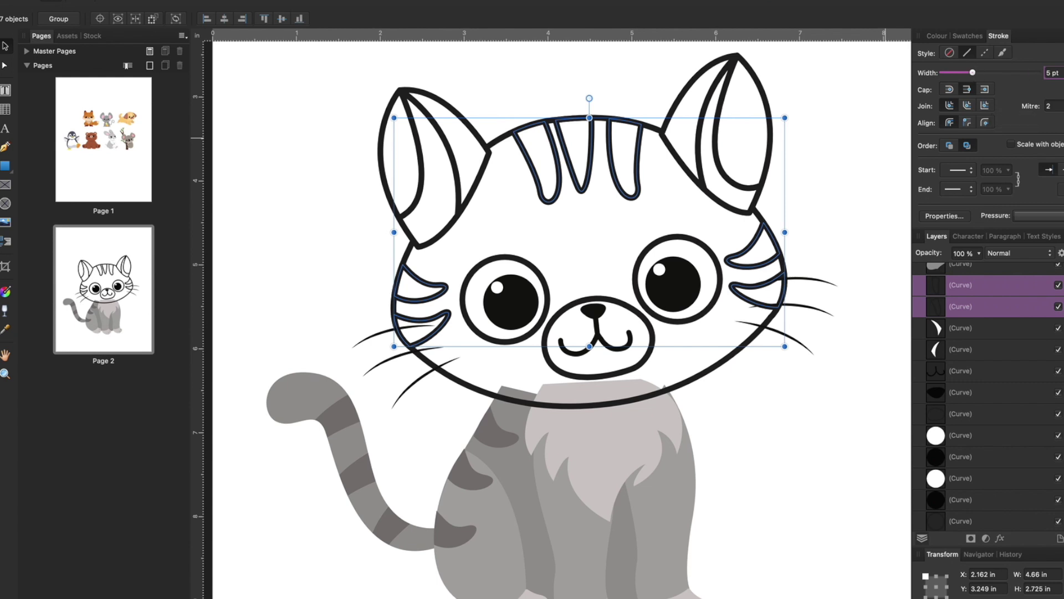
Set the stroke width of the seven head stripes to 3 pt and clear the selection
left_click(1053, 73)
type("3")
key("Return")
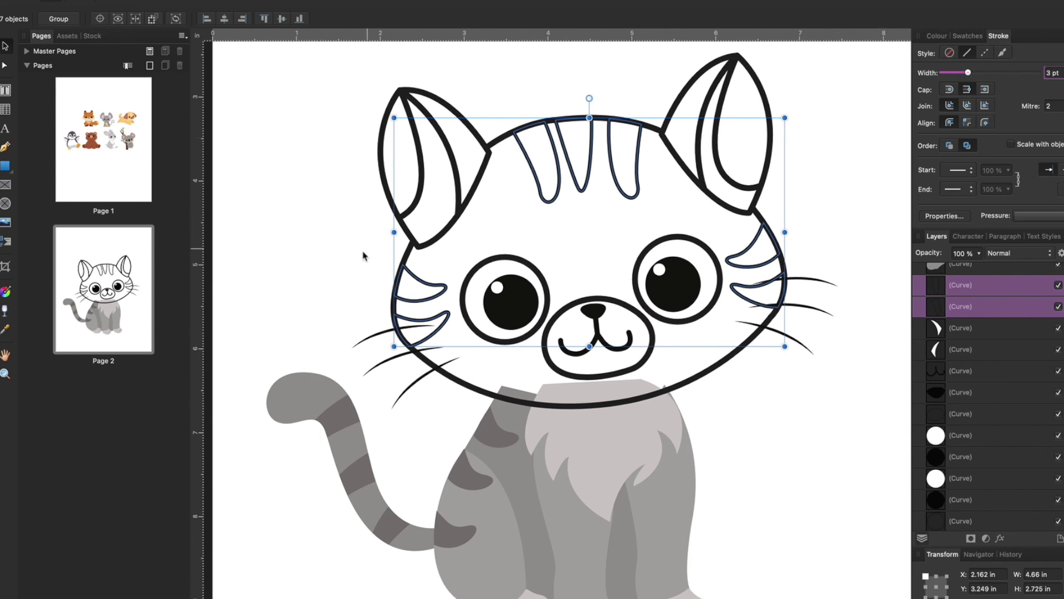
left_click(336, 249)
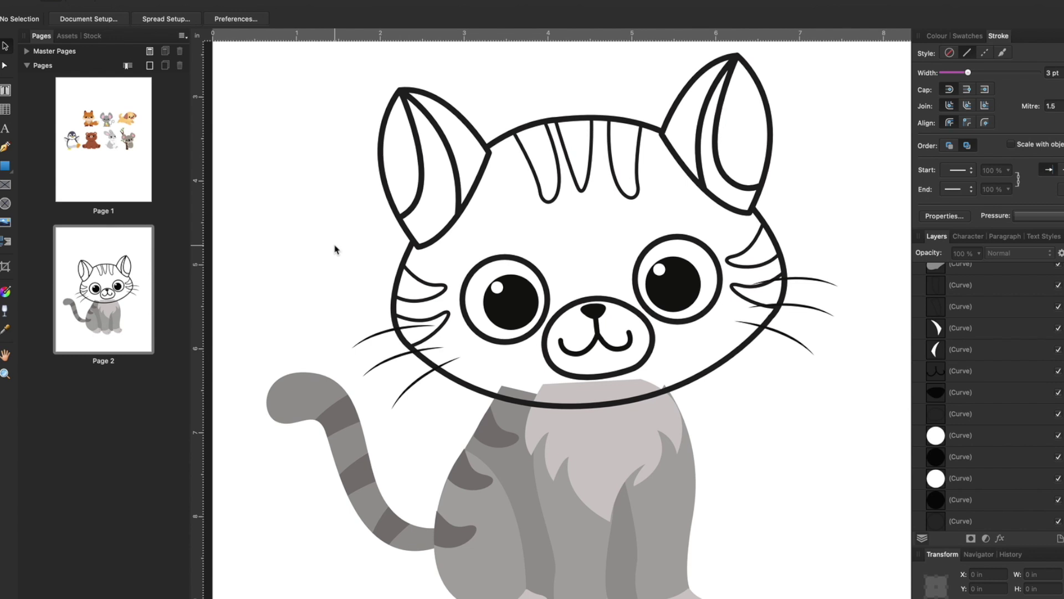
Fill the cat's head shape with white so that it covers the top of the body
scroll(335, 248, "down", 5)
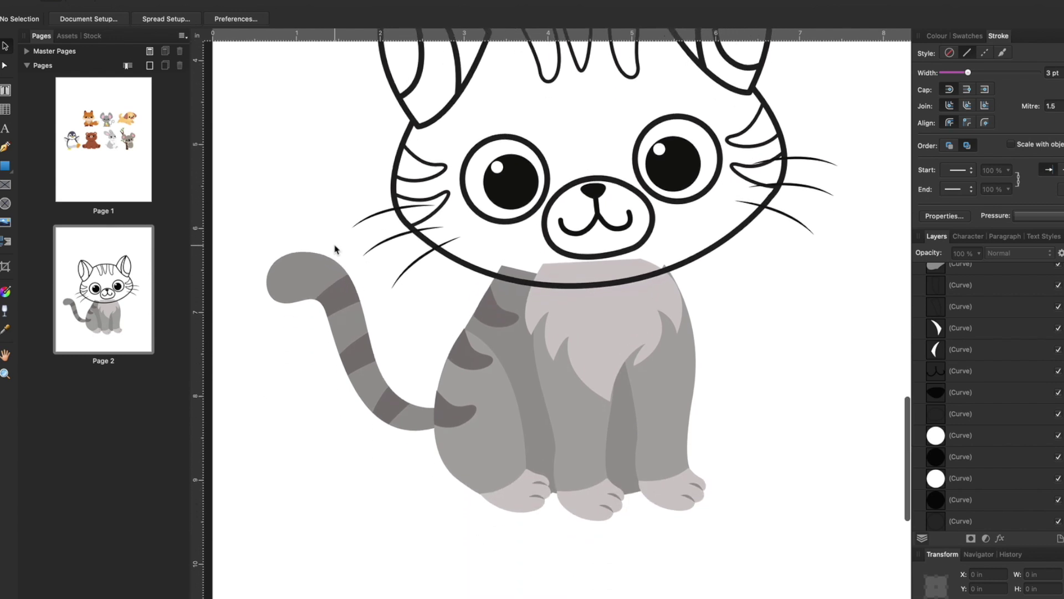
scroll(775, 295, "up", 3)
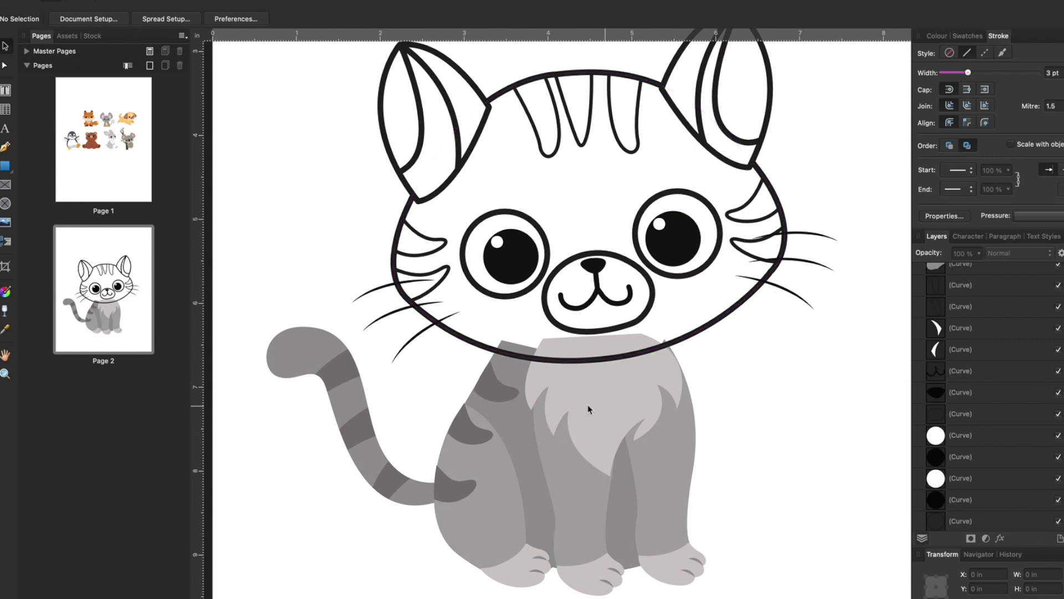
left_click(700, 332)
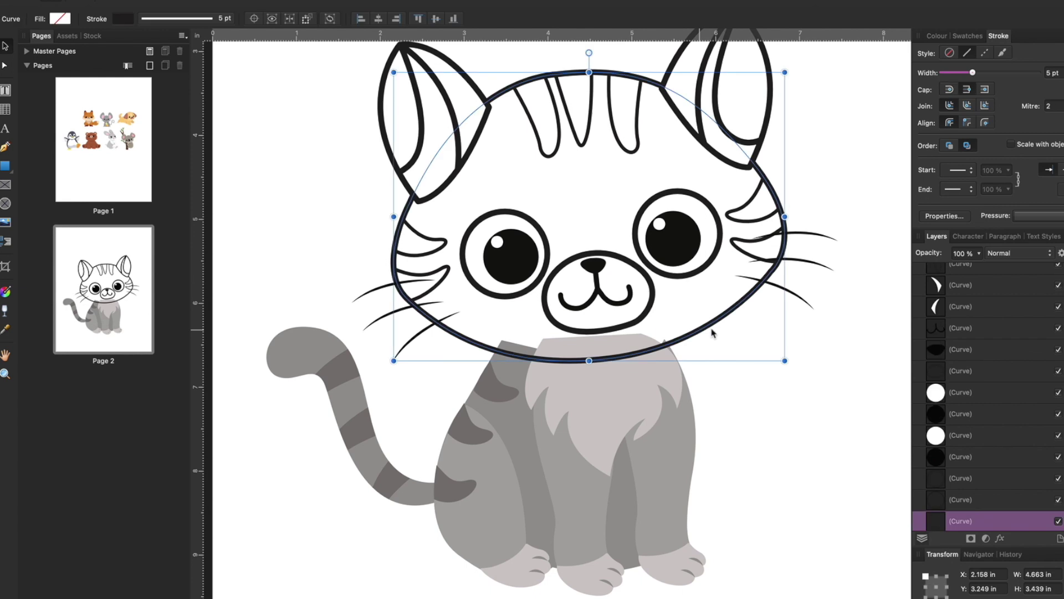
left_click(936, 36)
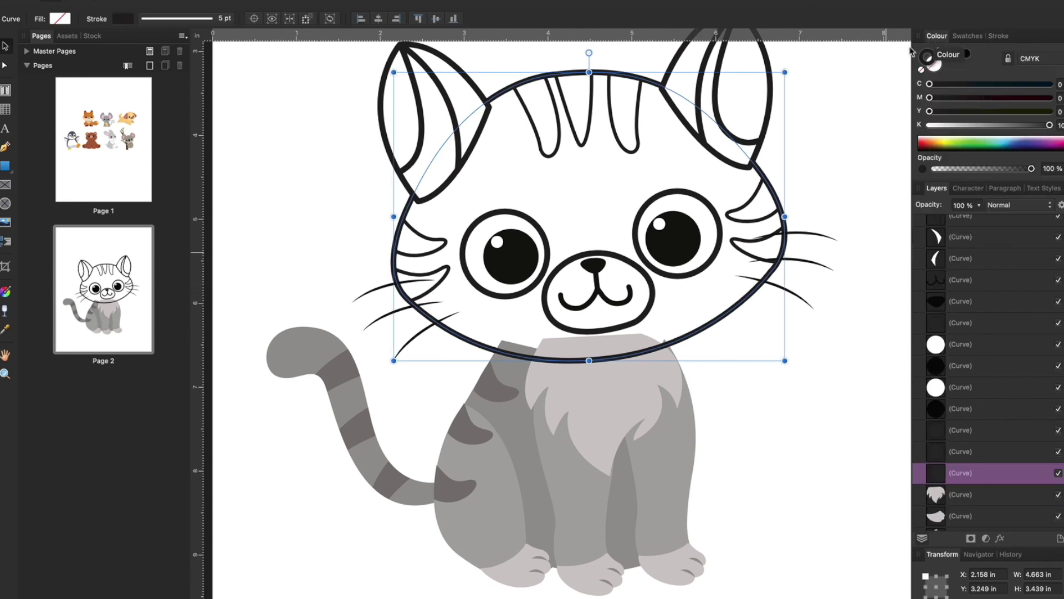
left_click(935, 67)
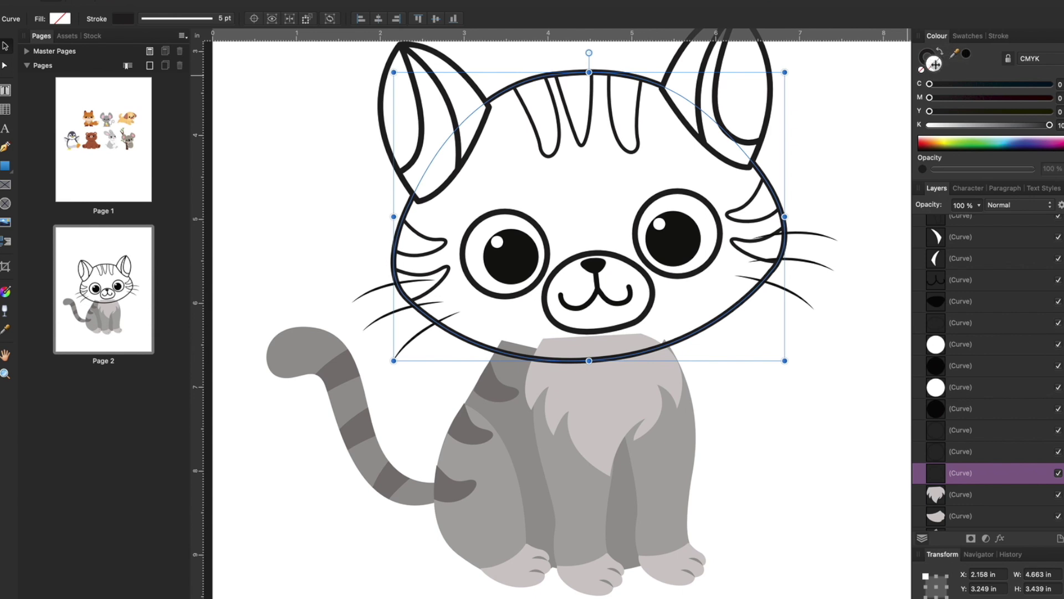
left_click(967, 36)
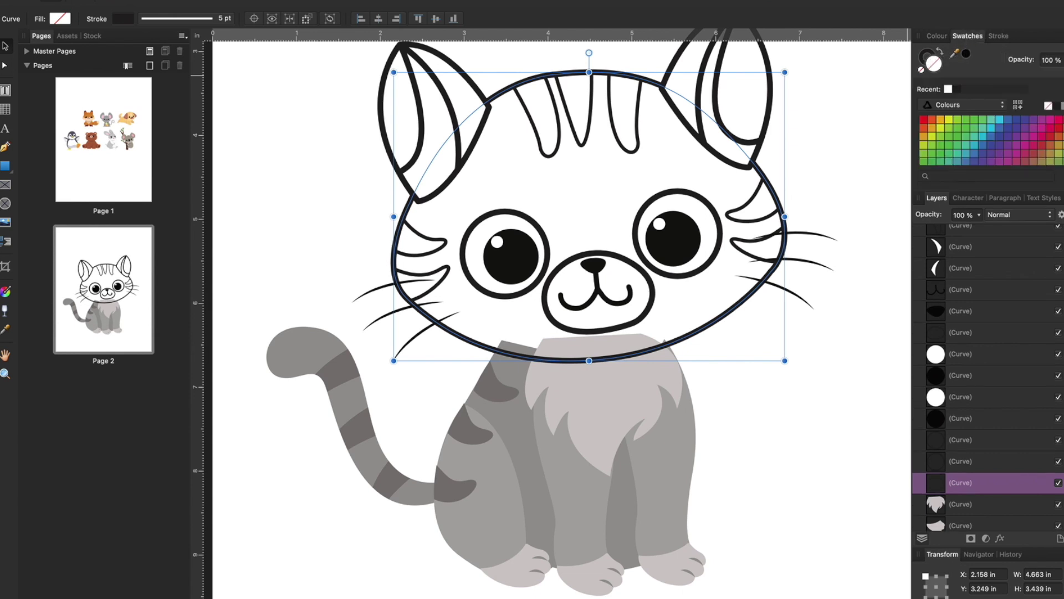
left_click(949, 89)
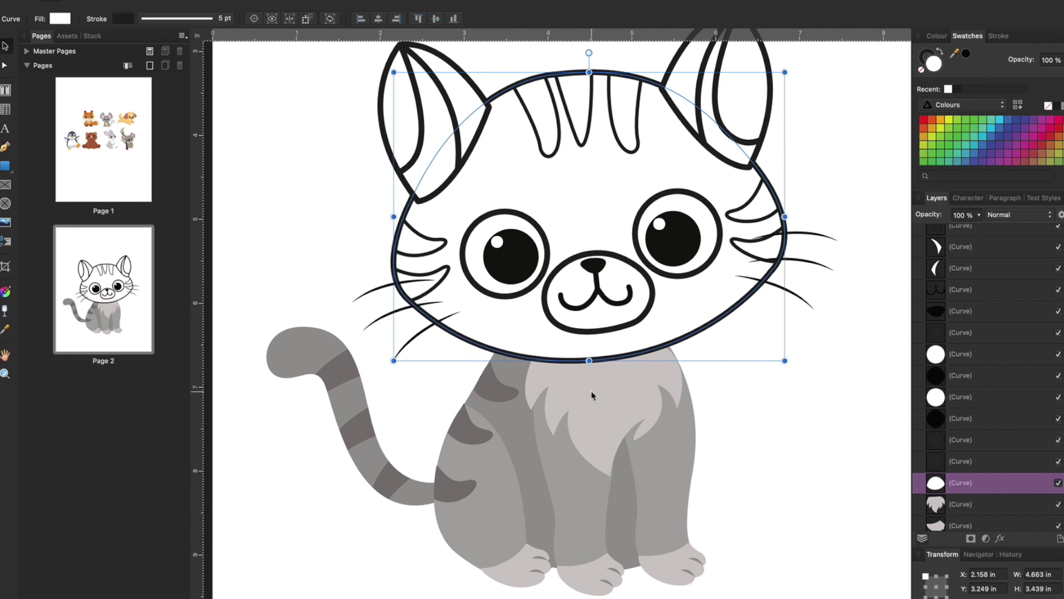
Select the cat's two front legs and its hind leg and fill them with white
scroll(769, 461, "down", 2)
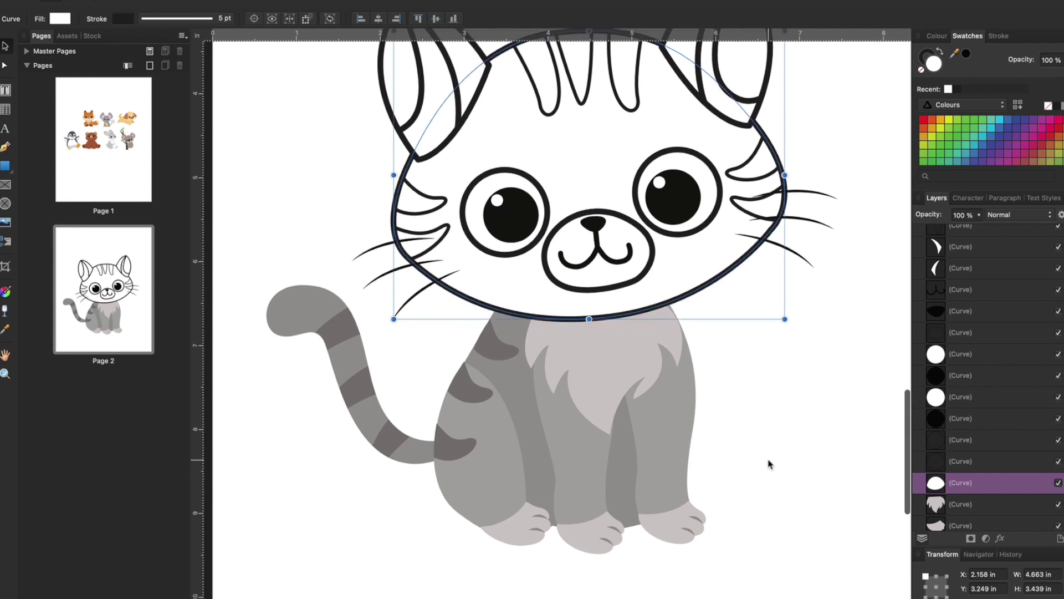
left_click(768, 460)
left_click(660, 465)
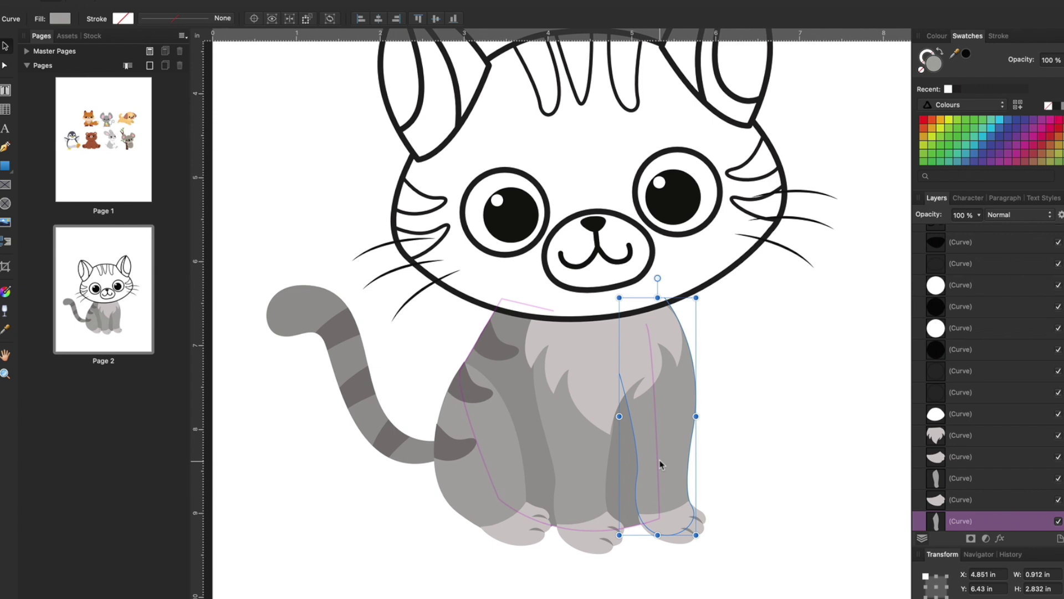
left_click(577, 474, "shift")
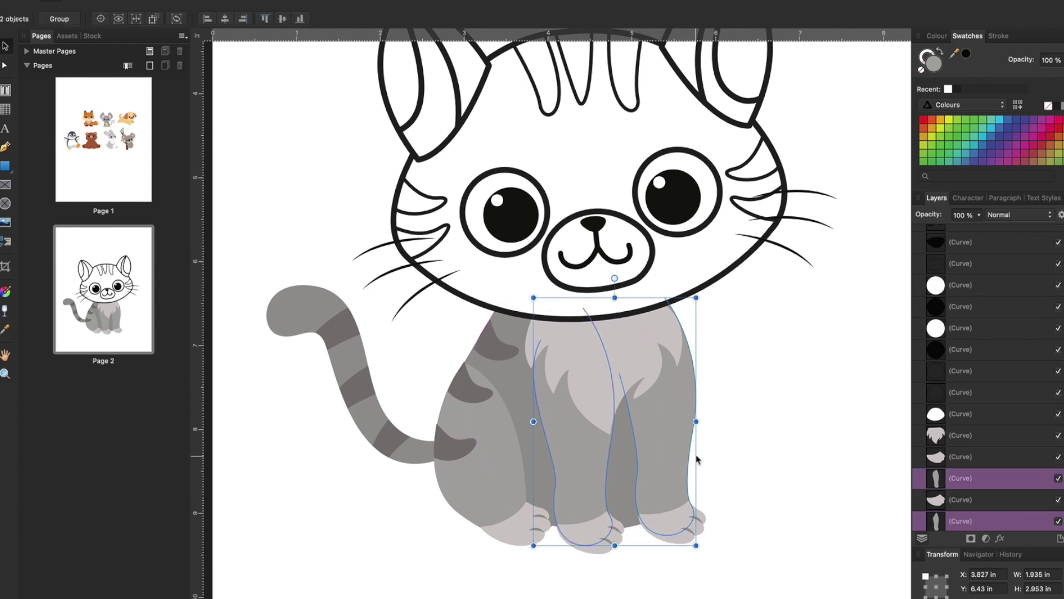
left_click(493, 496, "shift")
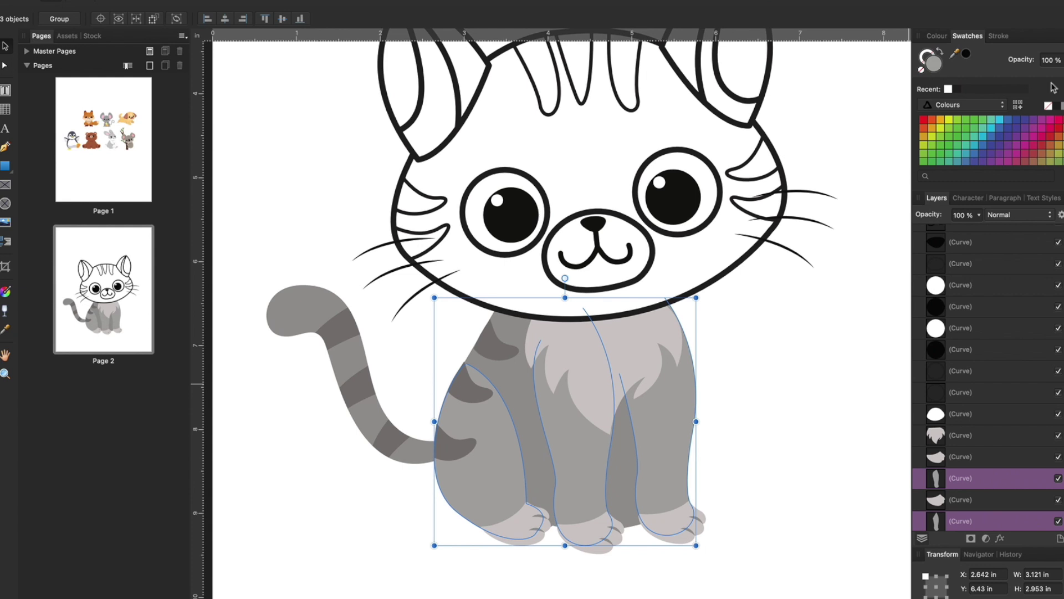
left_click(1063, 106)
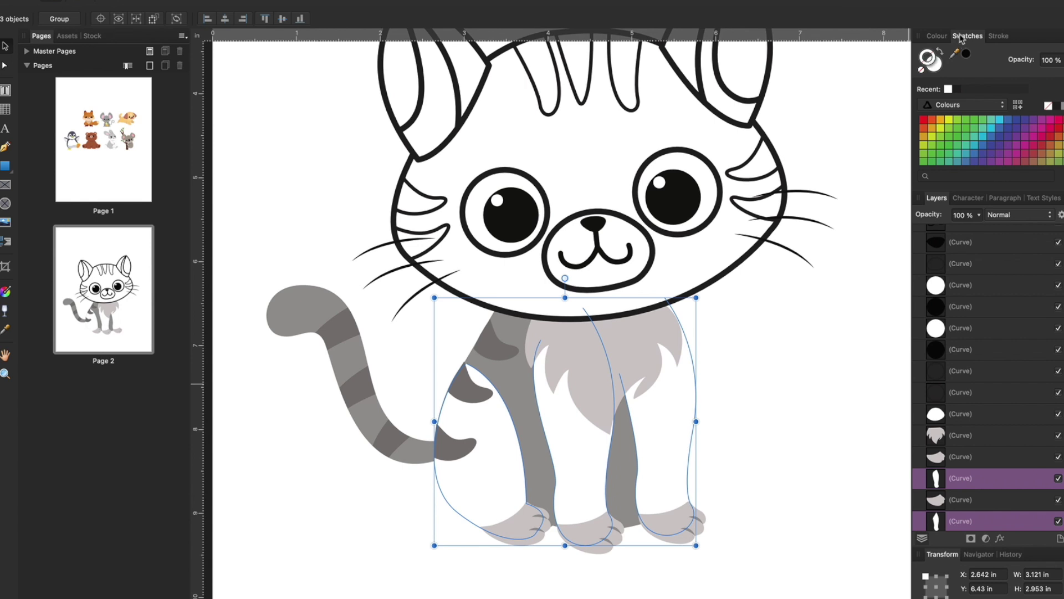
Outline the three selected leg shapes with a 5 pt black stroke
left_click(1057, 106)
left_click(1000, 36)
left_click(1055, 73)
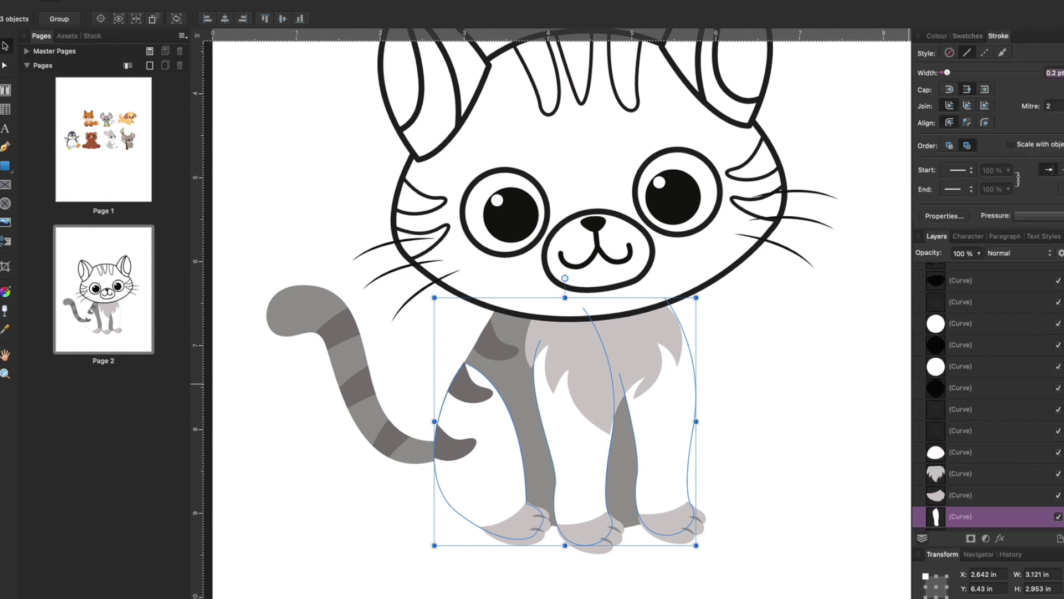
type("5")
key("Return")
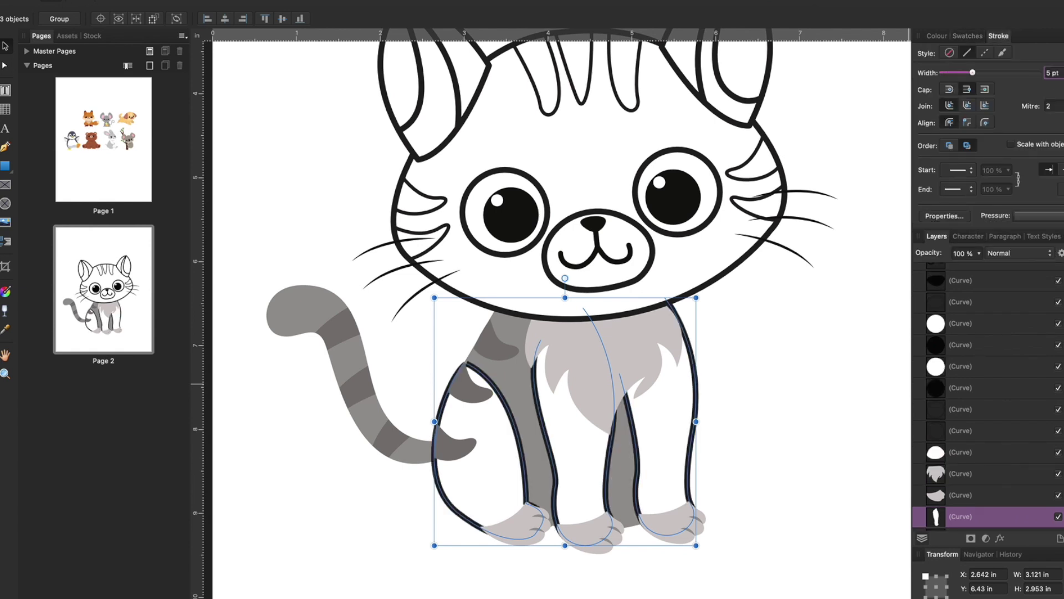
Give the grey torso shape behind the legs a white fill and a 5 pt black stroke
left_click(512, 385)
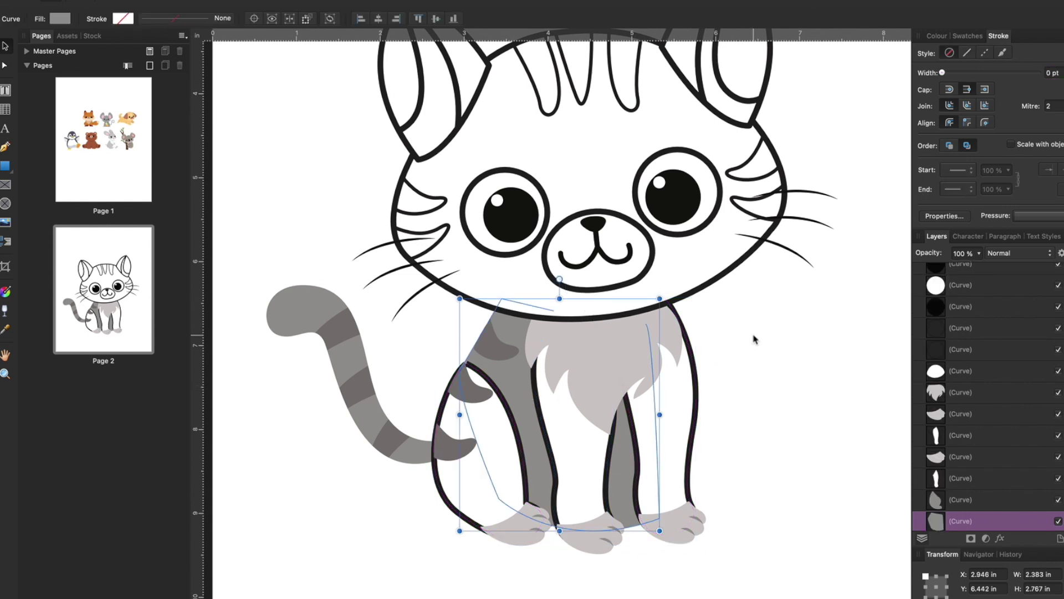
left_click(937, 37)
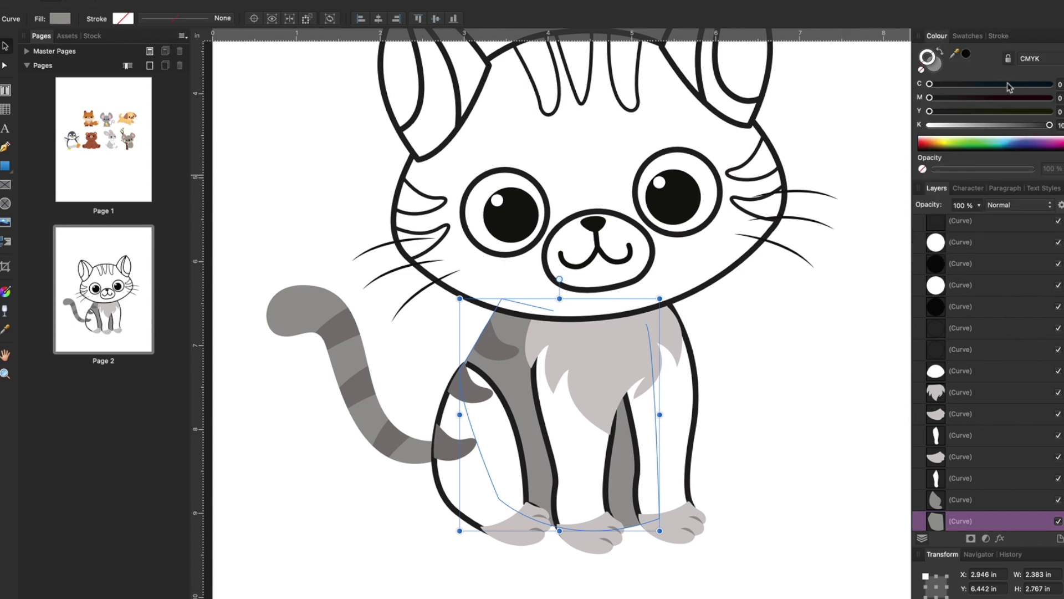
left_click(971, 36)
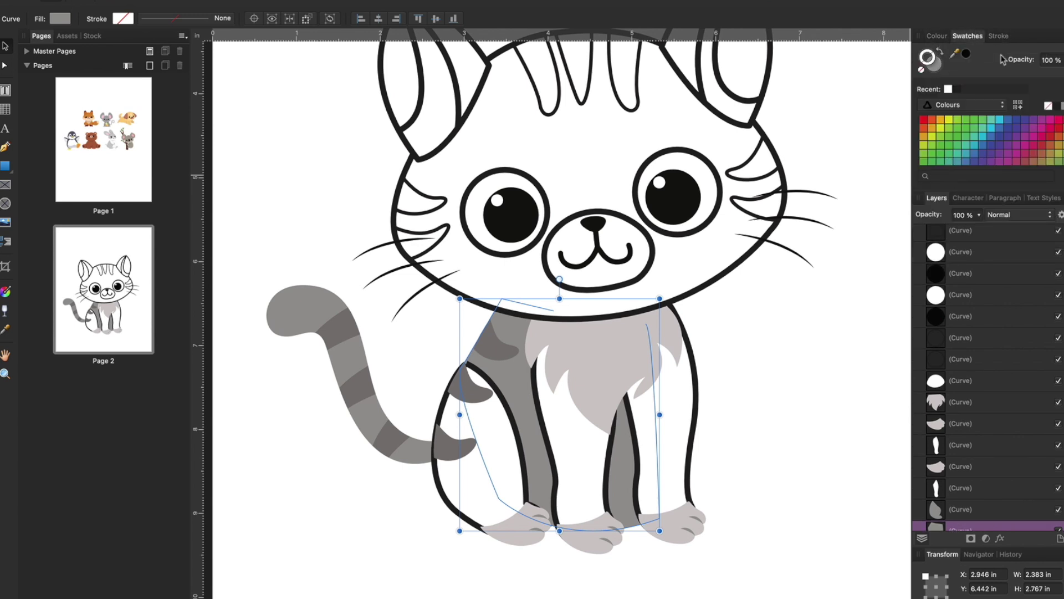
left_click(1058, 106)
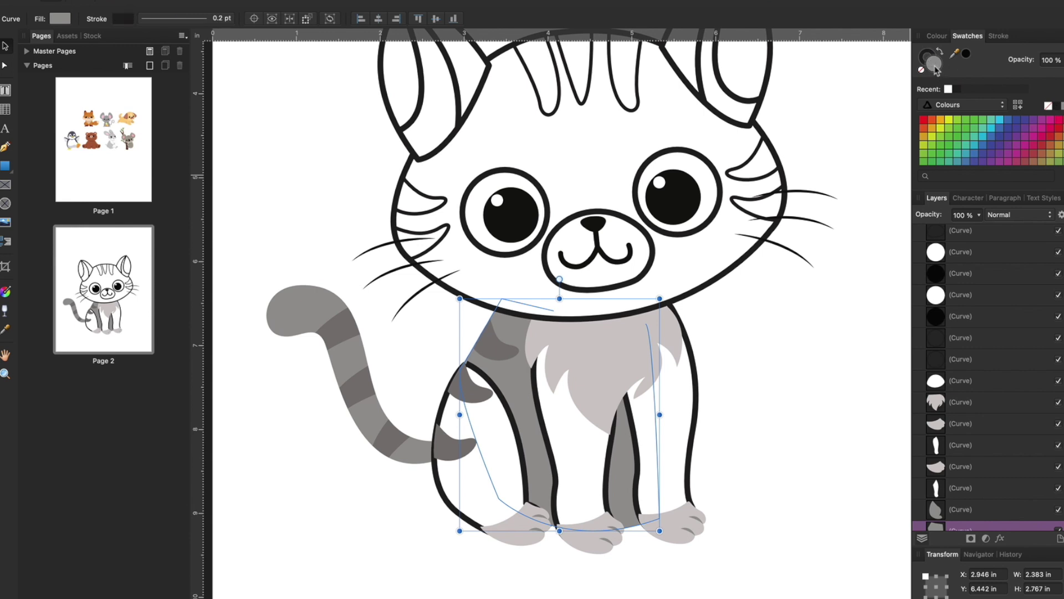
left_click(1063, 106)
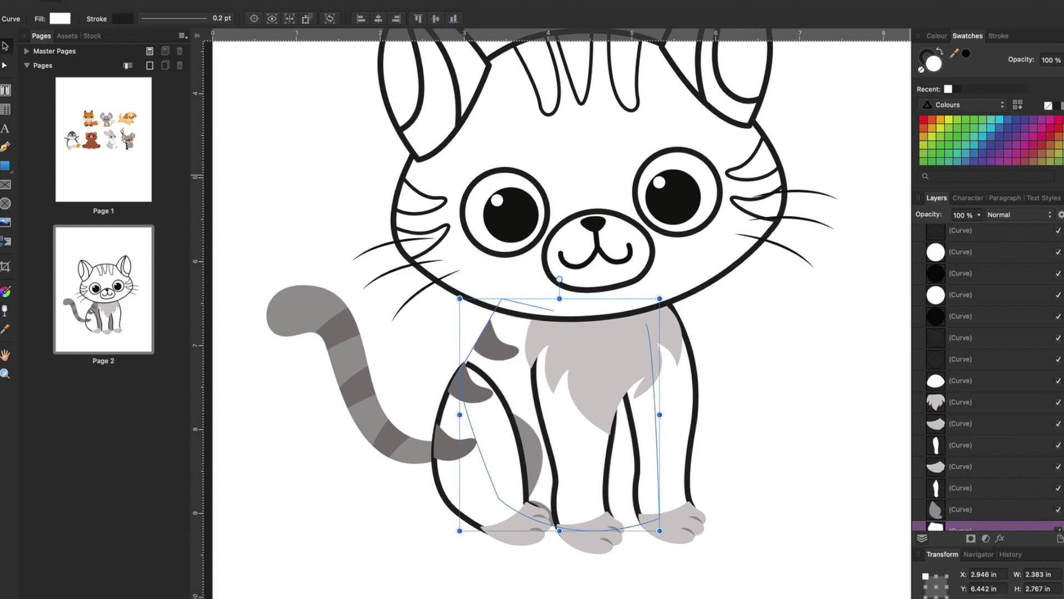
left_click(1002, 36)
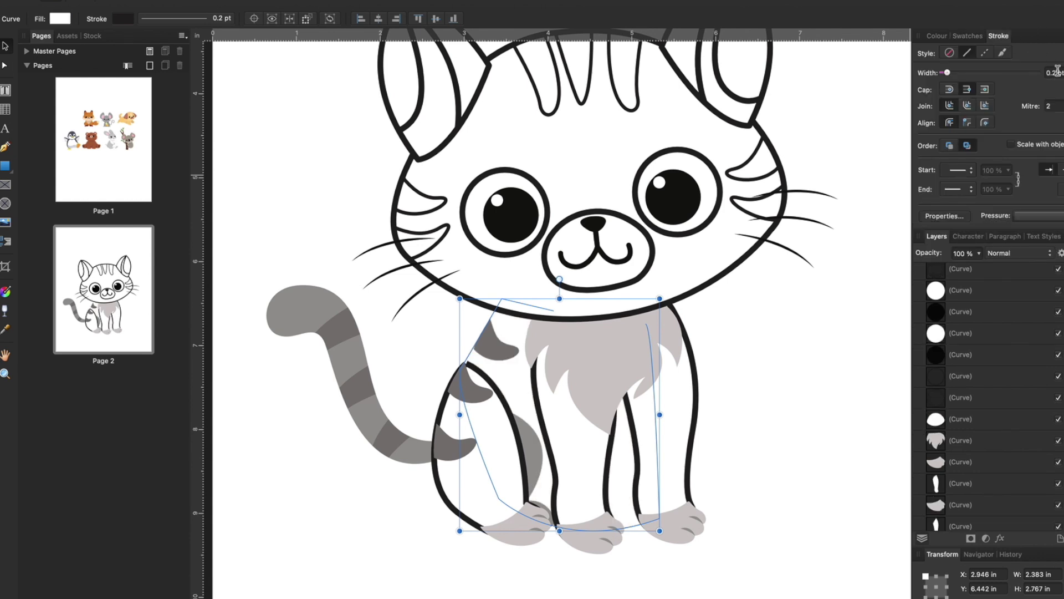
type("5")
key("Return")
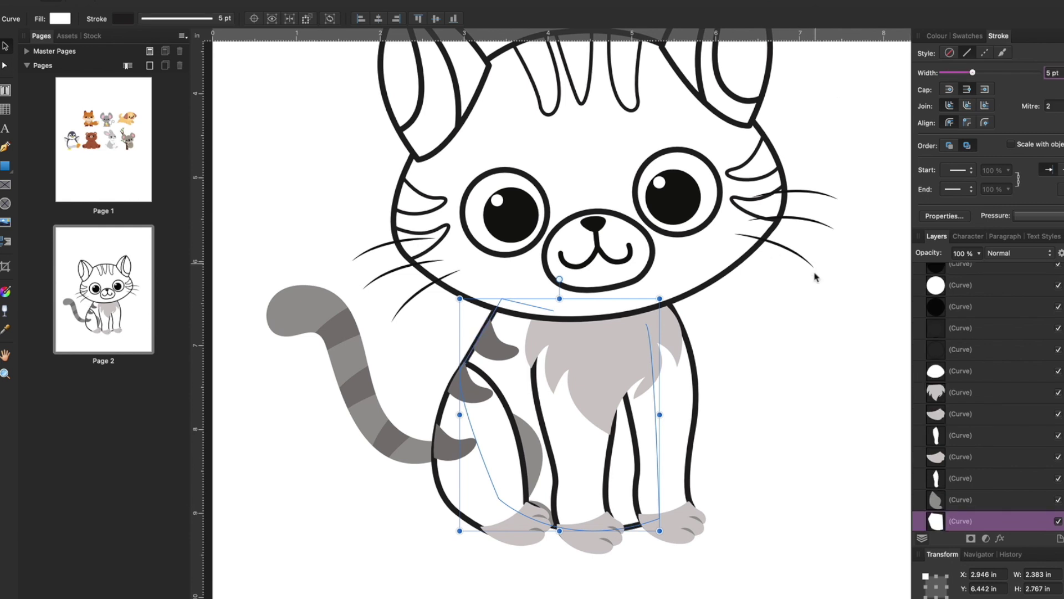
left_click(802, 295)
Select the cat's chest fur and three paws and fill them with white
left_click(591, 362)
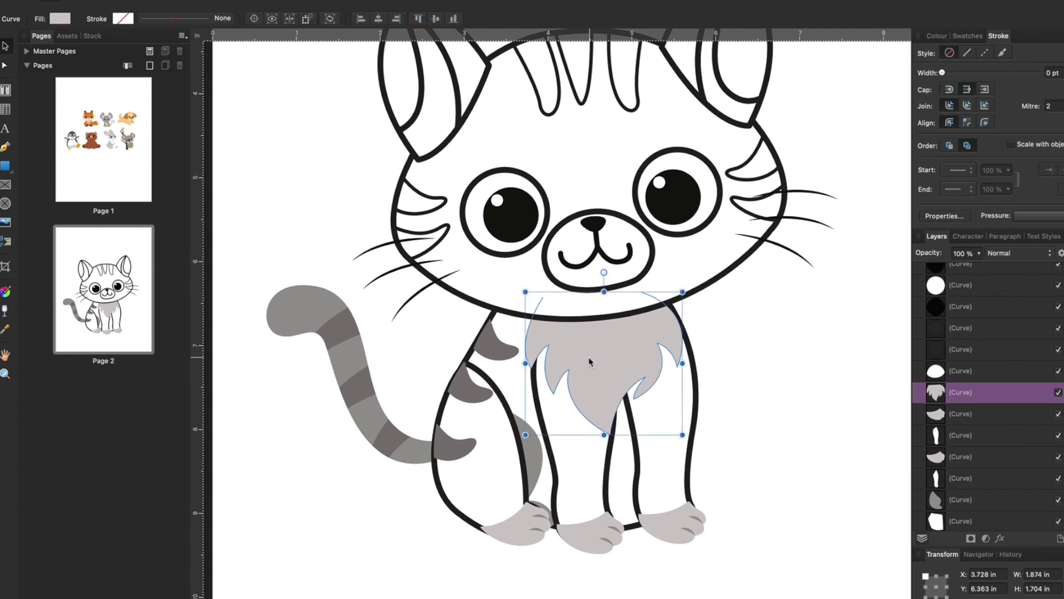
left_click(499, 534, "shift")
left_click(589, 539, "shift")
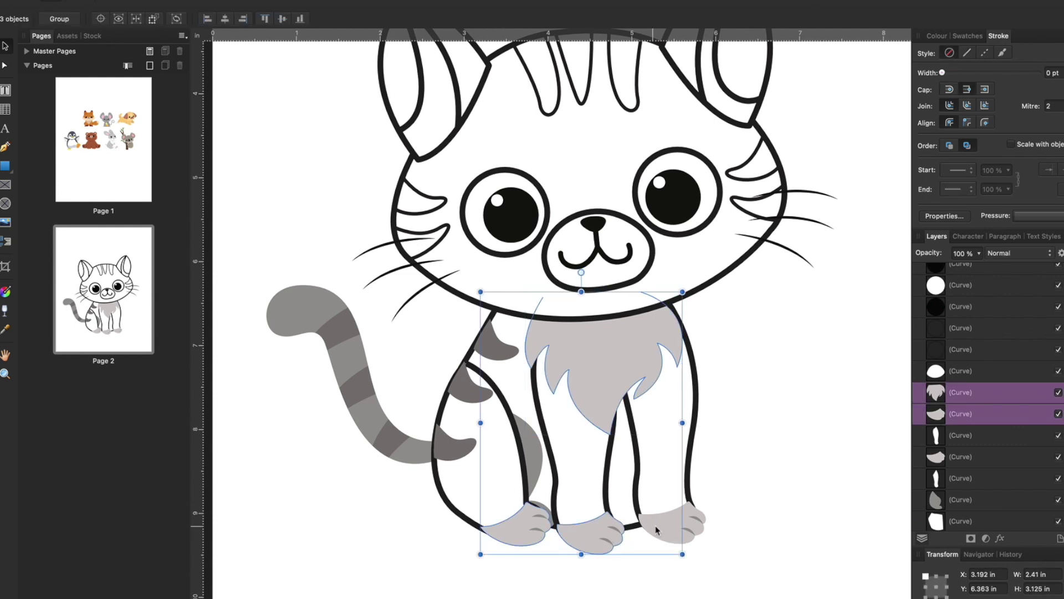
left_click(662, 528, "shift")
left_click(938, 35)
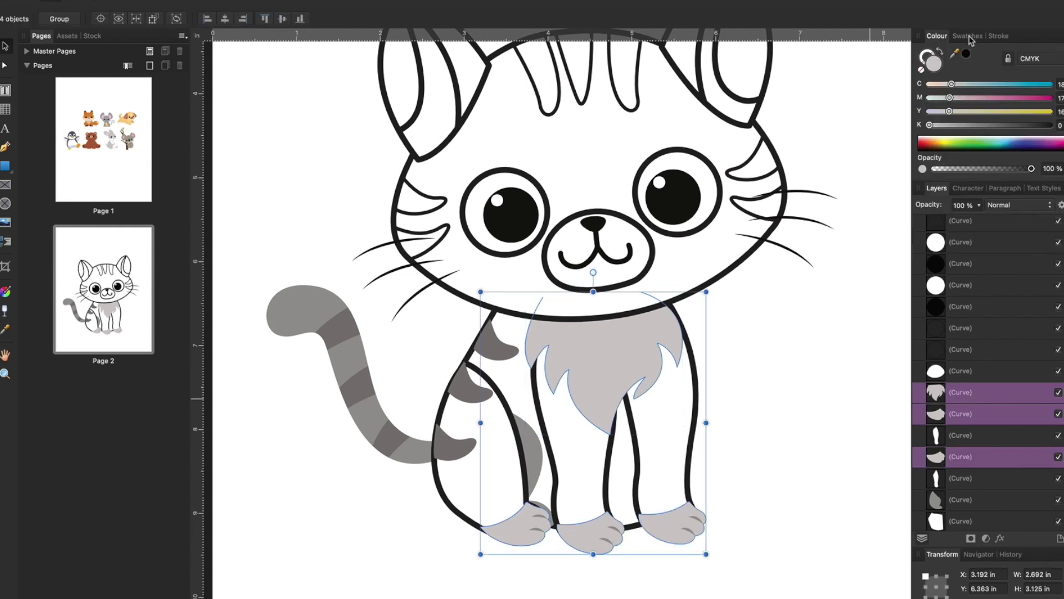
left_click(968, 36)
left_click(1047, 105)
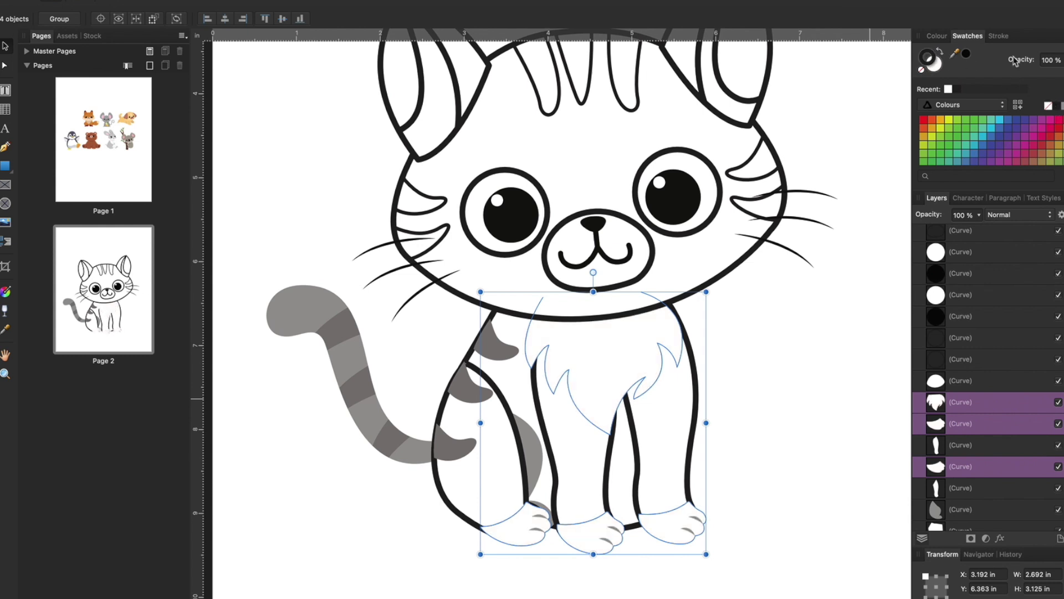
Outline the selected chest fur and paws with a 5 pt black stroke
left_click(998, 35)
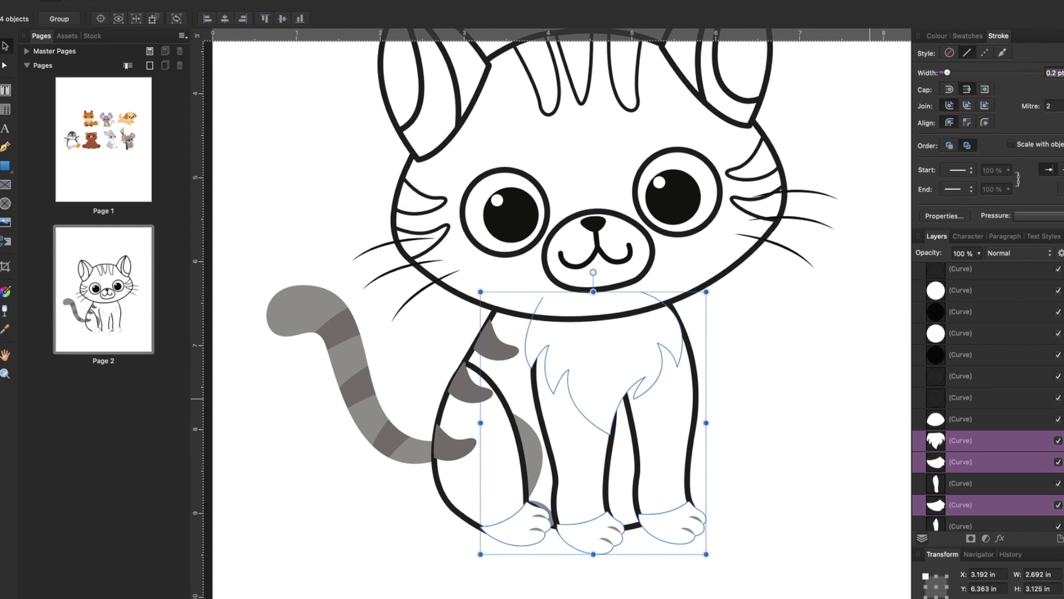
type("5")
key("Return")
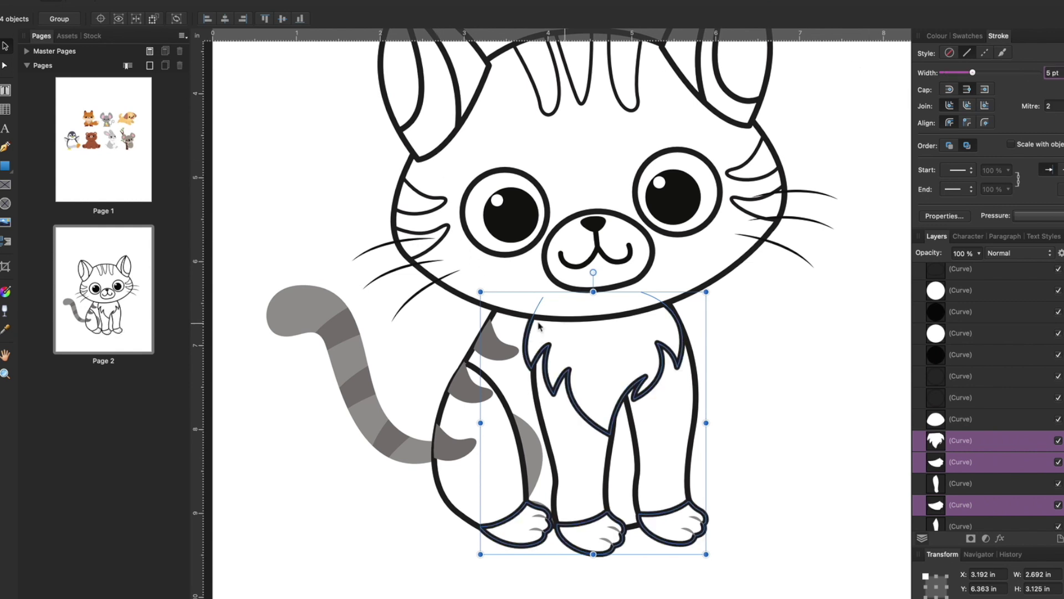
left_click(741, 468)
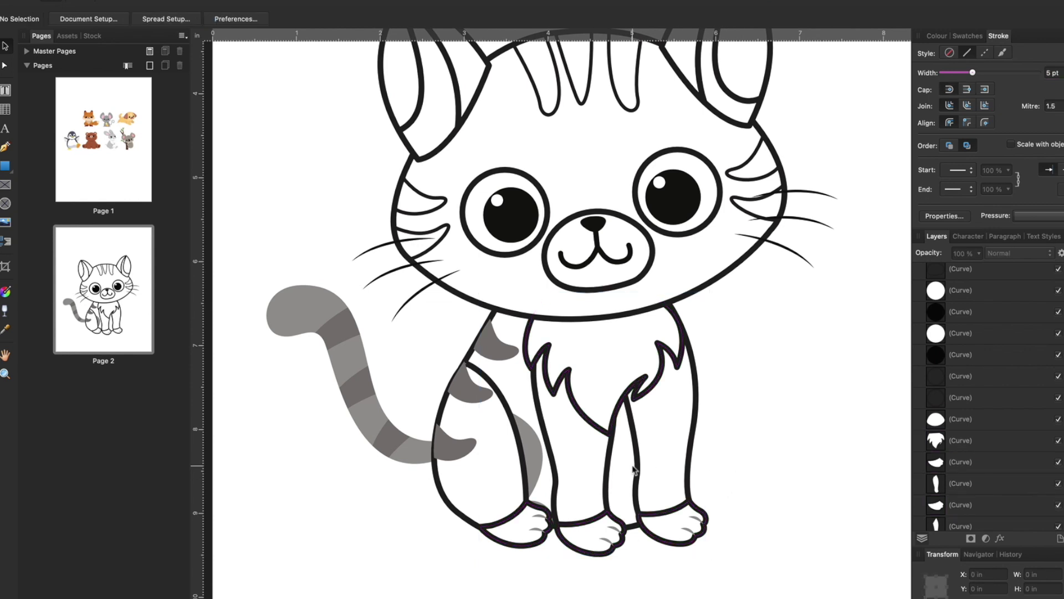
Delete the grey shading shape behind the cat's hind leg
left_click(533, 458)
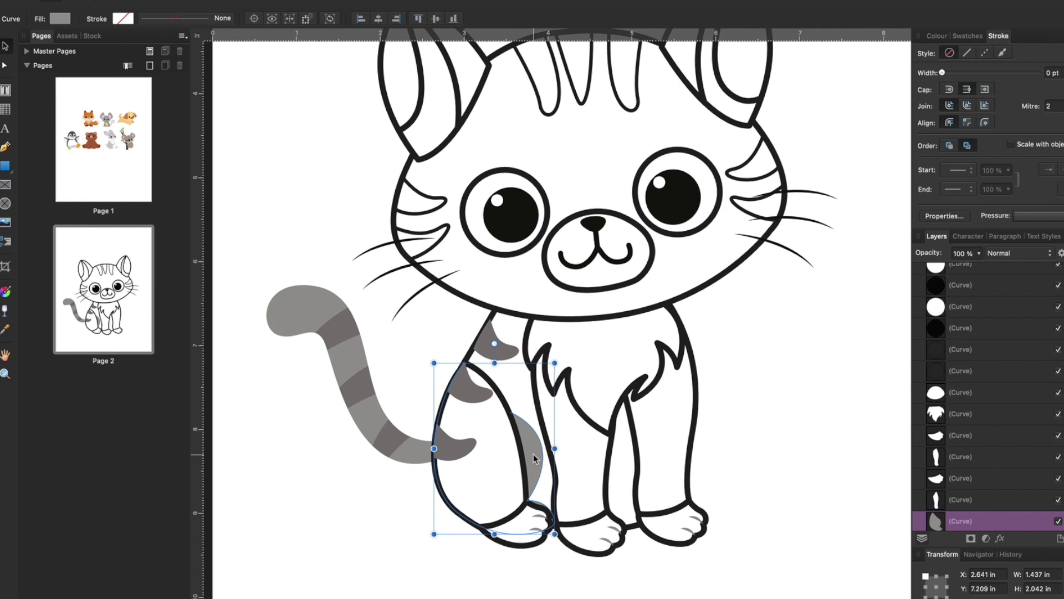
key("Delete")
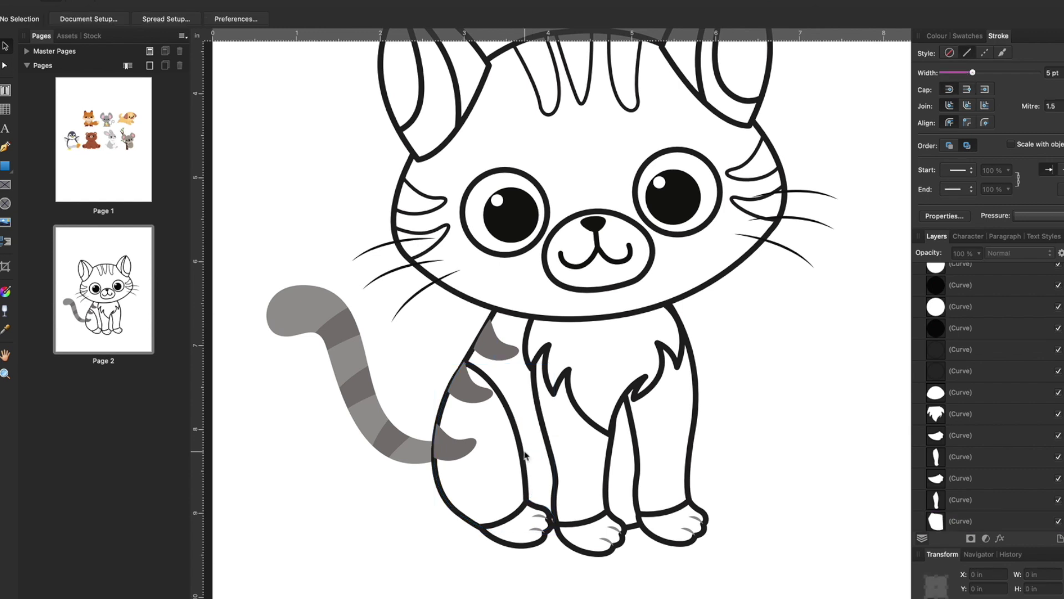
Select the three grey stripes on the cat's back and hind leg and fill them with white
left_click(466, 395)
left_click(457, 446, "shift")
left_click(491, 339, "shift")
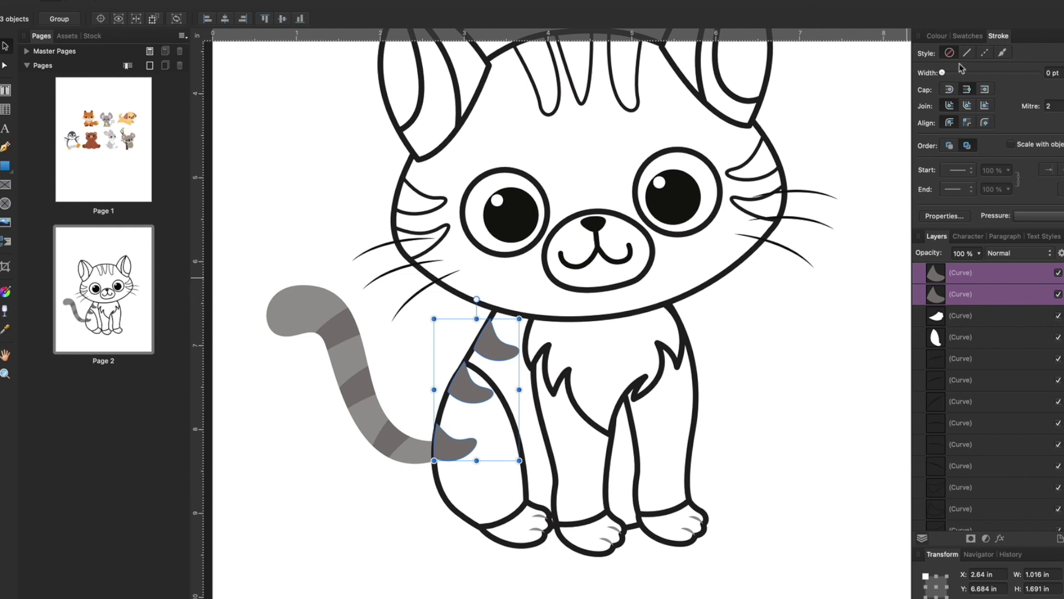
left_click(937, 36)
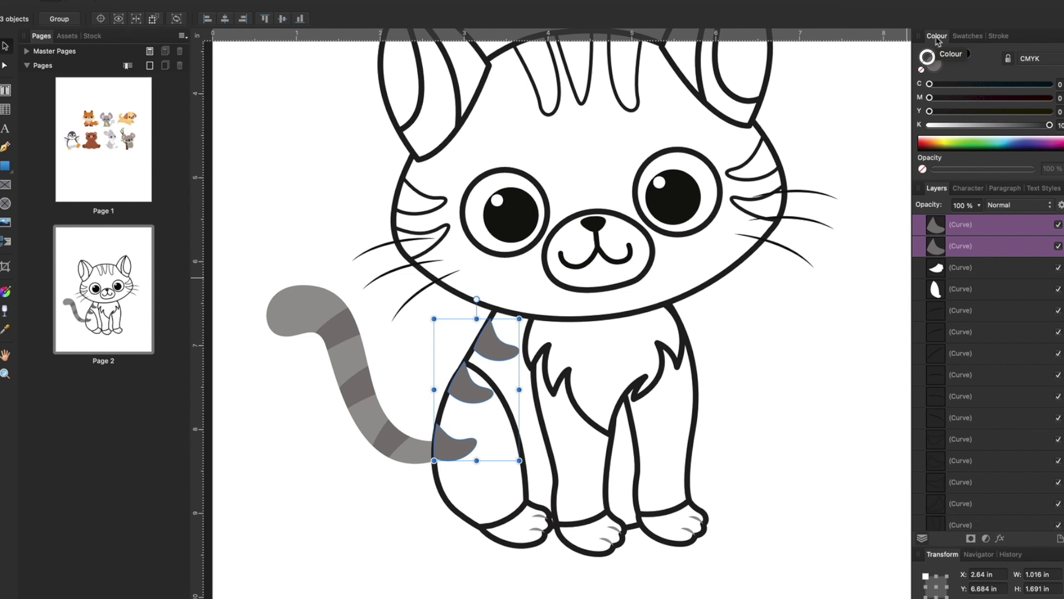
left_click(969, 37)
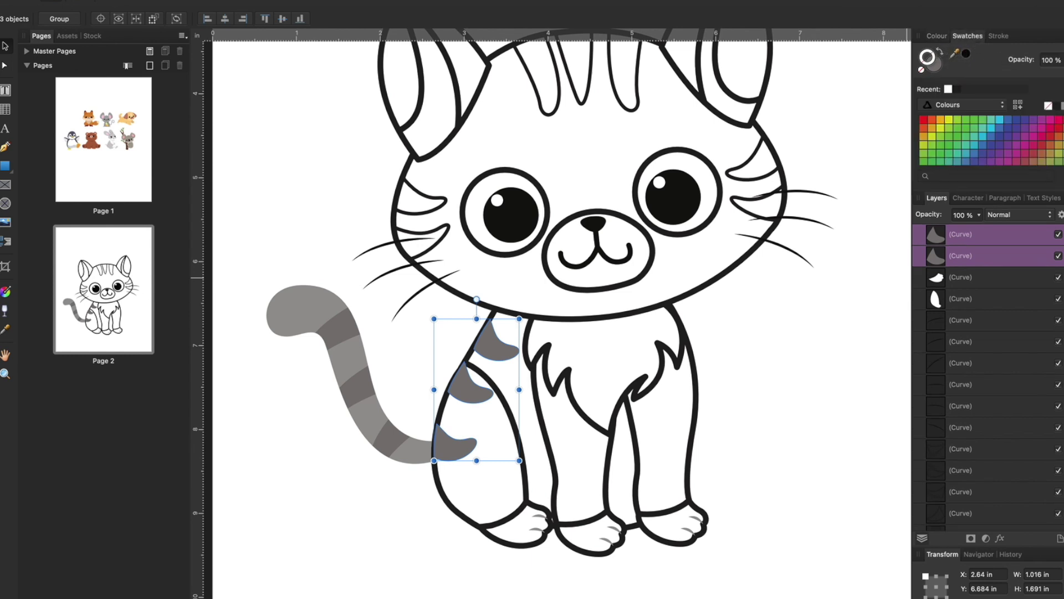
left_click(941, 69)
left_click(938, 68)
left_click(1063, 105)
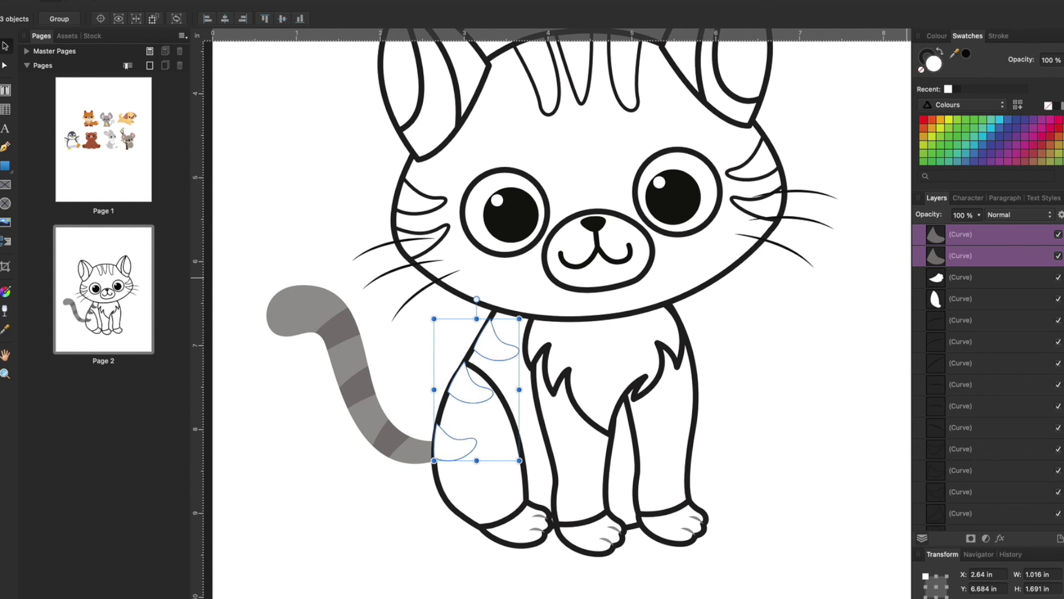
Outline the three selected body stripes with a 5 pt black stroke
left_click(1000, 36)
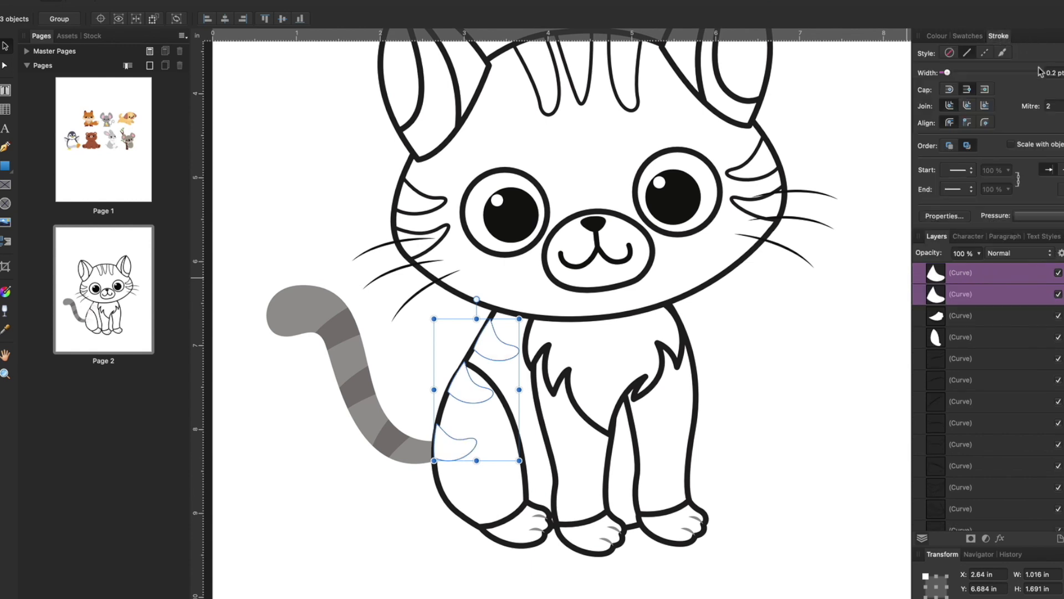
left_click(1060, 73)
type("5")
key("Return")
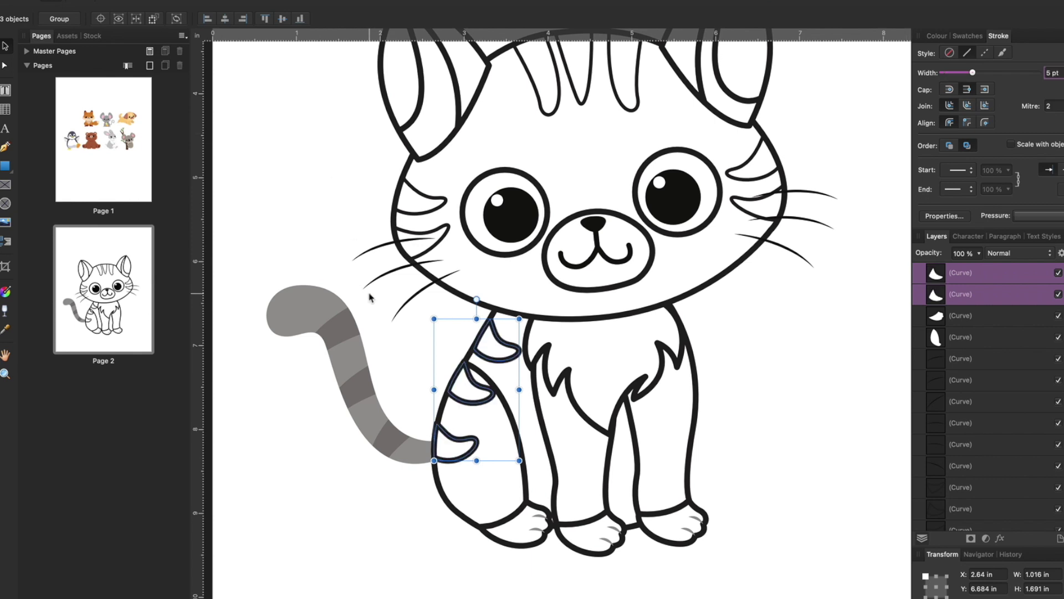
Select the tail tip and the three other lighter grey tail segments and fill them with white
left_click(304, 314)
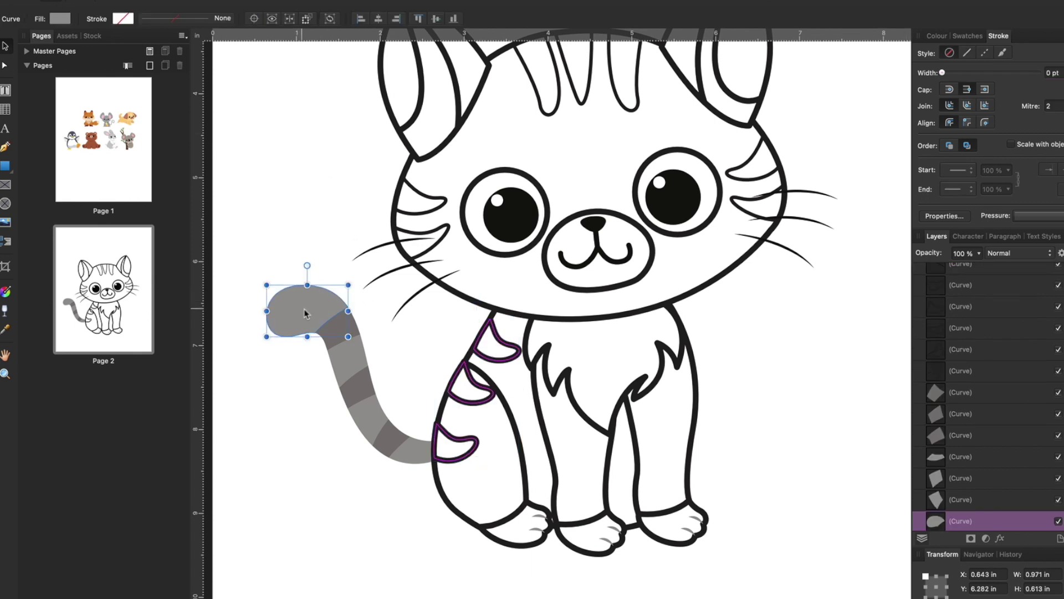
left_click(357, 360, "shift")
left_click(365, 418, "shift")
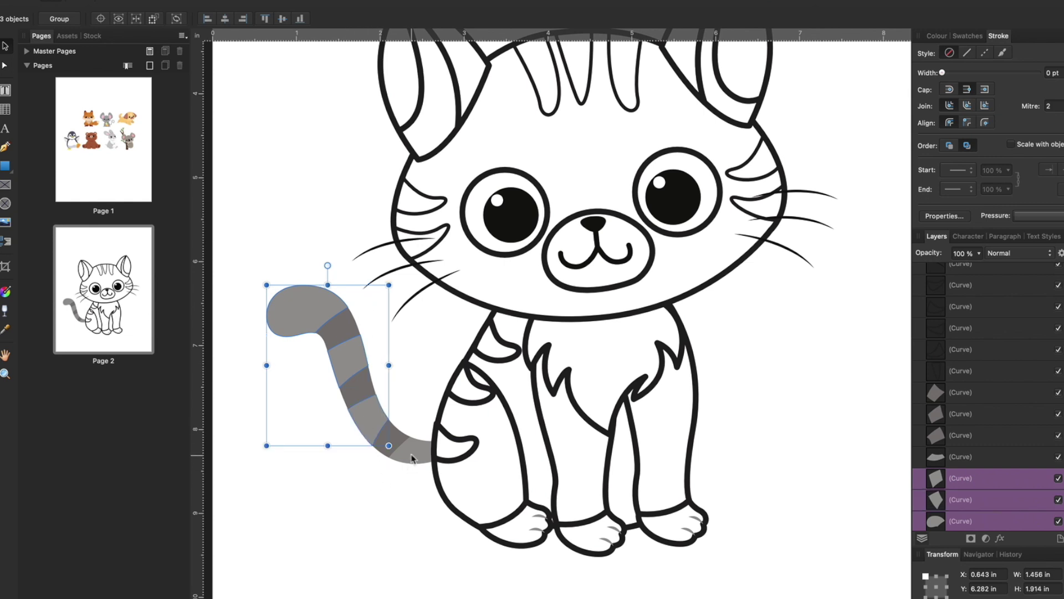
left_click(412, 453, "shift")
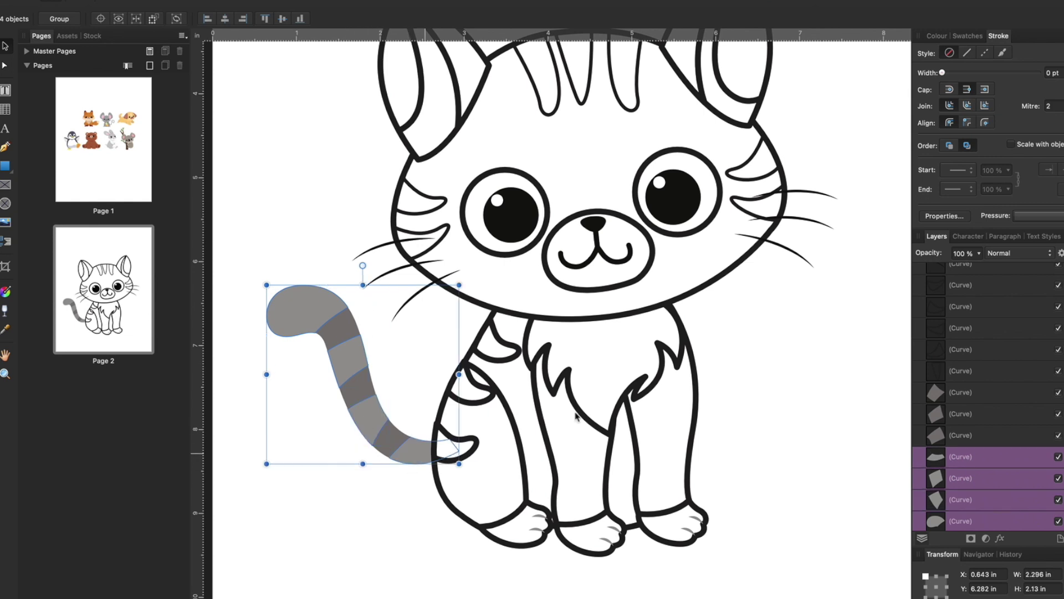
left_click(938, 36)
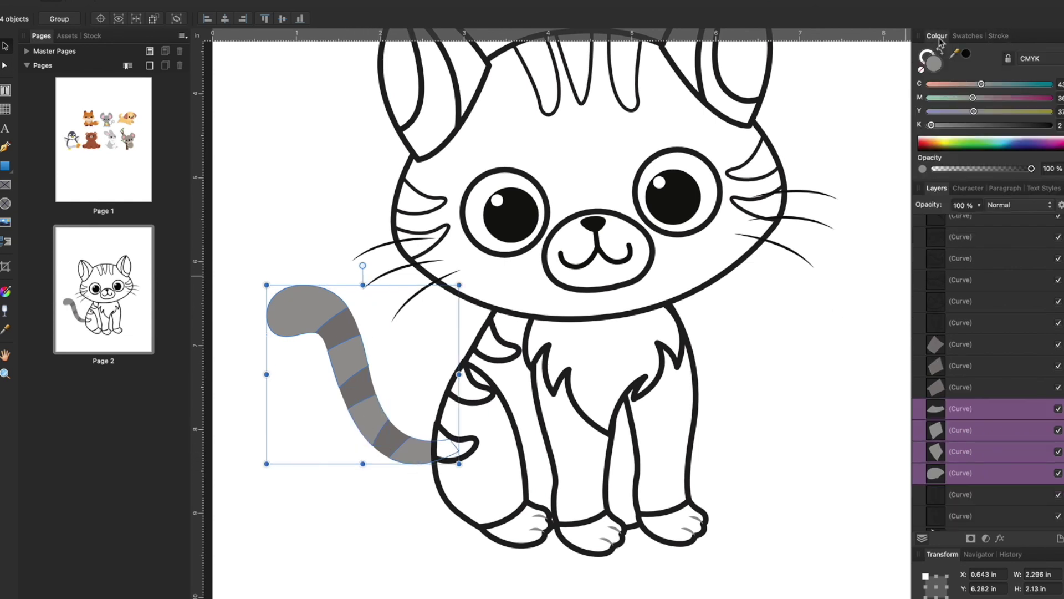
left_click(969, 36)
left_click(949, 89)
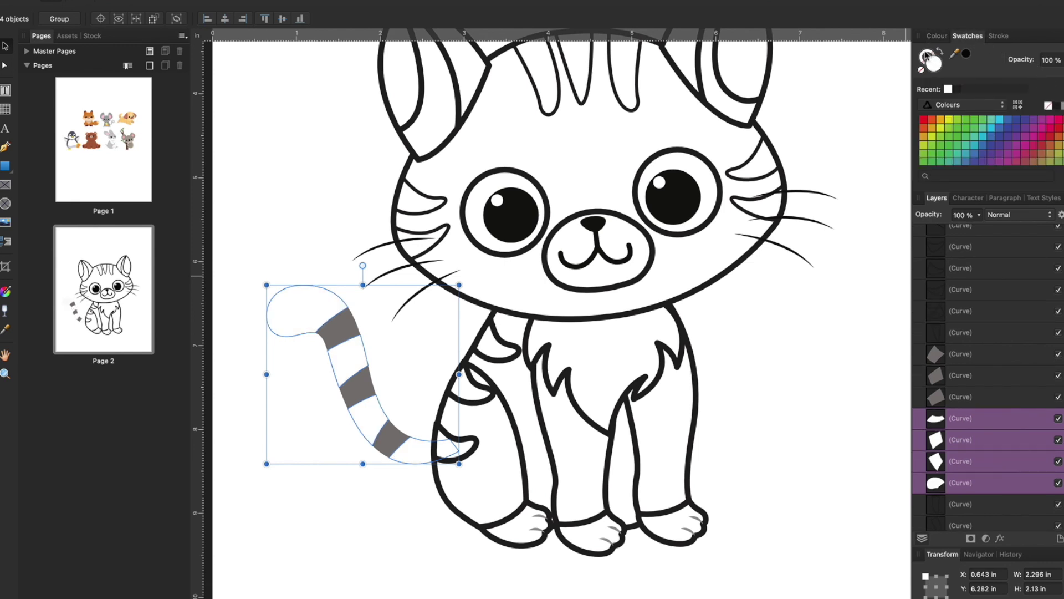
Outline the four selected tail segments with a 5 pt black stroke
key("x")
left_click(998, 37)
left_click(1060, 72)
type("5")
key("Return")
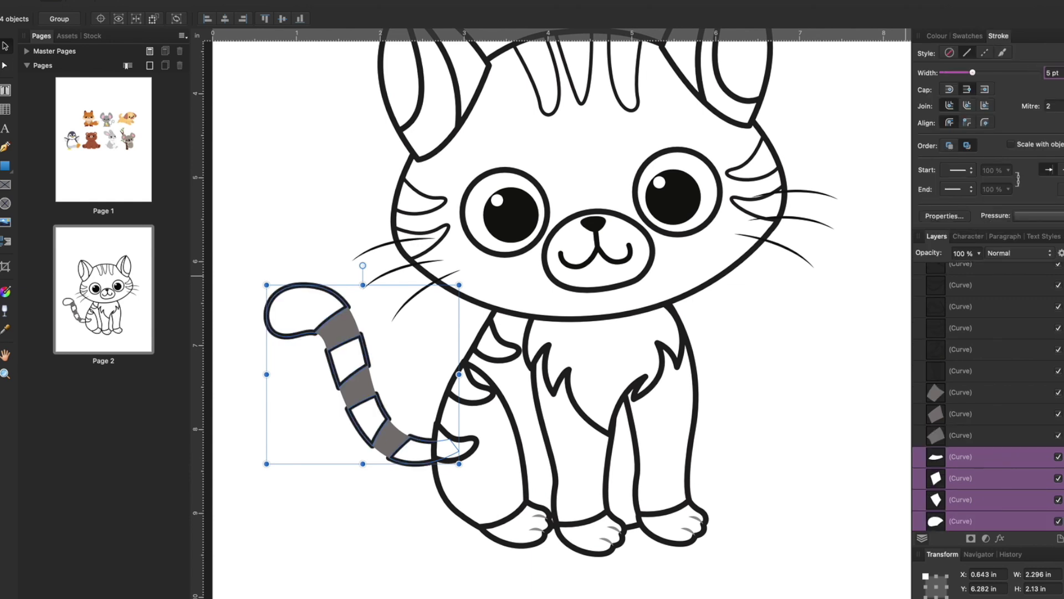
Select the three dark grey tail bands and give them a 5 pt black stroke
left_click(341, 329)
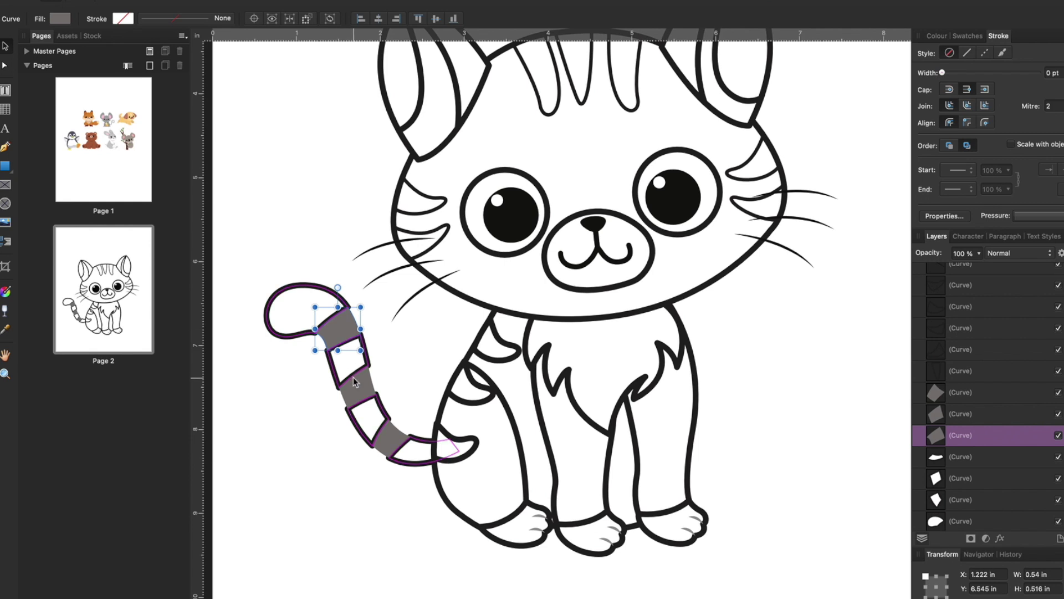
left_click(349, 381, "shift")
left_click(395, 444, "shift")
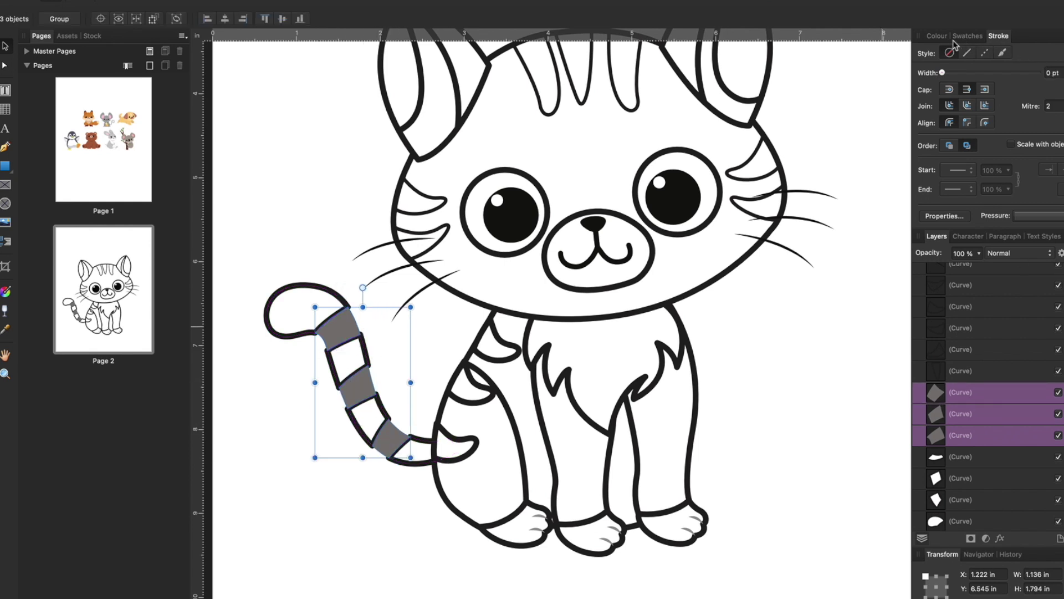
left_click(1062, 72)
key("Return")
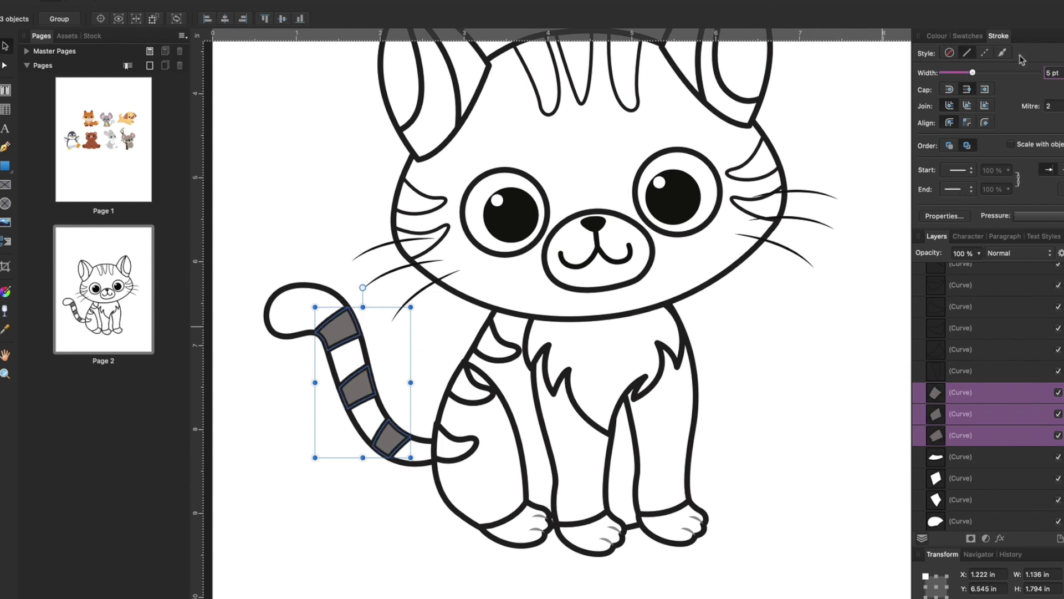
Fill the three selected dark tail bands with white
left_click(966, 37)
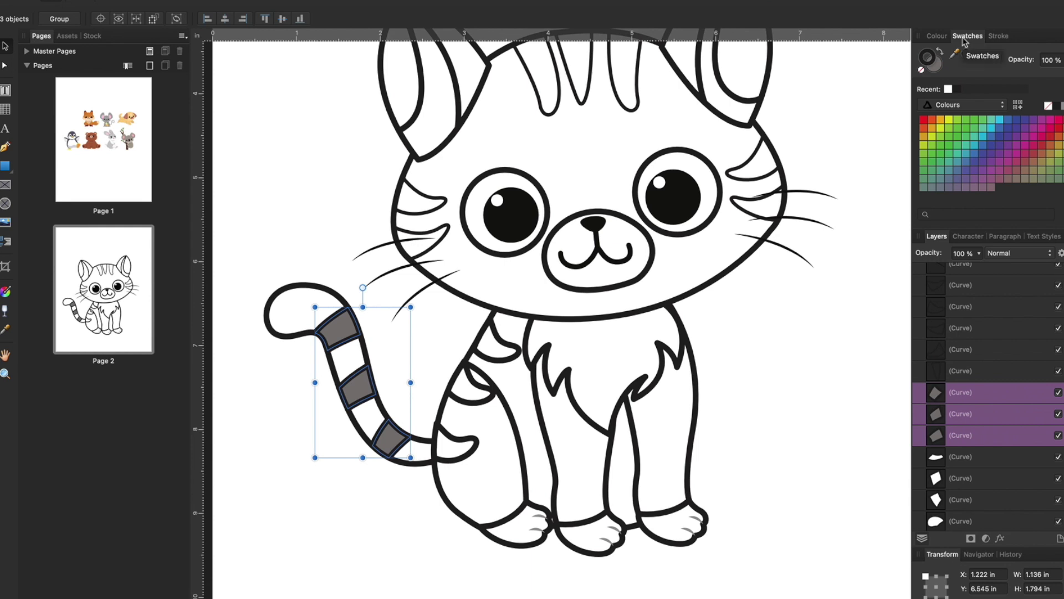
left_click(935, 67)
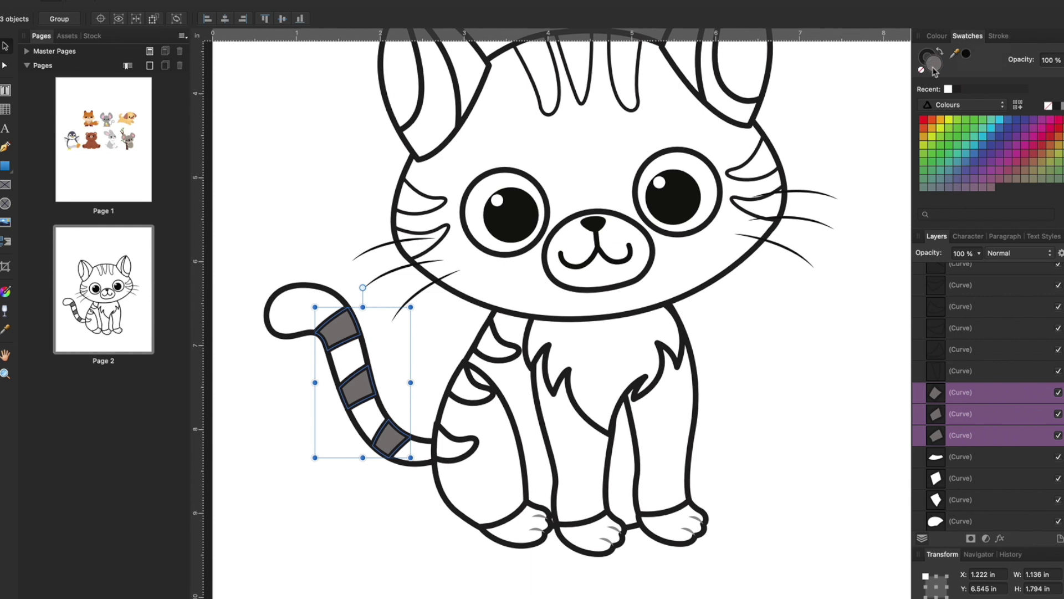
left_click(949, 89)
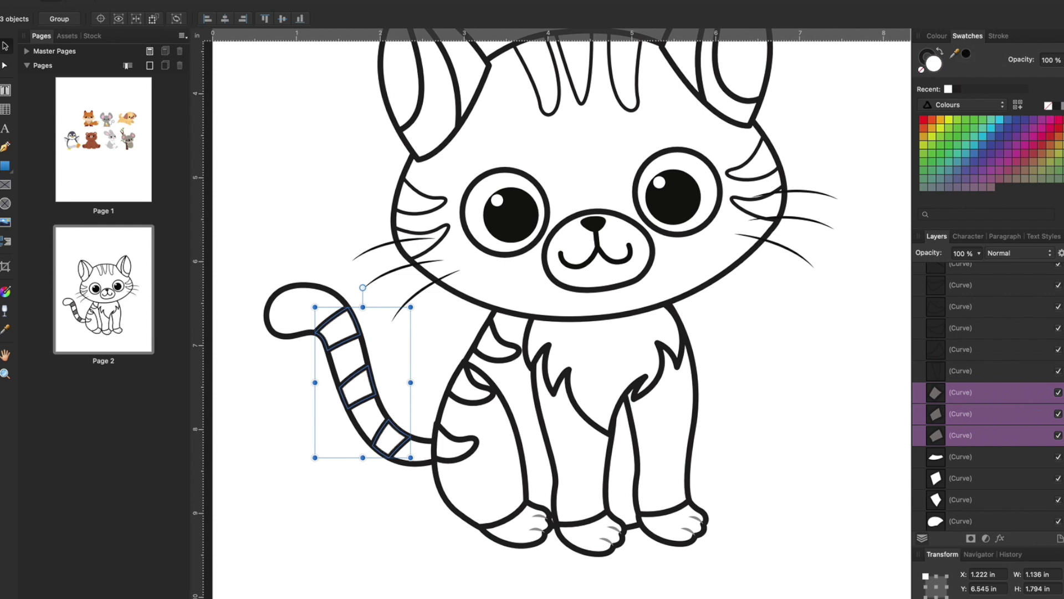
Fill all six grey toe lines on the cat's three paws with black
key("z")
left_click_drag(491, 468, 705, 465)
scroll(678, 470, "down", 10)
scroll(678, 470, "right", 6)
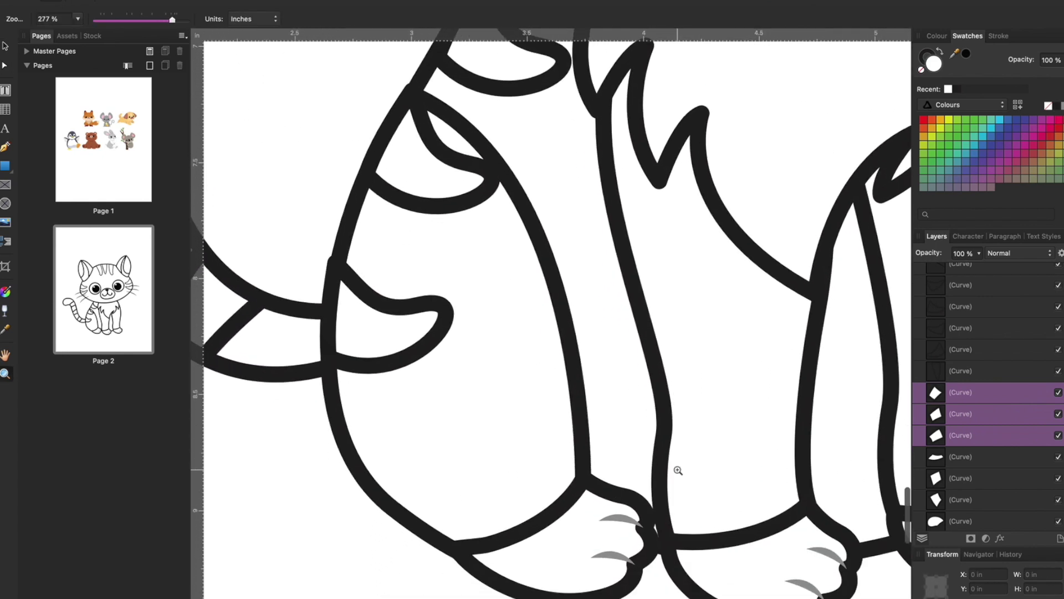
scroll(678, 470, "right", 2)
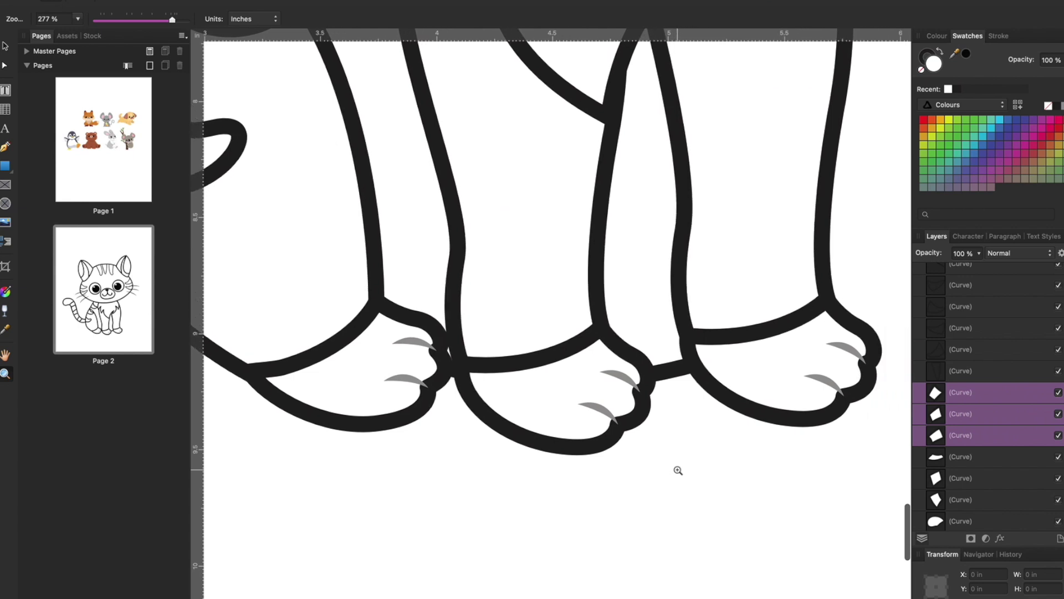
key("v")
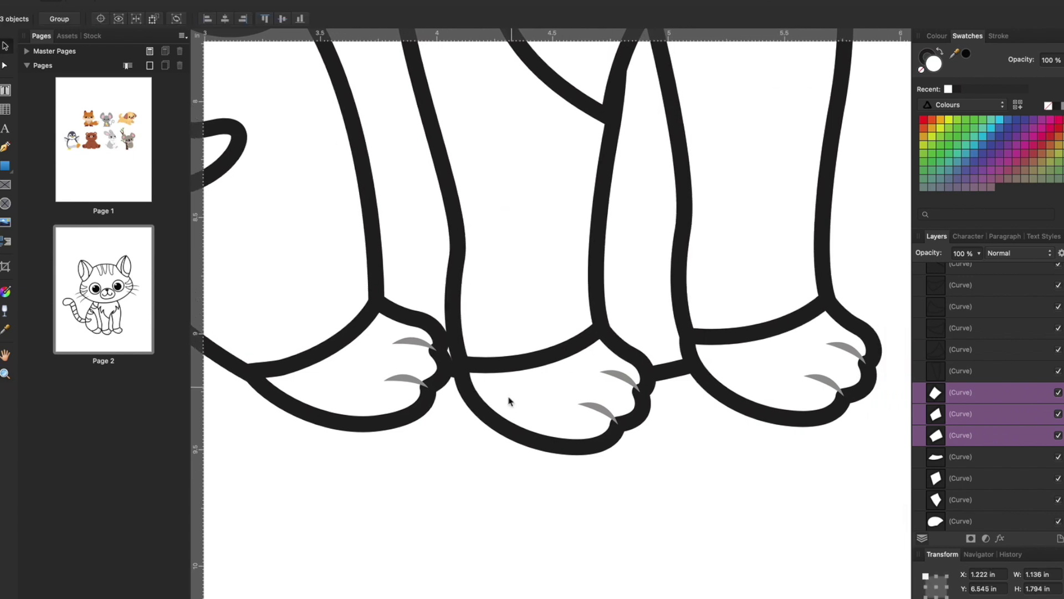
left_click(409, 382)
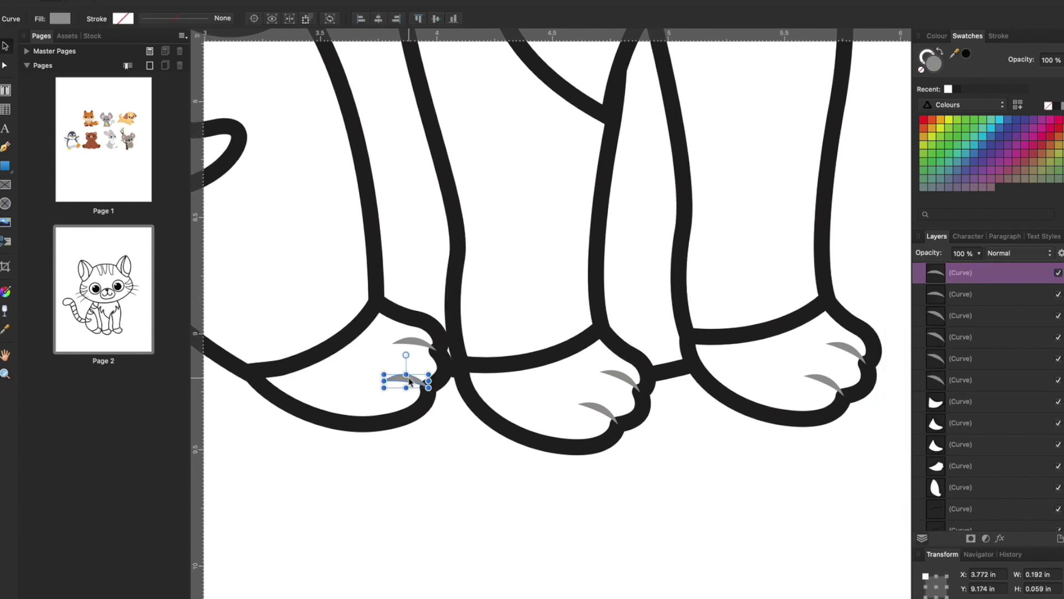
left_click(415, 345, "shift")
left_click(610, 415, "shift")
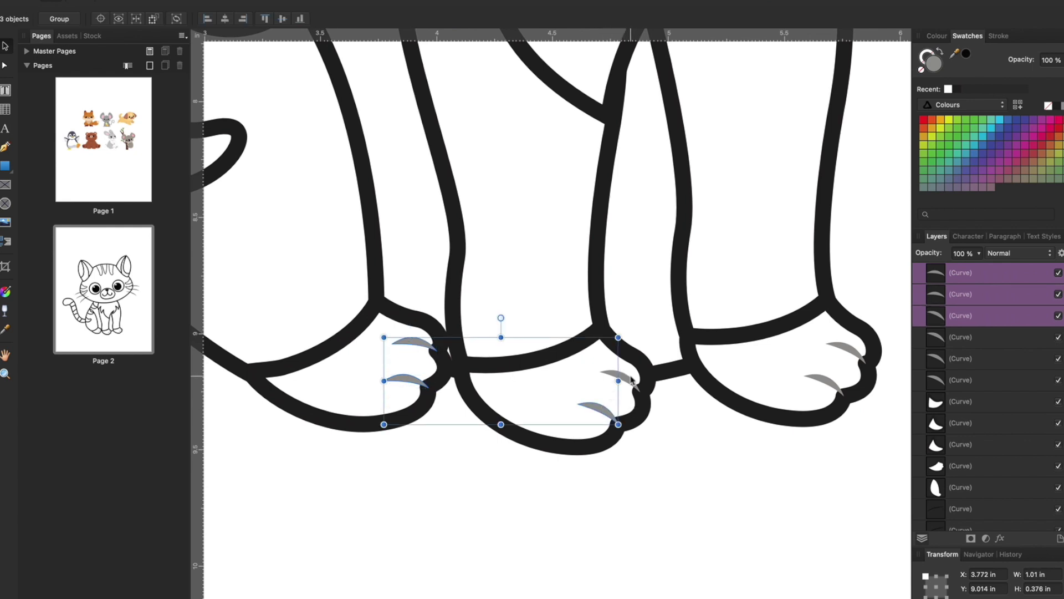
left_click(824, 384, "shift")
left_click(855, 356, "shift")
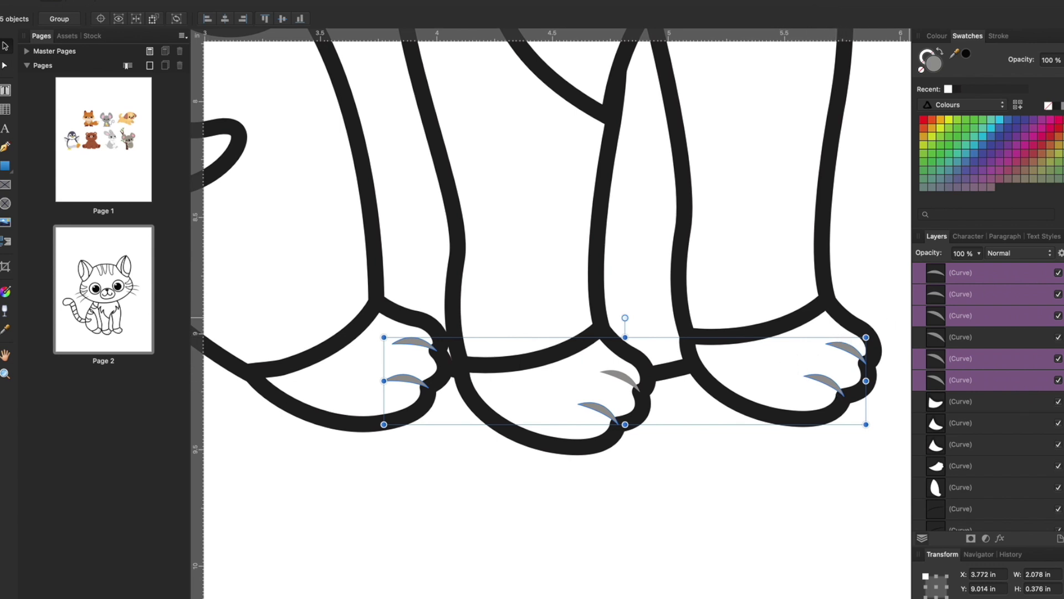
left_click(1058, 109)
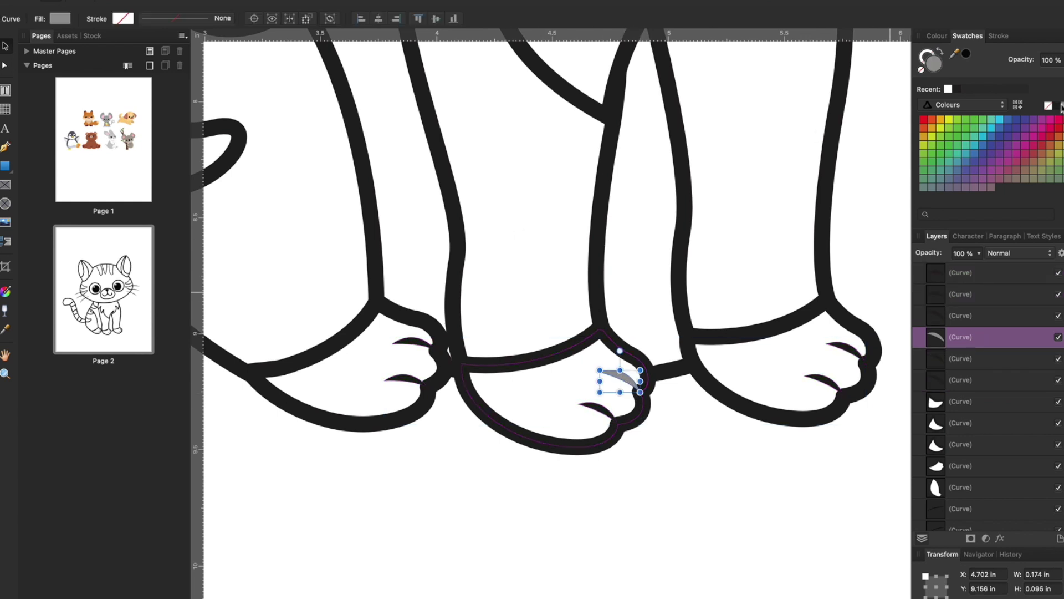
key("super+z")
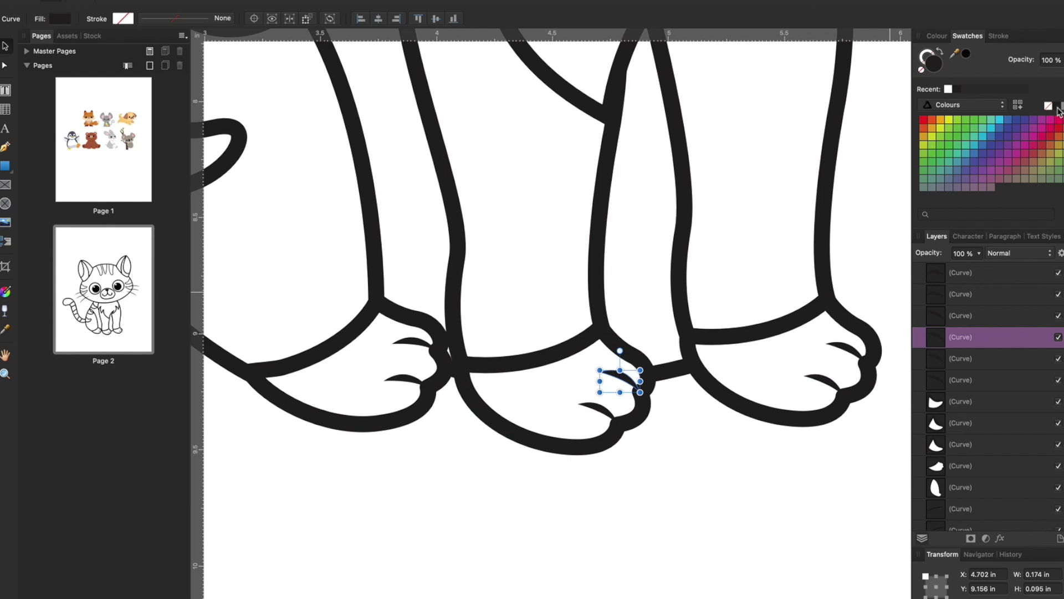
Move the left ear's inner corner node onto the head outline at about X 3.278 in, Y 3.603 in, and bow its lower edge outward
key("super+minus")
key("super+minus")
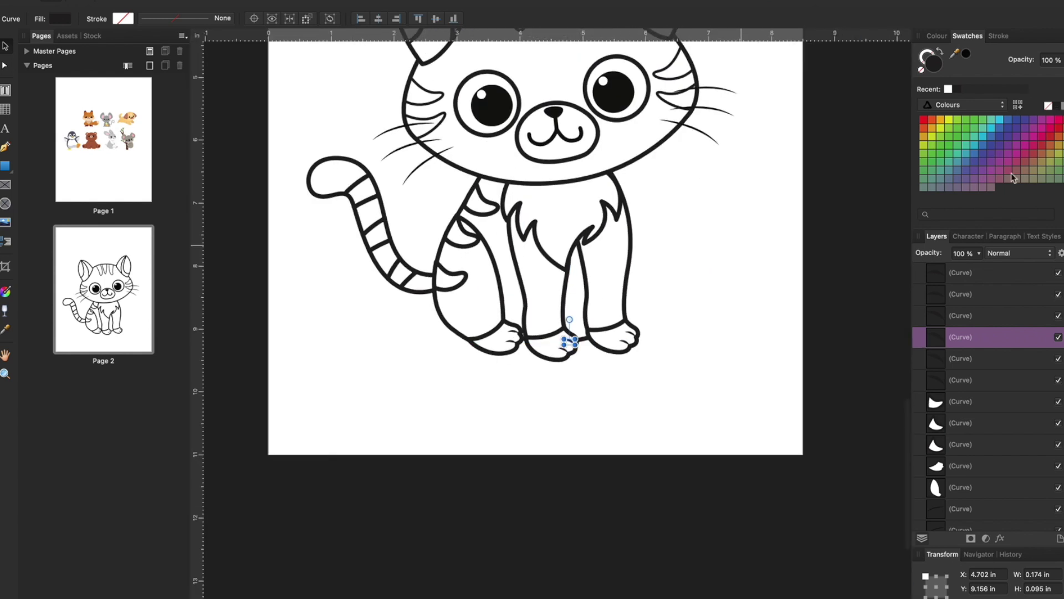
scroll(693, 283, "up", 5)
scroll(693, 283, "up", 3)
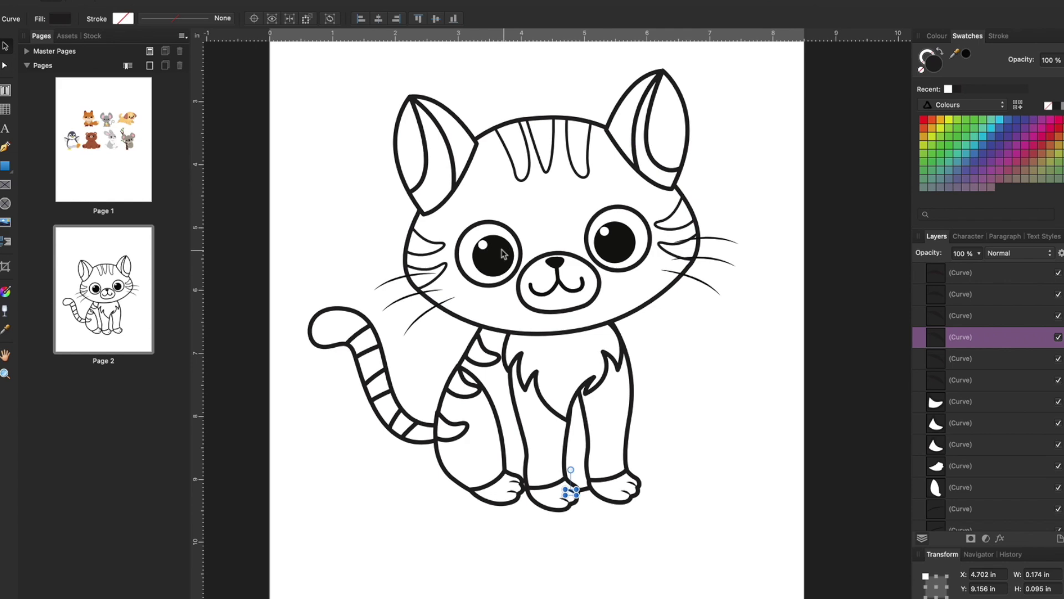
key("z")
left_click_drag(438, 135, 663, 351)
scroll(569, 258, "up", 2)
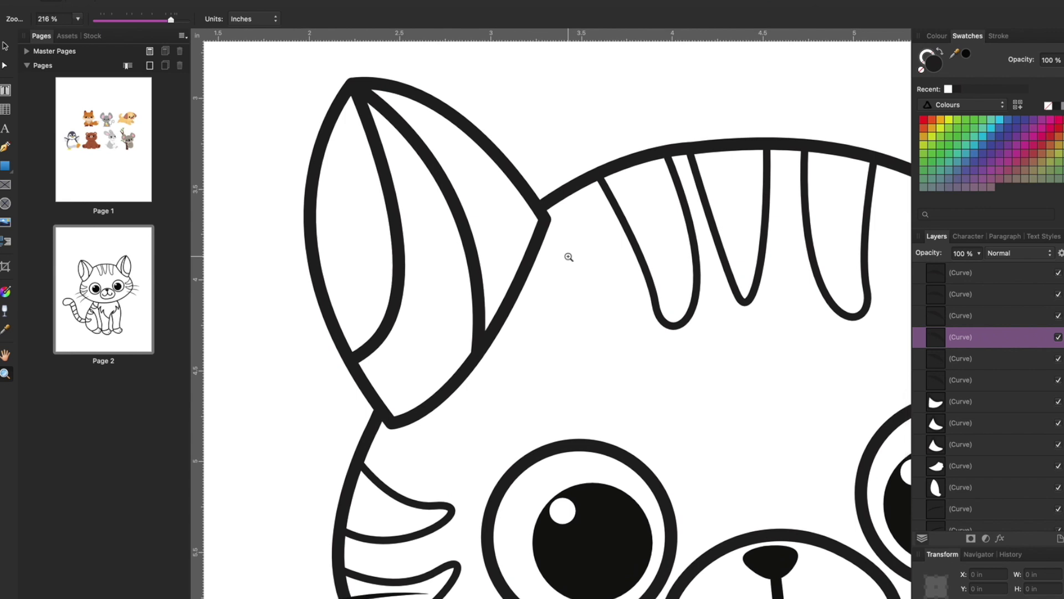
key("v")
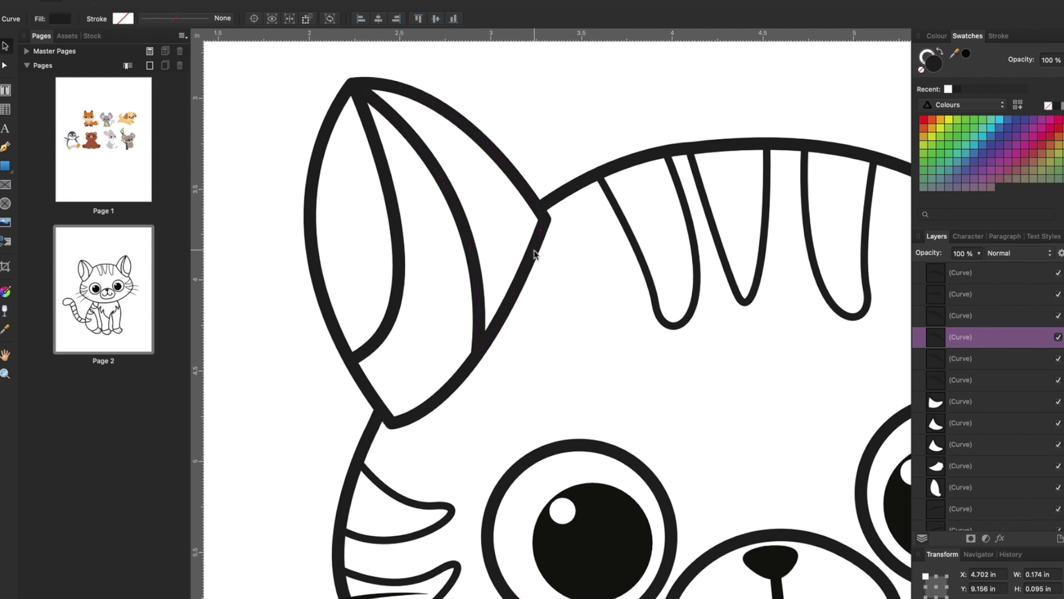
left_click(535, 254)
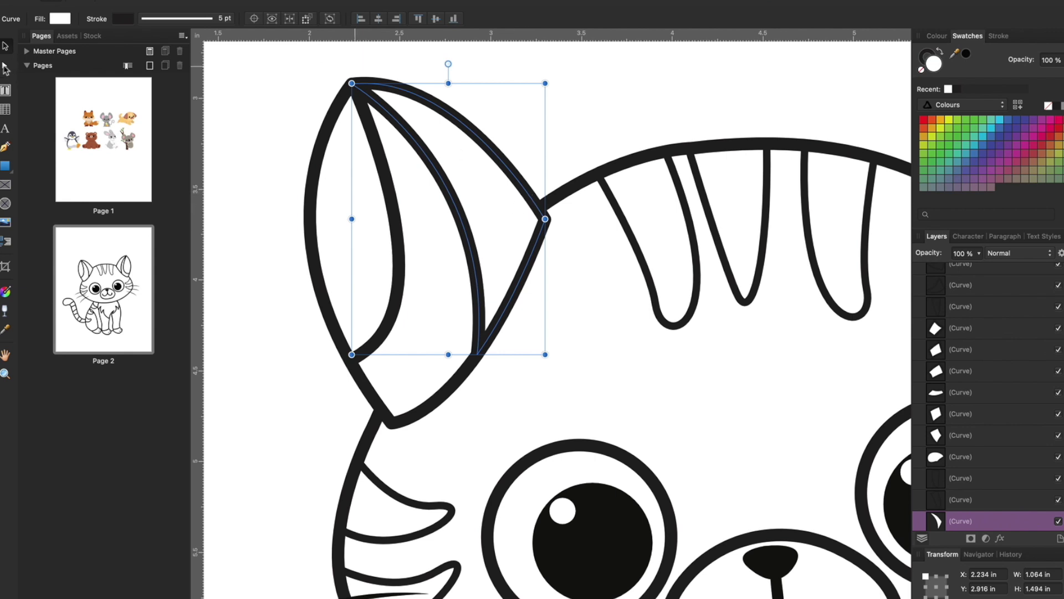
left_click(5, 67)
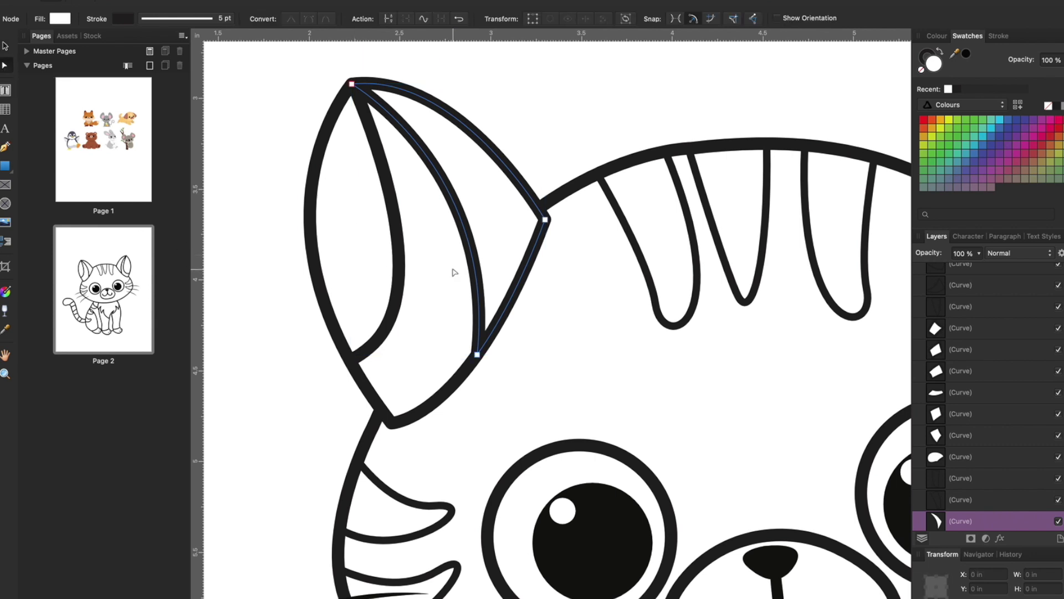
left_click(546, 220)
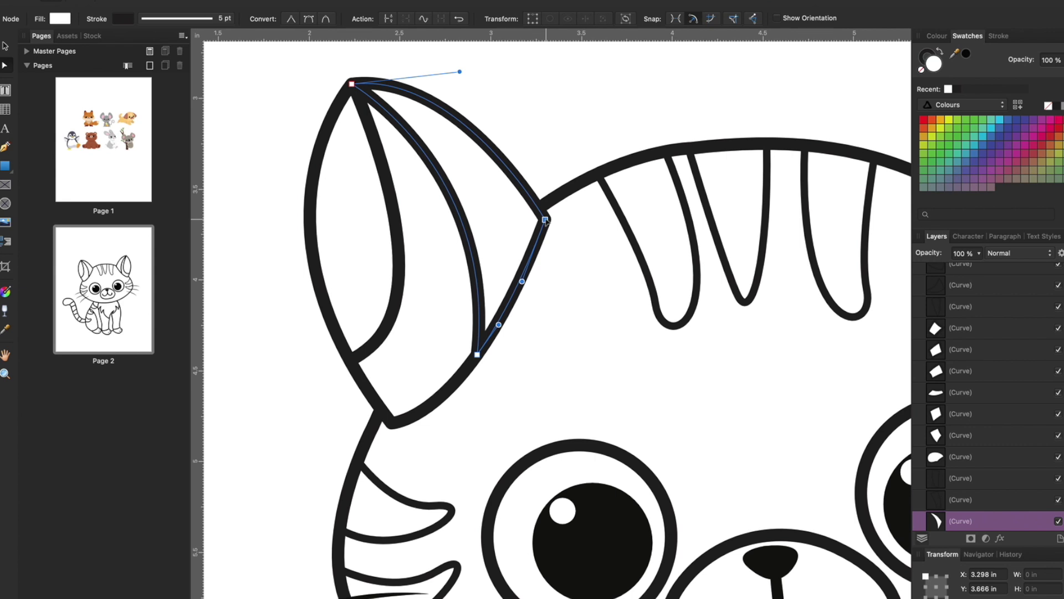
mouse_move(545, 220)
left_mouse_down()
mouse_move(553, 243)
mouse_move(610, 238)
mouse_move(507, 227)
mouse_move(599, 164)
mouse_move(632, 216)
mouse_move(554, 202)
mouse_move(546, 221)
left_mouse_up()
left_click_drag(524, 285, 546, 339)
key("super+z")
left_click_drag(546, 219, 543, 210)
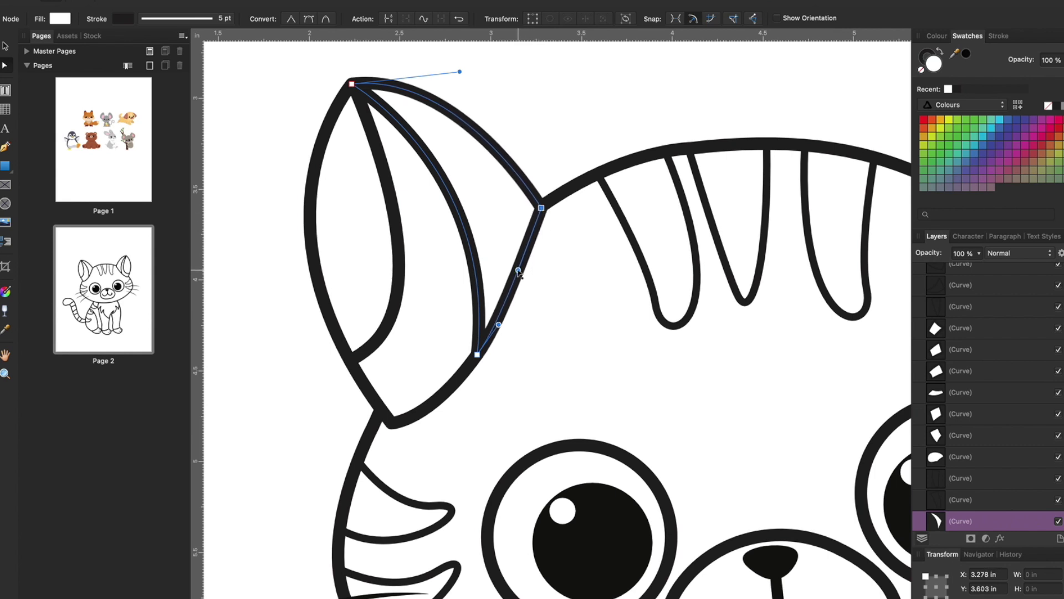
left_click_drag(524, 274, 530, 281)
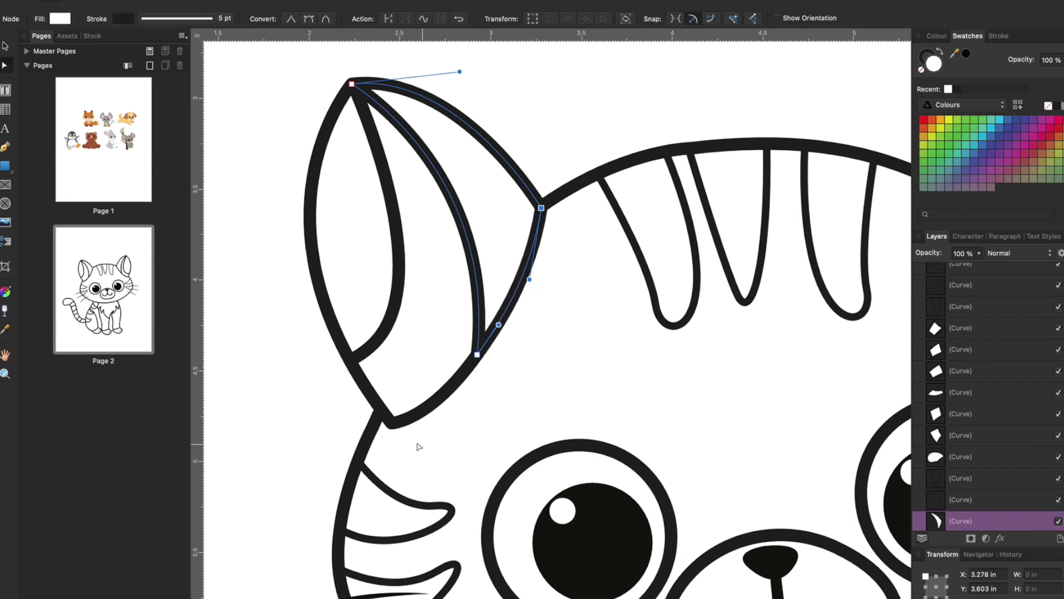
Move the left ear's bottom corner node onto the head outline's side, at about X 2.374 in, Y 4.723 in
left_click(394, 427)
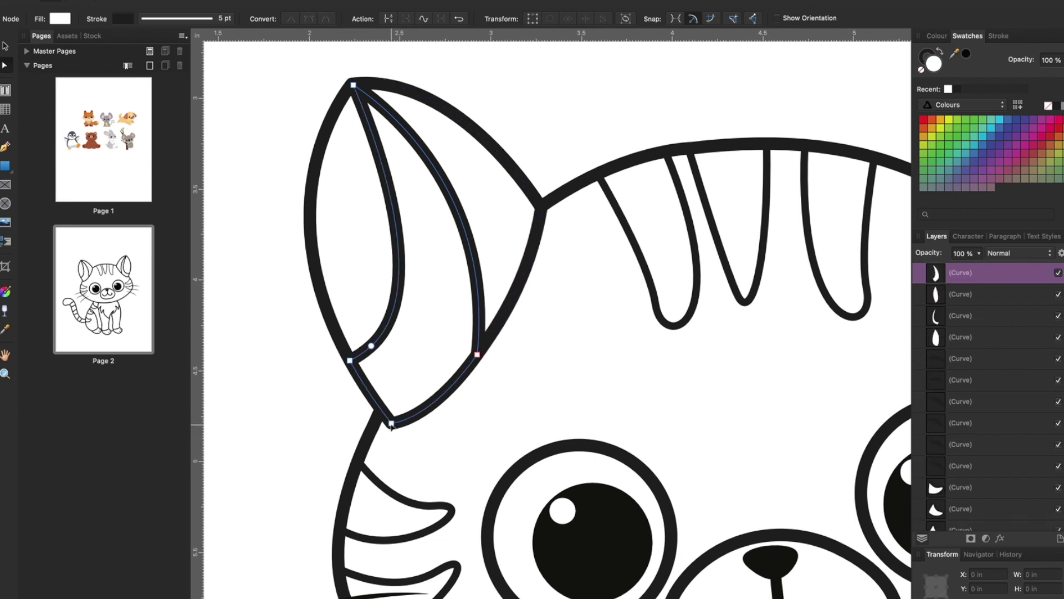
left_click_drag(386, 423, 424, 418)
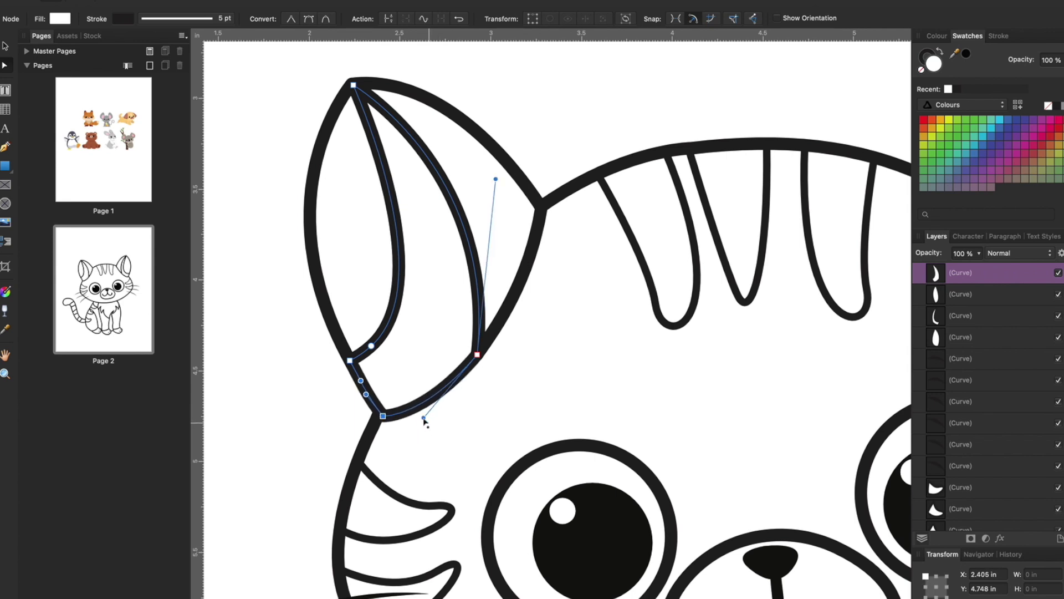
left_click(550, 419)
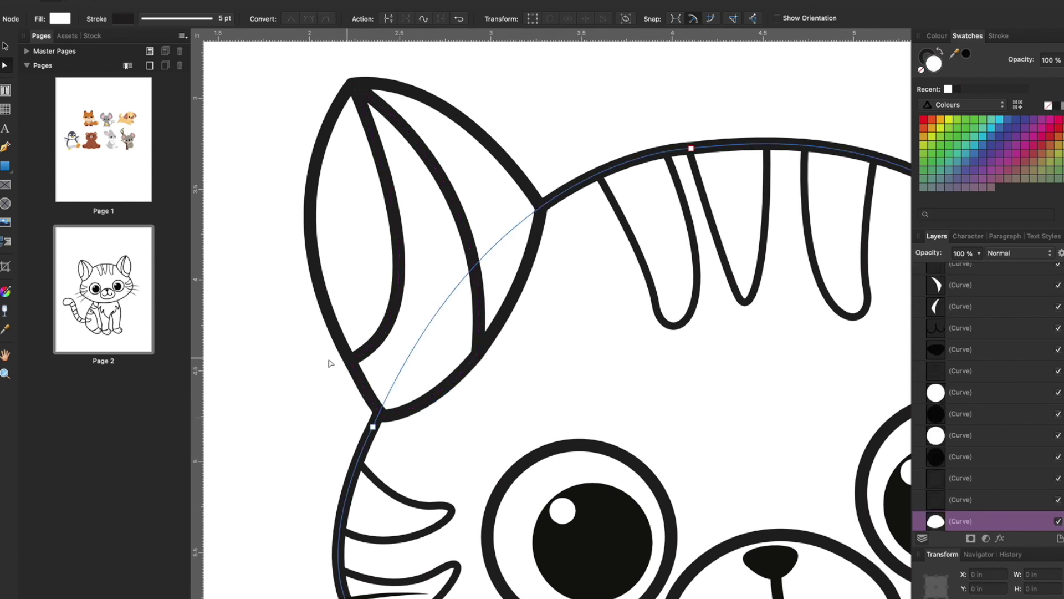
left_click(373, 427)
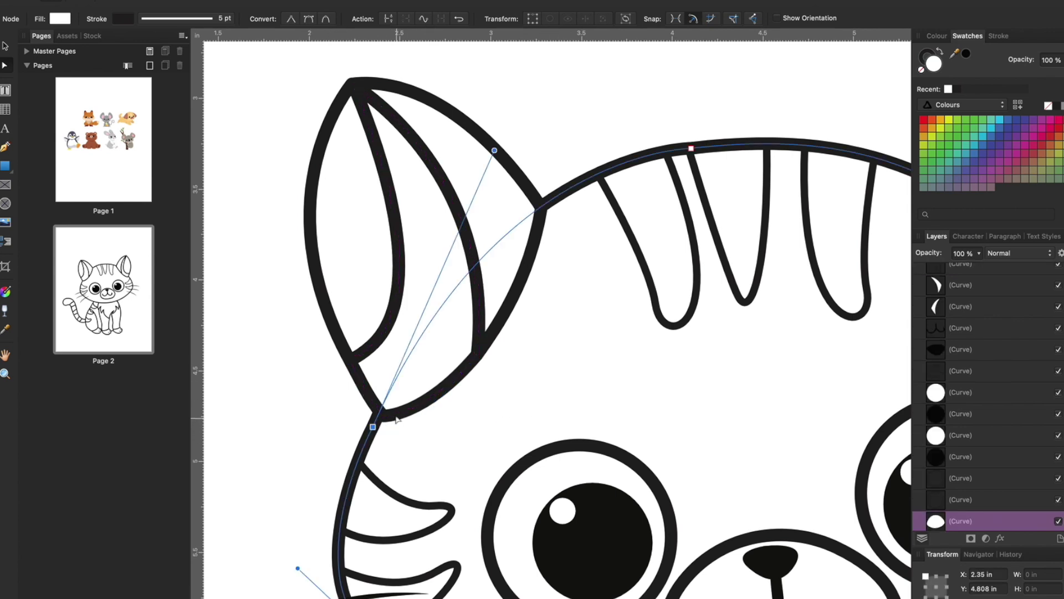
left_click(394, 417)
left_click(378, 417)
left_click_drag(377, 416, 383, 412)
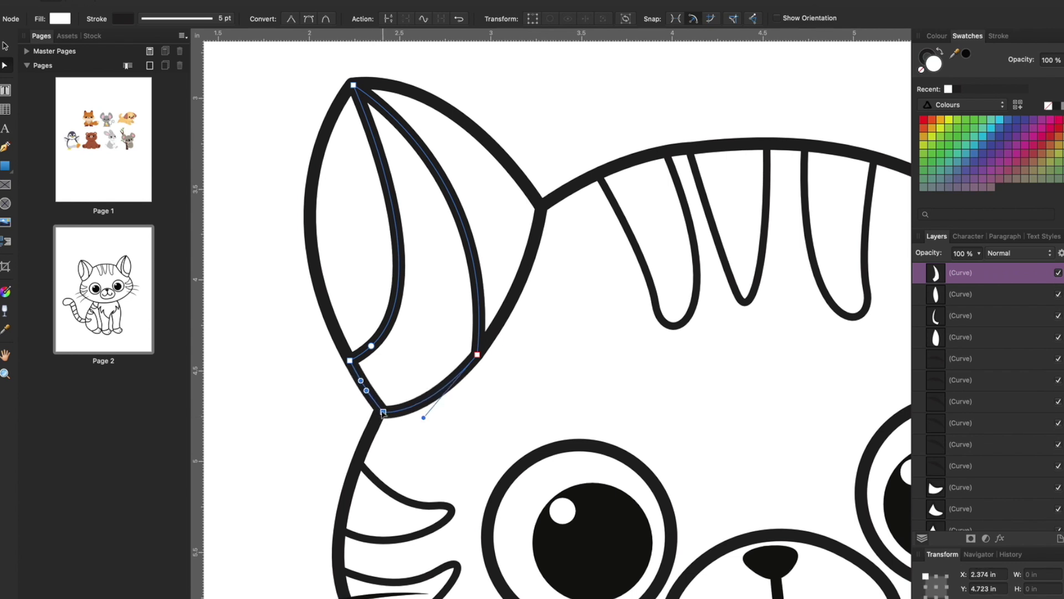
left_click(447, 423)
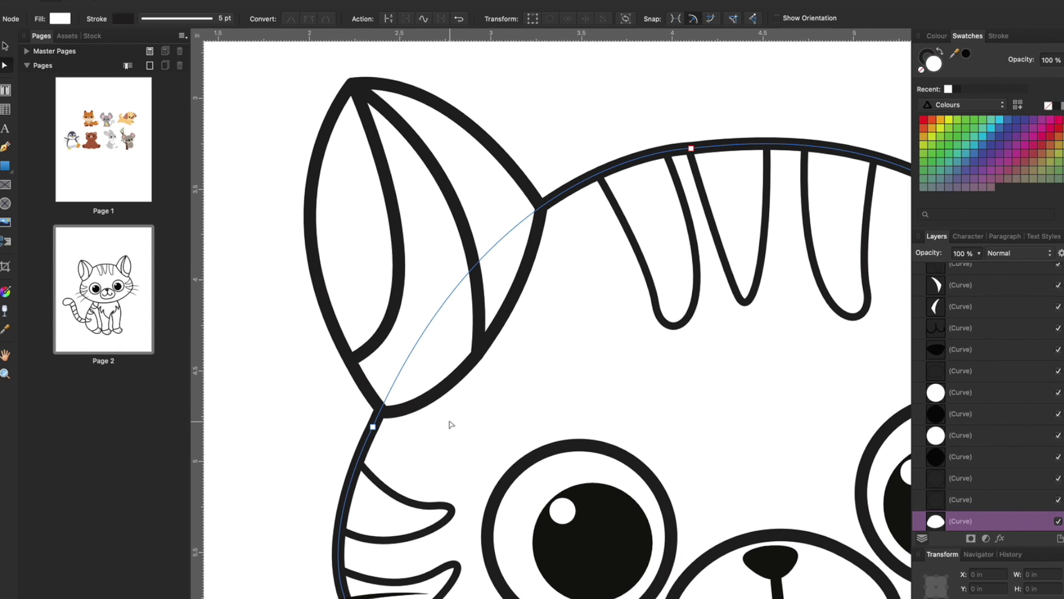
Move the right ear's inner corner node onto the head outline at about X 5.371 in, Y 3.42 in, and bow its lower edge outward
key("super+minus")
key("super+minus")
key("super+minus")
key("super+minus")
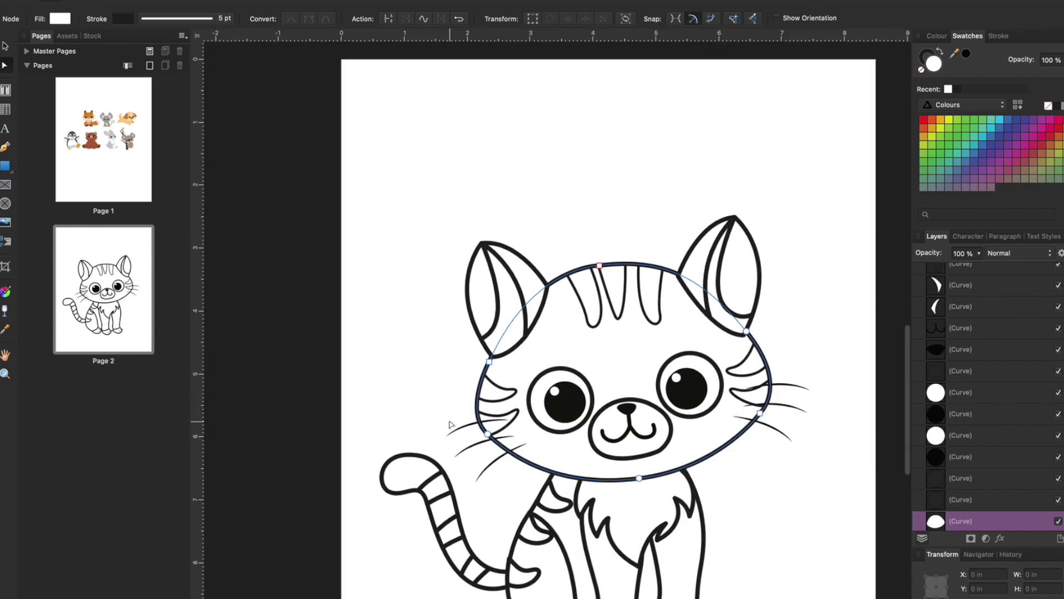
scroll(595, 202, "right", 3)
left_click(595, 202)
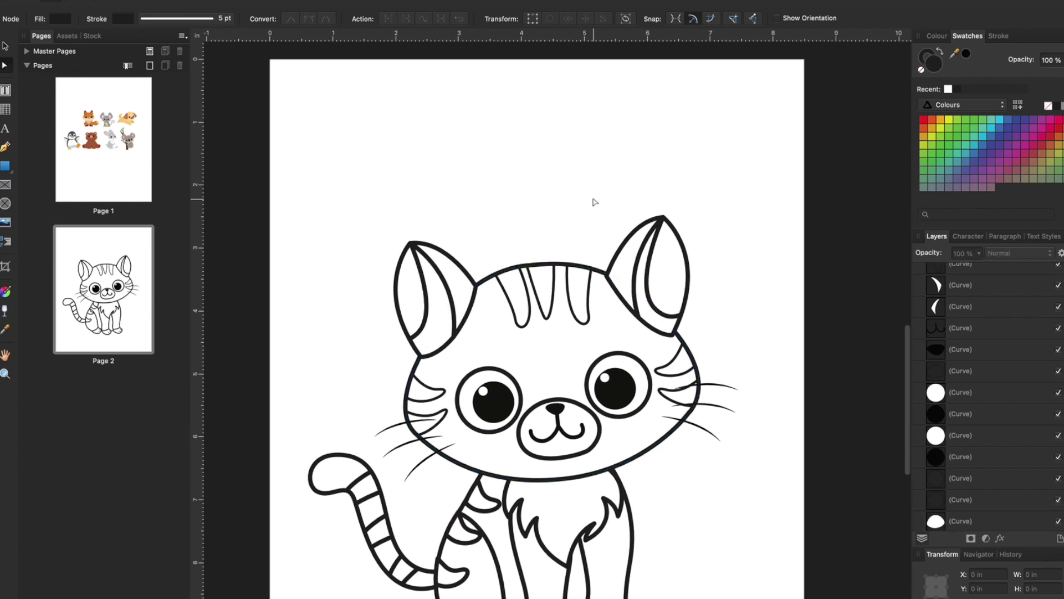
scroll(594, 202, "right", 2)
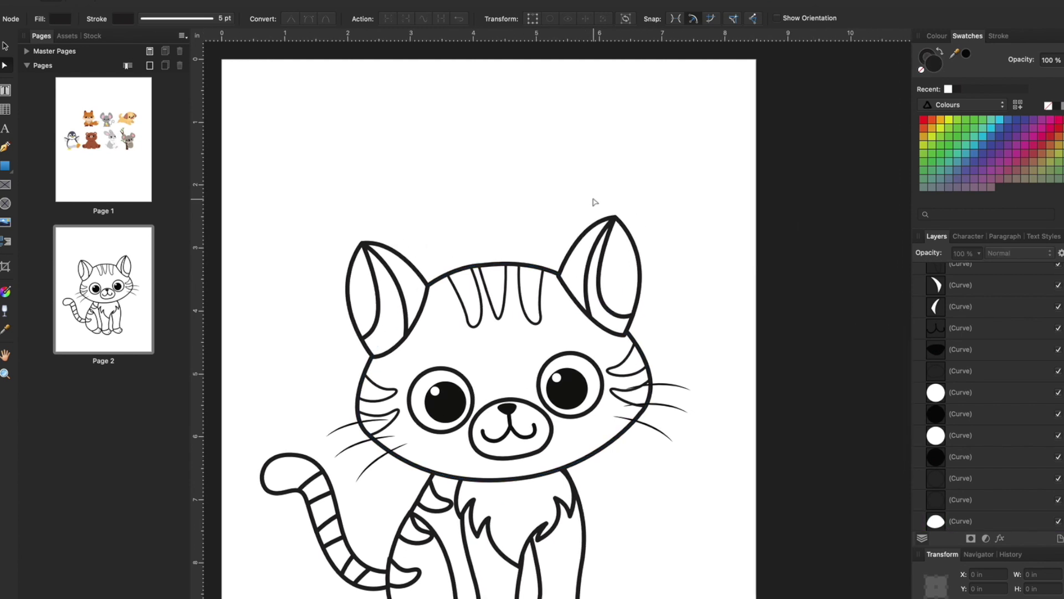
key("z")
left_click_drag(327, 225, 411, 283)
left_click_drag(771, 327, 662, 322)
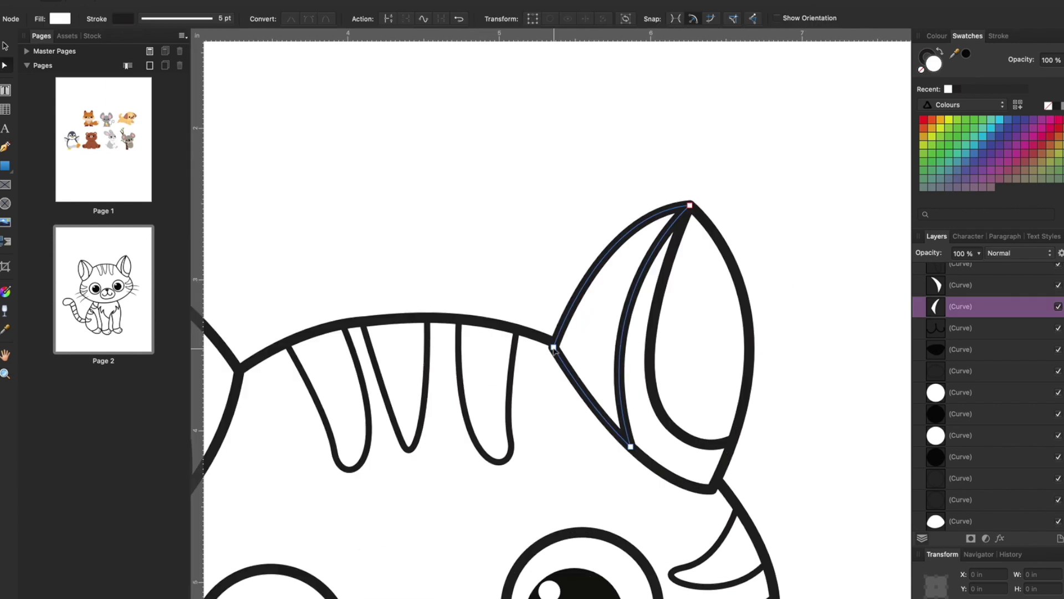
left_click(553, 347)
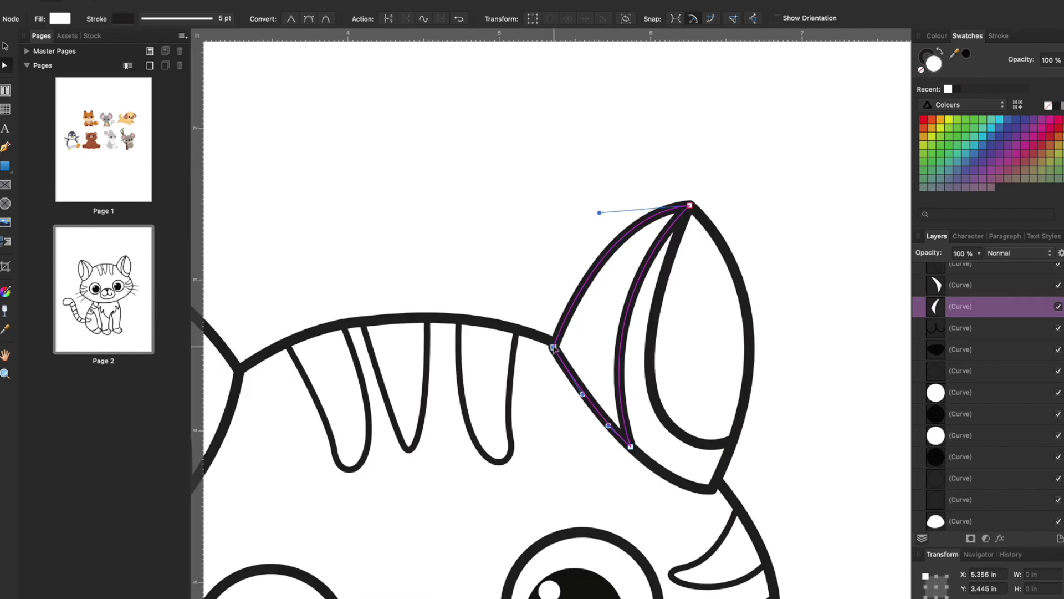
left_click_drag(555, 347, 558, 344)
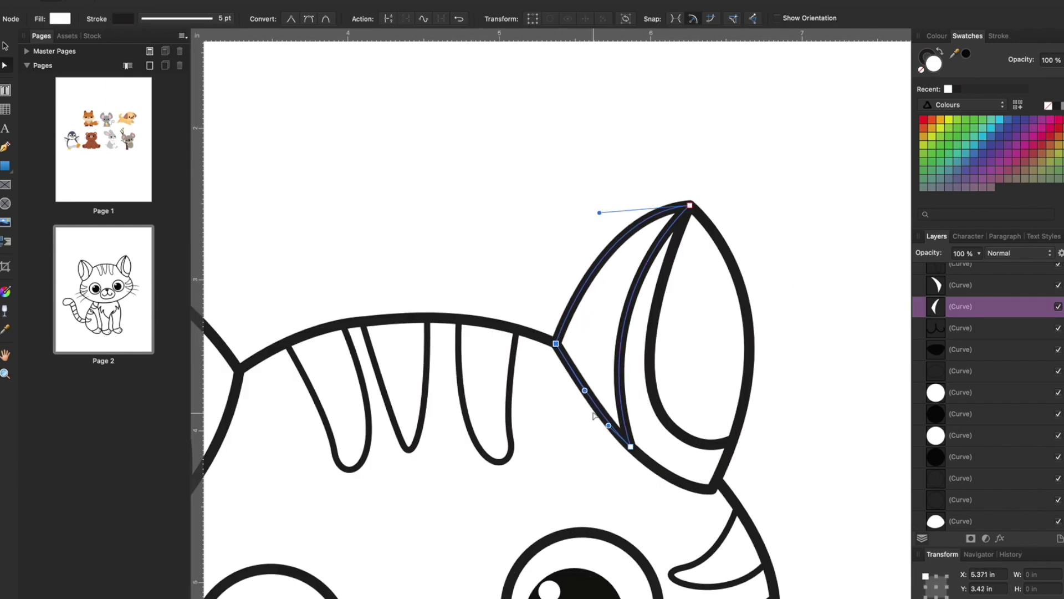
left_click_drag(581, 395, 576, 399)
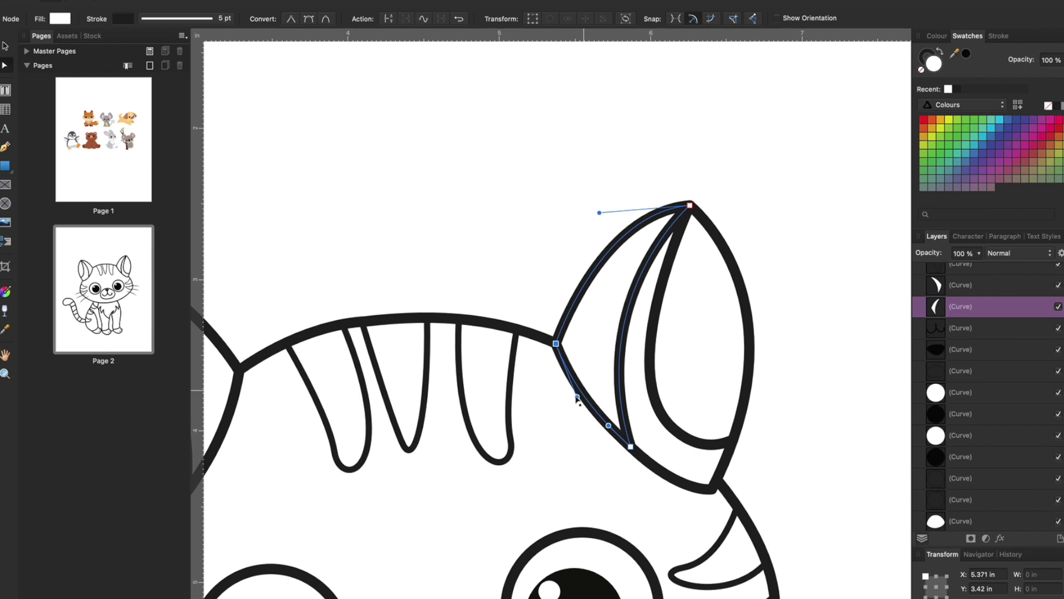
Move the right ear's bottom corner node so it meets the side of the head outline
left_click(712, 492)
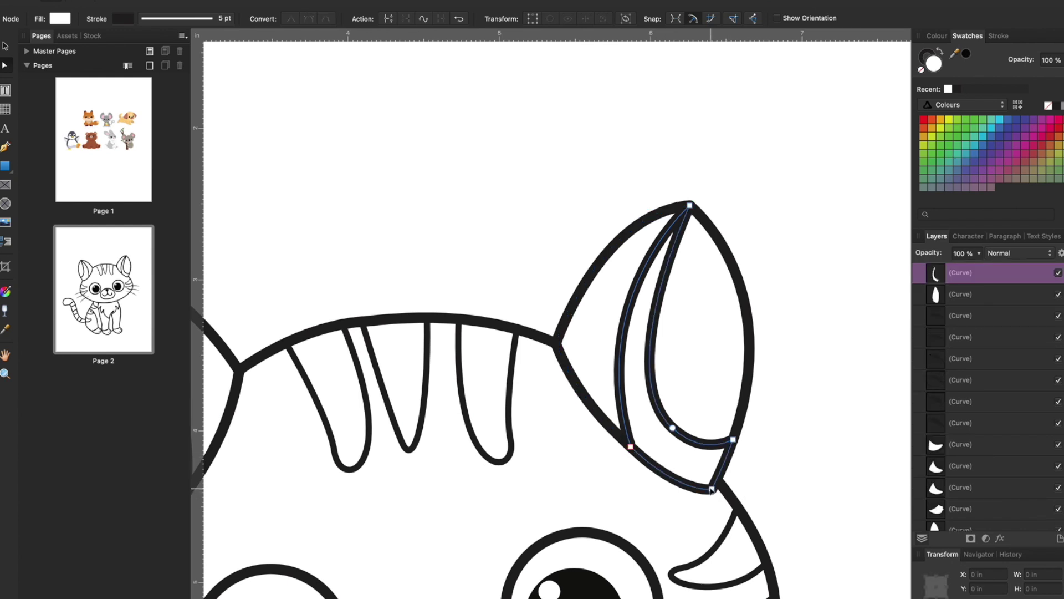
left_click_drag(713, 490, 720, 489)
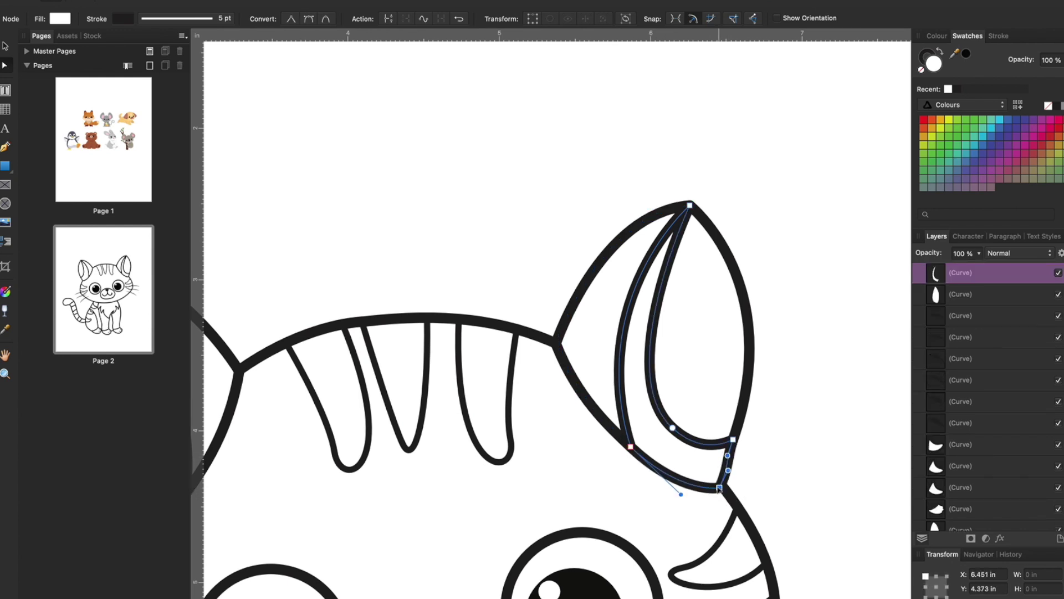
key("super+z")
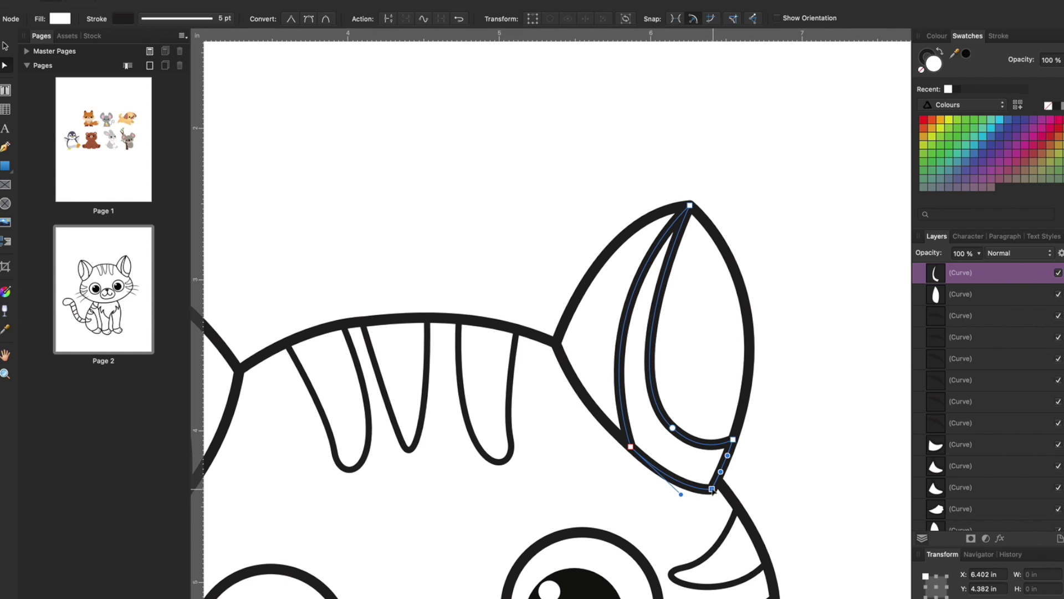
left_click_drag(714, 489, 719, 483)
left_click(793, 480)
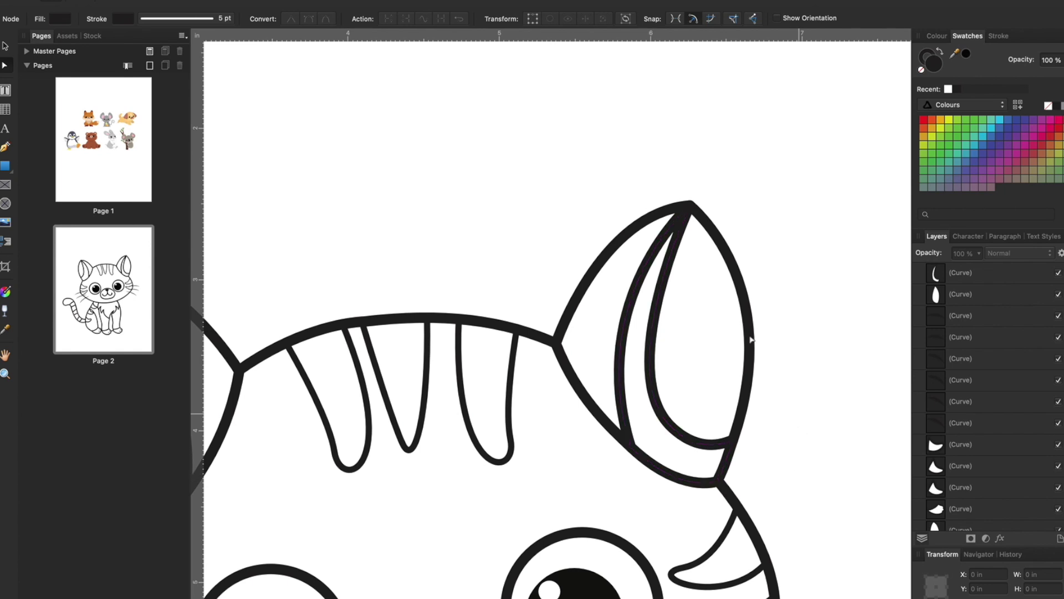
Check the stroke width of the rightmost forehead stripe as a reference for the three body stripes
scroll(654, 365, "down", 4)
scroll(654, 364, "left", 2)
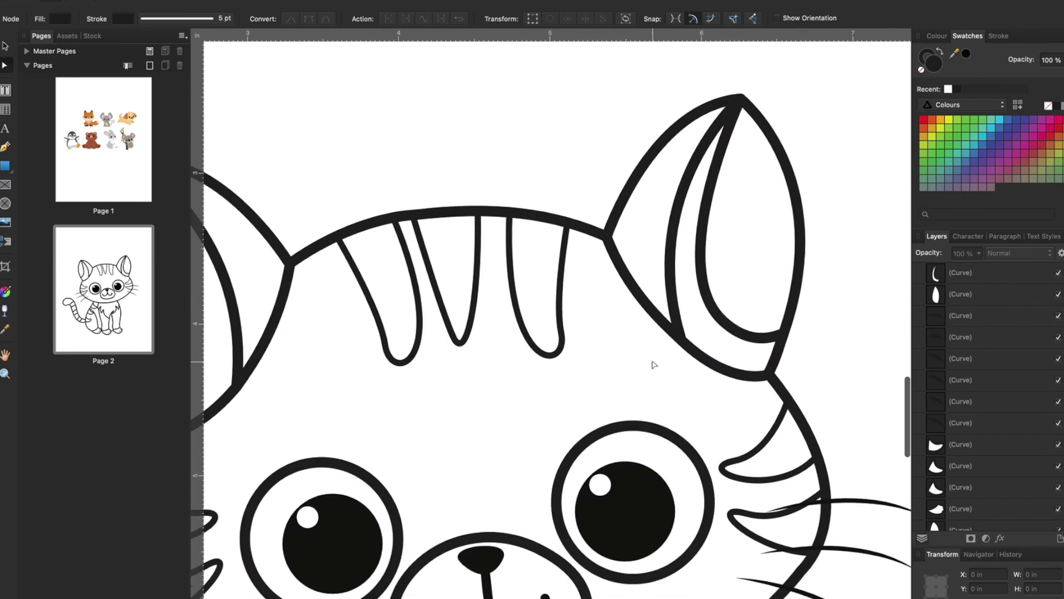
scroll(652, 361, "down", 2, "ctrl")
scroll(653, 361, "down", 3)
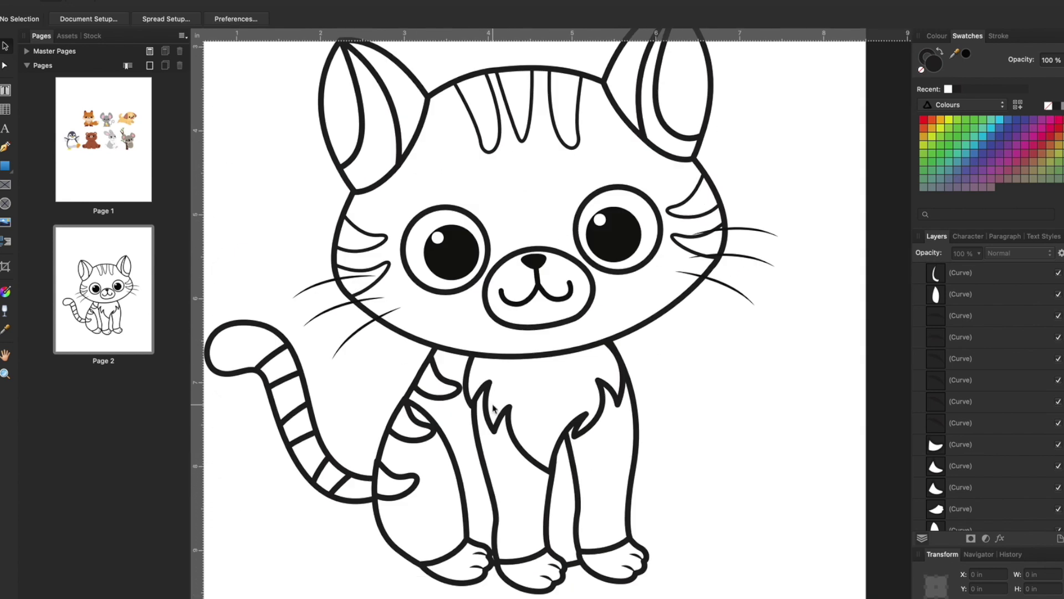
left_click(452, 384)
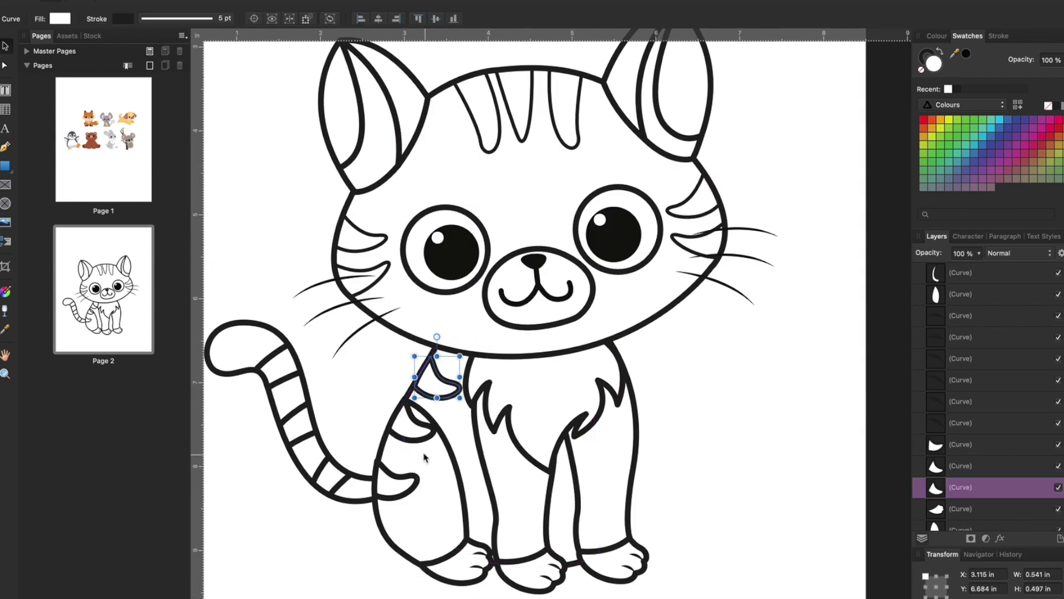
left_click(404, 442, "shift")
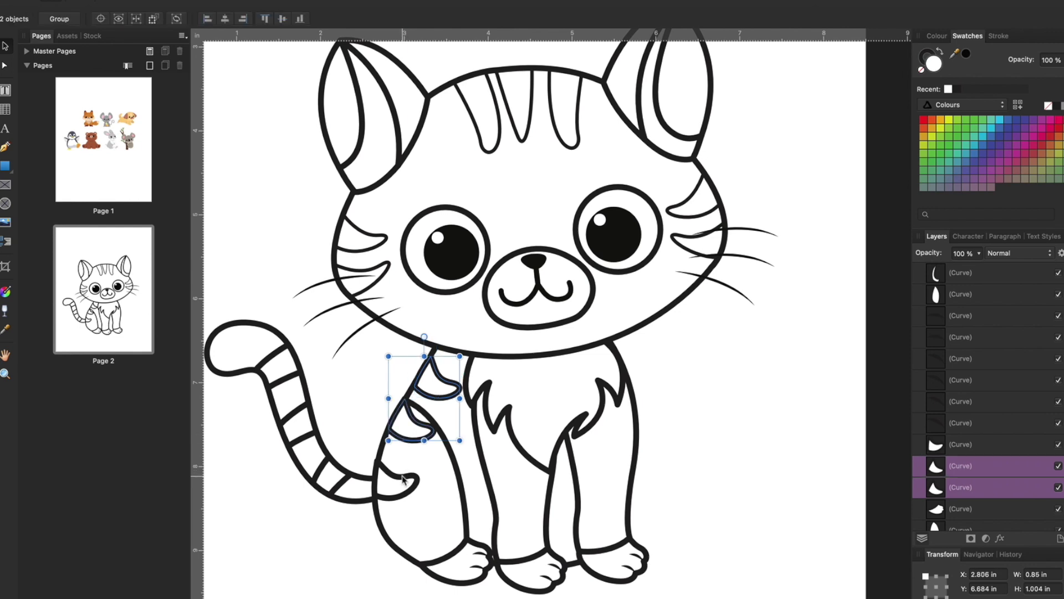
left_click(408, 480, "shift")
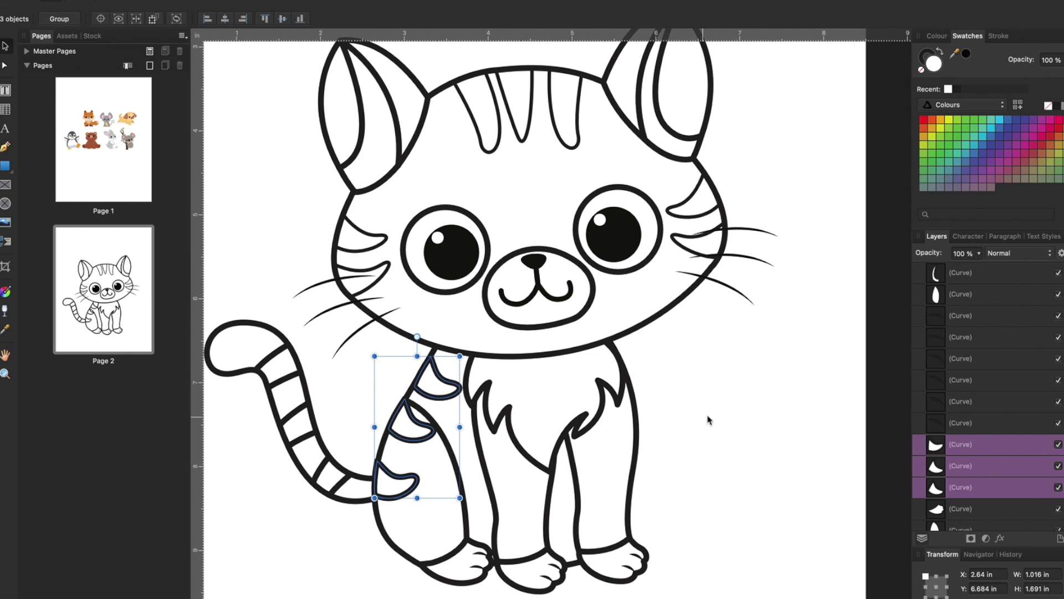
left_click(576, 140)
left_click(999, 36)
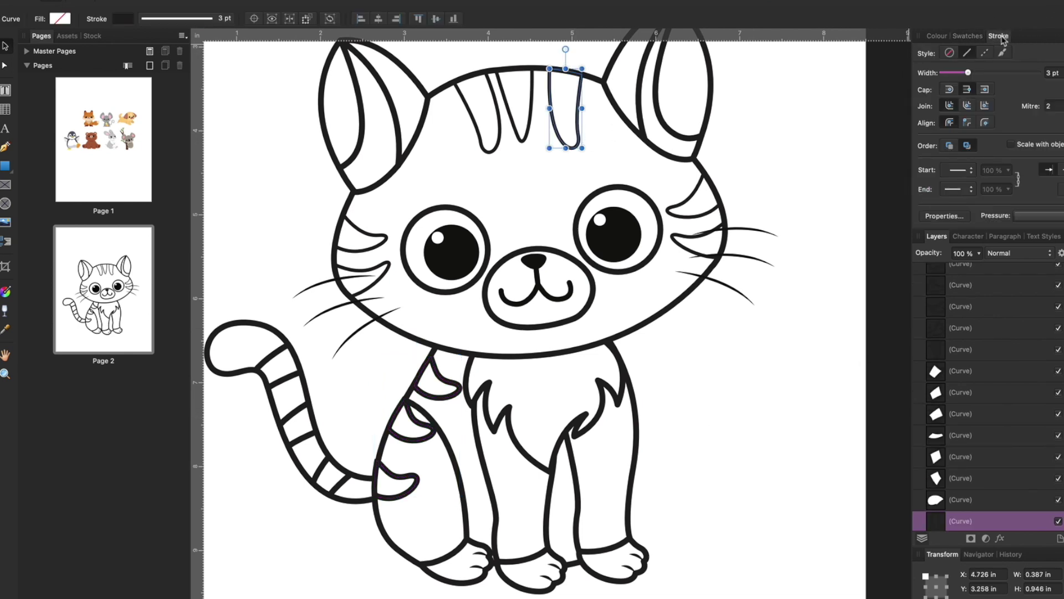
Select the three stripes on the cat's back and hind leg and set their stroke width to 3 pt
left_click(453, 394)
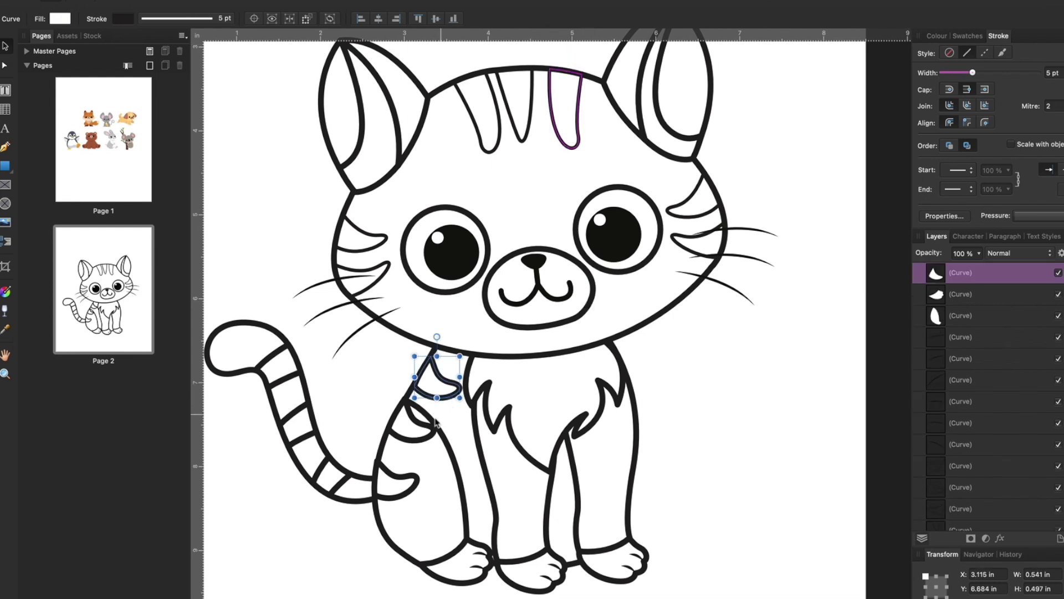
left_click(414, 439, "shift")
left_click(403, 495, "shift")
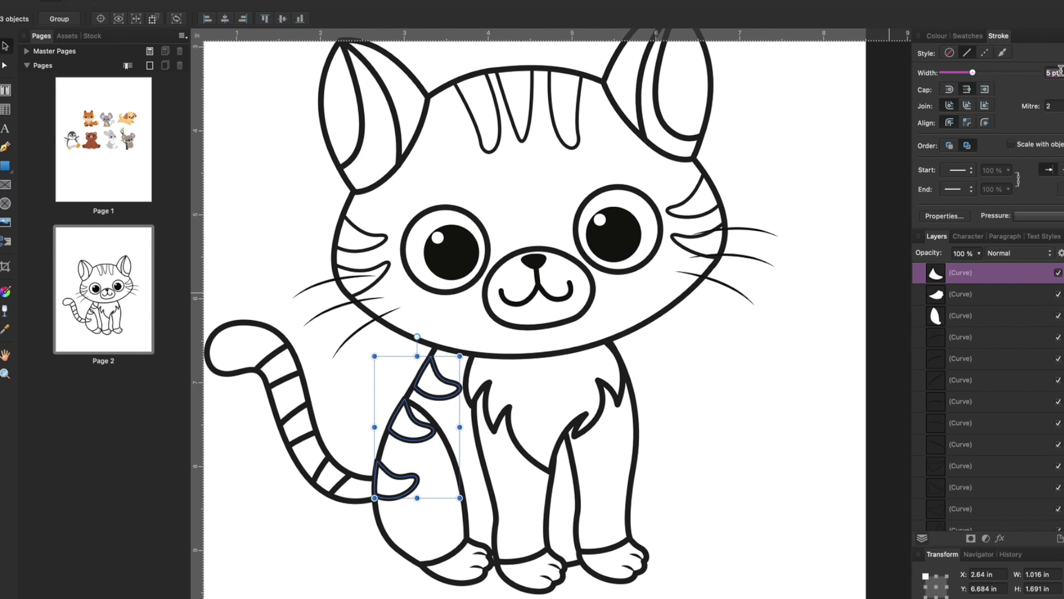
type("3")
key("Return")
Set the stroke width of the tail segment around its middle to 3 pt
left_click(301, 413)
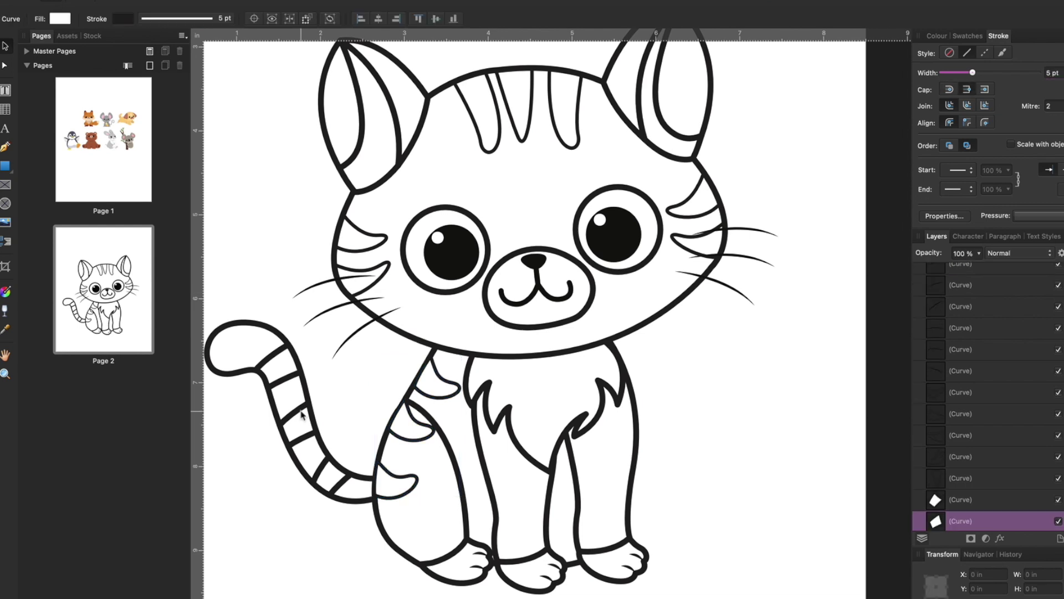
left_click(1061, 72)
type("3")
key("Return")
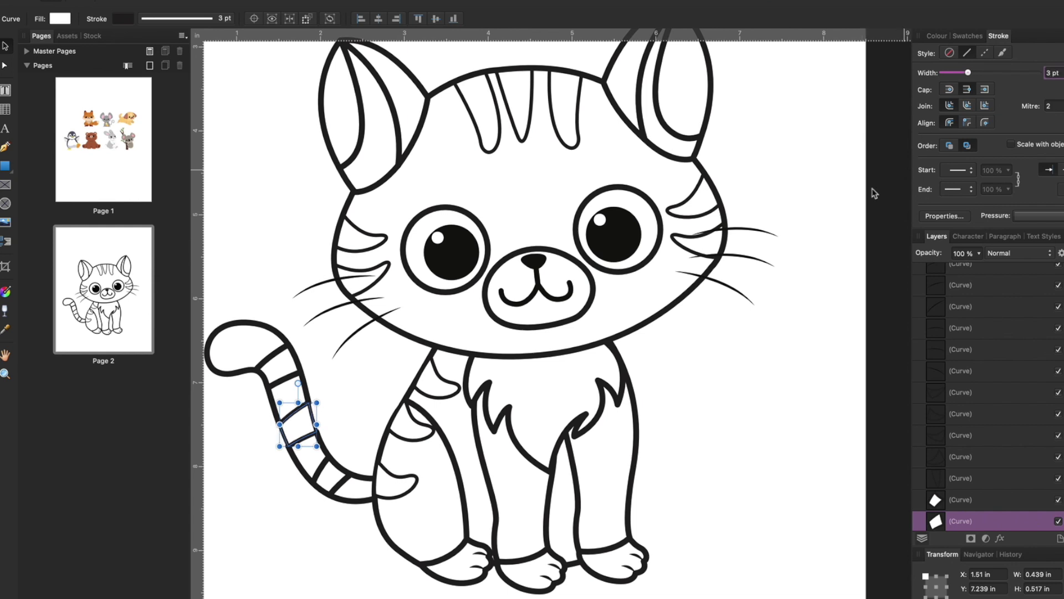
Try a 3 pt stroke width on the oval muzzle outline and undo it
left_click(582, 317)
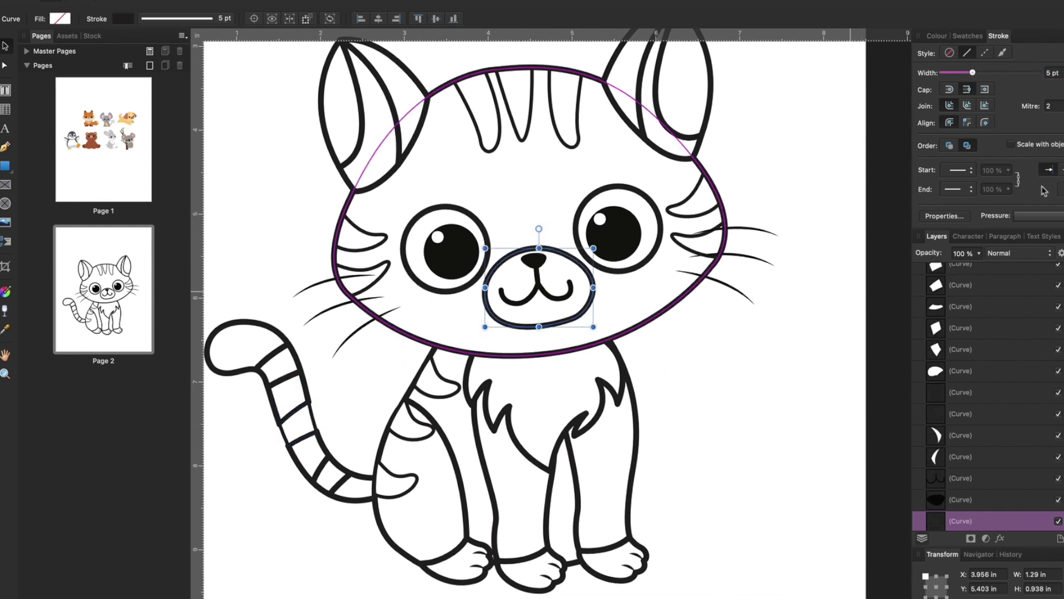
left_click(1061, 71)
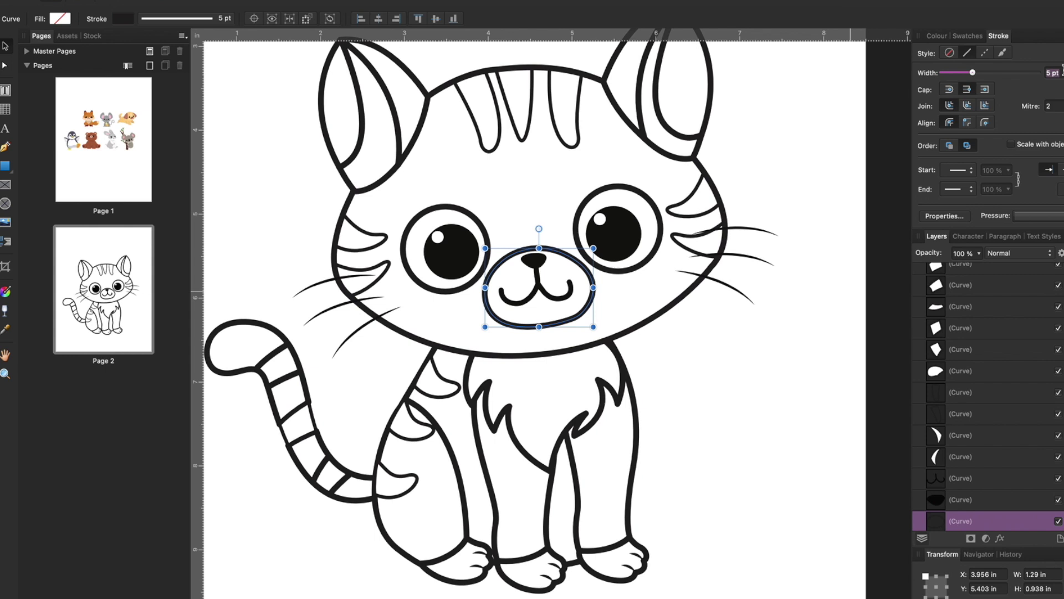
type("3")
key("Return")
left_click(785, 408)
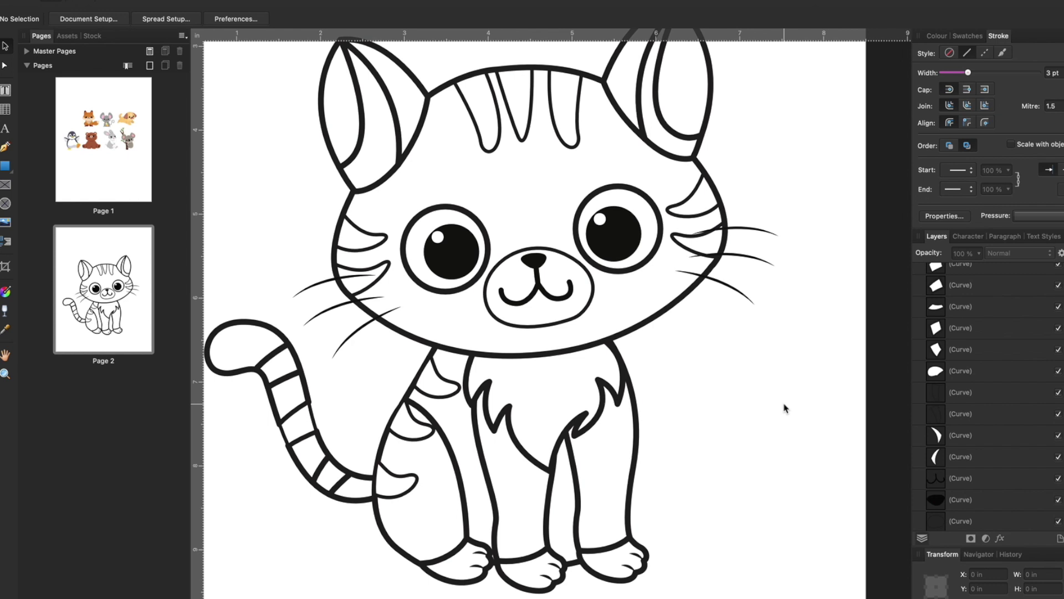
key("super+z")
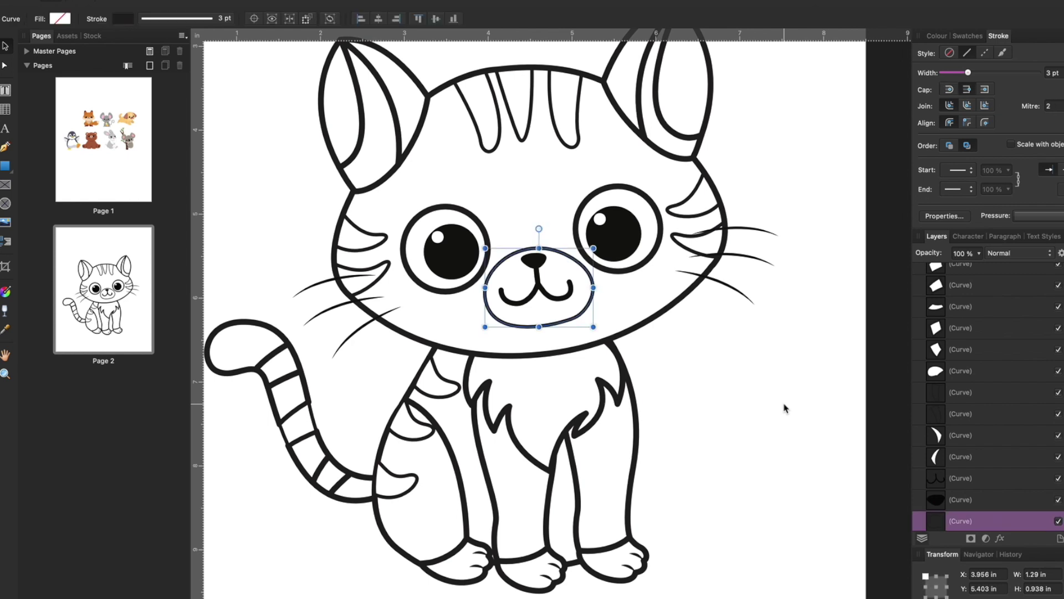
left_click(785, 408)
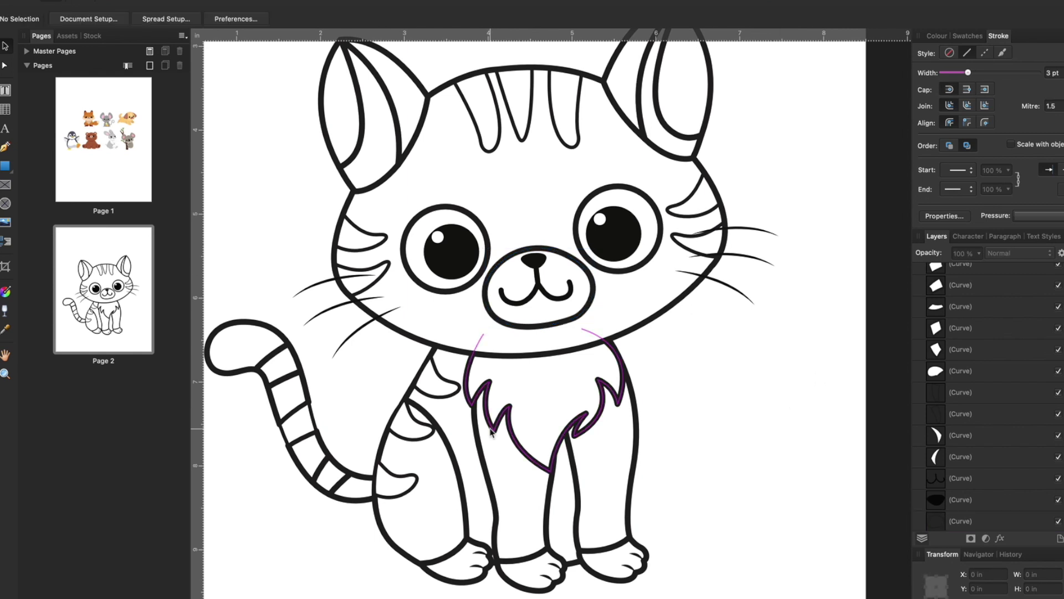
Nudge the middle body stripe straight down to about Y 7.257 in, below the top of the hind leg
key("a")
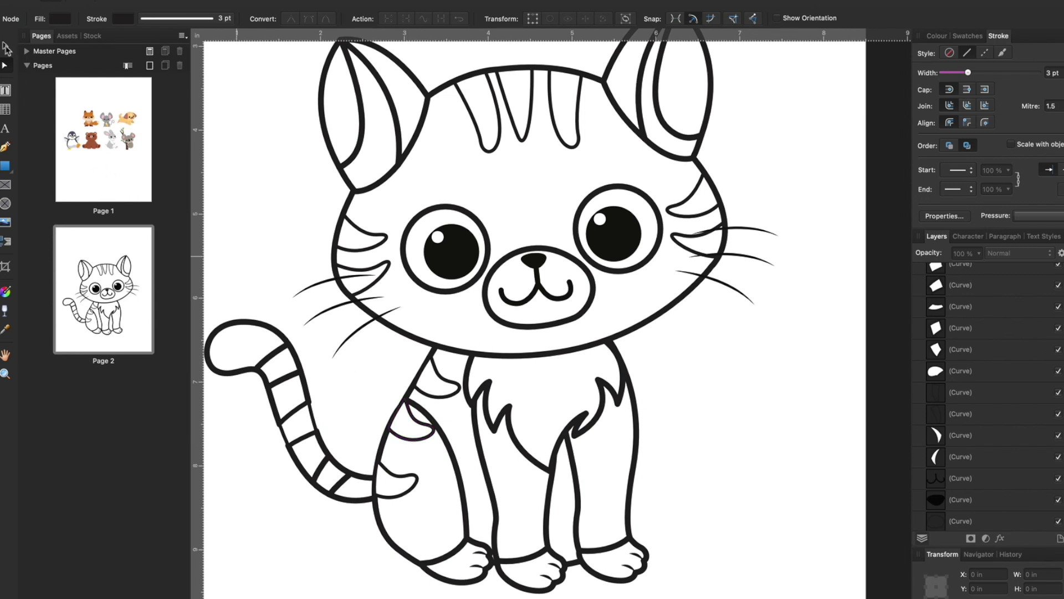
left_click(5, 49)
left_click(405, 437)
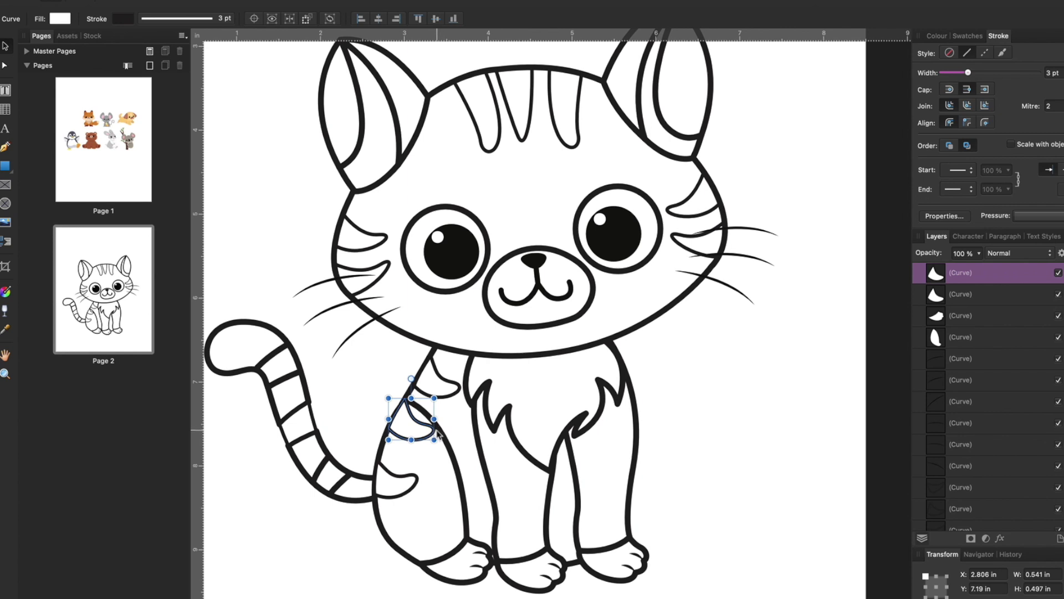
left_click_drag(401, 429, 401, 429)
key("Down")
key("Down")
key("Down")
key("Down")
key("Down")
key("Down")
key("Down")
key("Down")
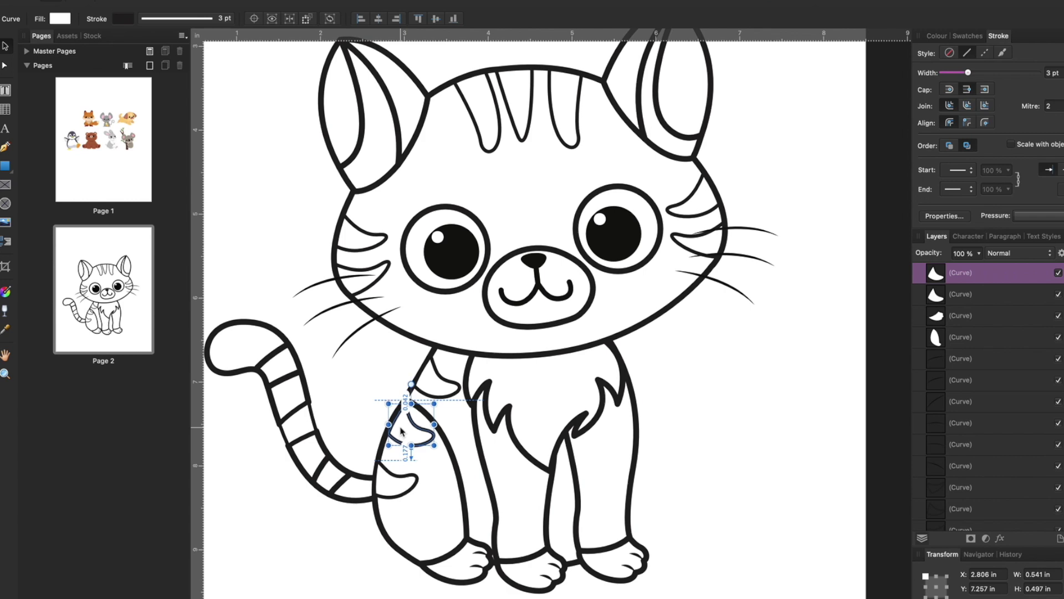
Adjust the top node of the middle body stripe and the hind leg's top node so both meet the back outline
key("z")
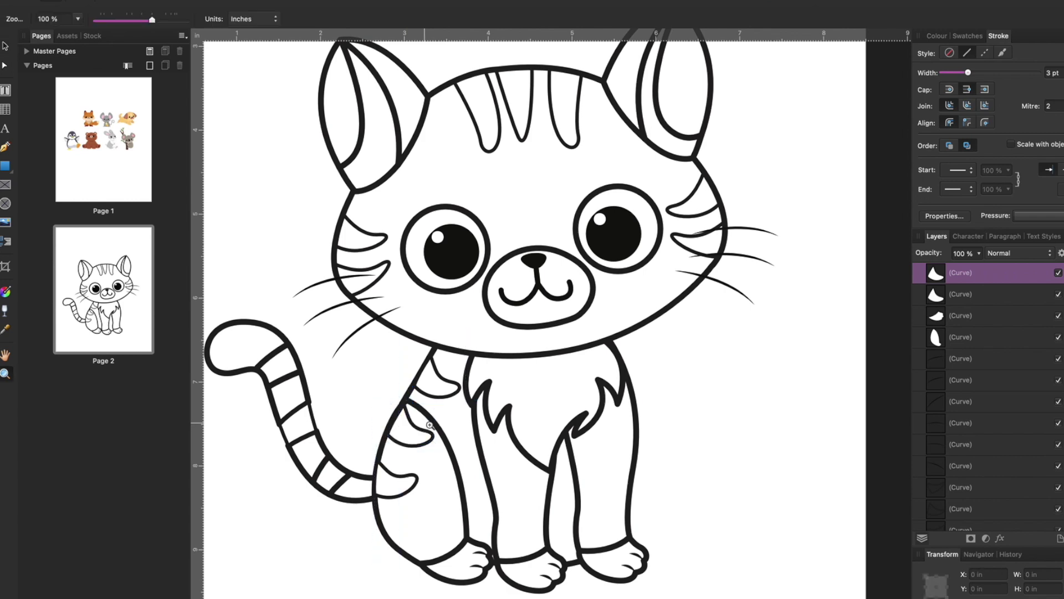
left_click_drag(425, 423, 704, 452)
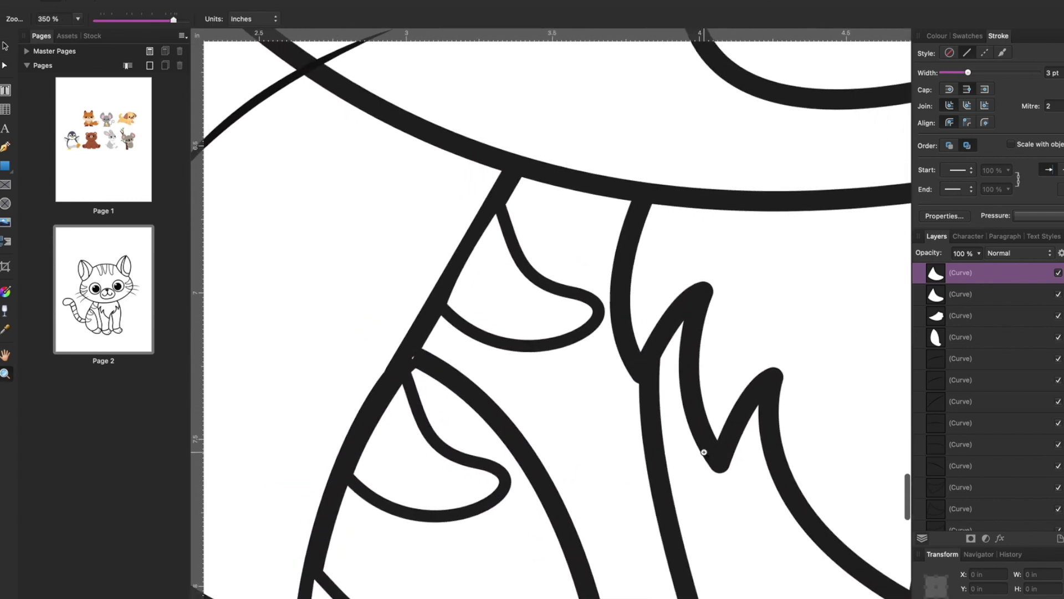
key("a")
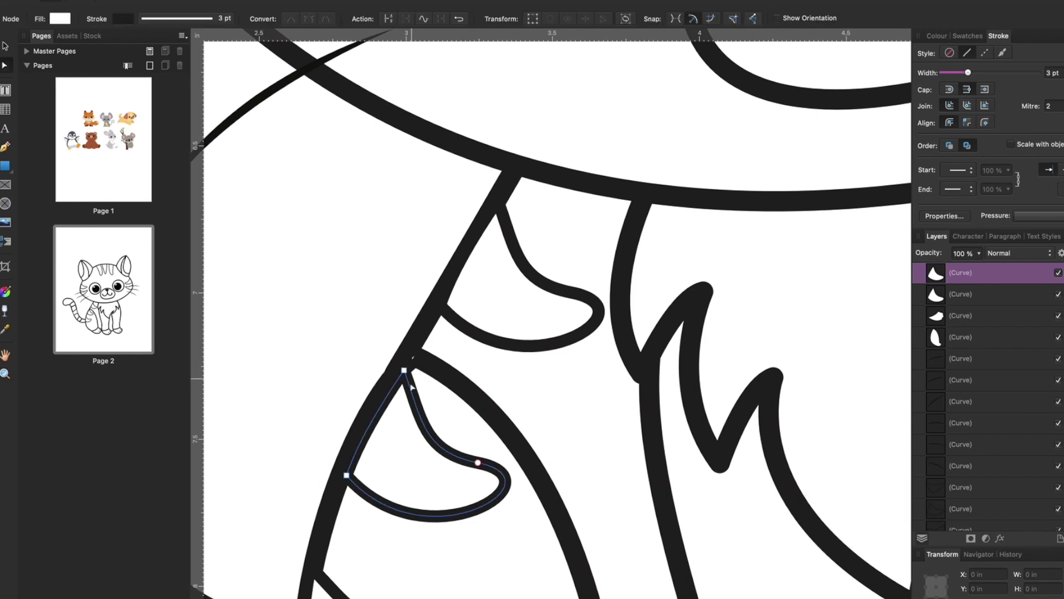
left_click(404, 370)
left_click_drag(400, 365, 397, 358)
left_click(420, 367)
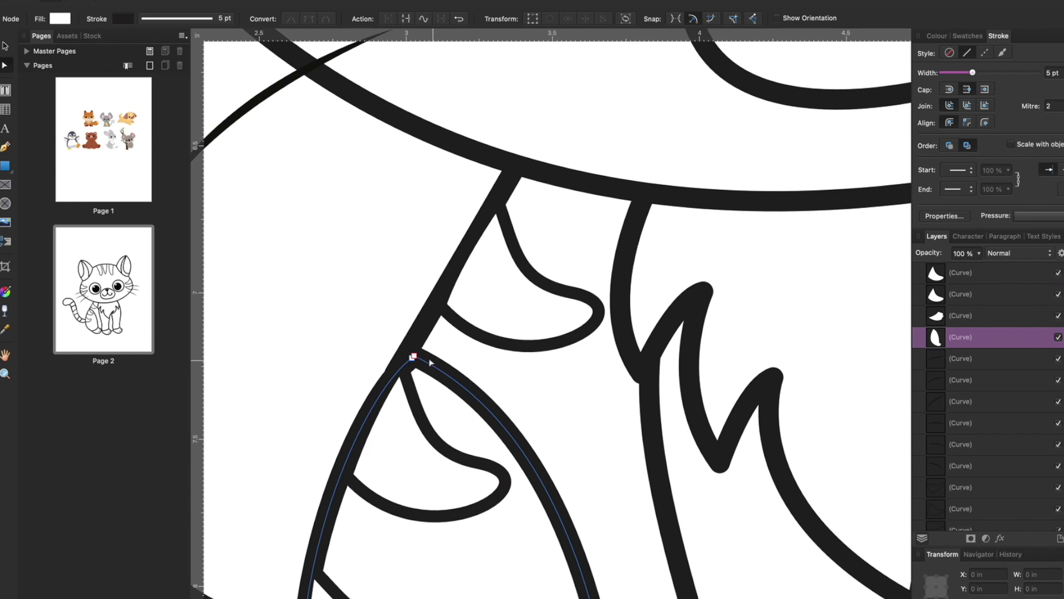
left_click_drag(412, 355, 408, 356)
left_click(326, 307)
Move the bottom tip node of the chest fur outward past the front leg line, to about X 4.87 in, Y 8.088 in
scroll(334, 313, "down", 10)
scroll(333, 313, "left", 5)
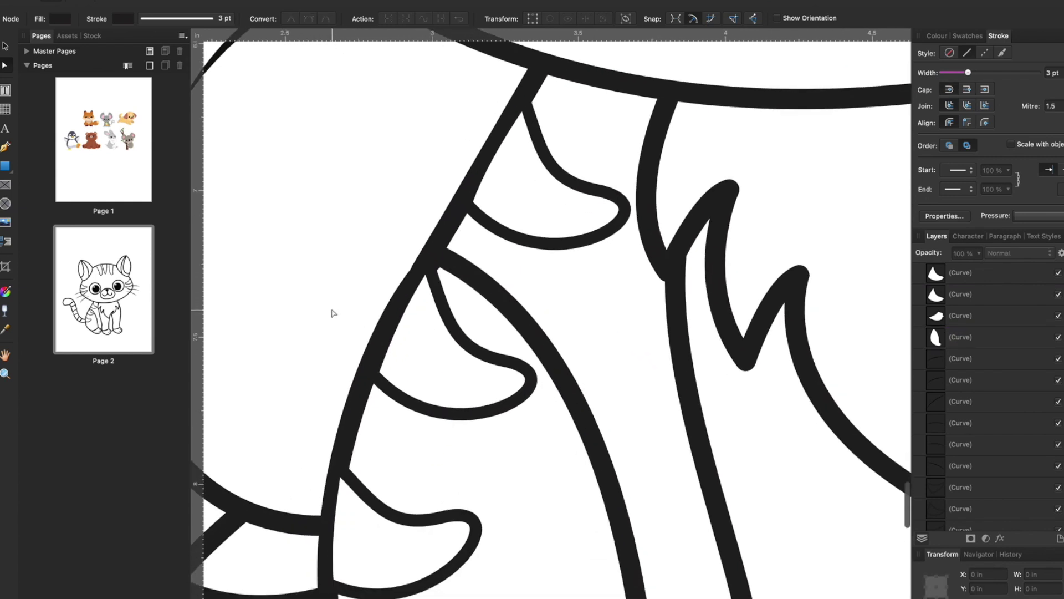
scroll(272, 303, "right", 10)
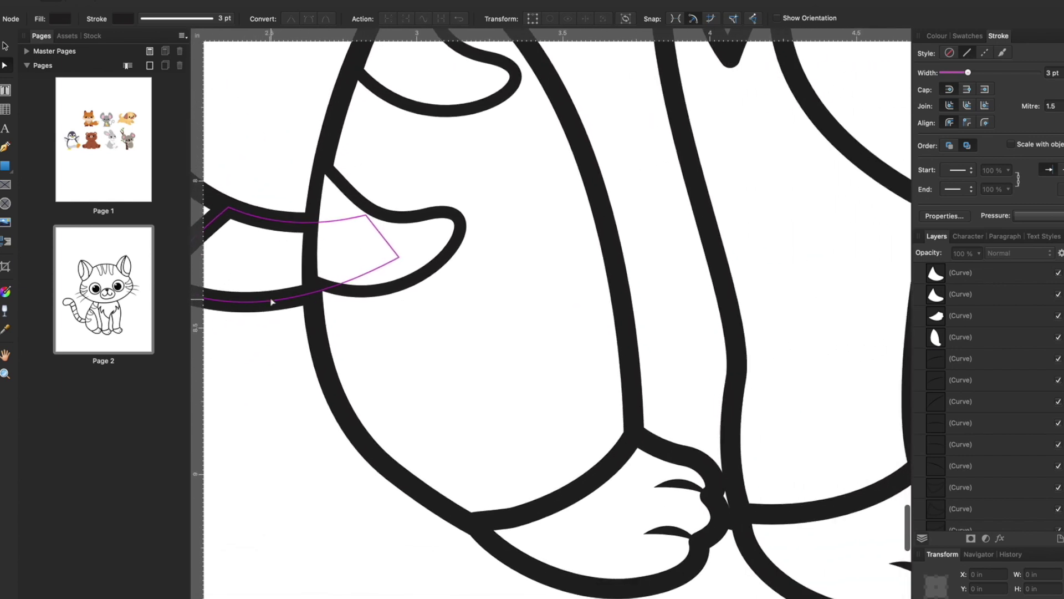
scroll(272, 302, "up", 3)
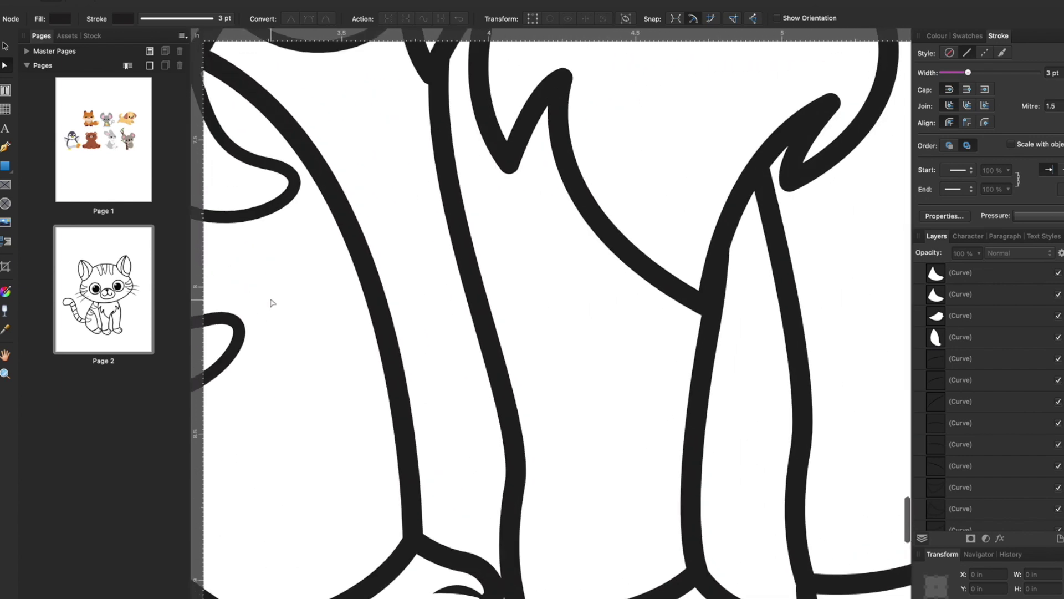
scroll(272, 303, "right", 2)
scroll(272, 302, "up", 1)
key("super+minus")
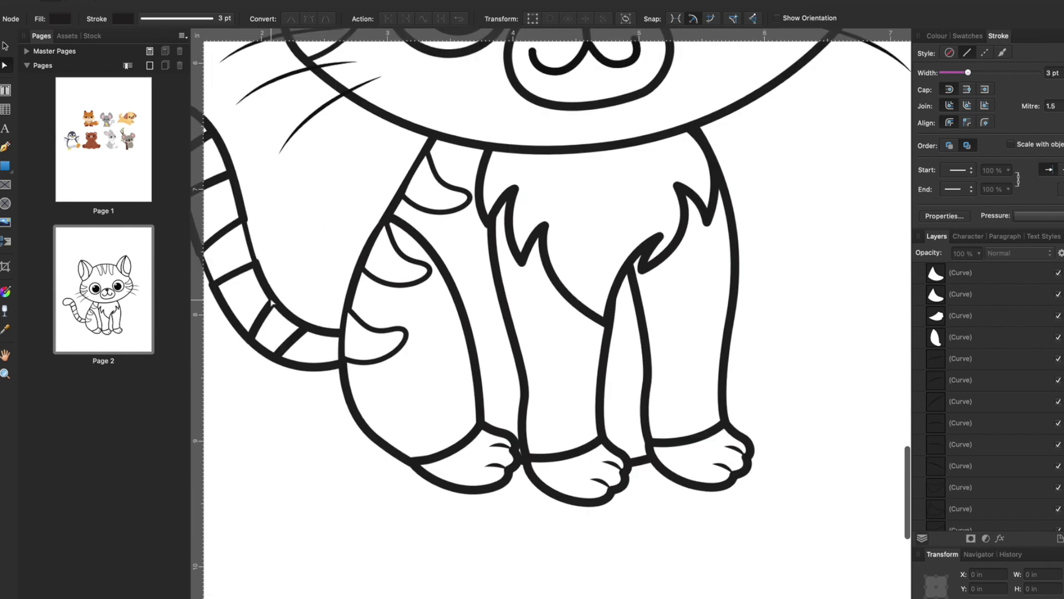
scroll(272, 303, "up", 5)
scroll(272, 303, "right", 2)
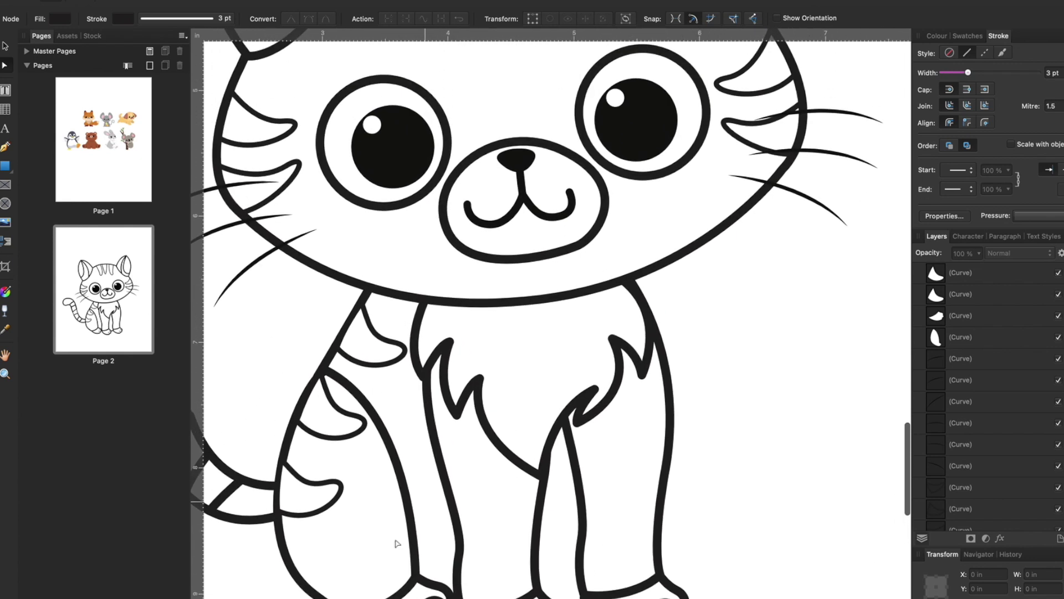
left_click(543, 476)
left_click(542, 477)
left_click_drag(542, 478, 558, 479)
left_click(748, 466)
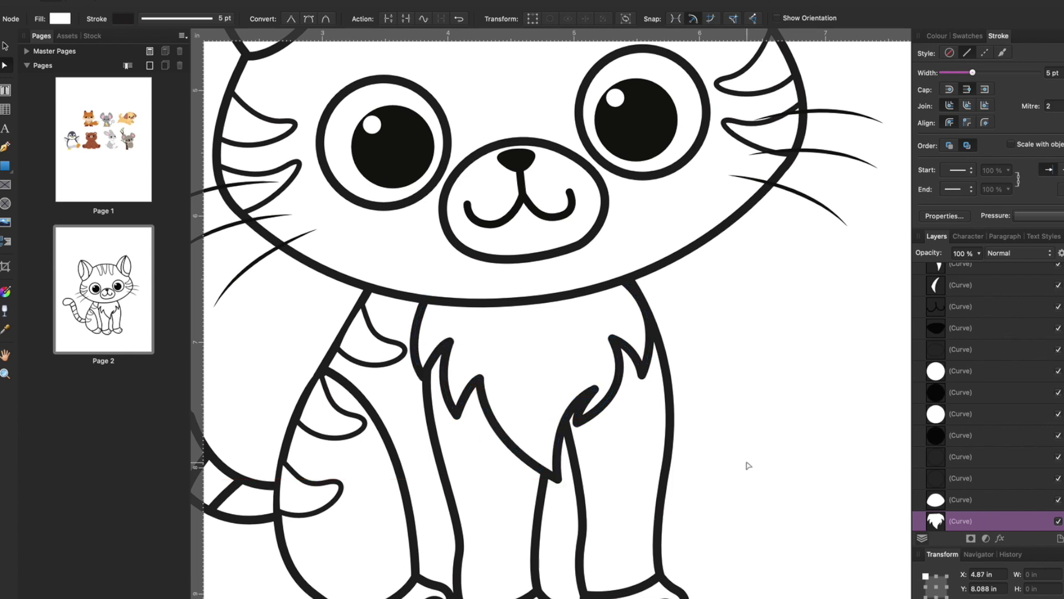
Set the stroke width of the middle tail segment to 5 pt to match the rest of the tail
scroll(748, 465, "down", 5)
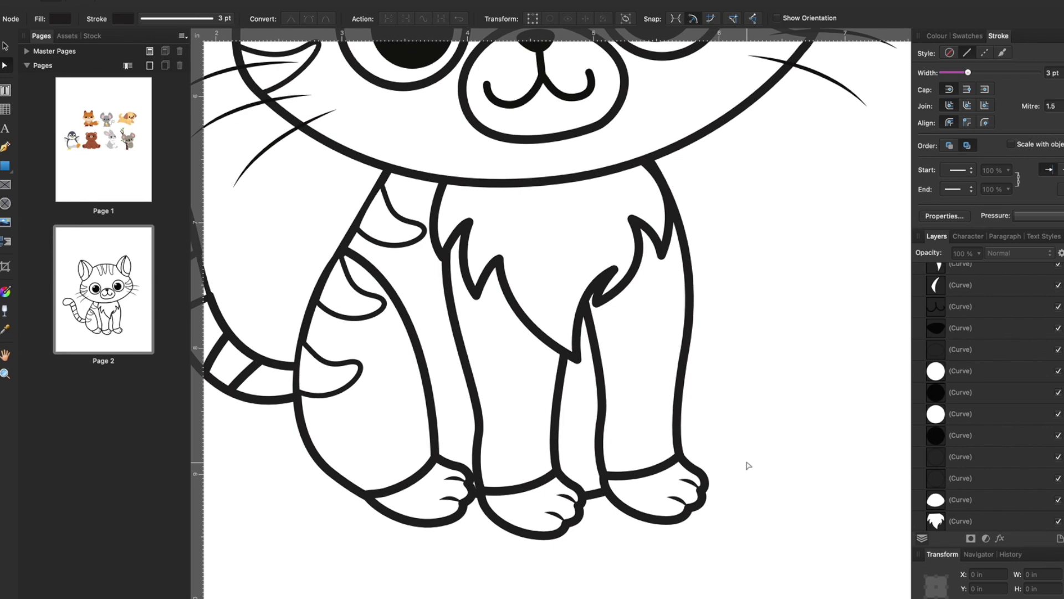
scroll(748, 465, "up", 5)
scroll(748, 466, "down", 8)
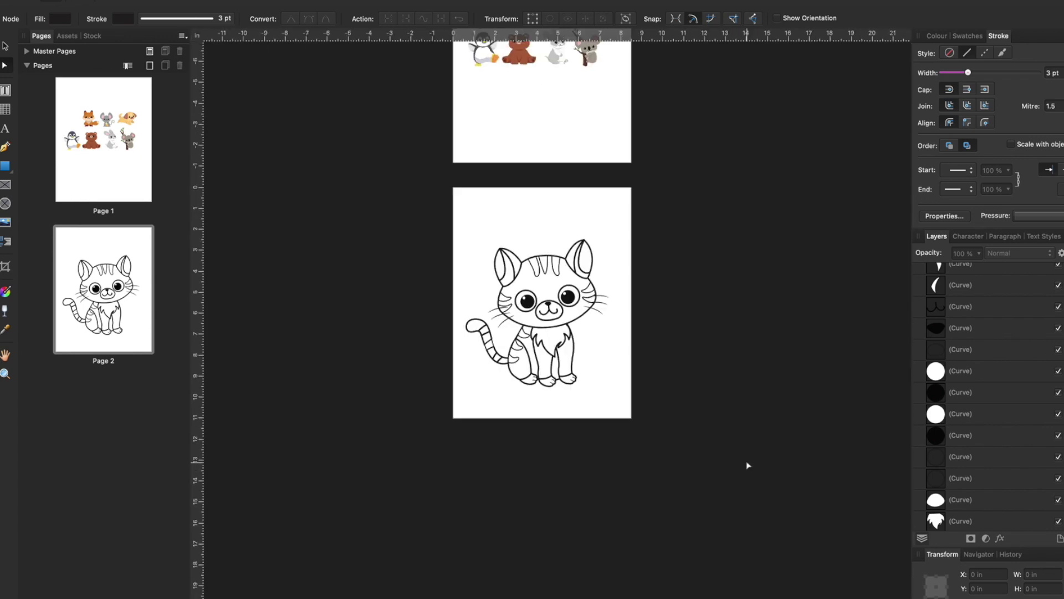
key("ctrl+0")
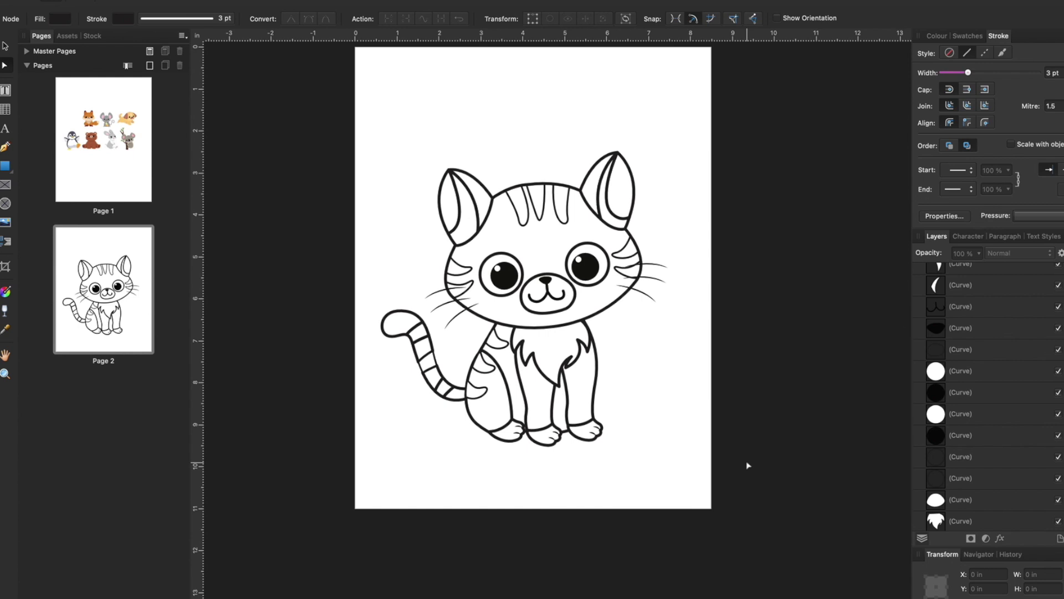
key("z")
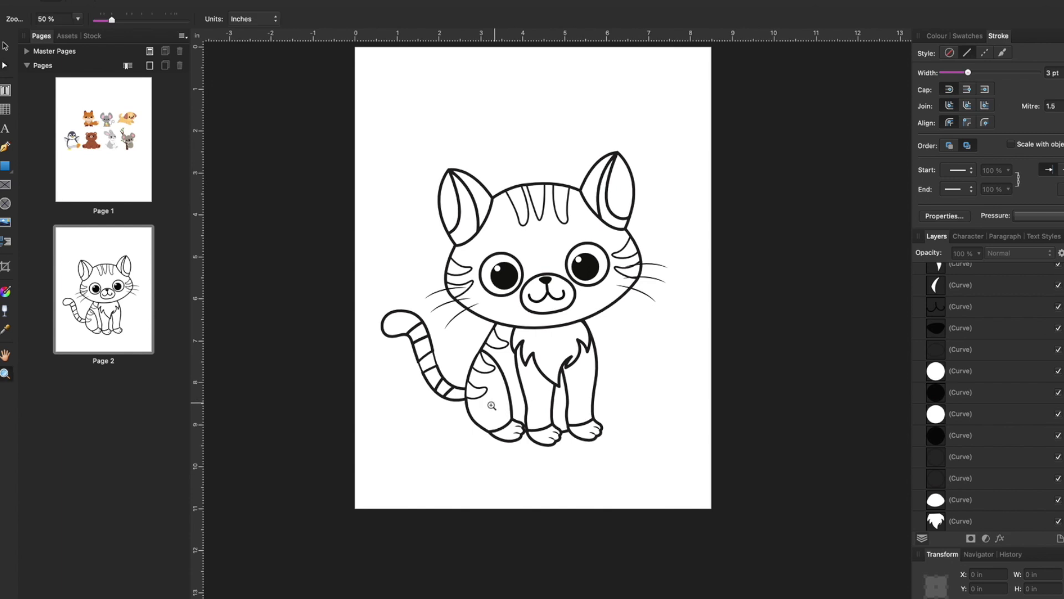
key("v")
left_click(434, 364)
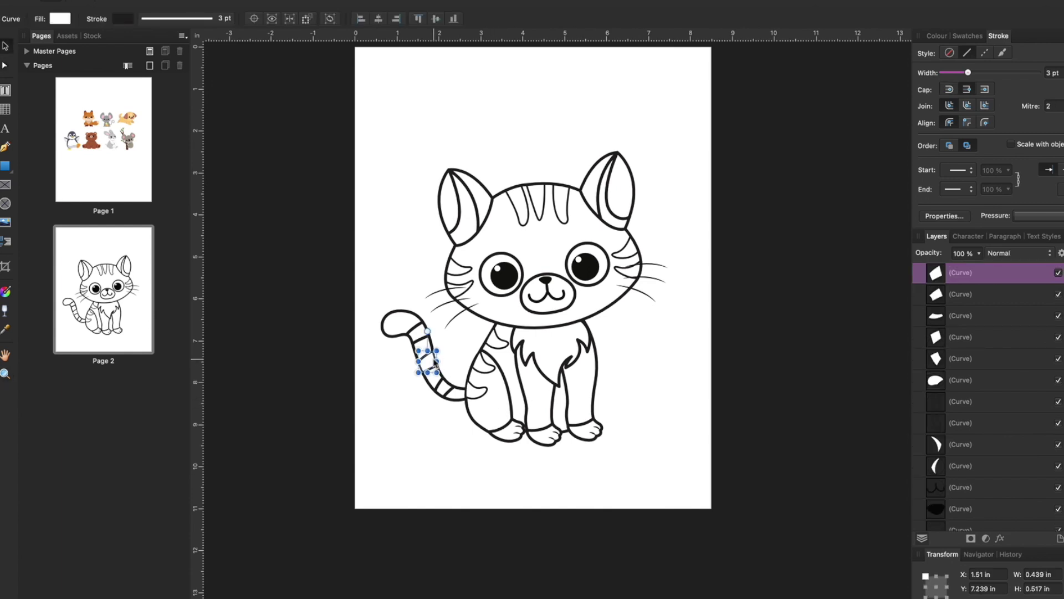
left_click(1062, 73)
key("Return")
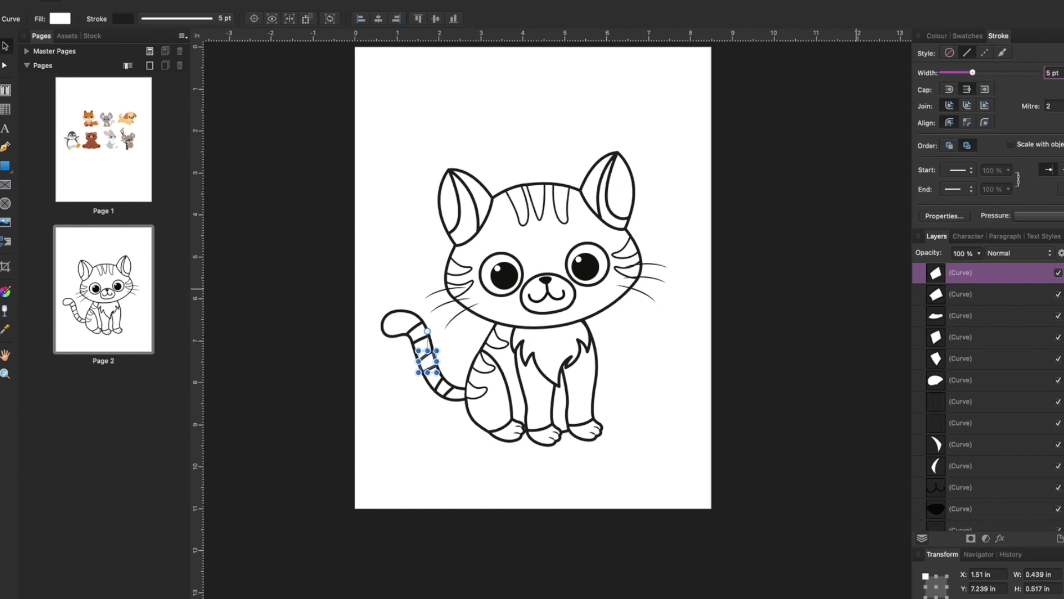
left_click(682, 407)
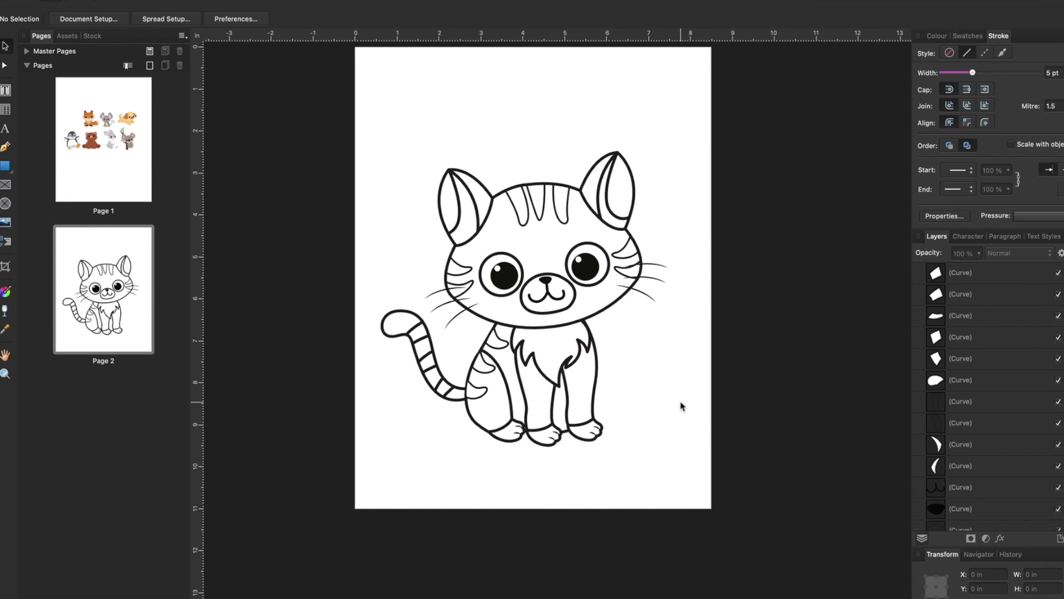
Draw a text frame about 3.948 by 1.2 in above the cat's head and enter CAT in it
scroll(682, 406, "up", 2)
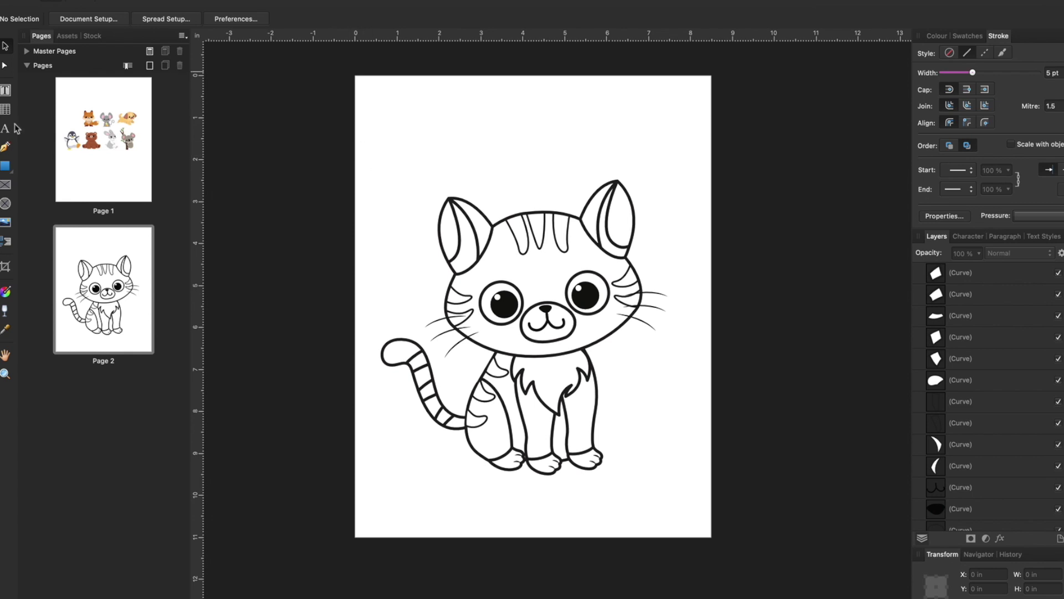
left_click(5, 90)
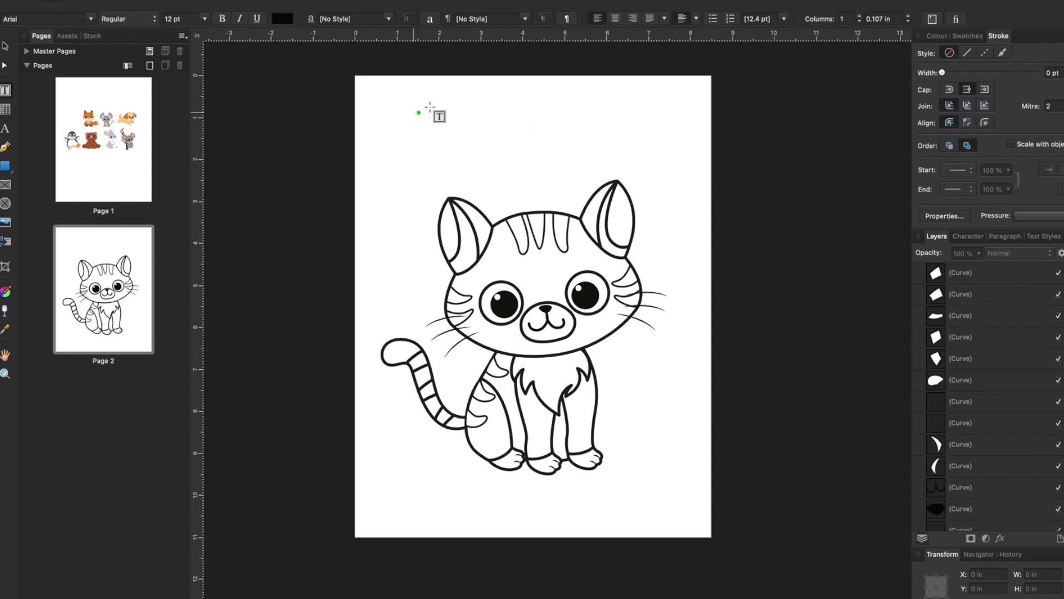
left_click_drag(419, 101, 583, 152)
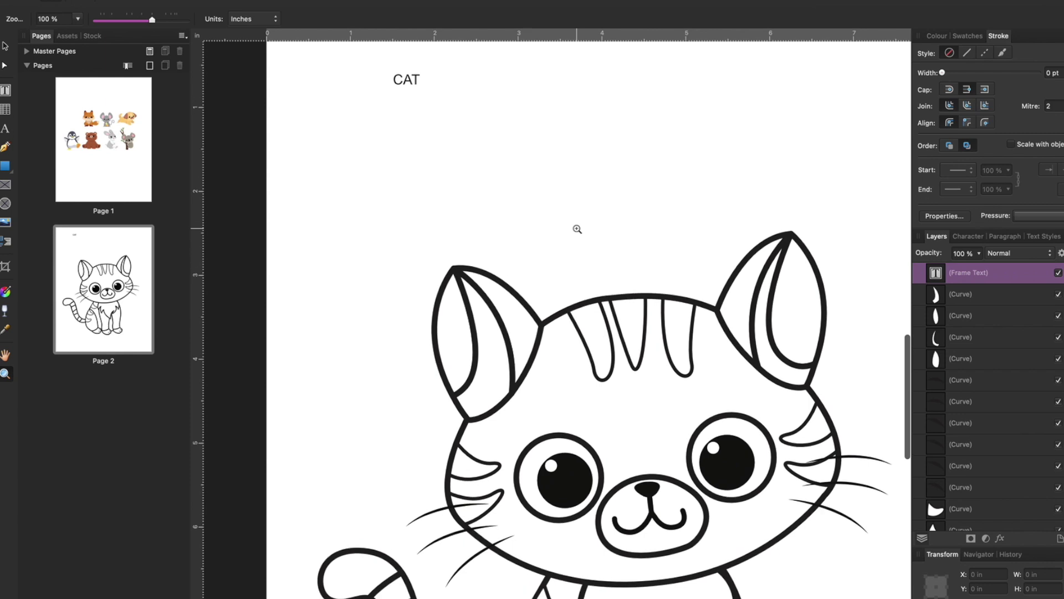
Move the CAT text frame over the cat's head, to about X 2.853 in, Y 0.931 in
scroll(577, 229, "up", 3)
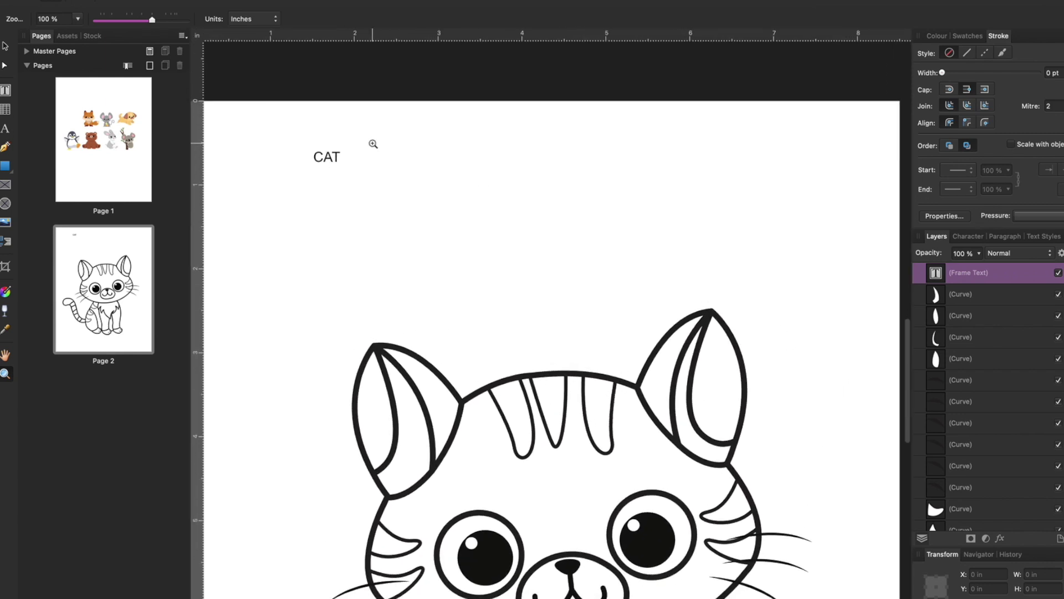
key("v")
left_click(334, 160)
left_click_drag(334, 161, 447, 186)
Change the font of the CAT title text to Quicksand
double_click(446, 183)
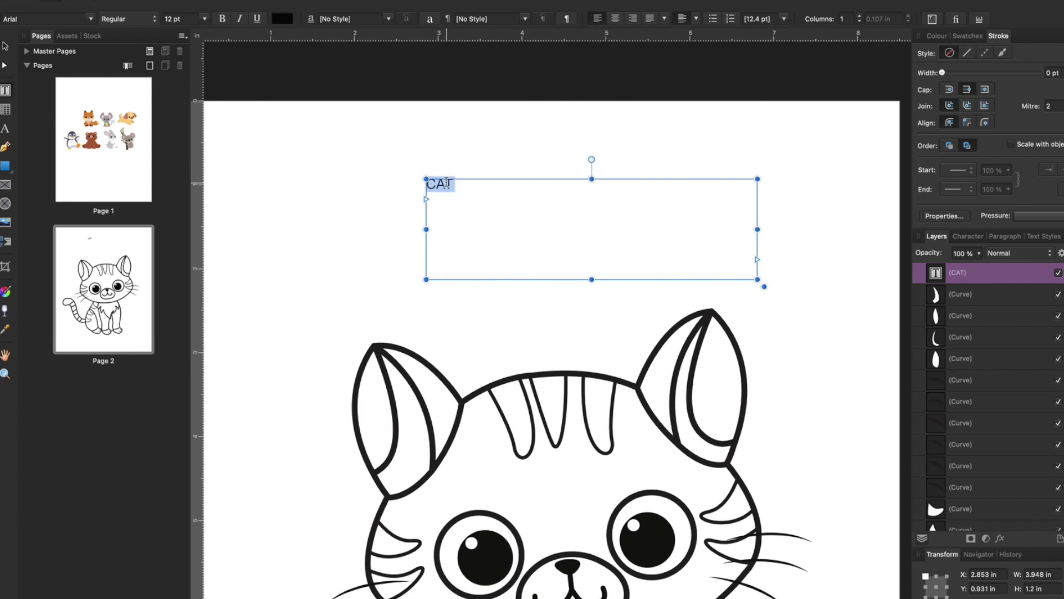
left_click(91, 19)
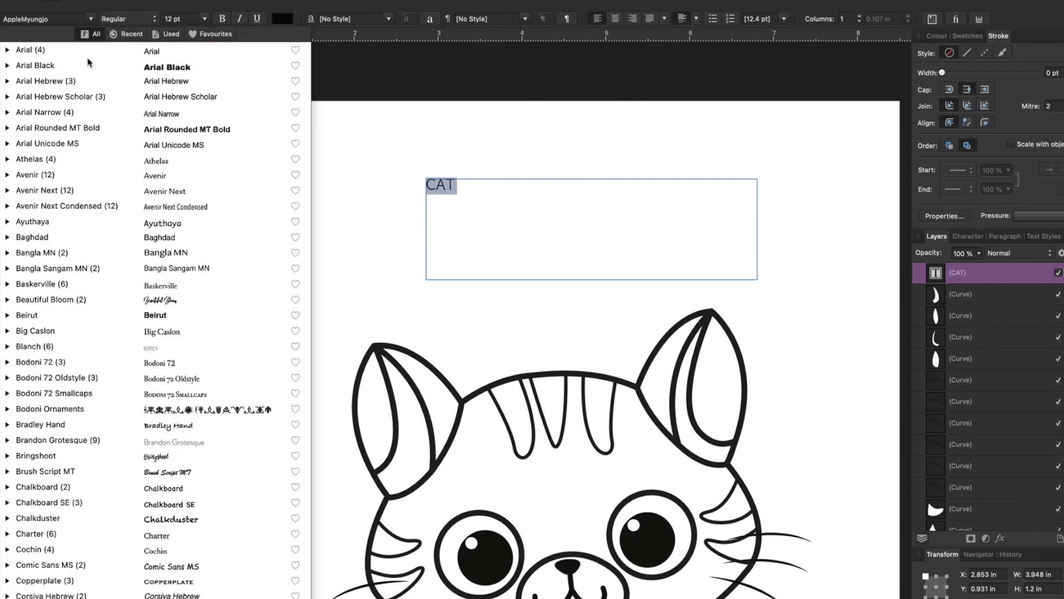
scroll(100, 217, "down", 15)
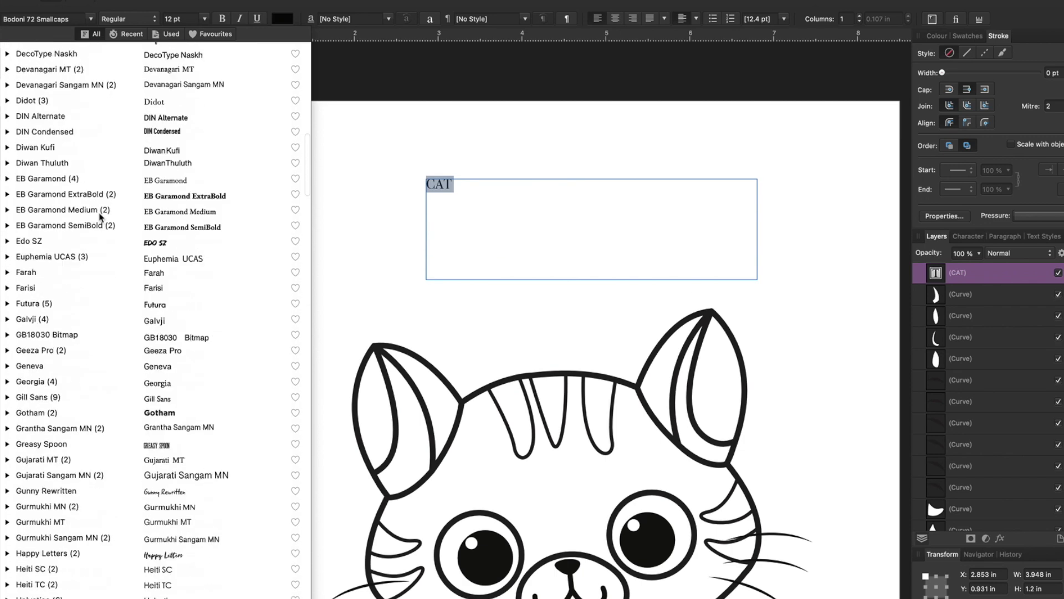
scroll(101, 218, "down", 10)
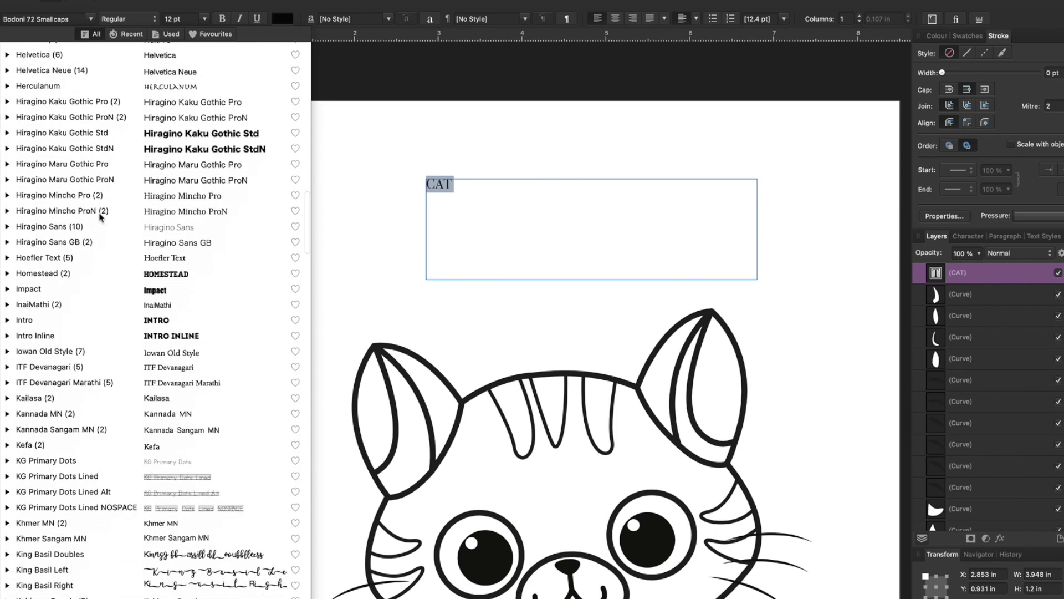
scroll(100, 218, "down", 10)
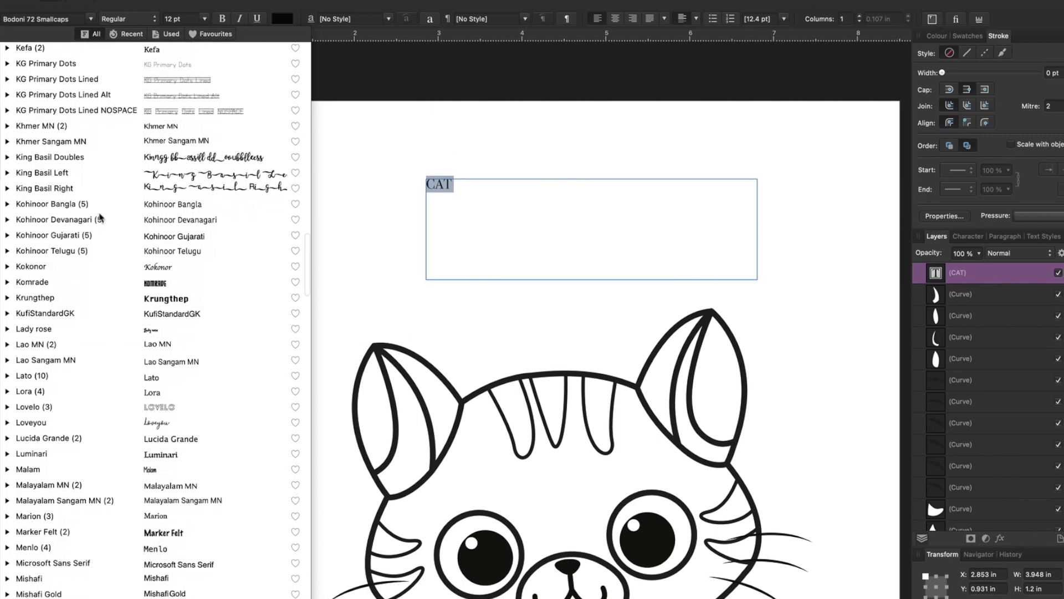
scroll(101, 218, "down", 10)
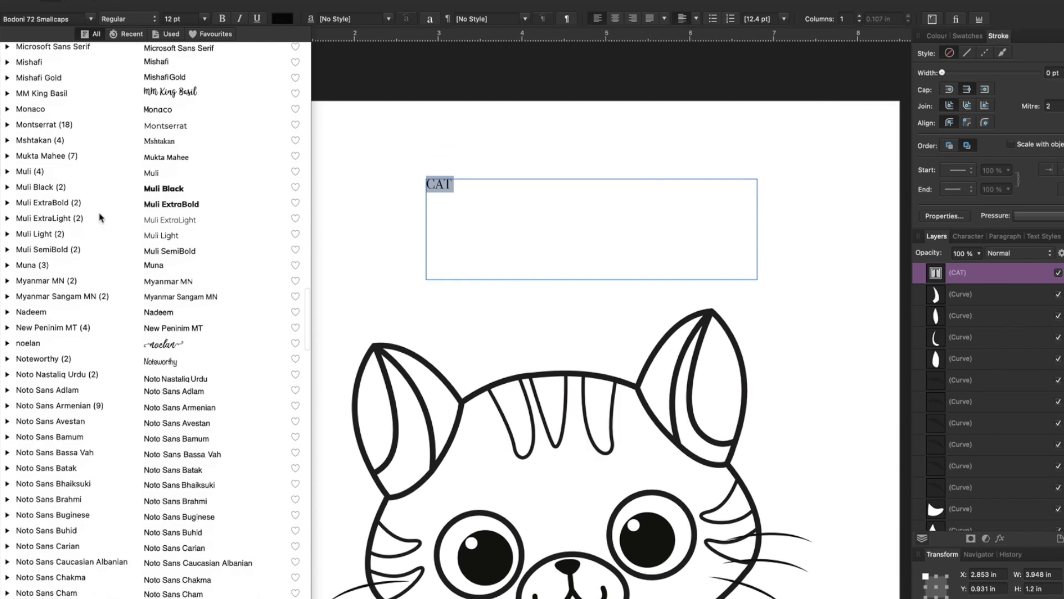
scroll(100, 217, "down", 10)
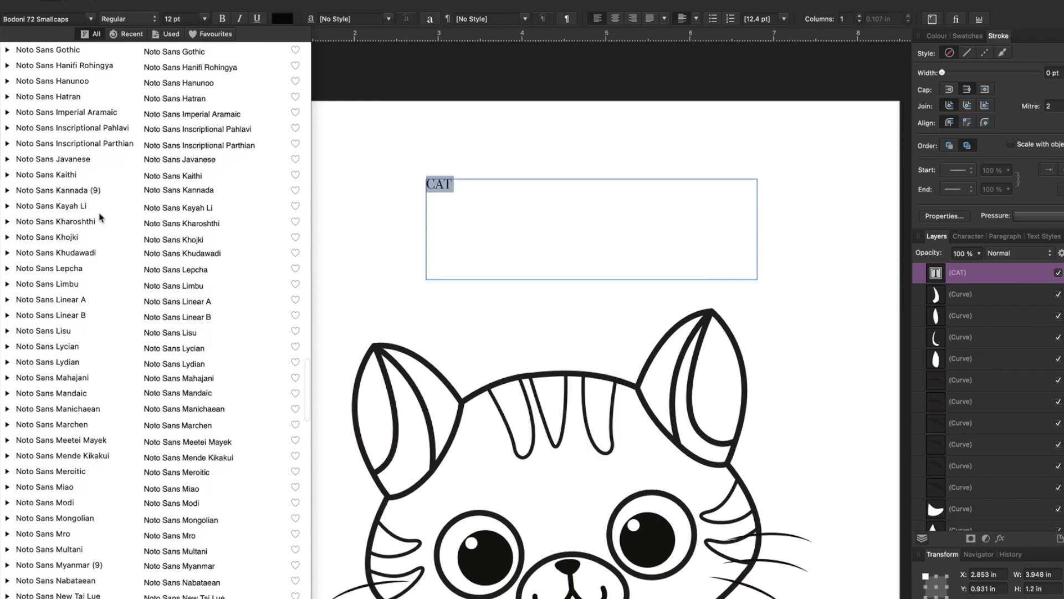
scroll(100, 217, "down", 10)
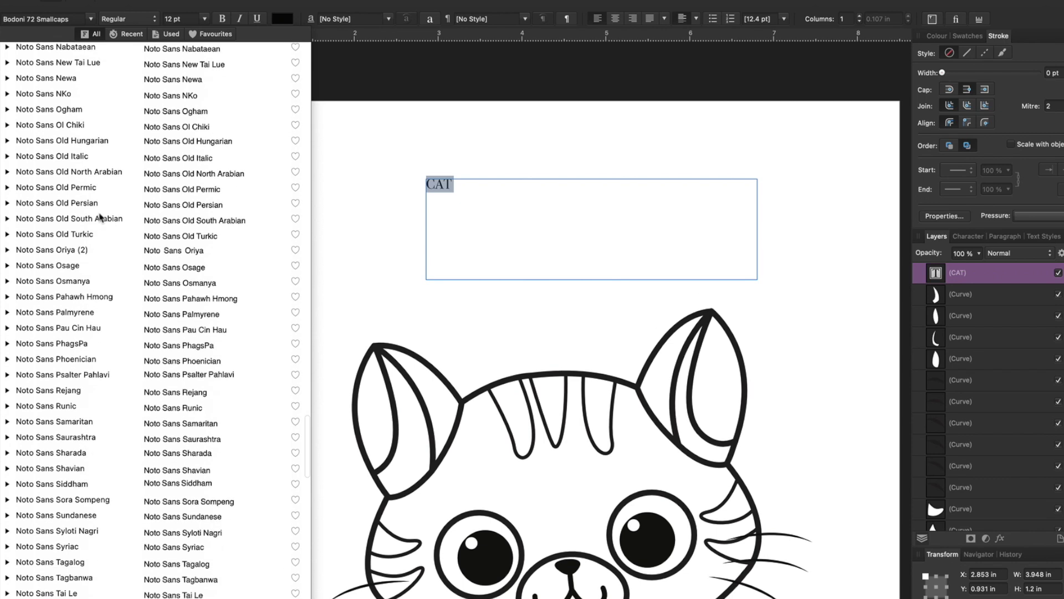
scroll(100, 217, "down", 10)
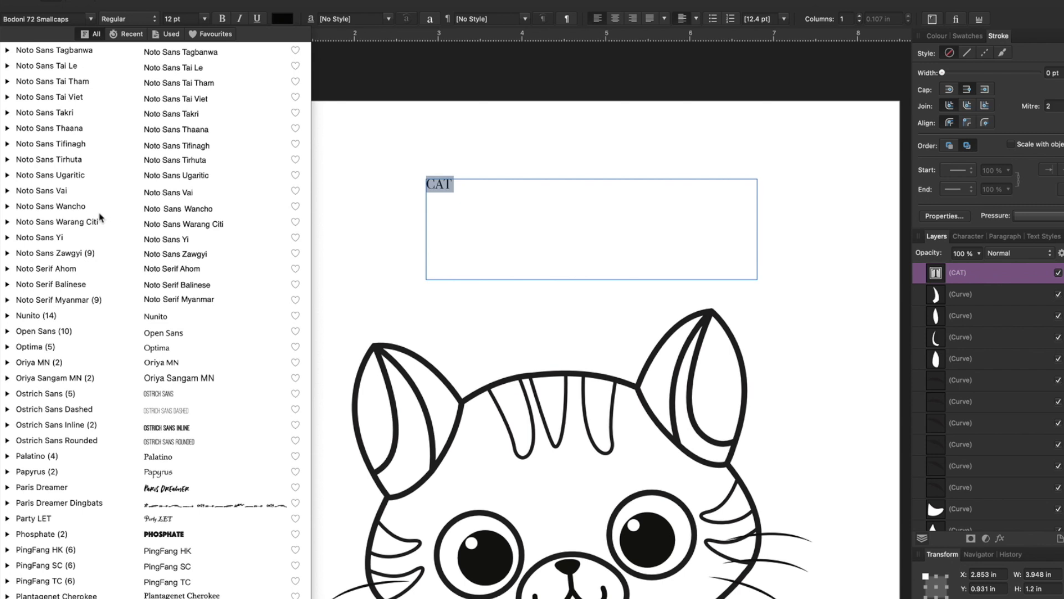
left_click(275, 288)
scroll(183, 299, "down", 5)
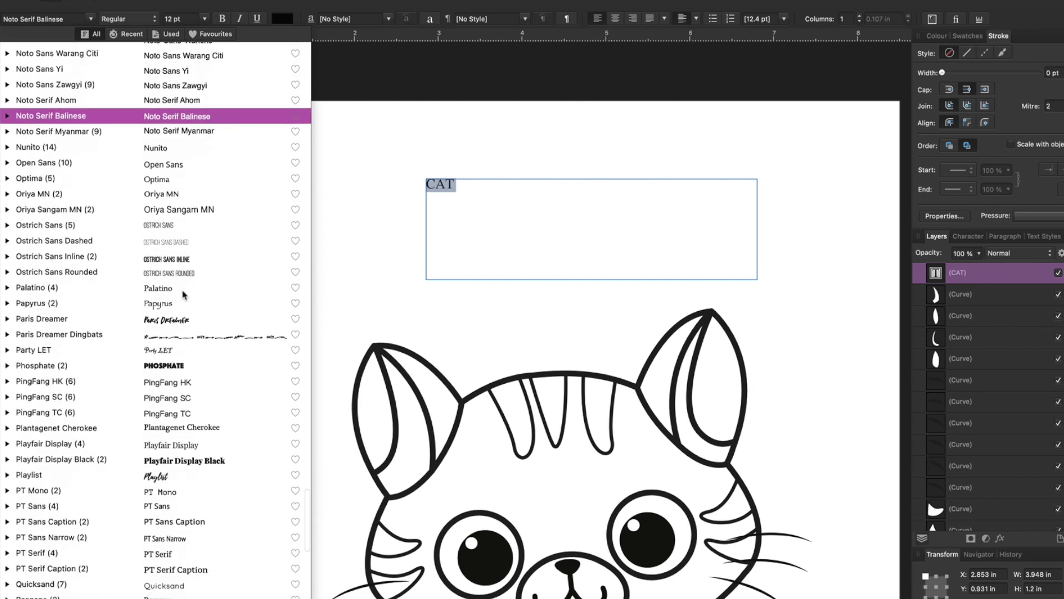
scroll(183, 294, "down", 5)
left_click(163, 347)
left_click(163, 350)
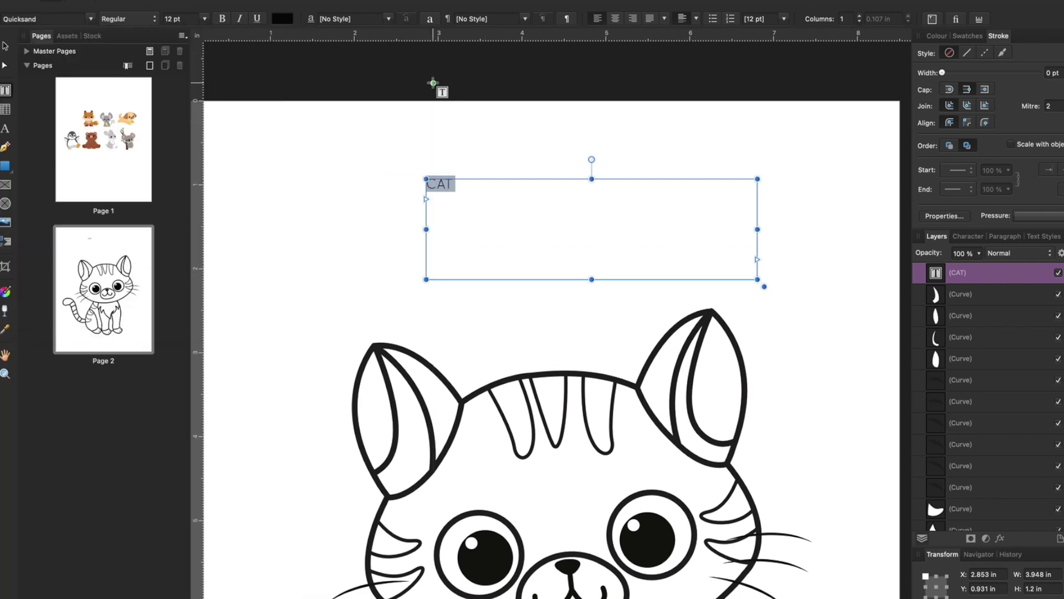
Shrink the text frame to fit around CAT, about 0.439 by 0.358 in, and scale frame and text together to about 109.9 pt
left_click_drag(758, 280, 464, 210)
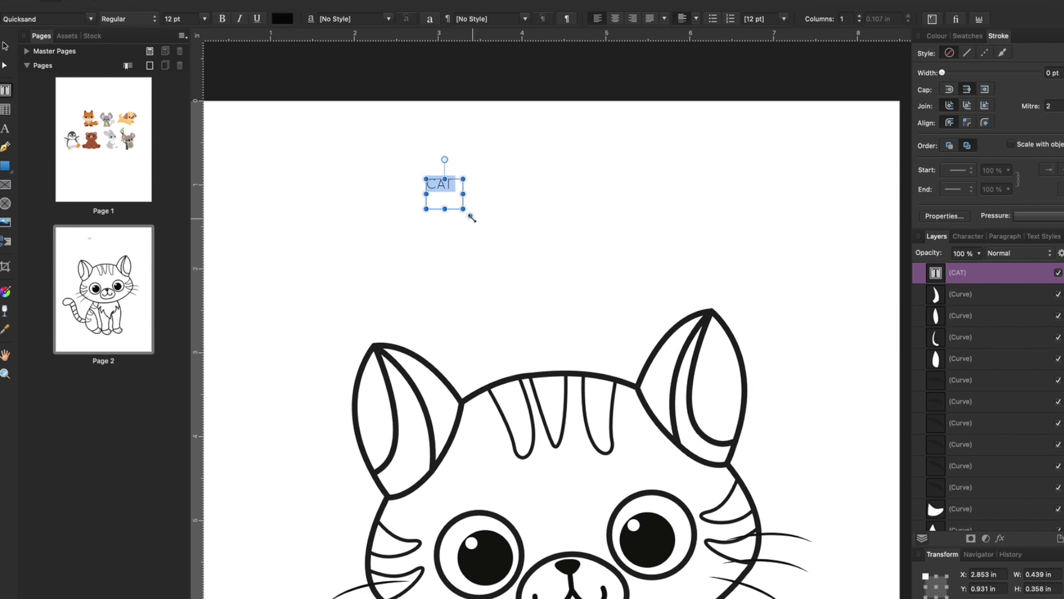
left_click_drag(472, 218, 818, 407)
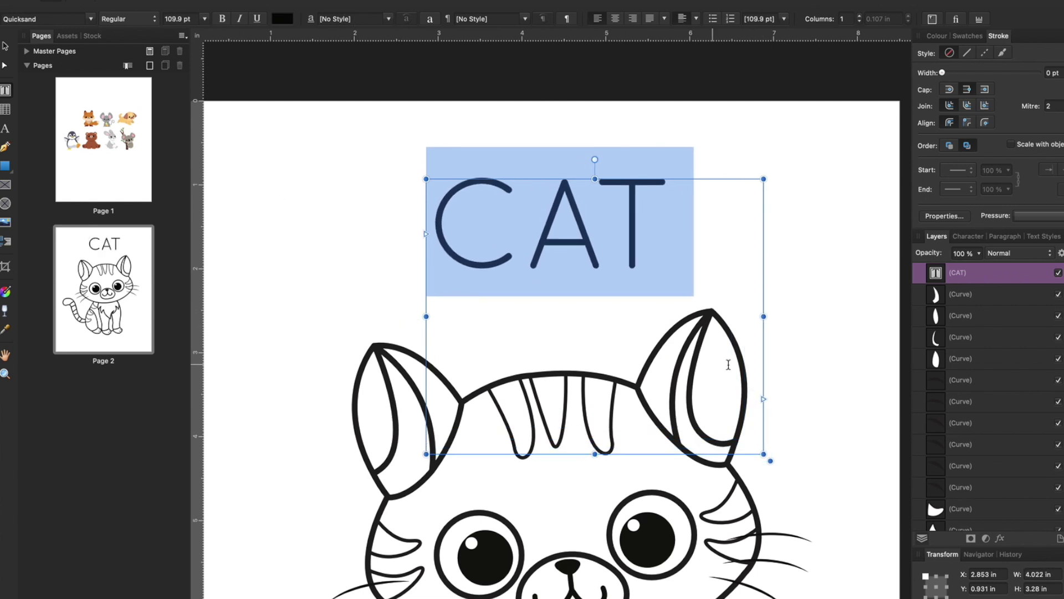
Trim the CAT text frame to about 2.983 by 1.141 in without scaling the text, and set its font style to Dash
left_click(4, 44)
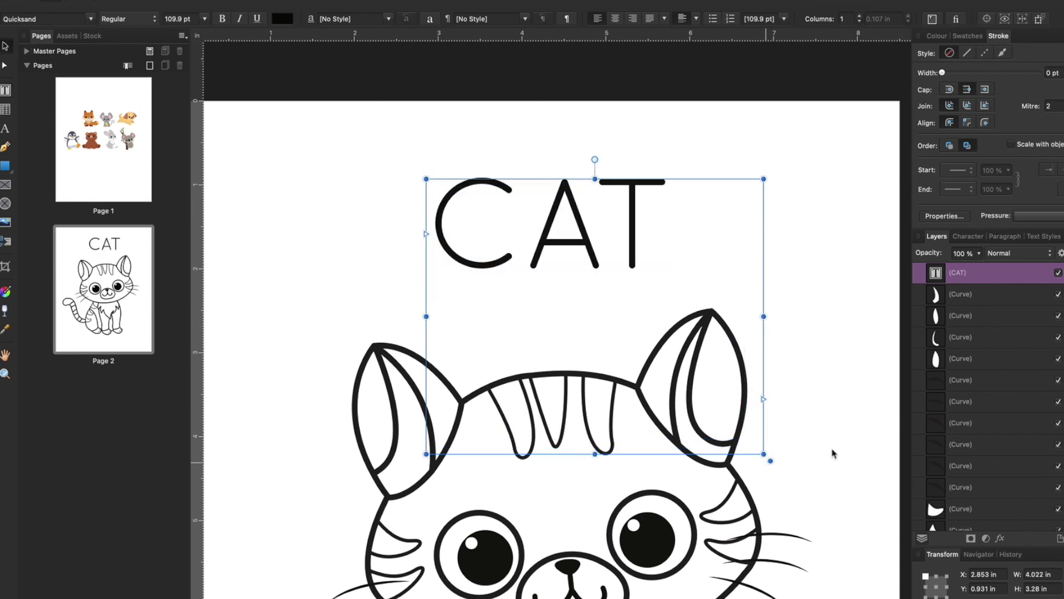
left_click_drag(764, 317, 677, 317)
left_click_drag(571, 455, 573, 278)
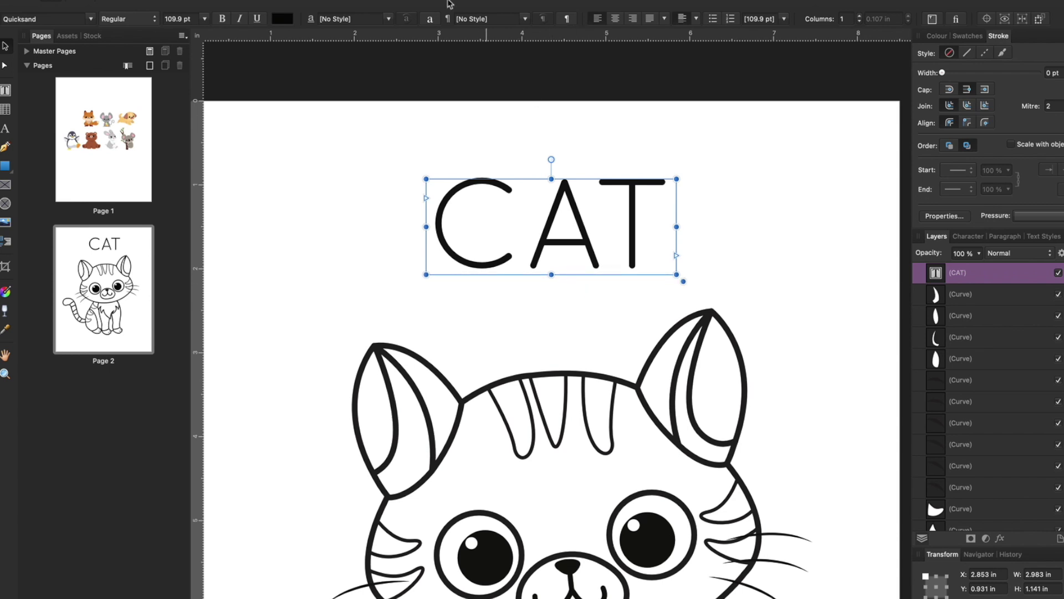
left_click(154, 19)
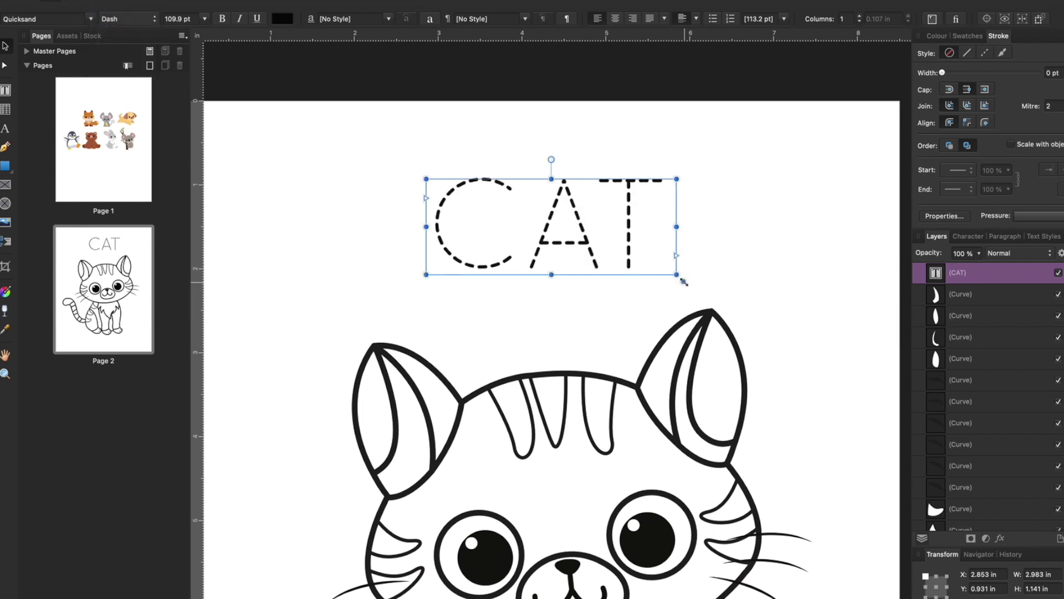
Enlarge the dashed CAT title to about 139.5 pt and place it above the cat at about X 2.359 in, Y 0.575 in
key("super+minus")
key("super+minus")
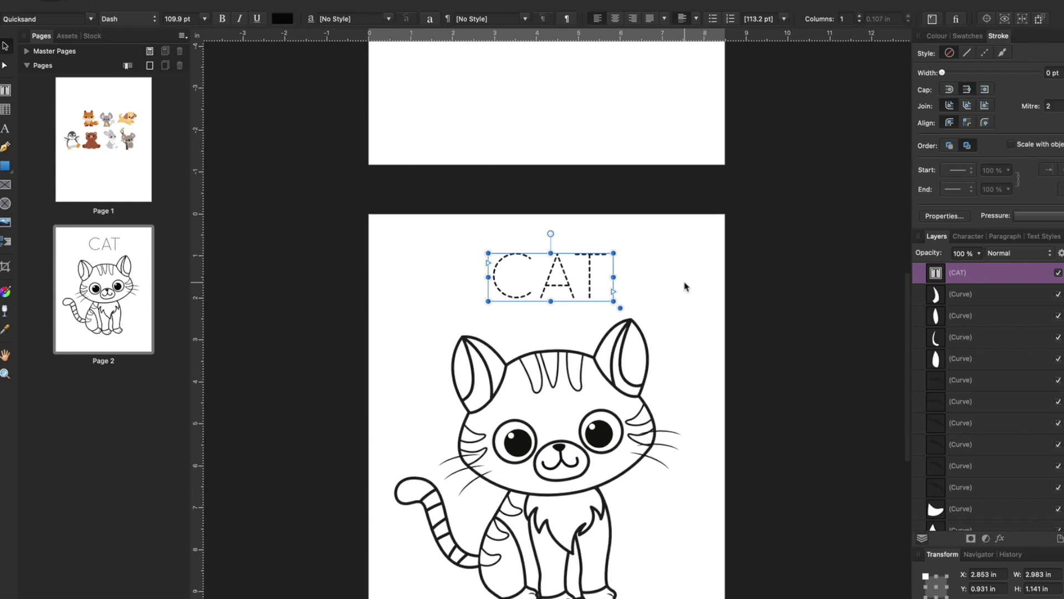
left_click_drag(564, 279, 556, 266)
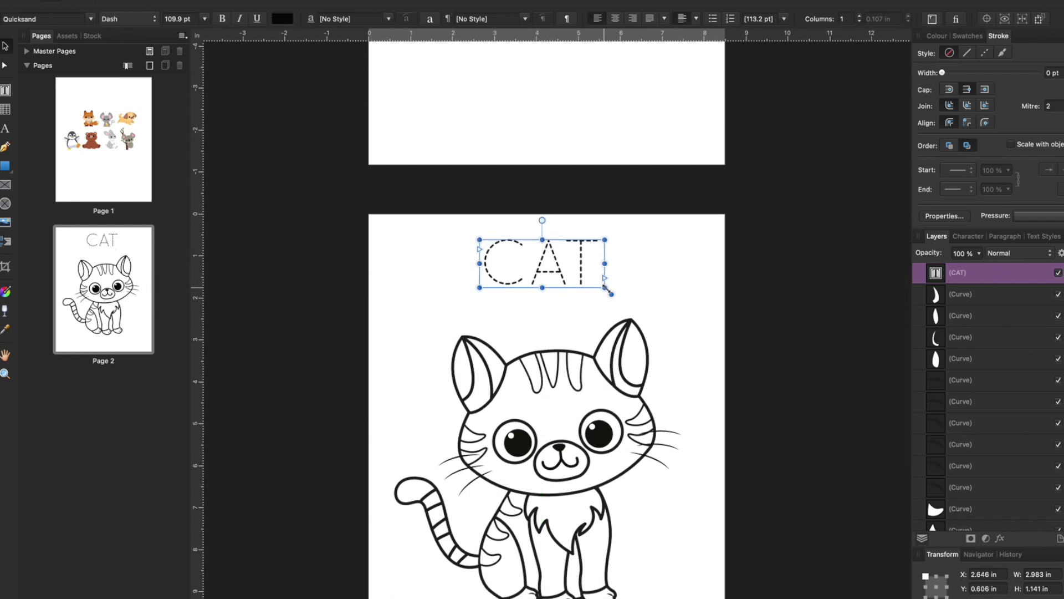
left_click_drag(610, 293, 645, 307)
left_click_drag(576, 272, 548, 271)
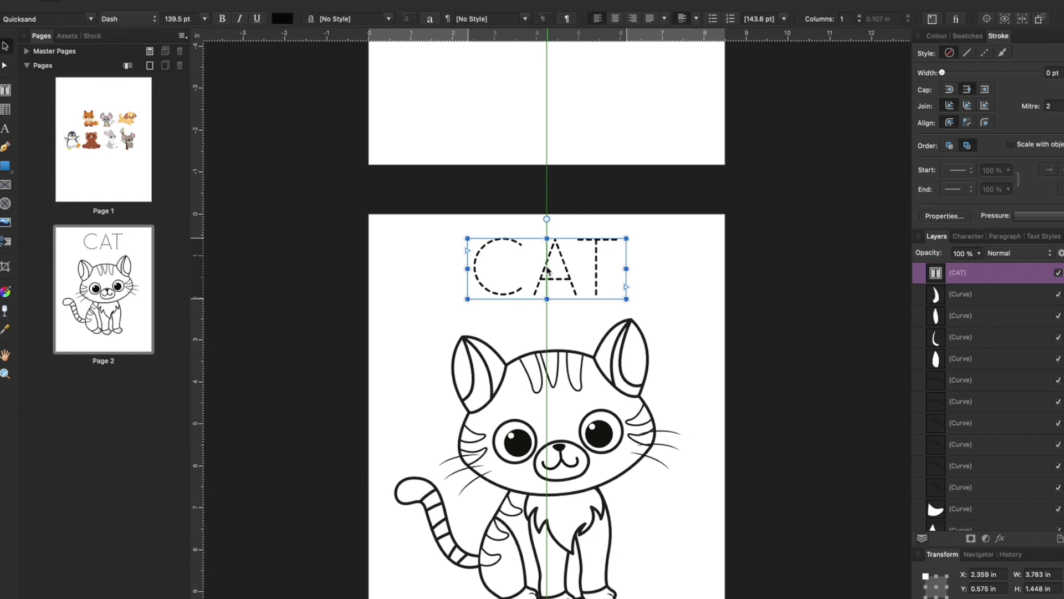
left_click_drag(548, 271, 548, 271)
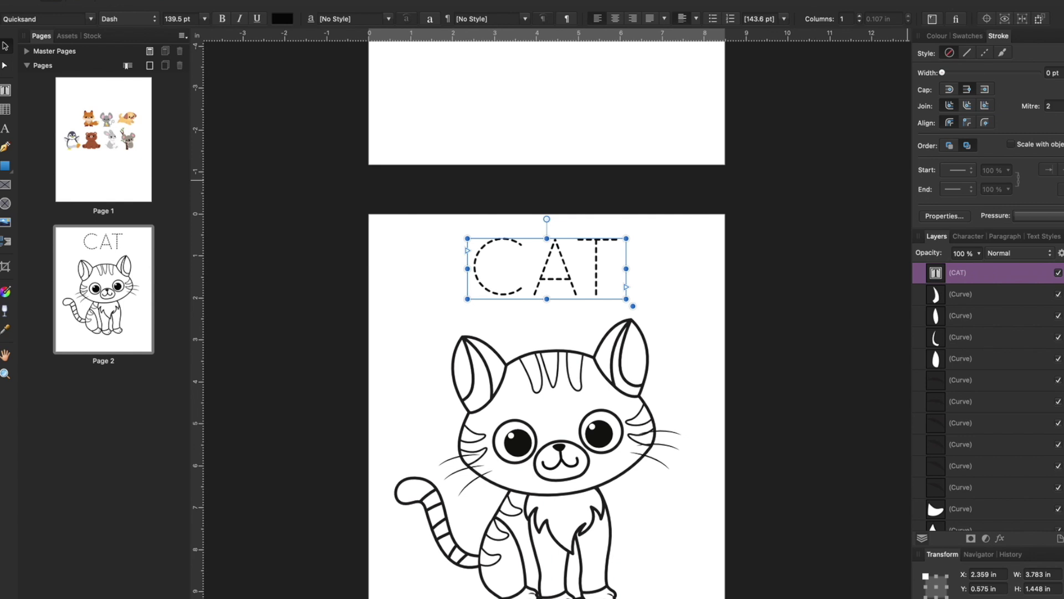
Align the CAT title to the horizontal centre of the page and deselect it
left_click(826, 2)
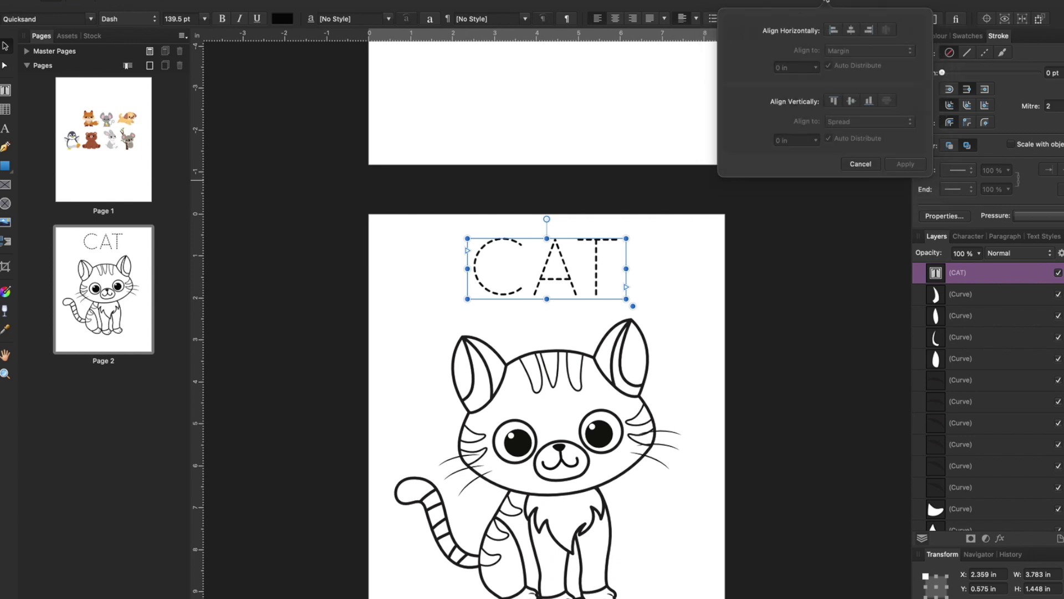
left_click(852, 31)
left_click(853, 50)
left_click(853, 51)
left_click(905, 164)
left_click(678, 236)
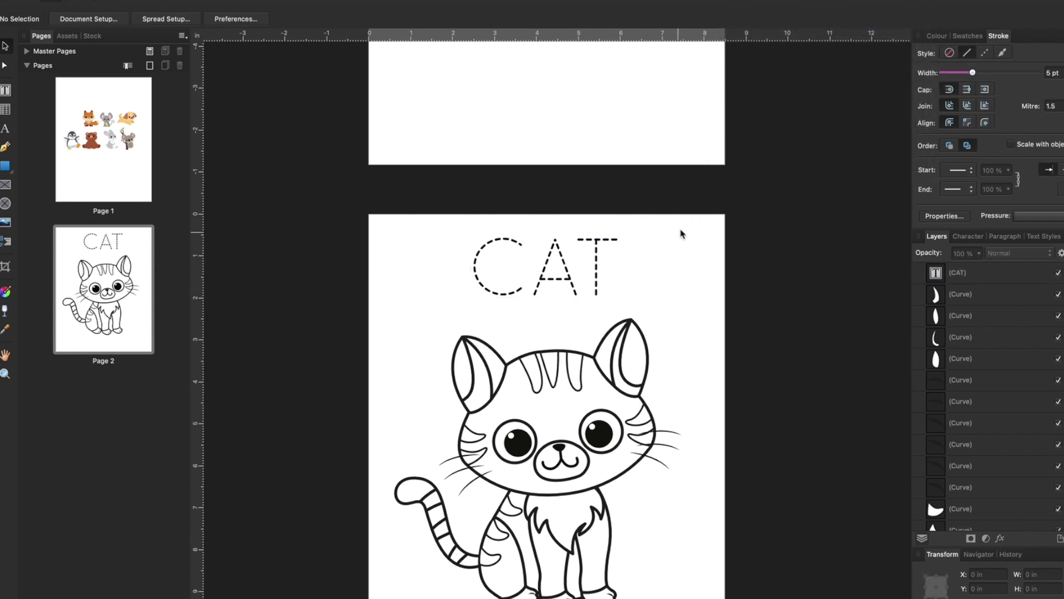
left_click(601, 242)
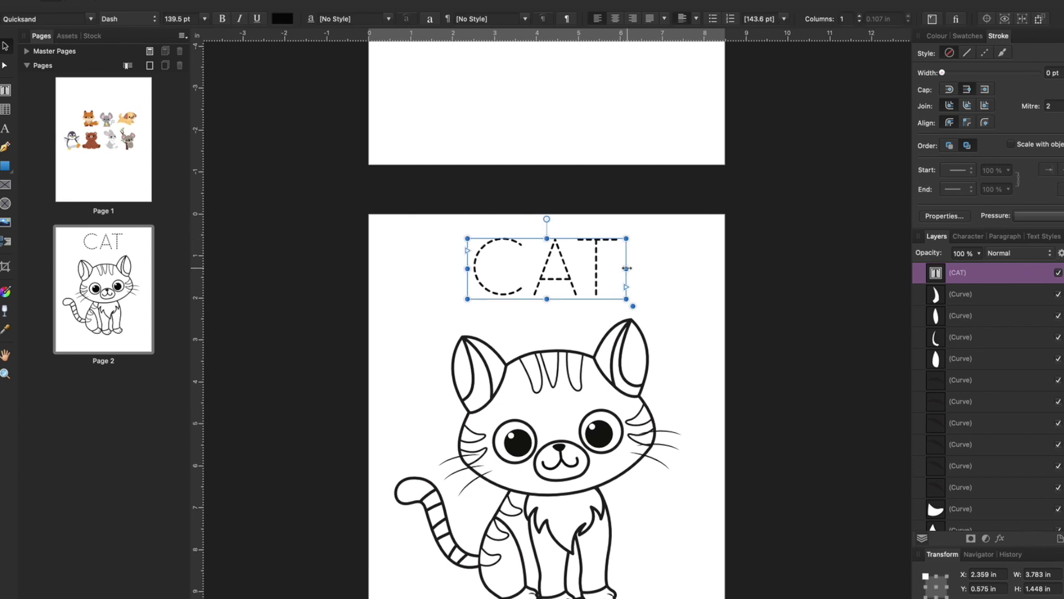
left_click_drag(624, 268, 627, 268)
left_click(758, 257)
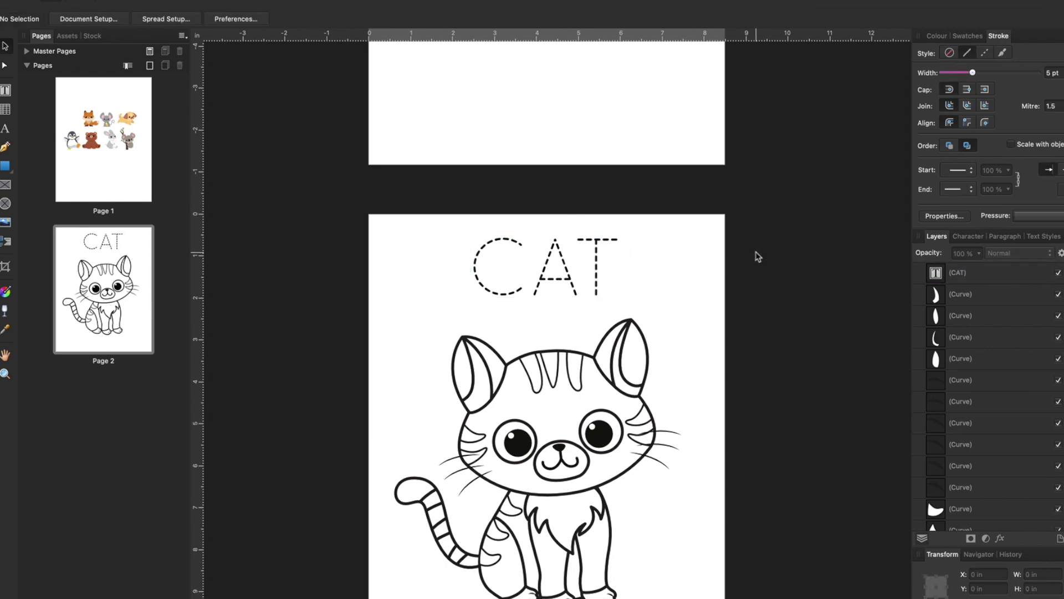
Select all curves of the cat drawing, without the title, and move them slightly right and down on the page
scroll(758, 257, "down", 3)
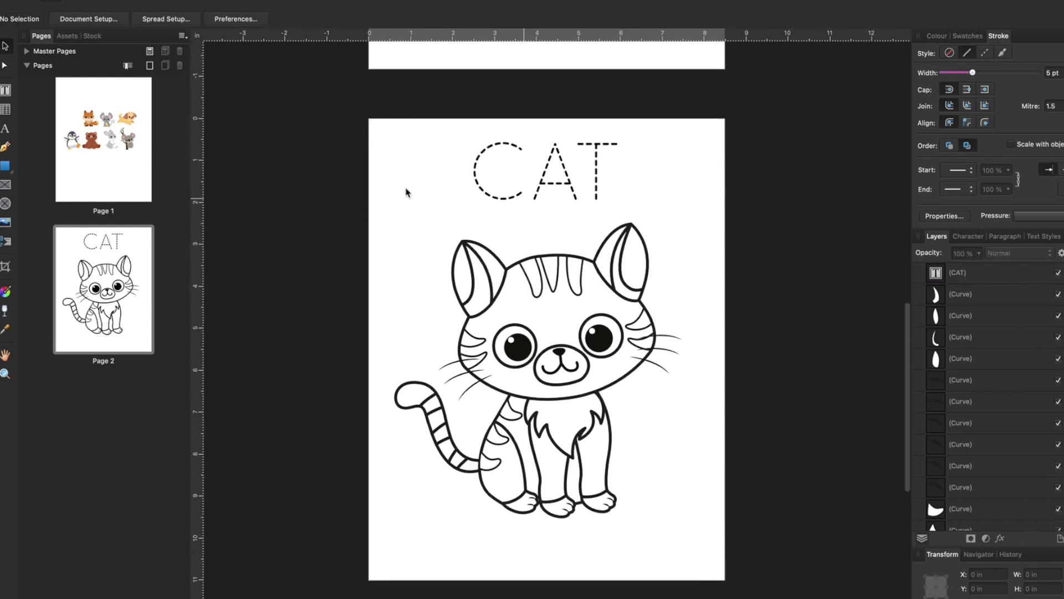
left_click_drag(389, 219, 719, 552)
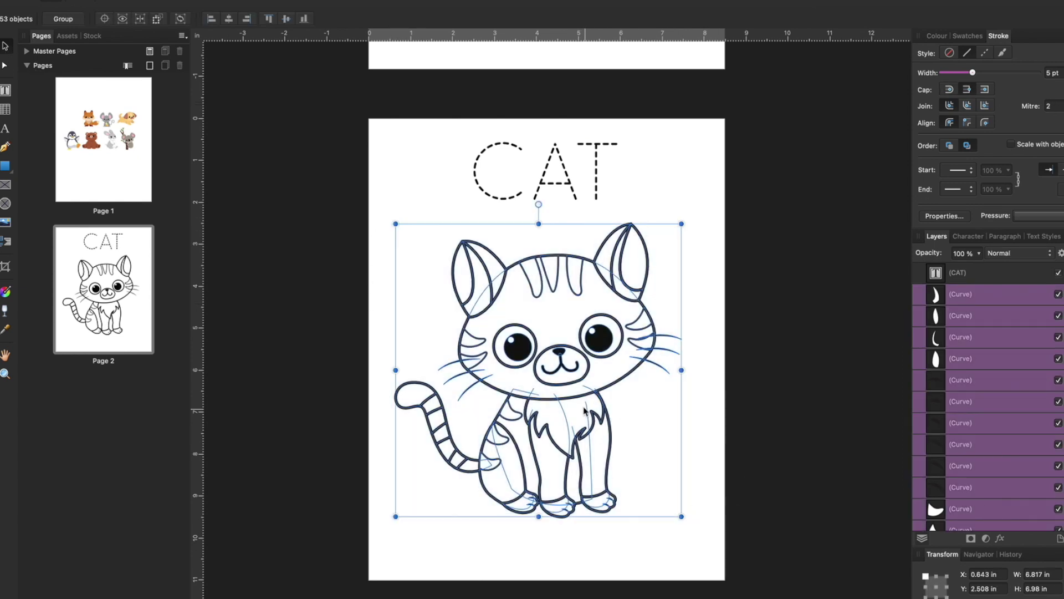
mouse_move(577, 401)
left_mouse_down()
mouse_move(571, 417)
mouse_move(585, 411)
left_mouse_up()
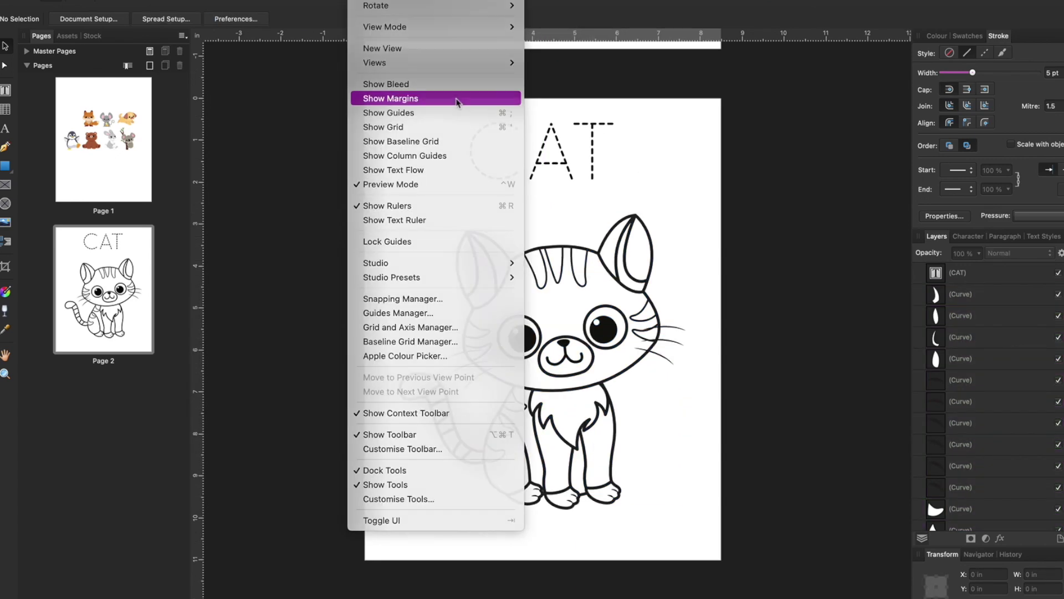
Turn on the display of page margins and include margins in the current spread's setup
left_click(457, 100)
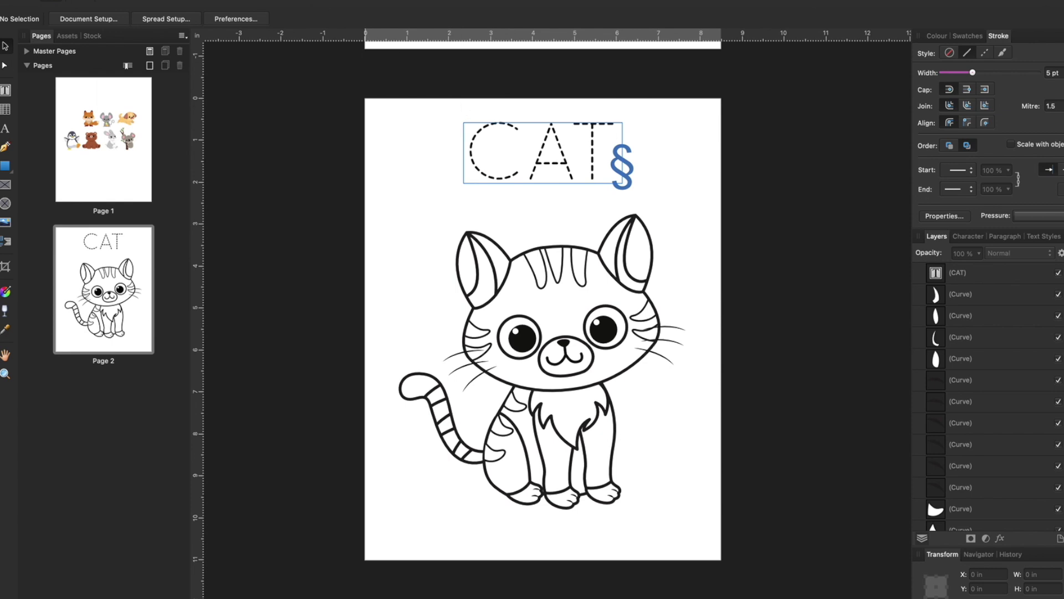
left_click(118, 1)
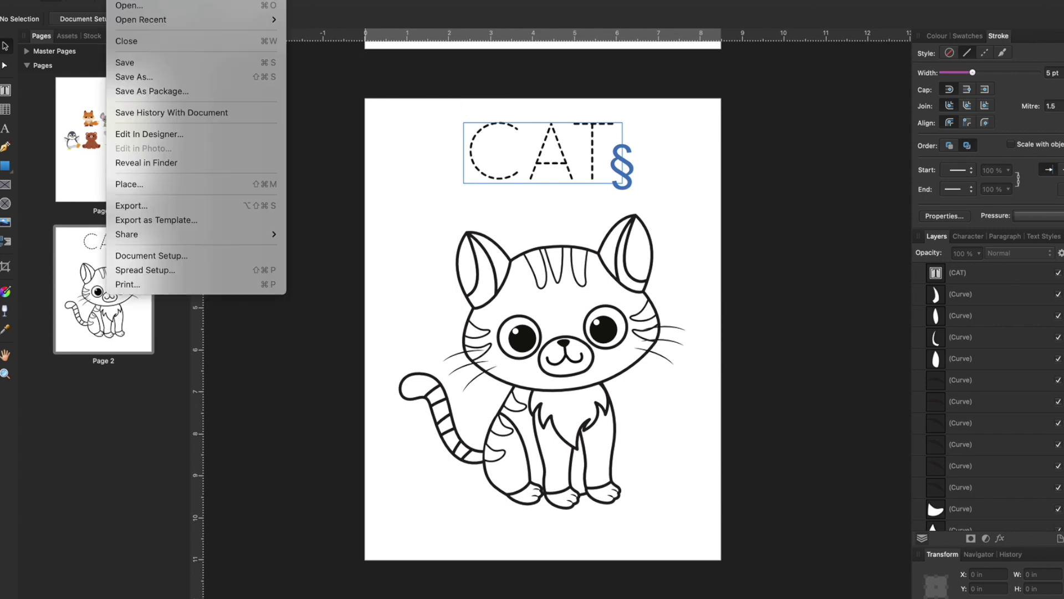
left_click(134, 270)
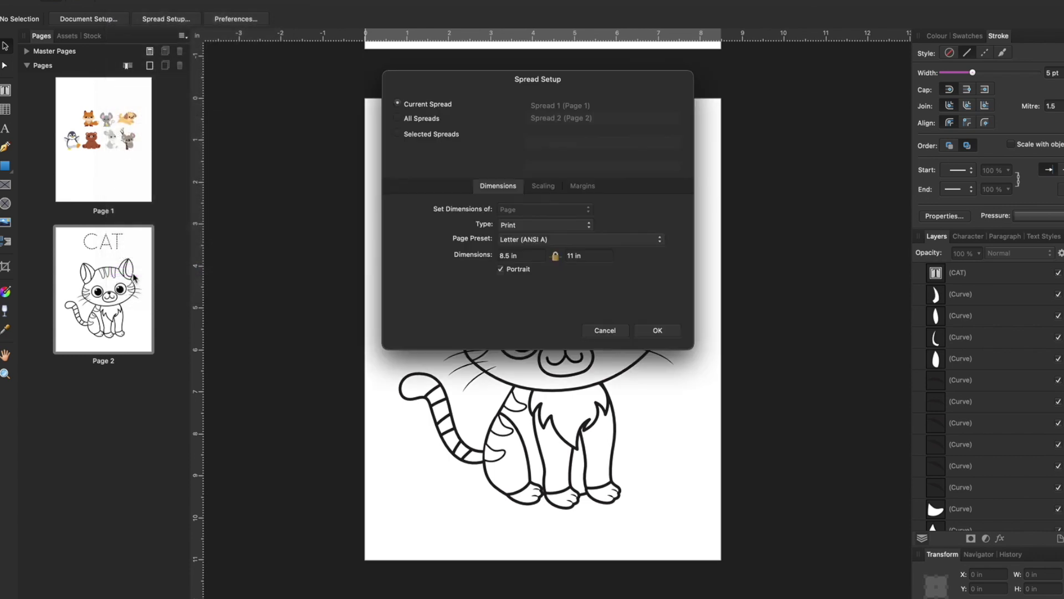
left_click(581, 187)
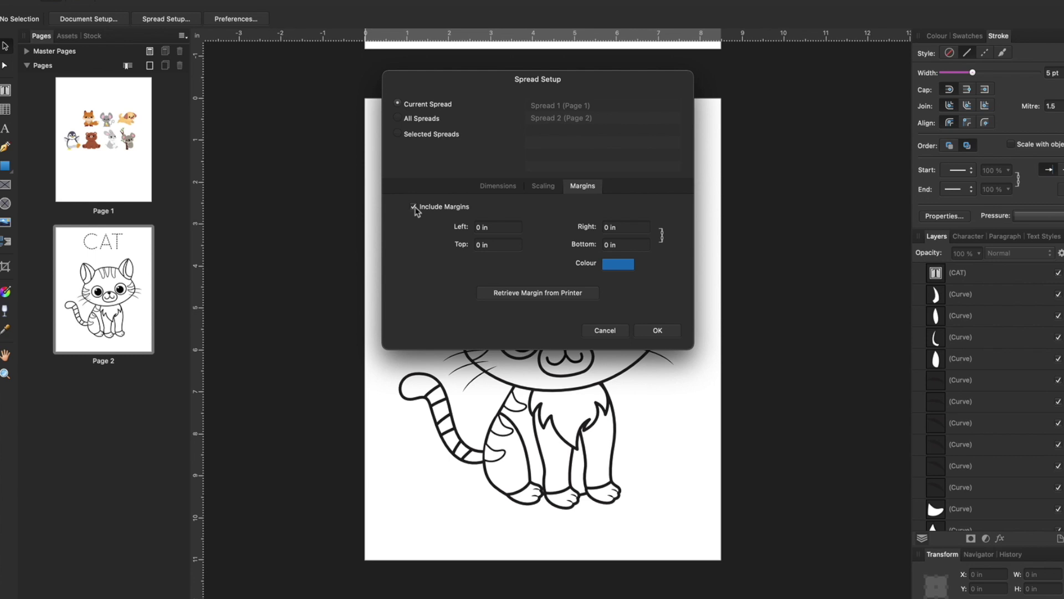
left_click(657, 331)
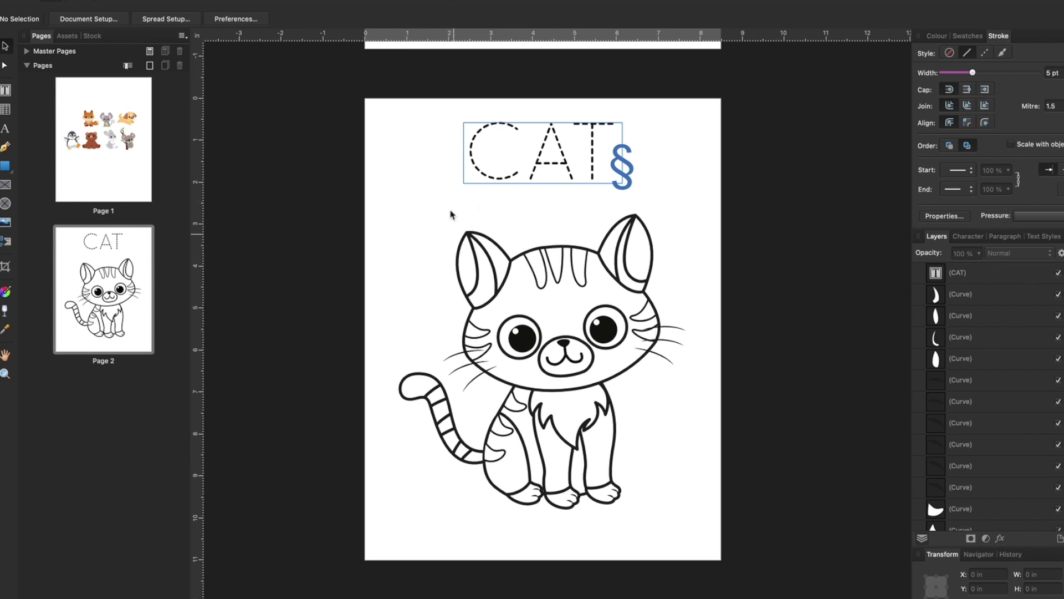
Set all four margins of the current spread to 1 in
left_click(118, 1)
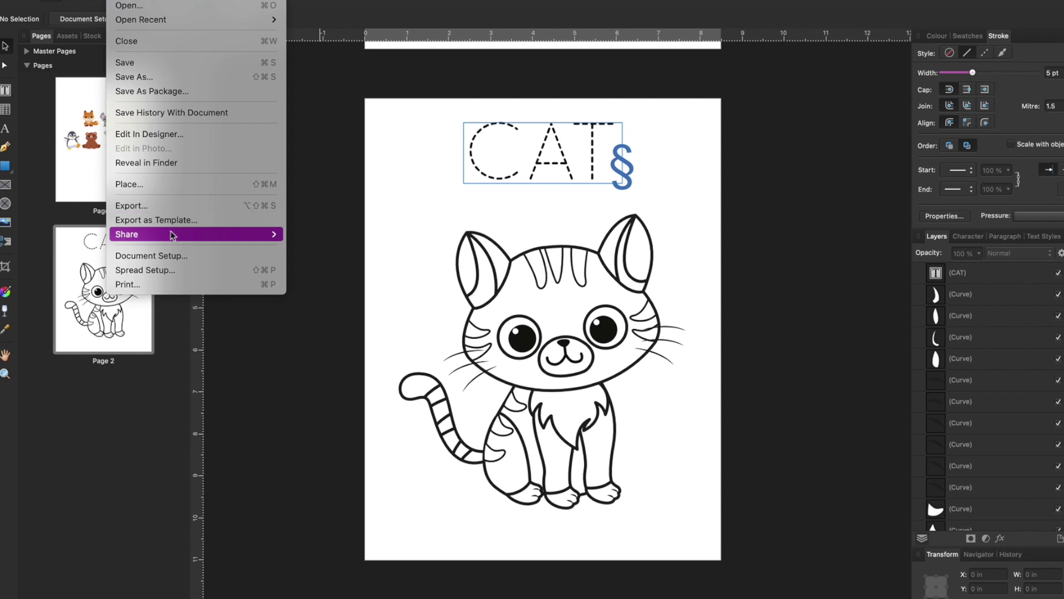
left_click(165, 271)
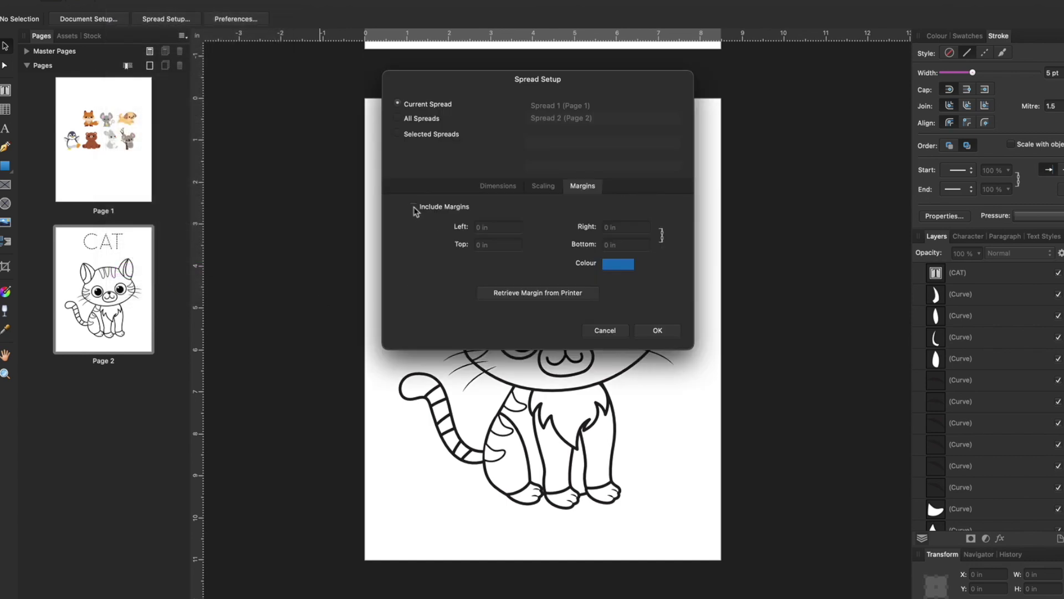
triple_click(503, 228)
key("Tab")
left_click(659, 331)
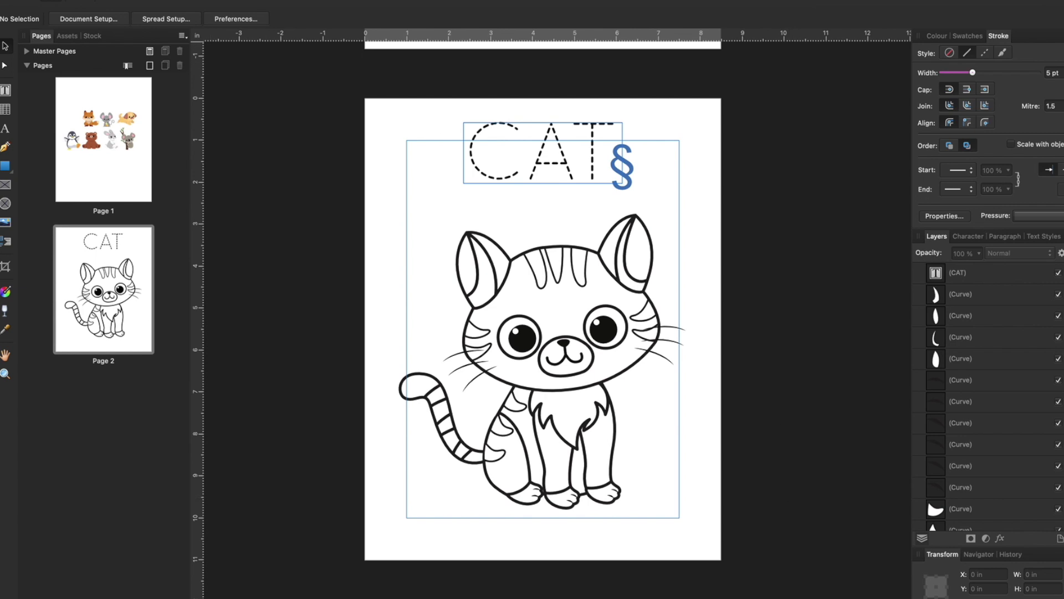
Reduce all four margins of the current spread to 0.75 in
left_click(117, 1)
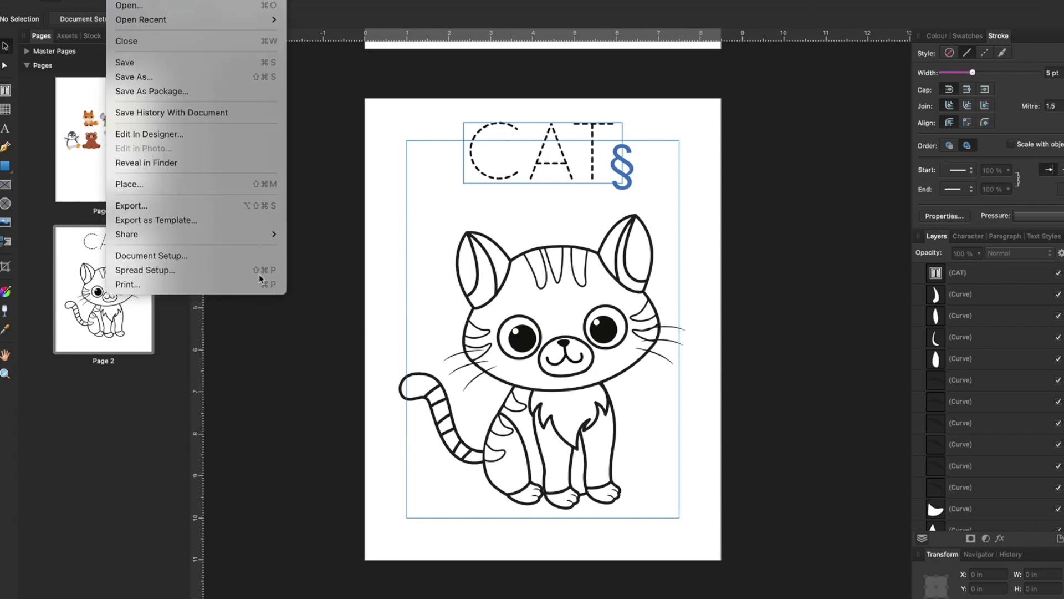
left_click(146, 270)
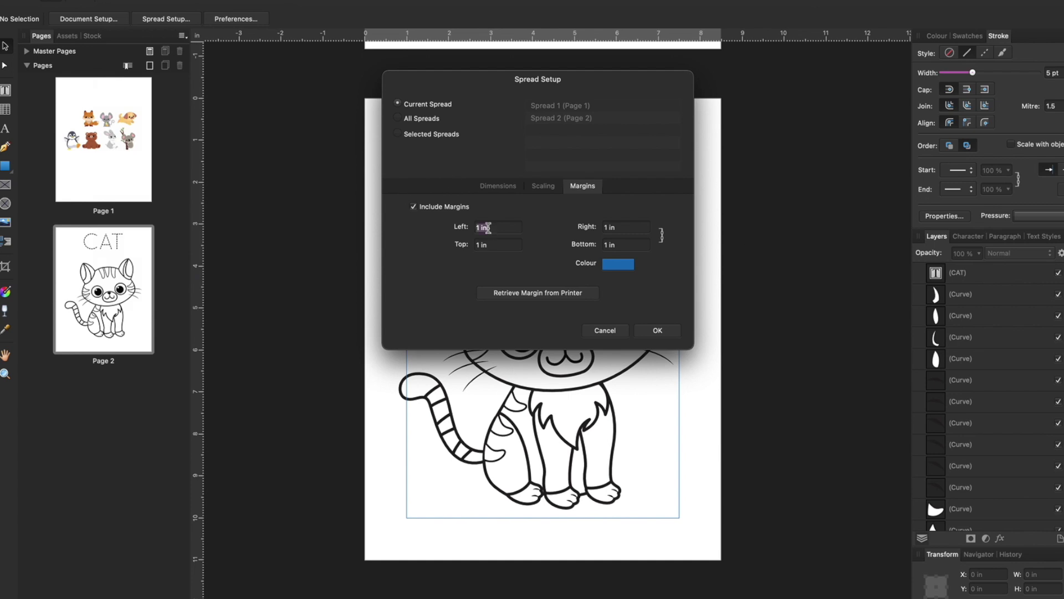
key("BackSpace")
key("Tab")
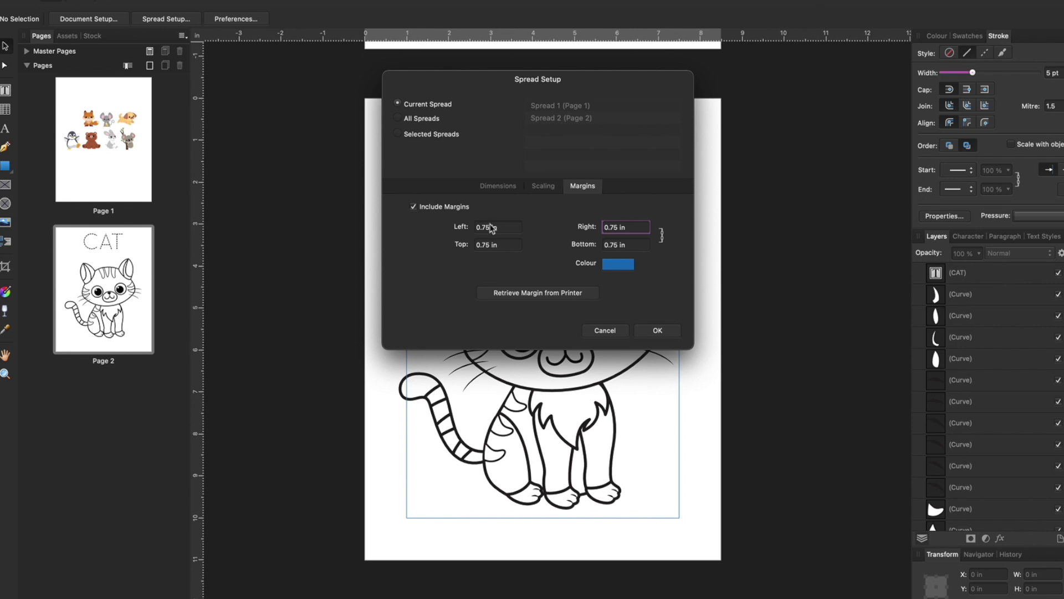
left_click(662, 333)
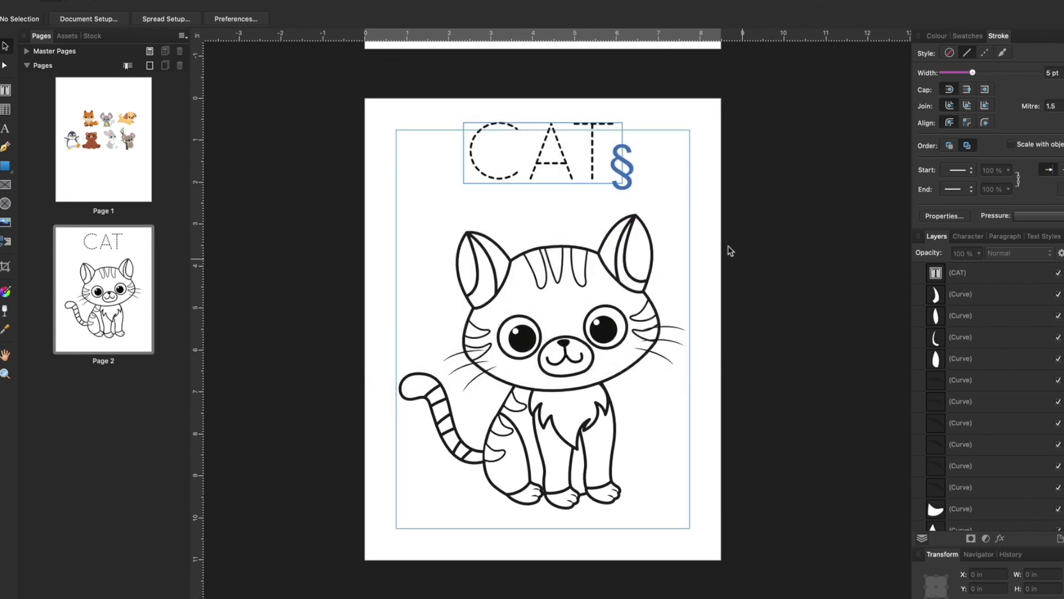
Select all curves of the cat drawing, without the title, and move them straight down to rest on the bottom margin
left_click(574, 322)
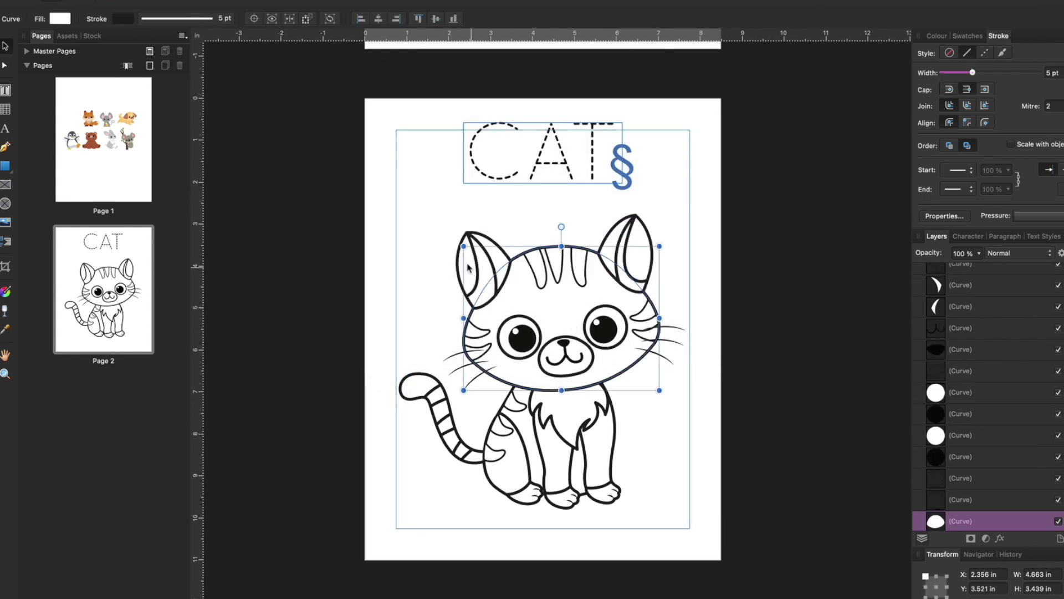
left_click(368, 219)
left_click_drag(379, 211, 699, 532)
left_click_drag(575, 255, 576, 272)
scroll(575, 272, "down", 1)
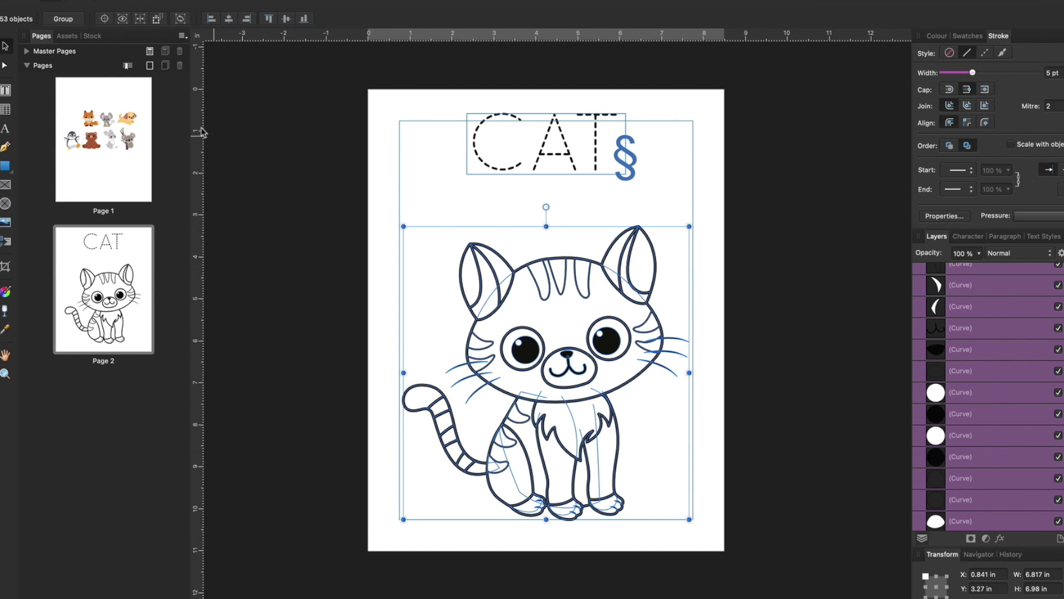
Group the cat curves, try shifting the group sideways between the side margins, and ungroup and deselect it
left_click(63, 19)
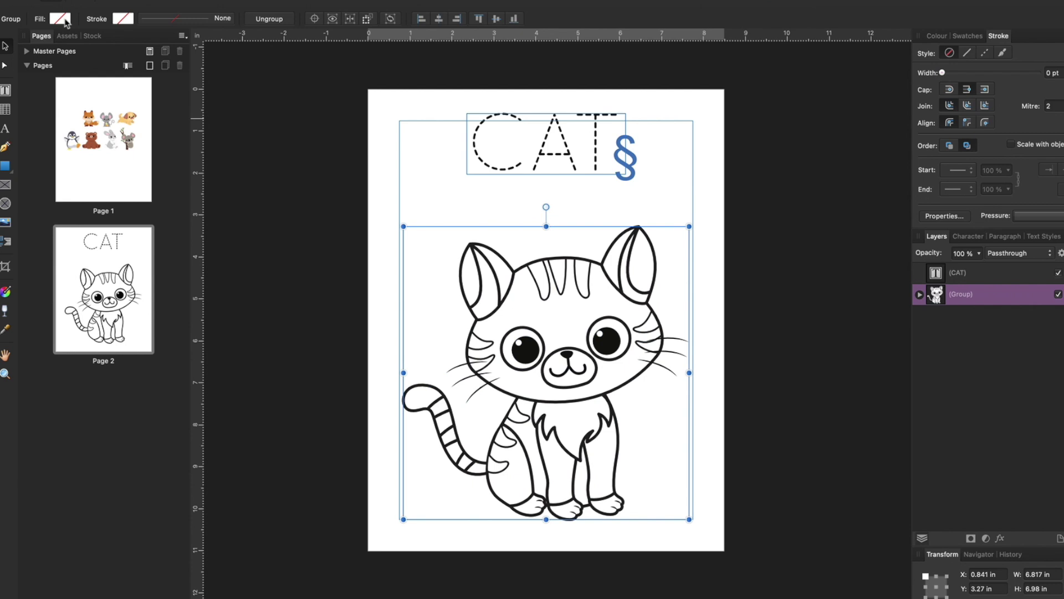
left_click(663, 556)
mouse_move(596, 408)
left_mouse_down()
mouse_move(499, 442)
mouse_move(649, 400)
mouse_move(590, 423)
mouse_move(591, 410)
left_mouse_up()
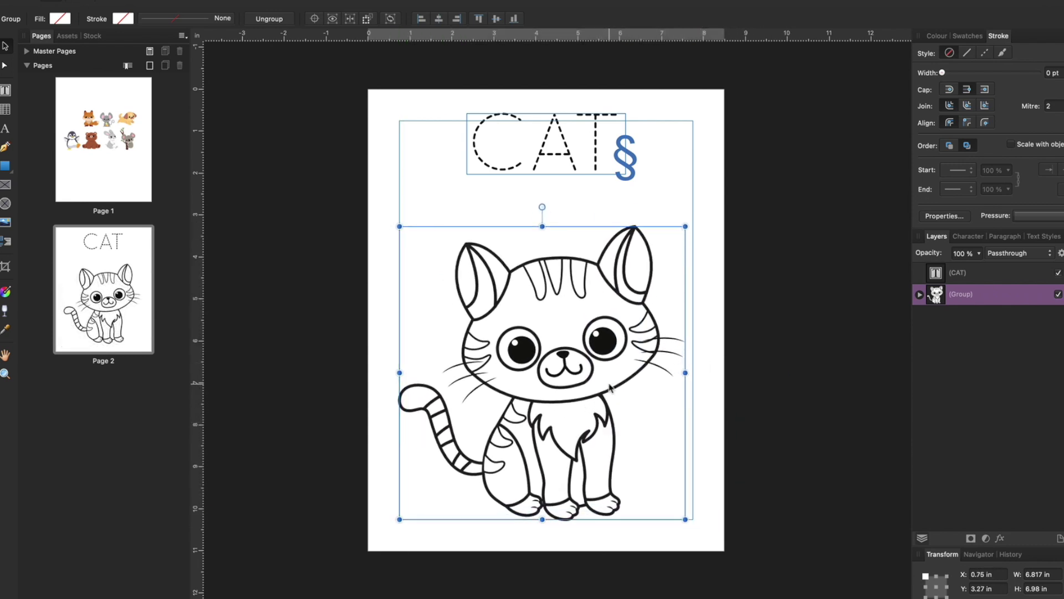
left_click_drag(610, 390, 615, 389)
right_click(600, 394)
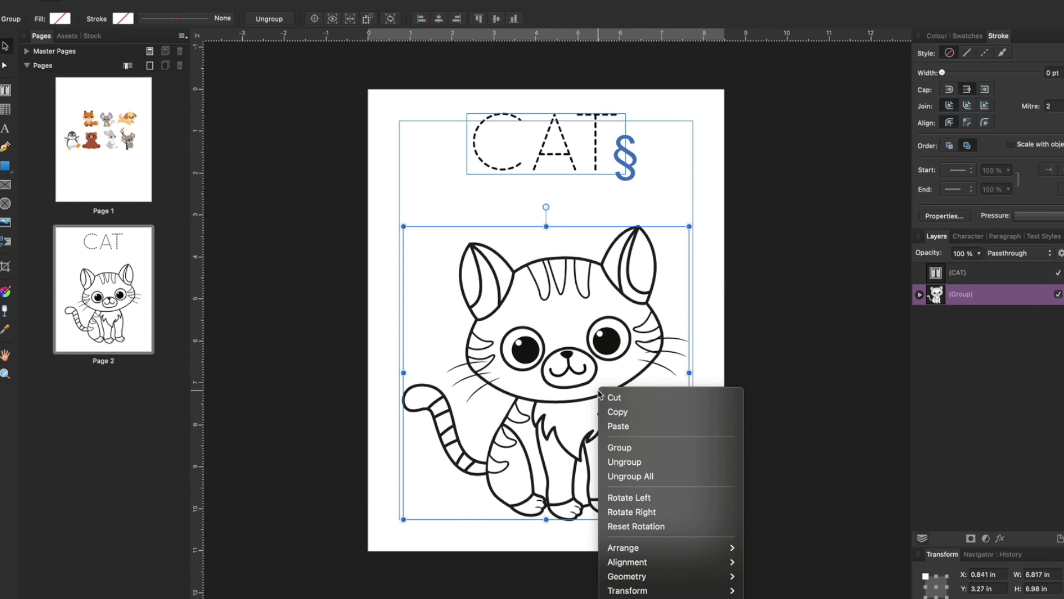
left_click(624, 461)
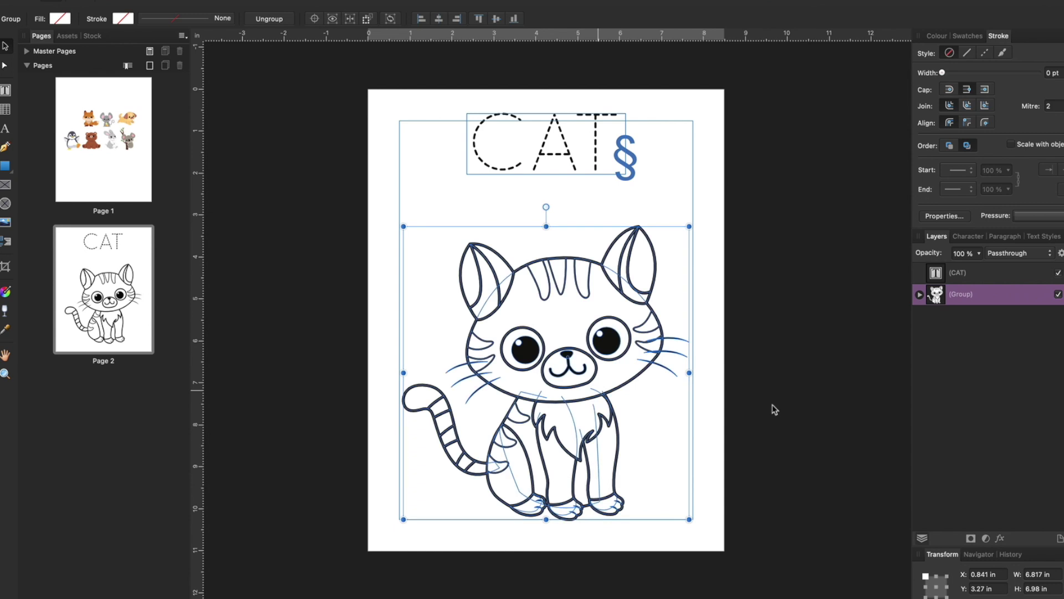
left_click(773, 409)
Move the CAT title down to the top margin, align it horizontally to the centre of the margins, and deselect it
left_click_drag(556, 160, 552, 166)
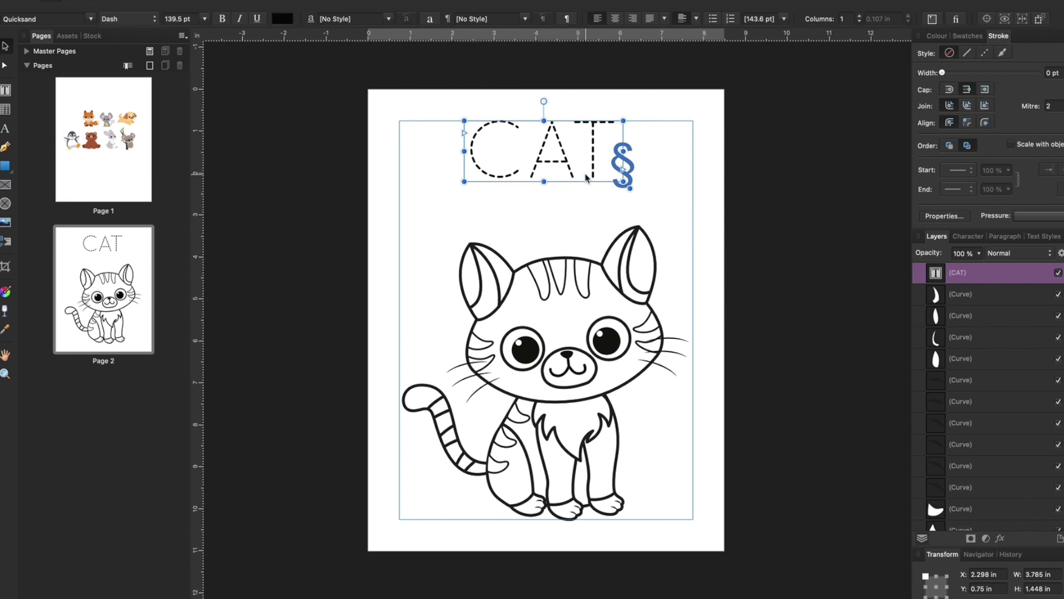
left_click(826, 2)
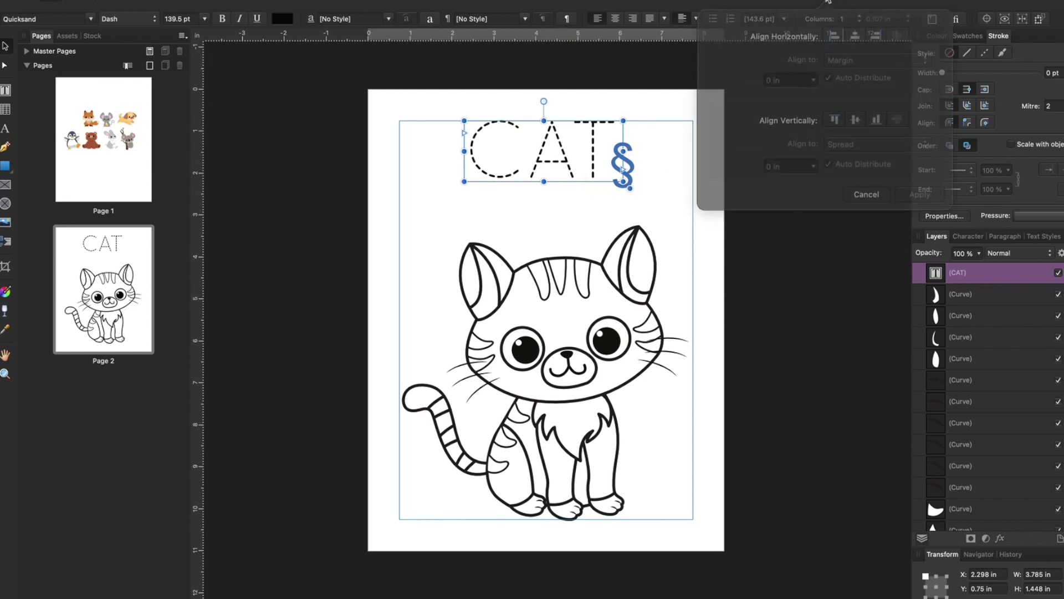
left_click(853, 29)
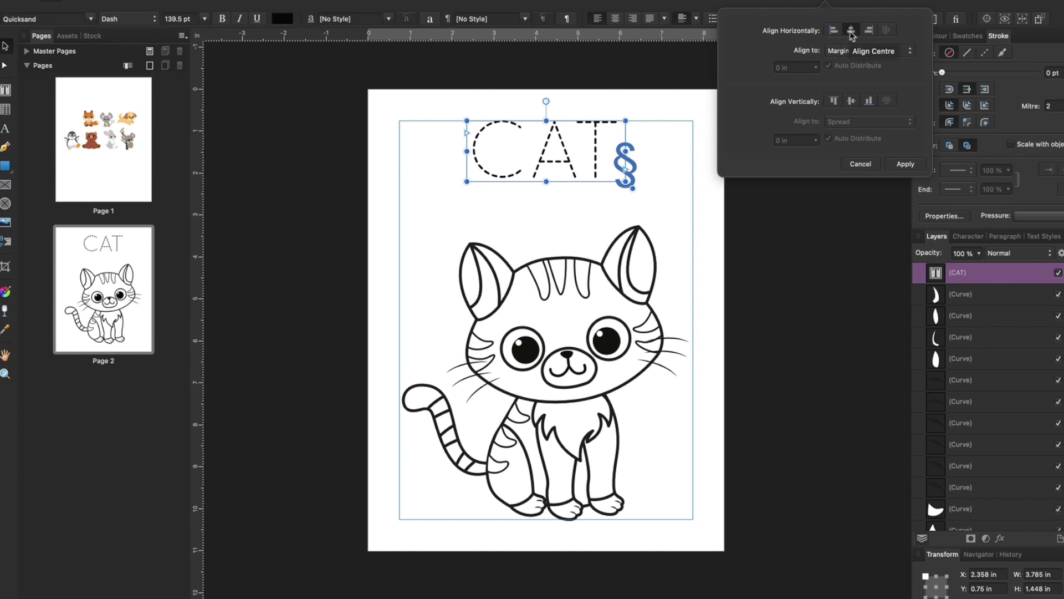
left_click(905, 164)
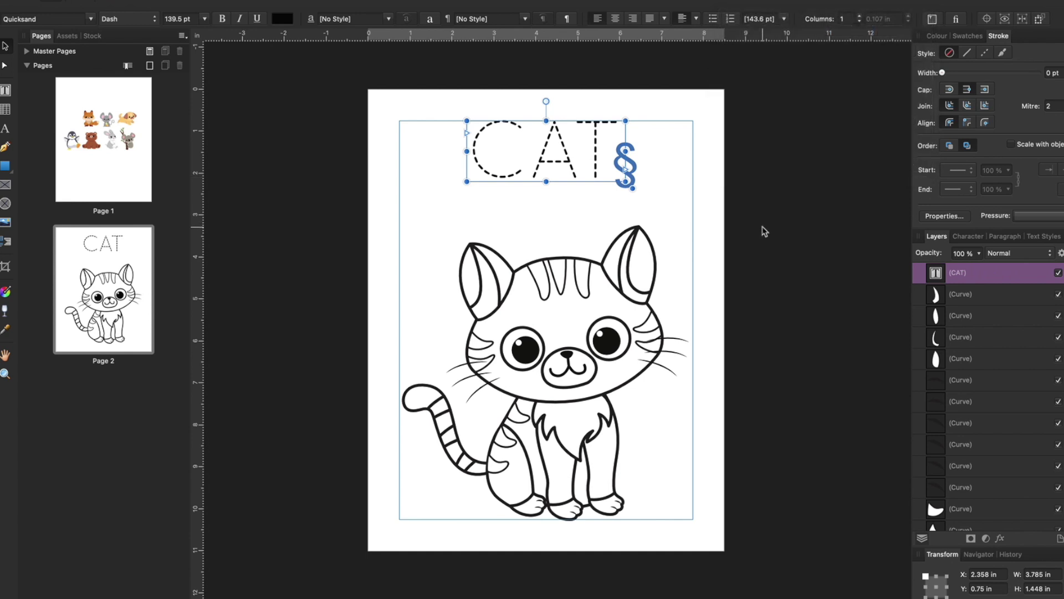
left_click(764, 231)
Set the stroke width of all the cat drawing's curves to 4 pt, leaving the title out, and deselect them
key("super+equal")
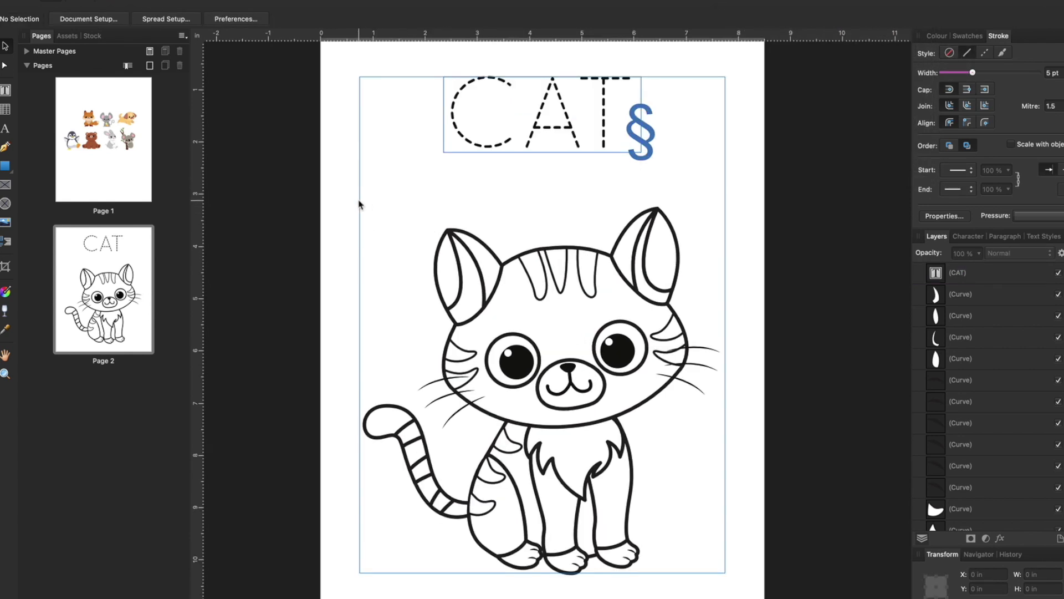
mouse_move(344, 203)
left_mouse_down()
mouse_move(768, 502)
mouse_move(776, 586)
left_mouse_up()
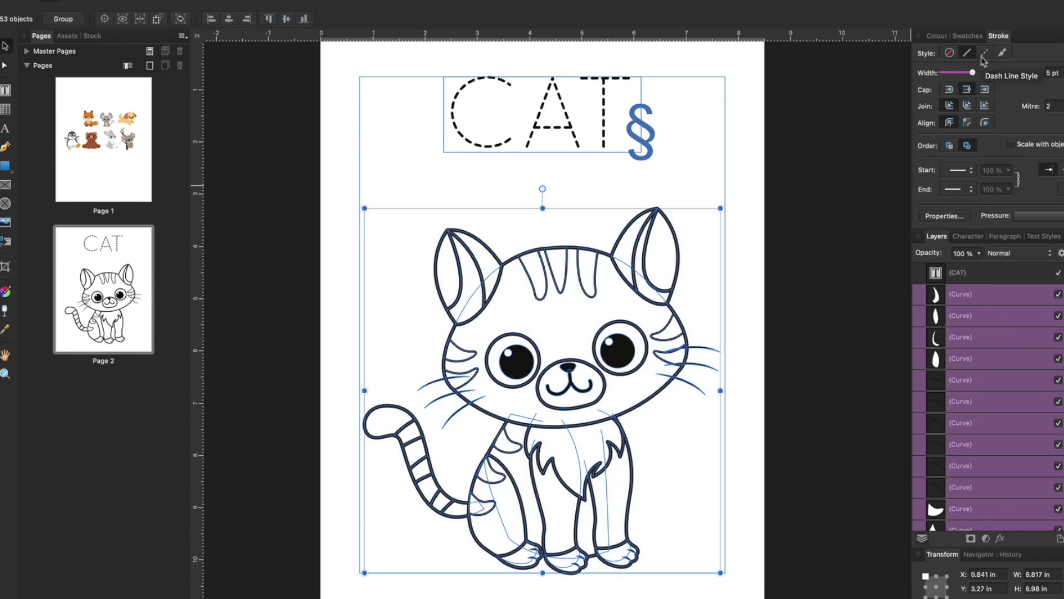
mouse_move(974, 74)
left_mouse_down()
mouse_move(961, 78)
mouse_move(971, 77)
left_mouse_up()
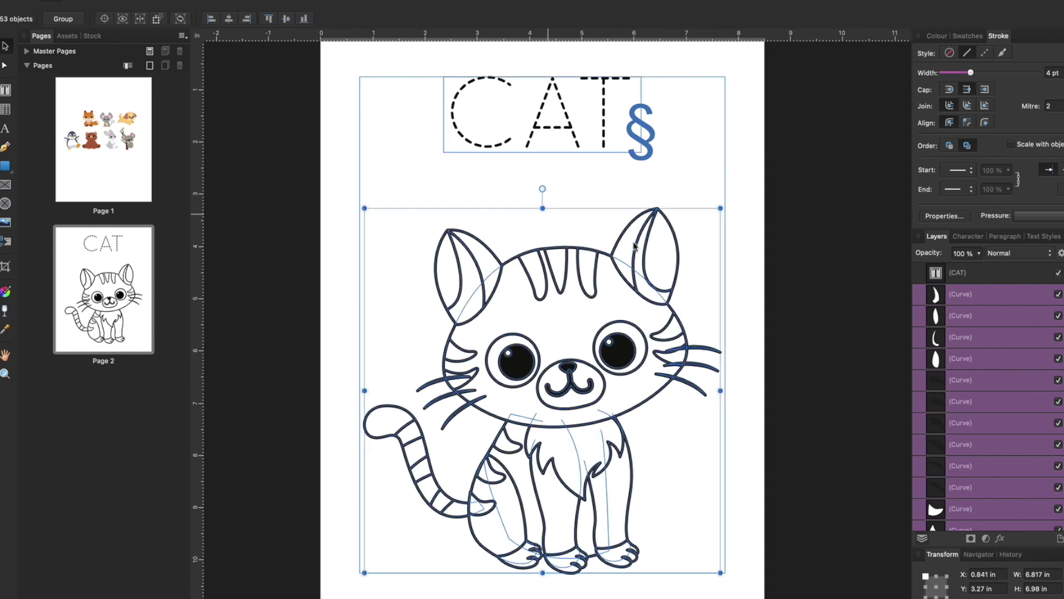
left_click(793, 239)
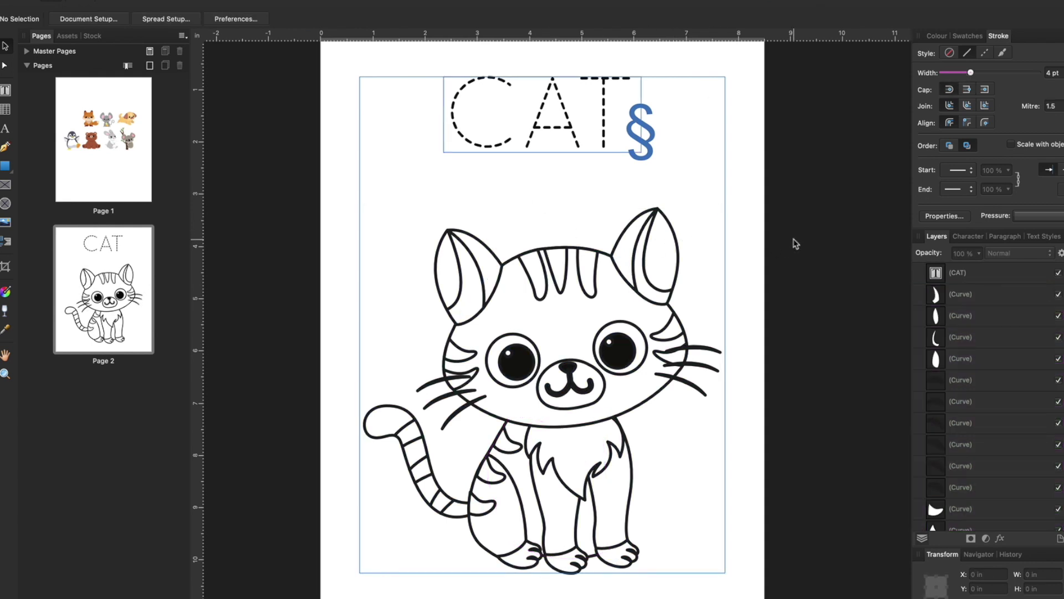
Remove the stroke colour from the black pupils of both cat eyes
left_click(513, 370)
left_click(627, 358, "shift")
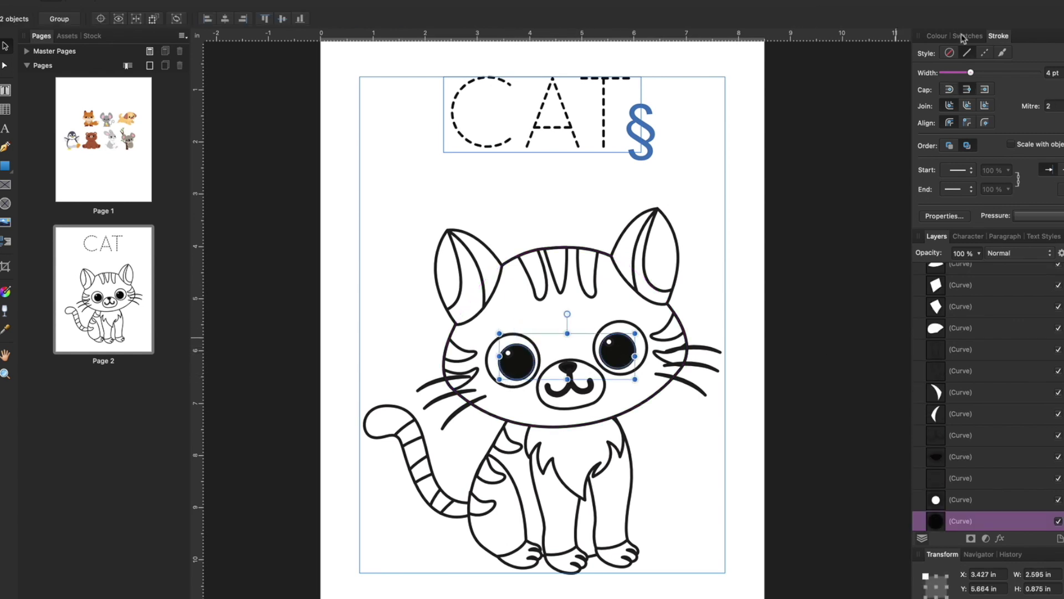
left_click(943, 36)
left_click(930, 56)
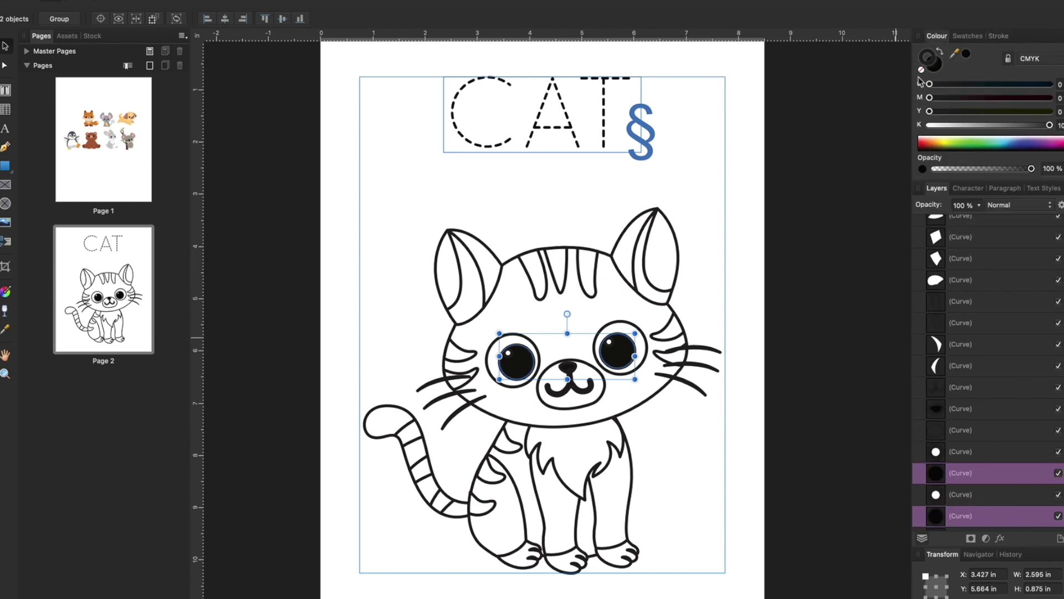
left_click(921, 70)
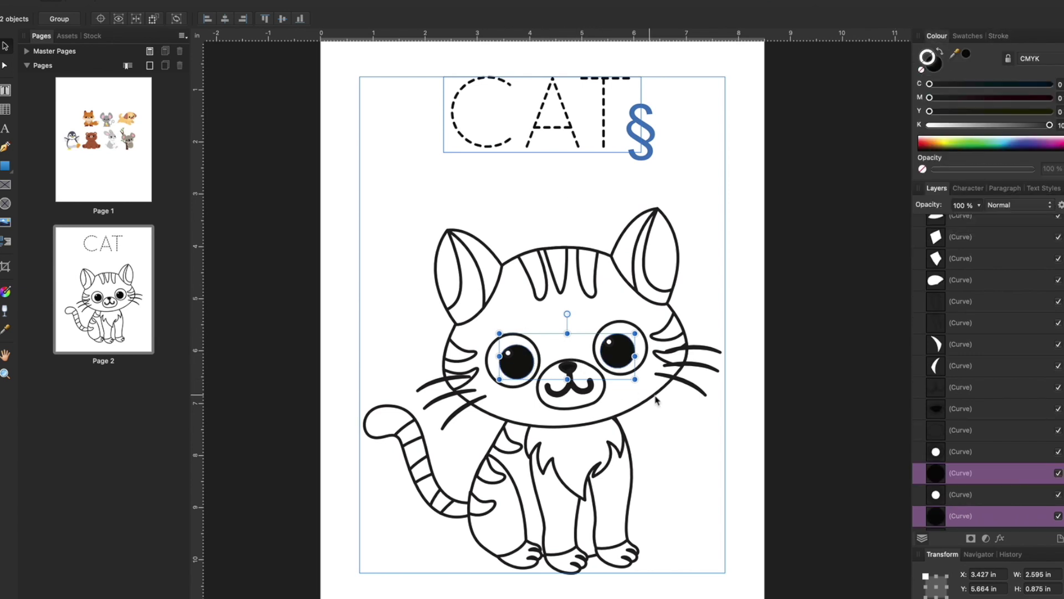
left_click(675, 408)
Remove the stroke colour from the cat's mouth curve and its nose
left_click(567, 390)
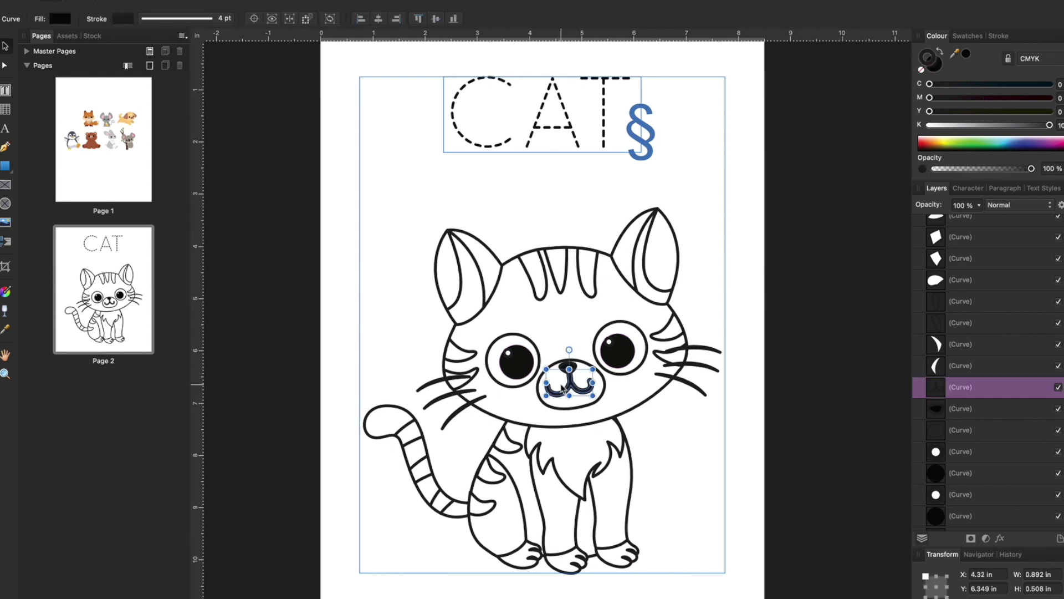
key("super+equal")
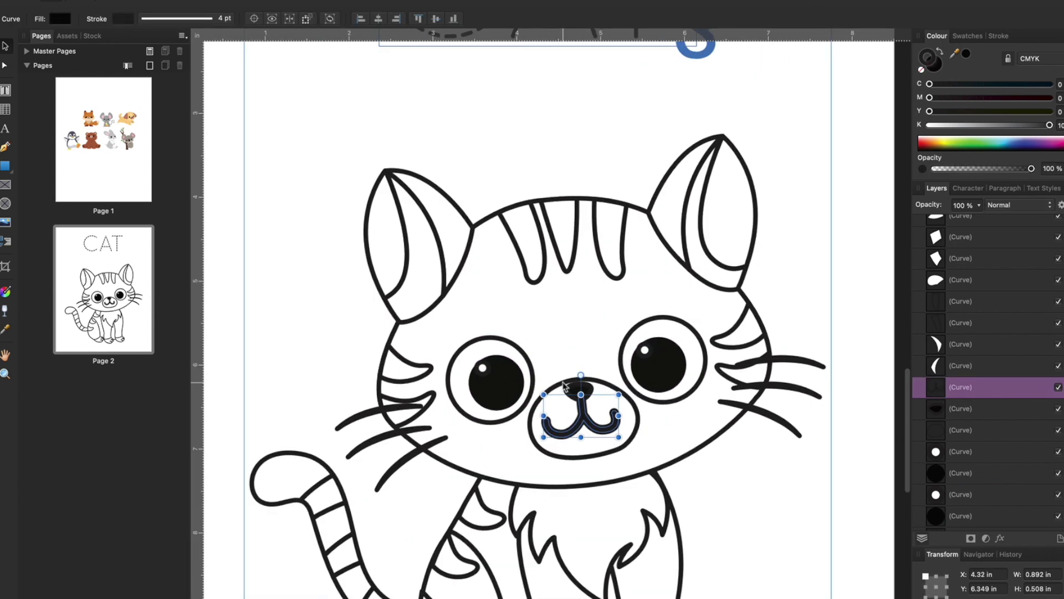
scroll(564, 385, "down", 3)
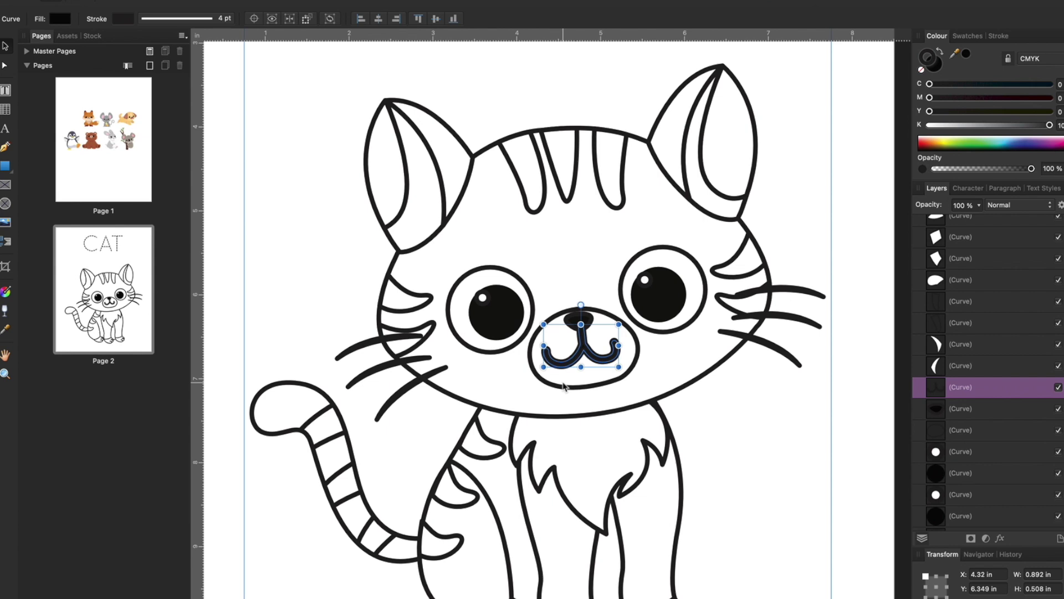
scroll(564, 385, "down", 2)
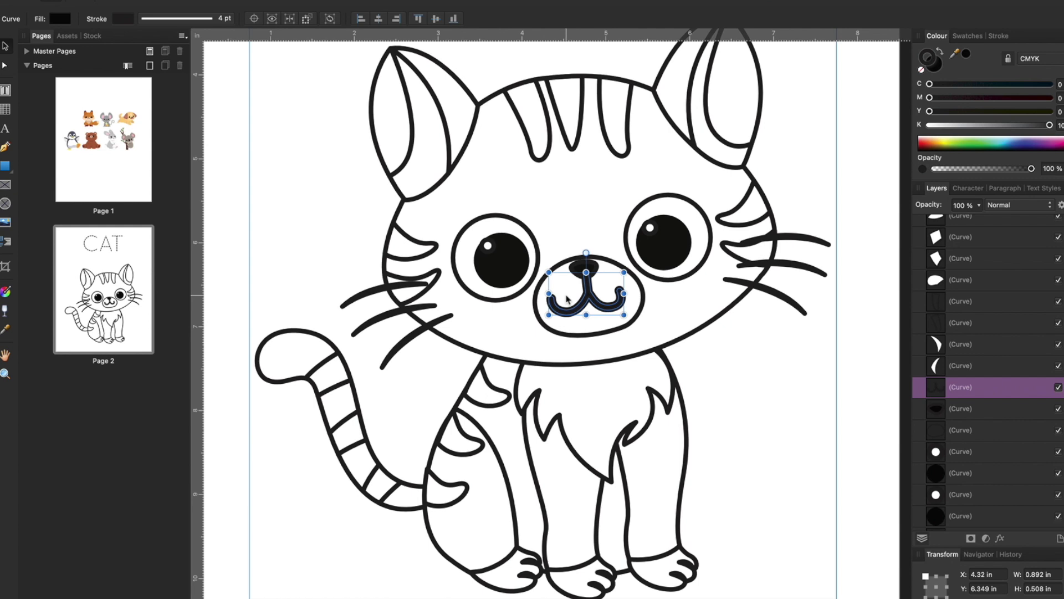
left_click(922, 71)
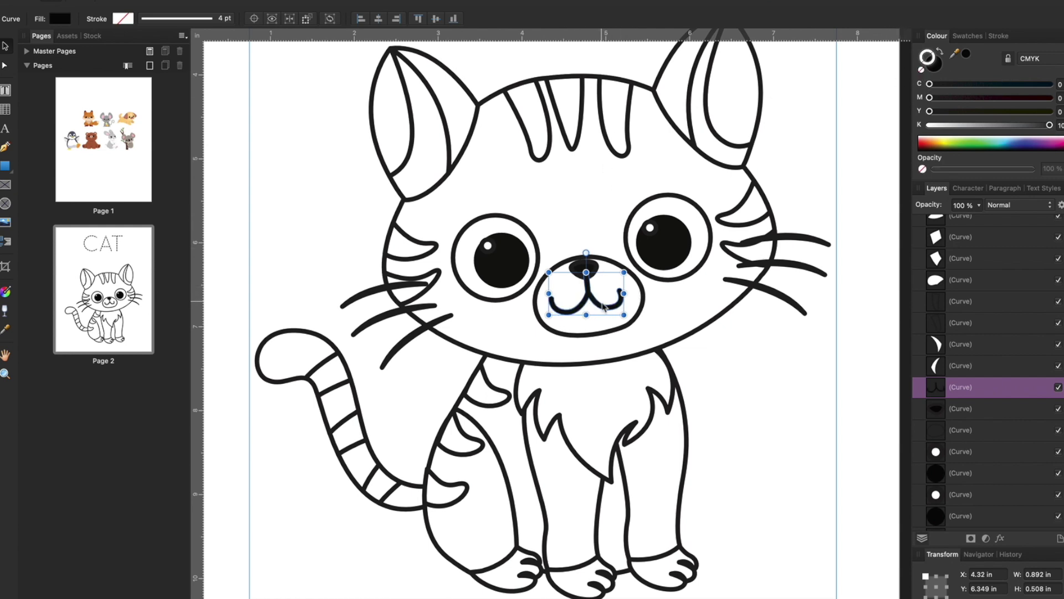
left_click(593, 269)
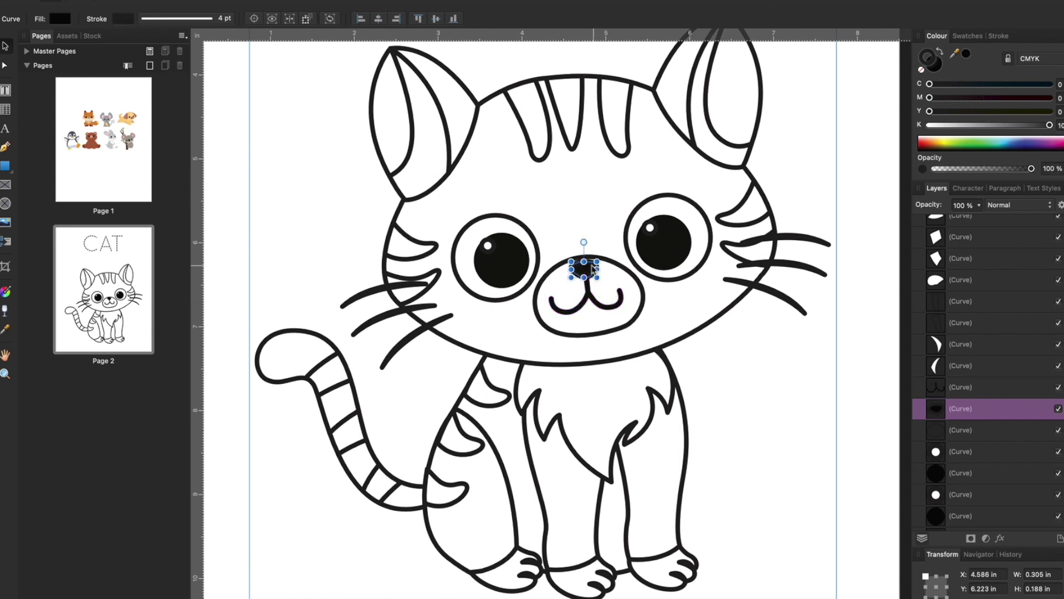
left_click(743, 374)
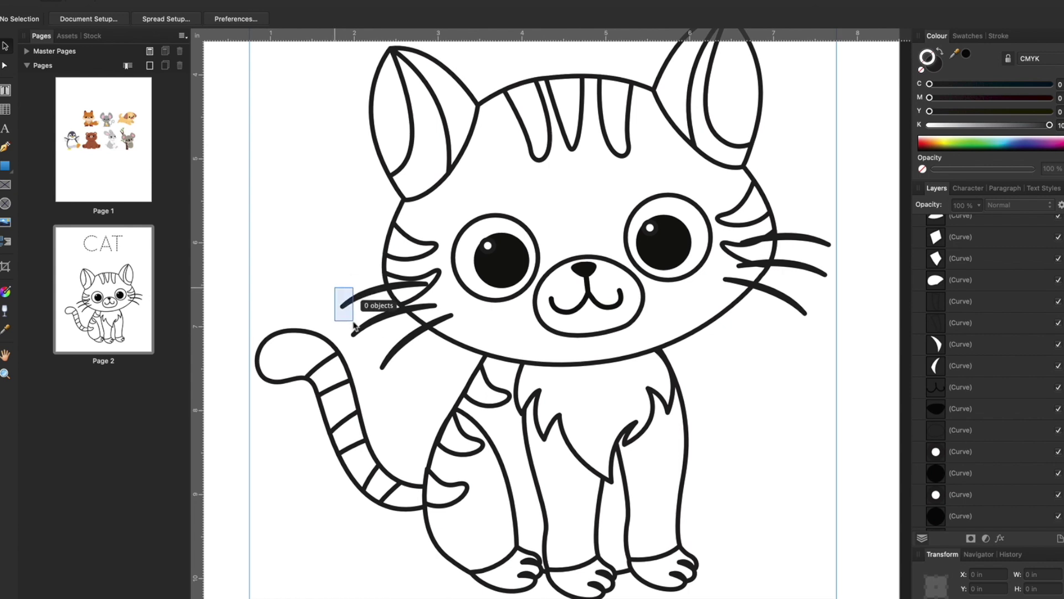
Select all six whiskers on both sides of the cat's face, remove their stroke colour, and deselect them
left_click(375, 326)
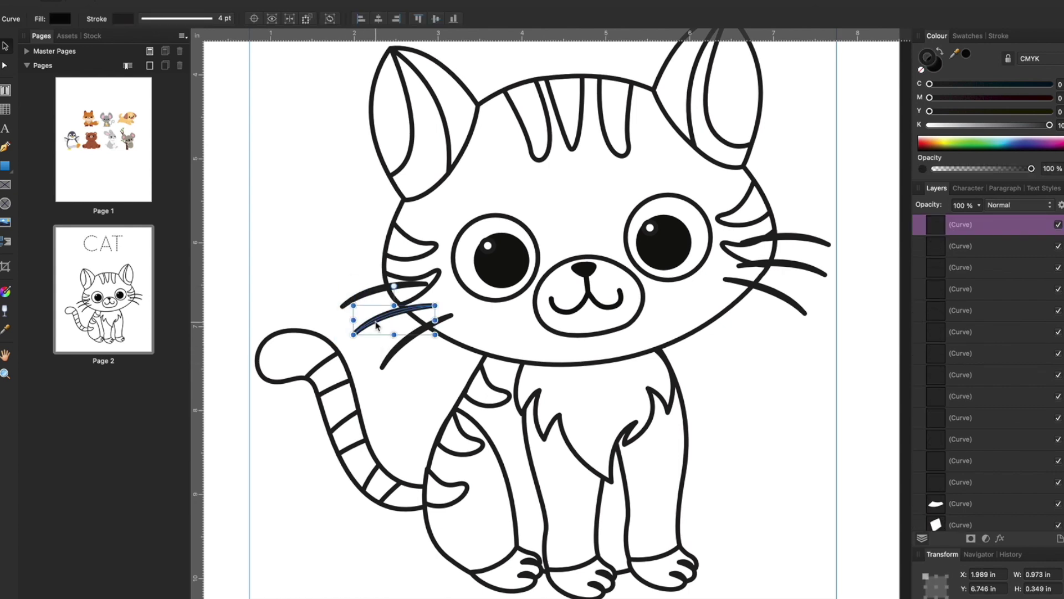
left_click(366, 296, "shift")
left_click(394, 353, "shift")
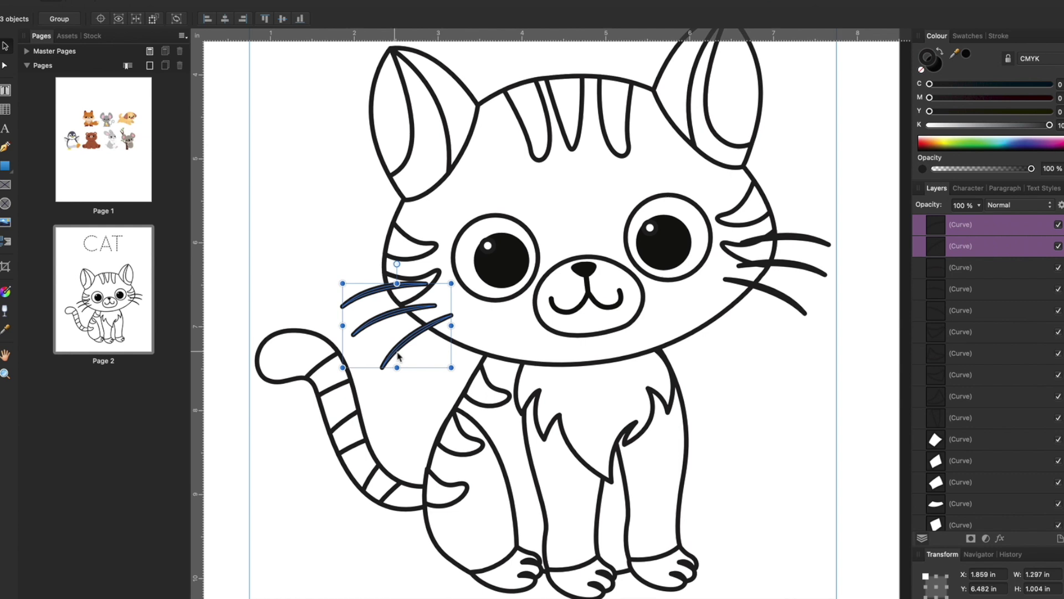
left_click(782, 298, "shift")
left_click(798, 269, "shift")
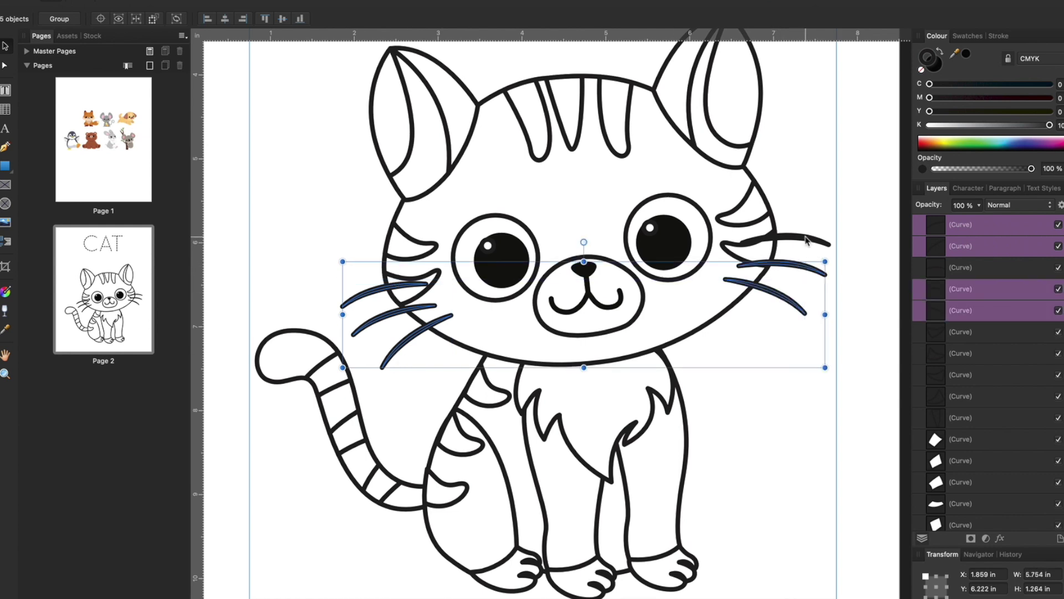
left_click(807, 240, "shift")
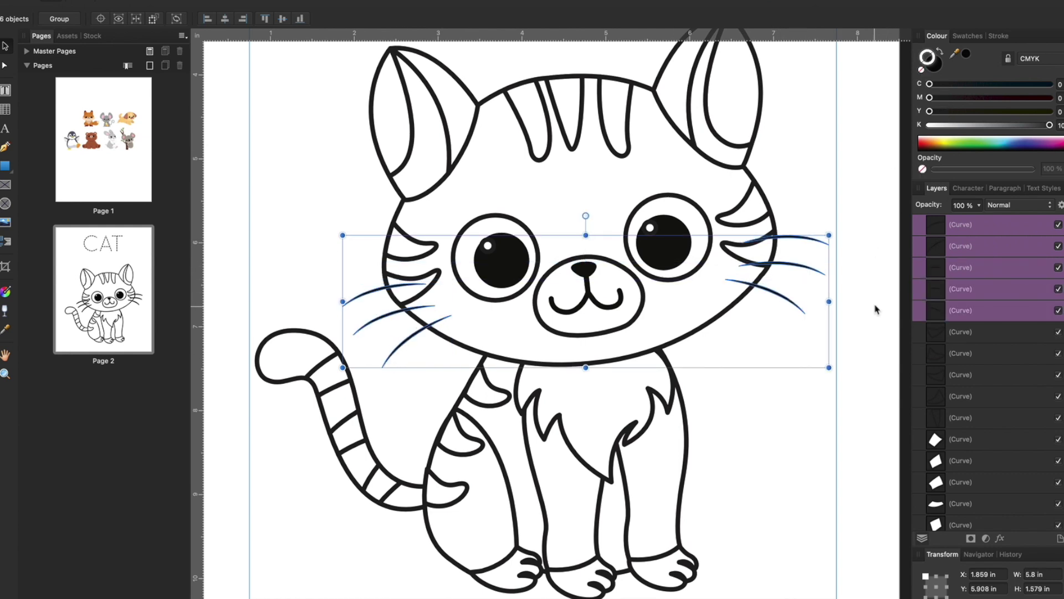
left_click(857, 305)
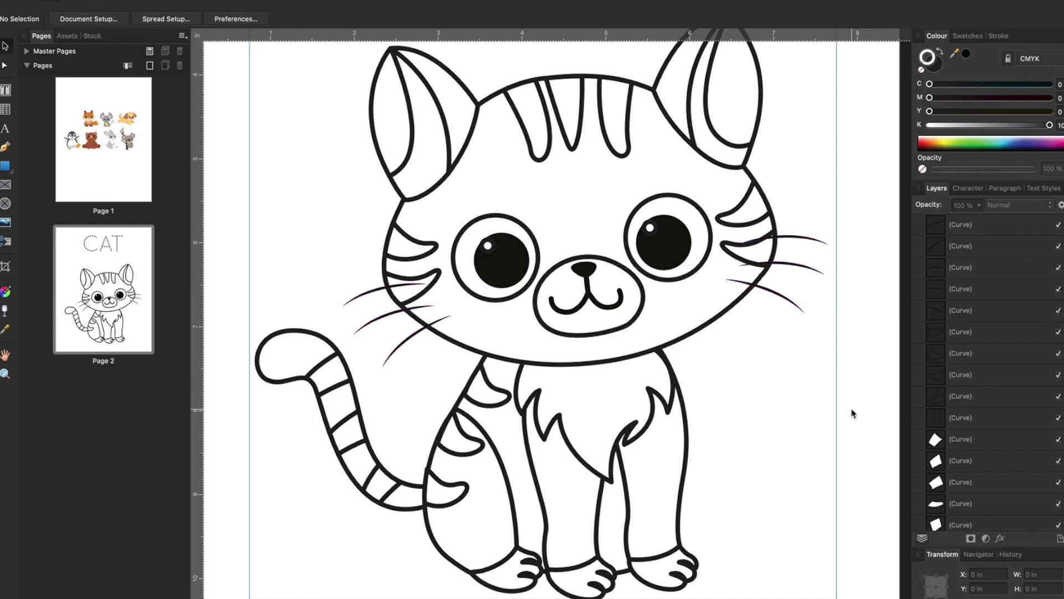
Select all six black toe curves across the cat's three paws and remove their stroke colour
scroll(854, 413, "down", 2)
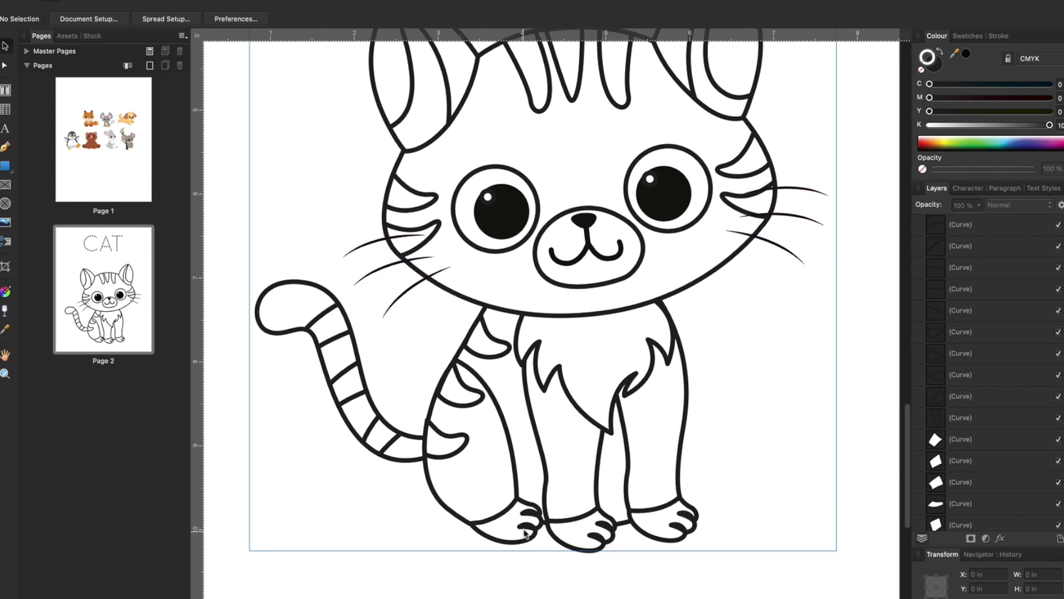
left_click(526, 527)
key("z")
left_click_drag(512, 507, 540, 509)
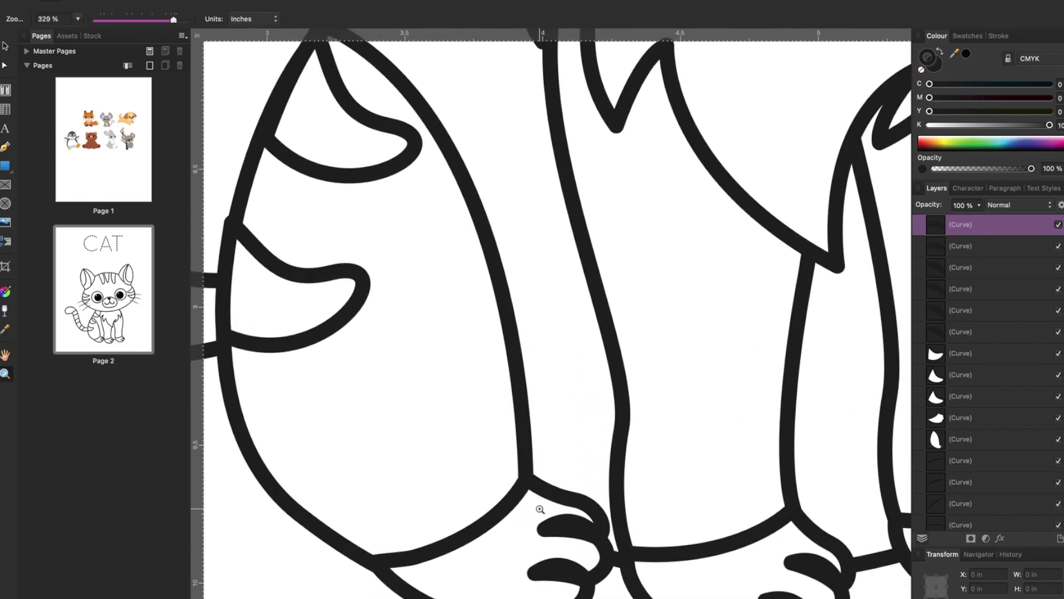
key("v")
left_click(571, 528, "shift")
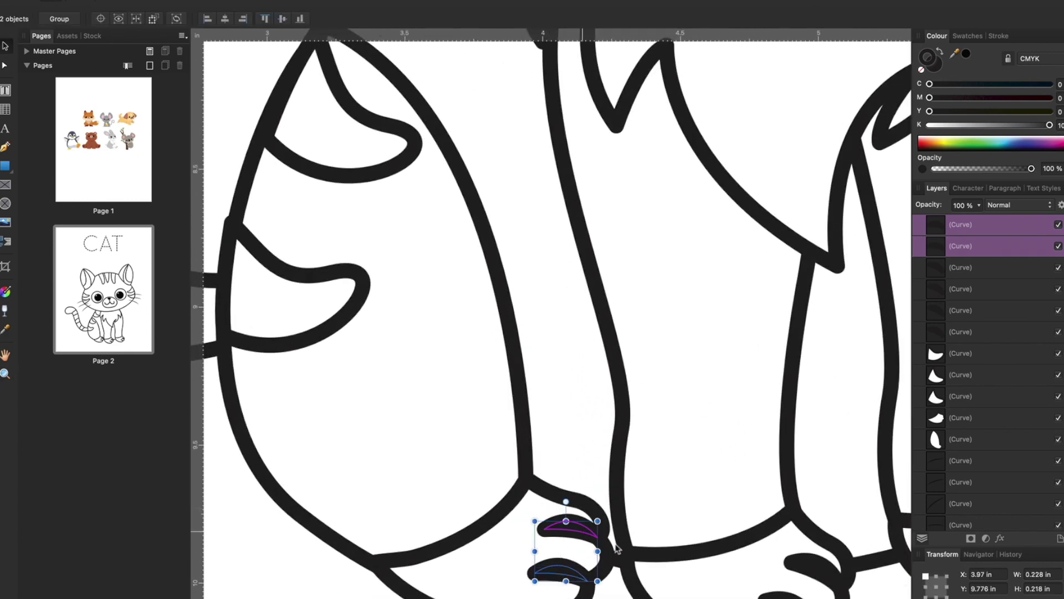
left_click(813, 573, "shift")
left_click(793, 561, "shift")
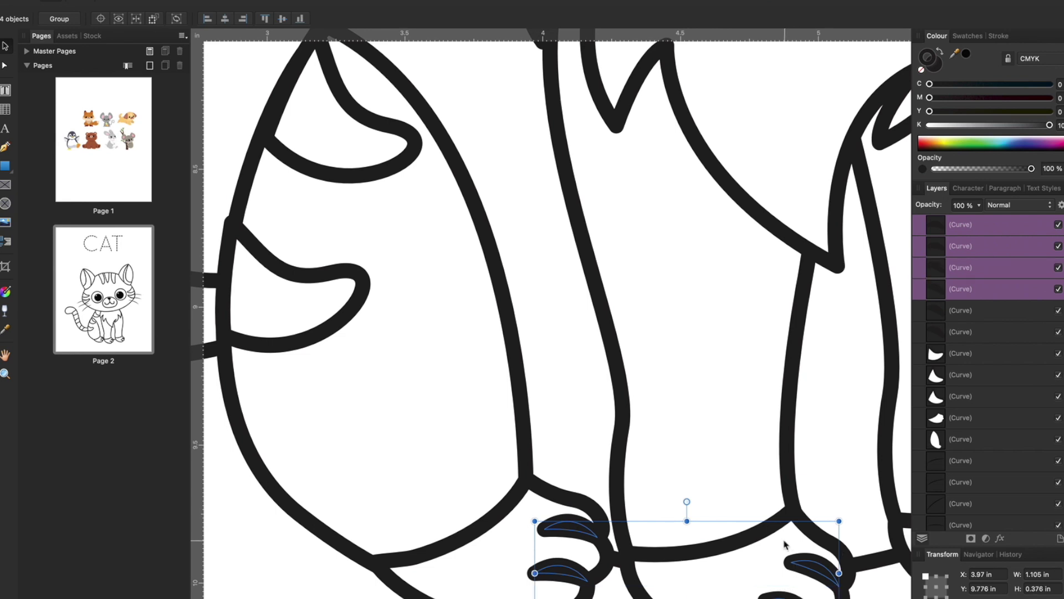
scroll(792, 566, "right", 10)
left_click(788, 574, "shift")
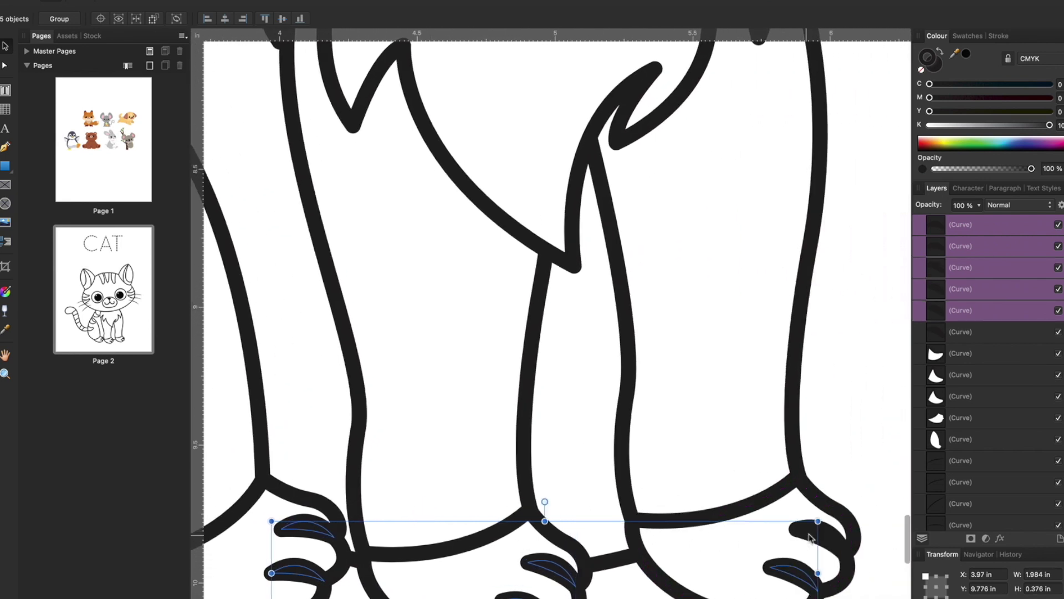
left_click(826, 536, "shift")
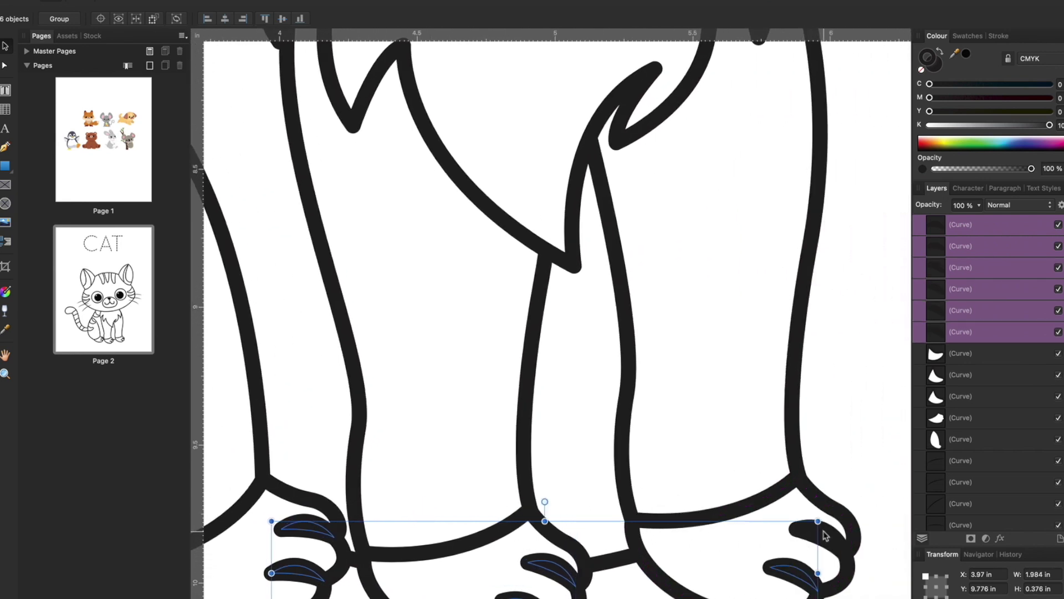
left_click(923, 71)
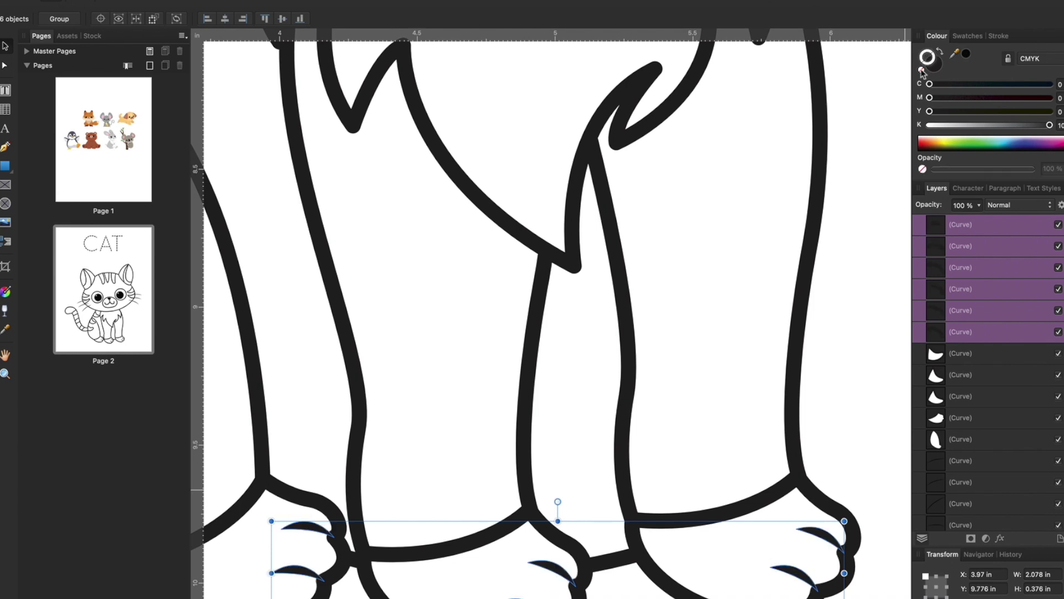
Deselect the toe curves and turn on Preview Mode to show the whole cat page without margins or frame outlines
key("super+minus")
key("super+minus")
key("super+minus")
key("super+minus")
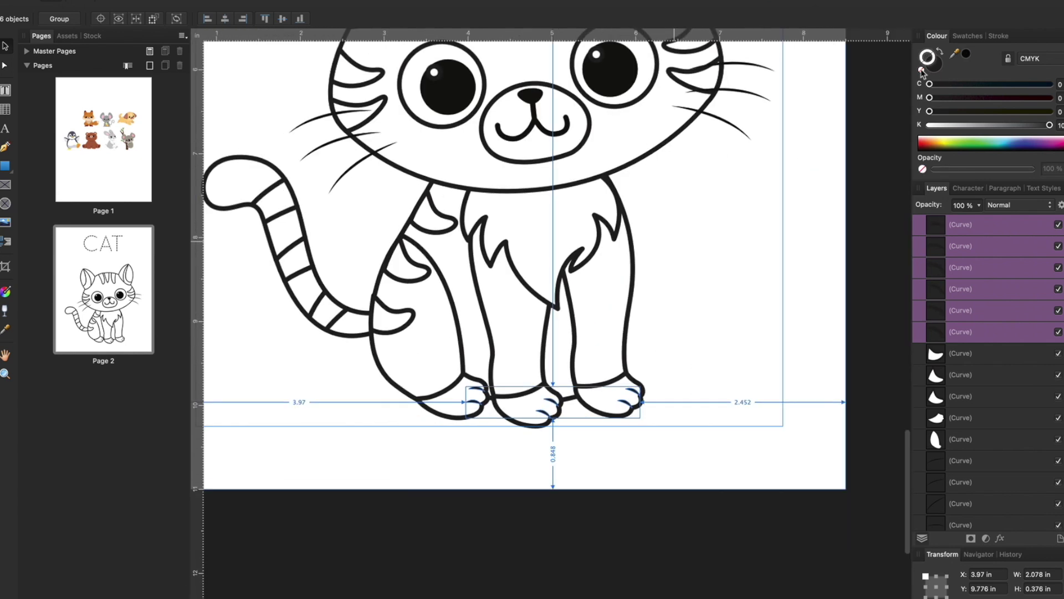
key("super+minus")
key("super+minus")
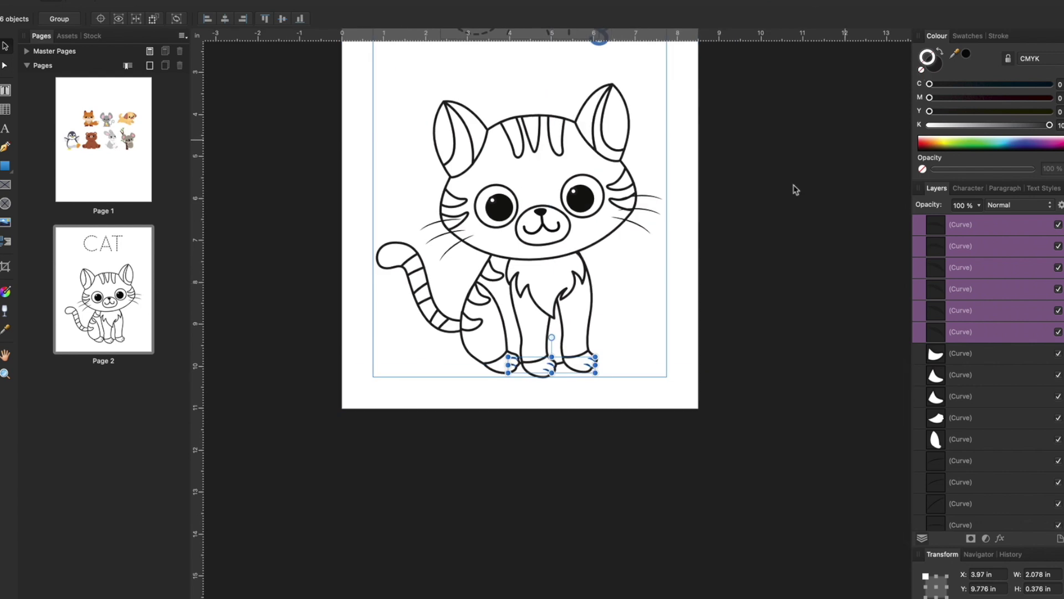
scroll(784, 195, "up", 3)
left_click(787, 197)
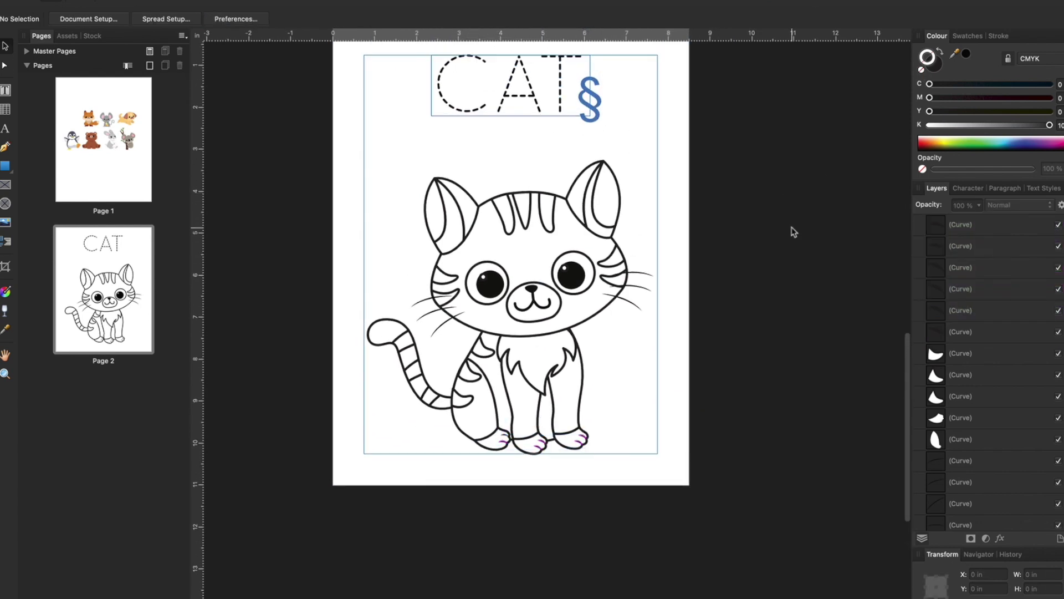
scroll(794, 231, "up", 2)
scroll(794, 232, "left", 1)
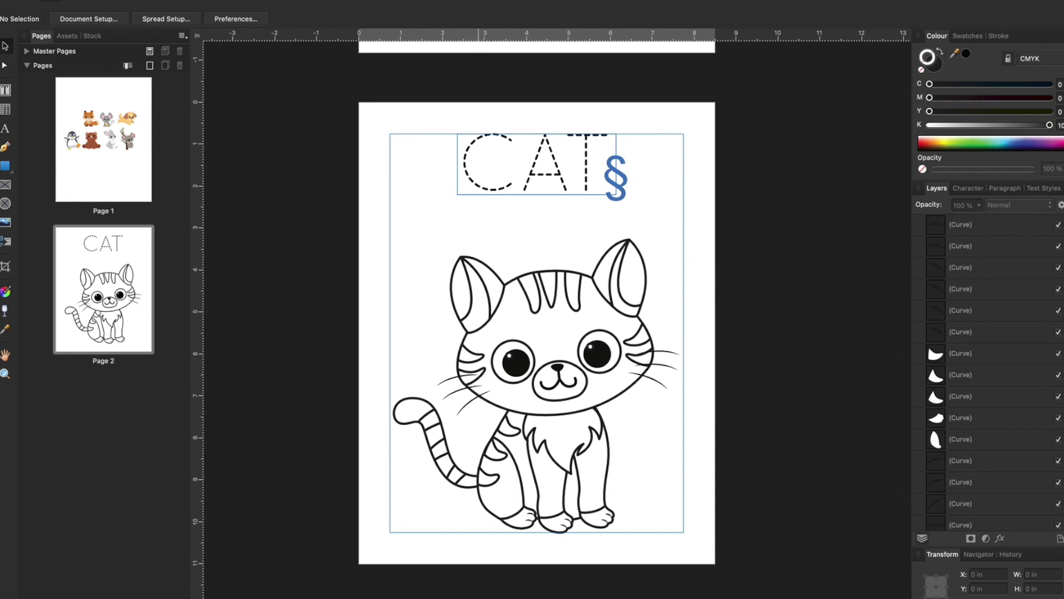
left_click(361, 0)
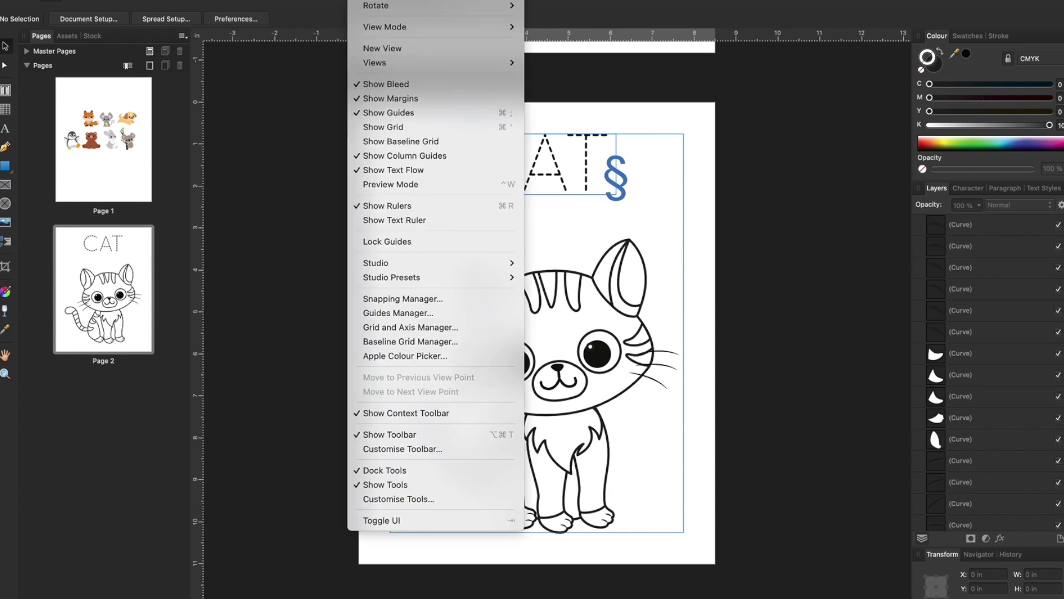
left_click(379, 185)
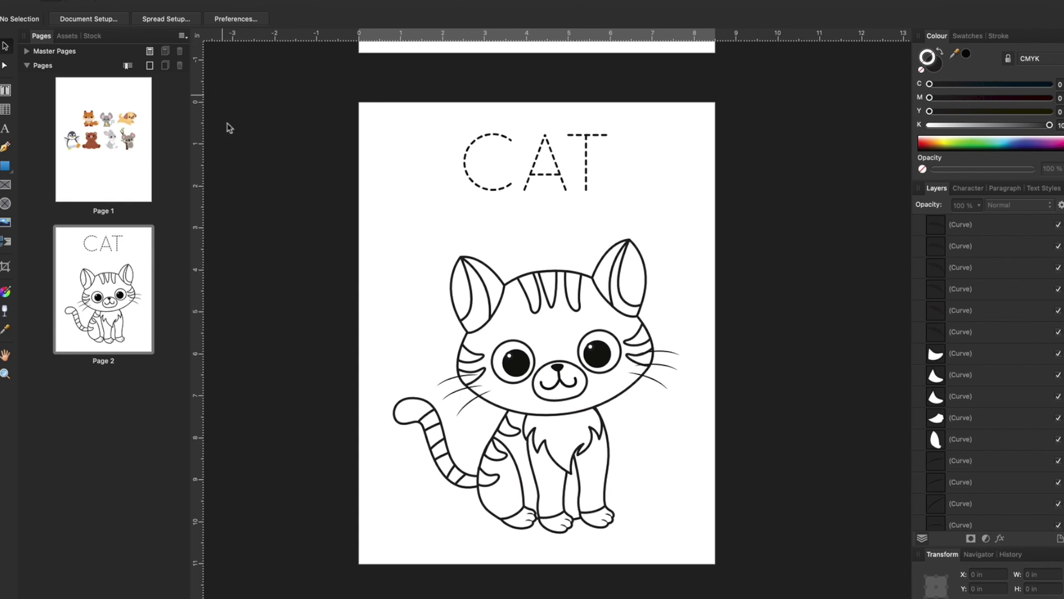
Add a blank page 3 after the cat page and cut the complete fox from the animal clipart on page 1
left_click(150, 66)
left_click(656, 371)
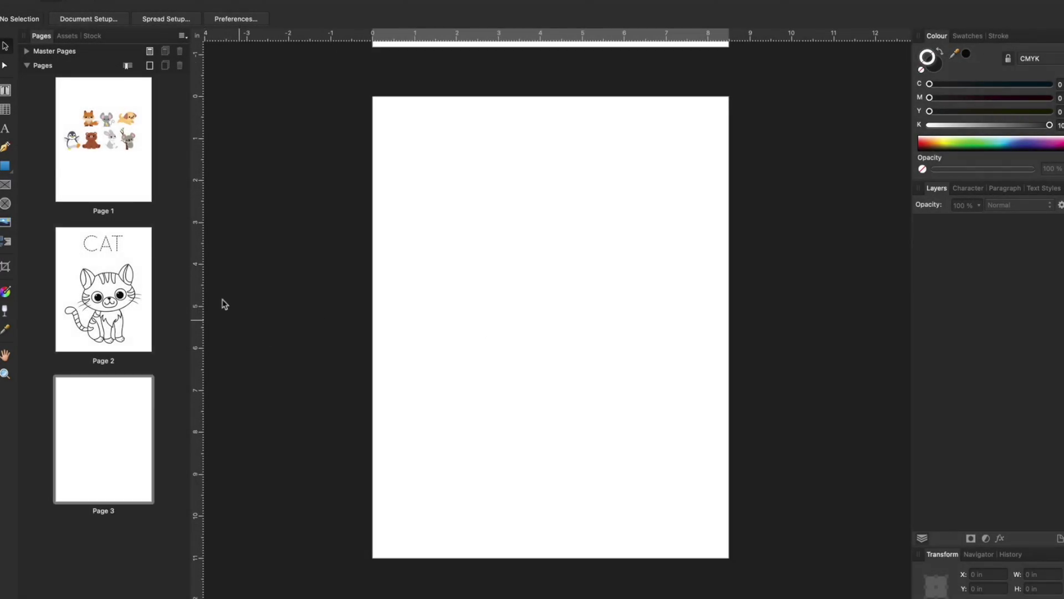
double_click(117, 172)
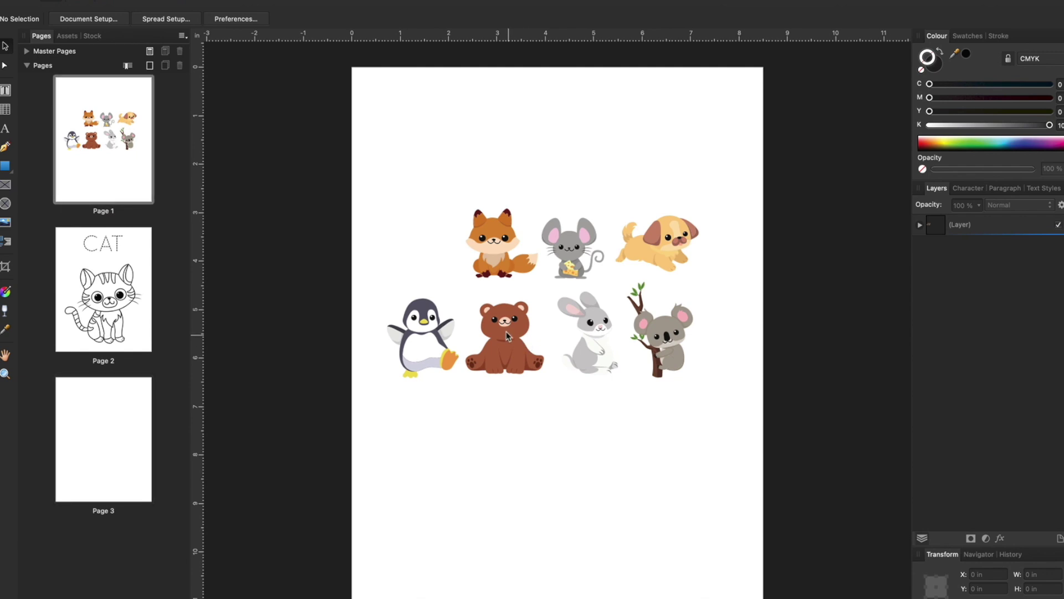
left_click_drag(416, 180, 541, 285)
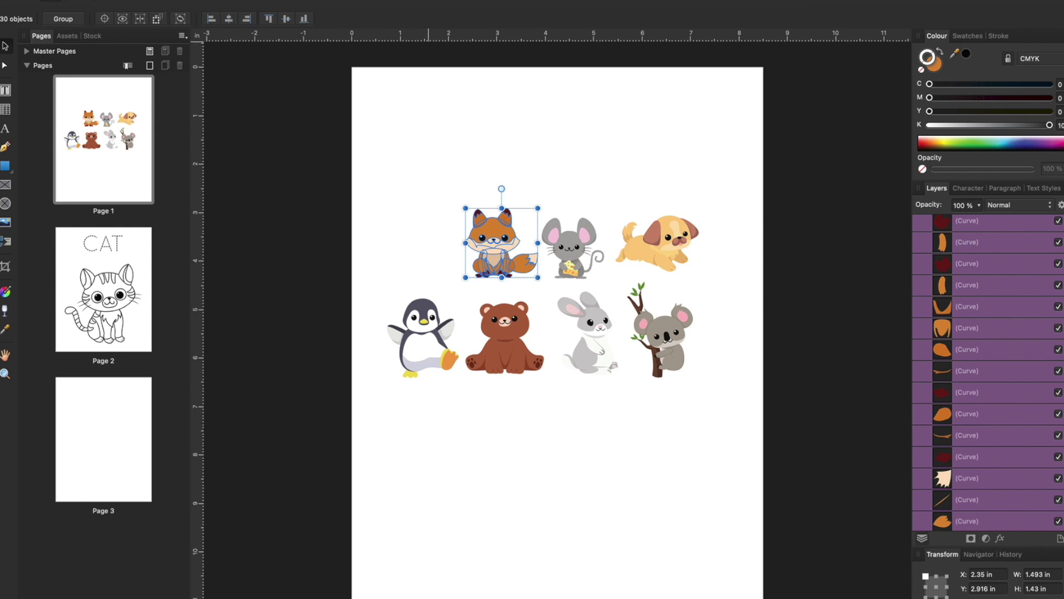
left_click(147, 0)
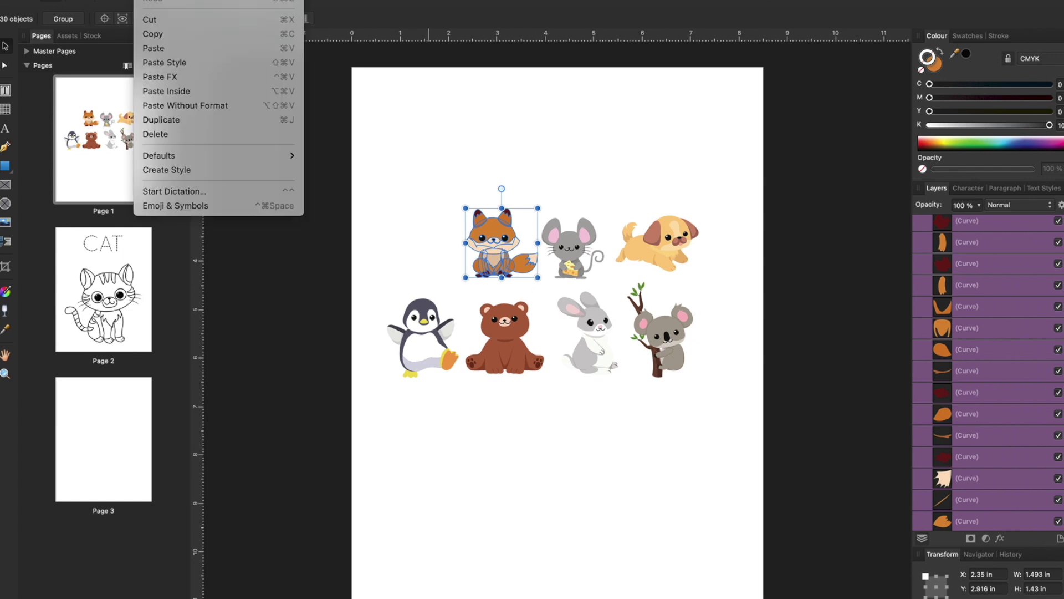
left_click(154, 21)
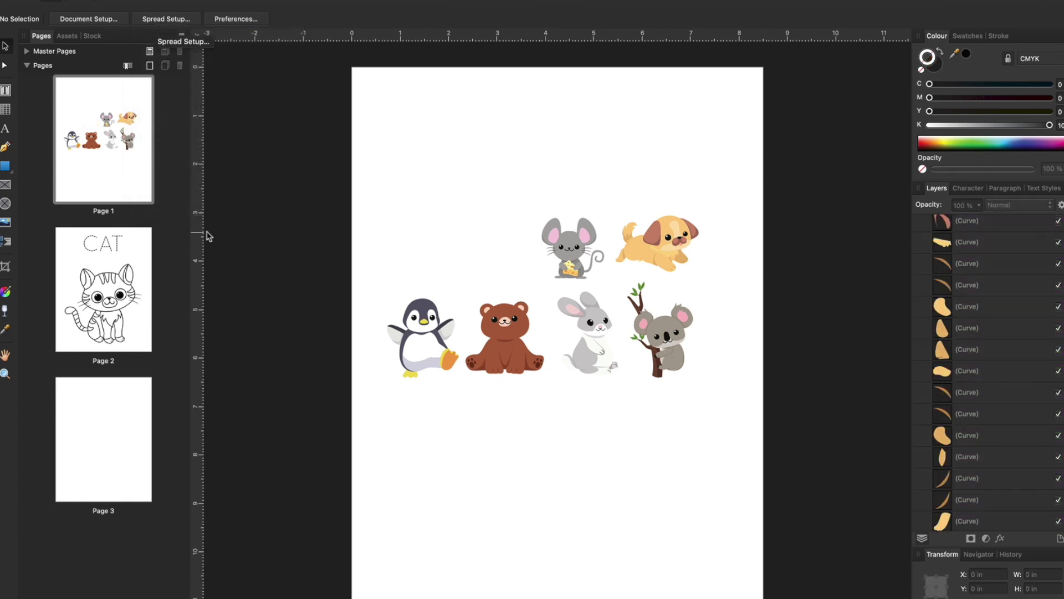
Paste the fox onto page 3 and enlarge it to about 5.49 × 5.26 in, placed near the page's centre
left_click(114, 422)
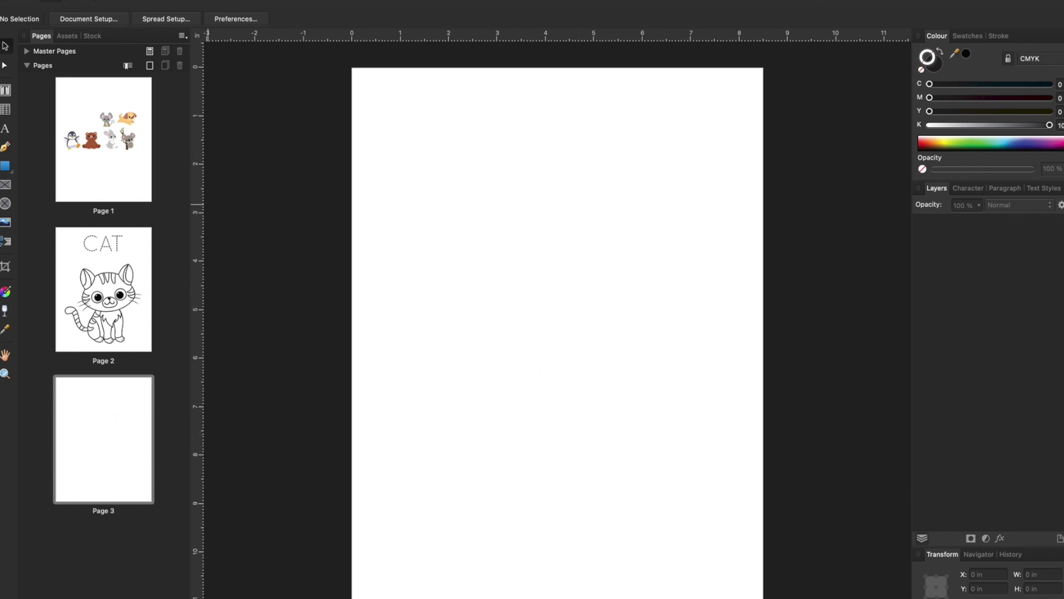
left_click(171, 46)
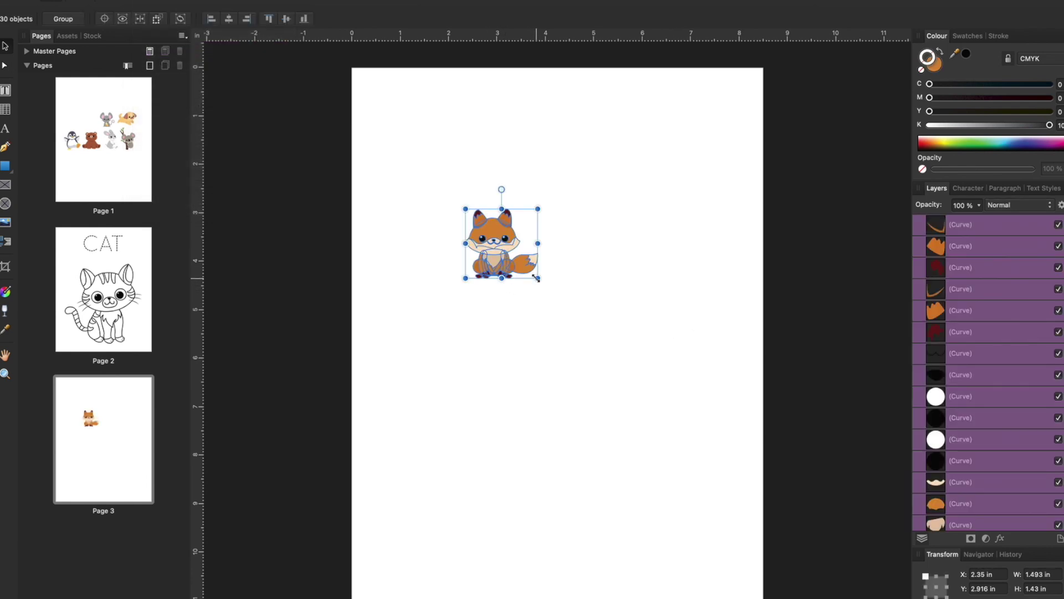
left_click_drag(537, 277, 705, 489)
left_click_drag(582, 269, 542, 305)
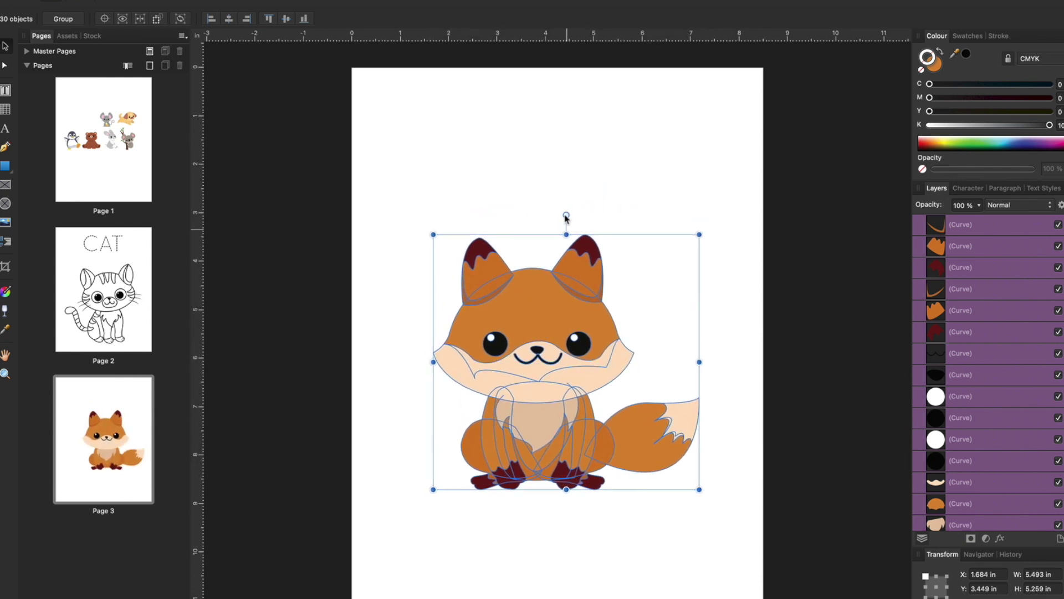
left_click(563, 179)
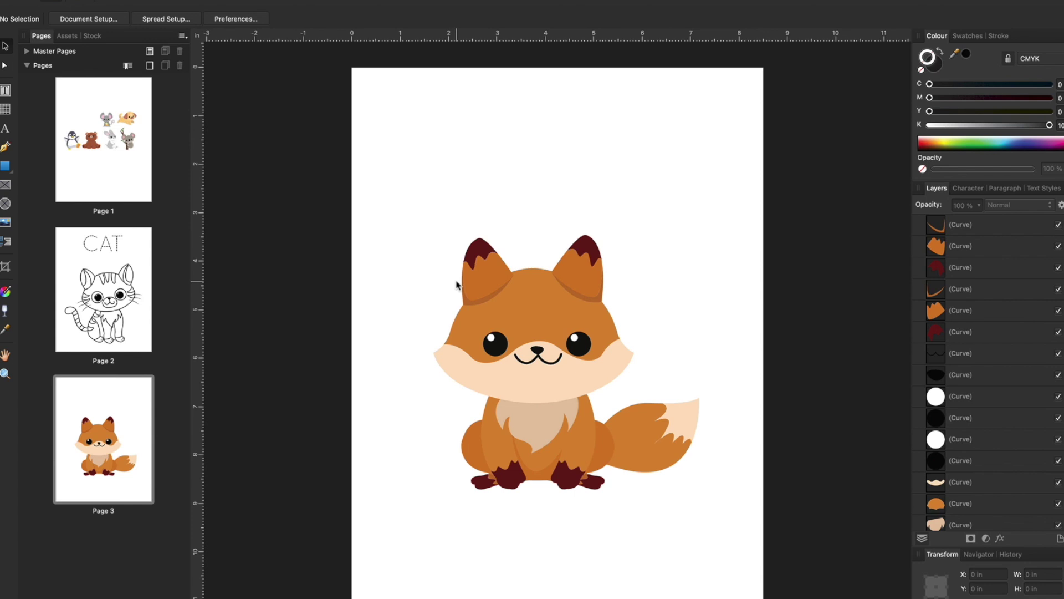
scroll(451, 233, "up", 10)
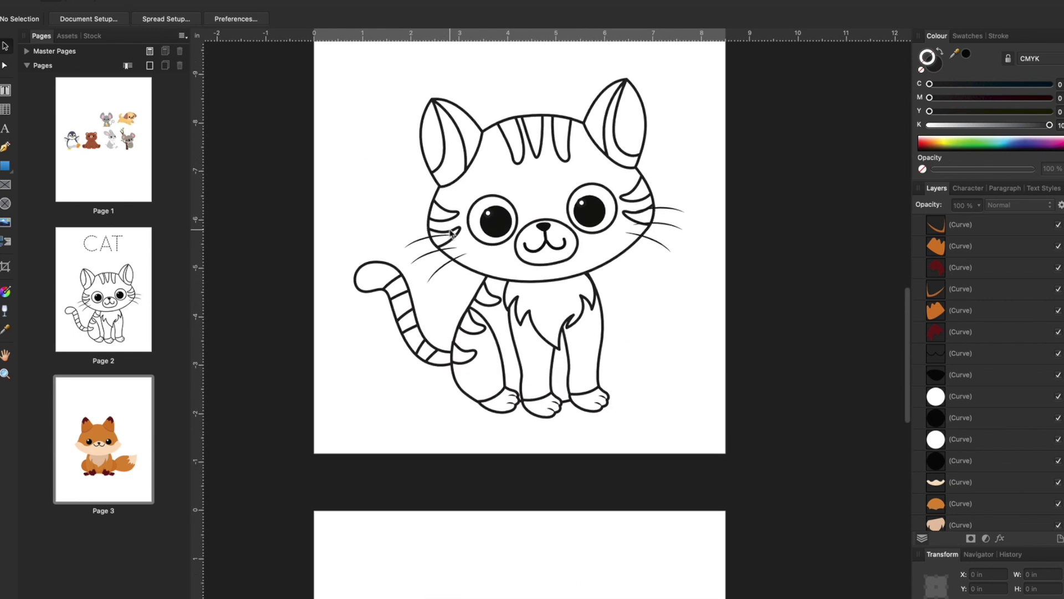
scroll(403, 145, "up", 3)
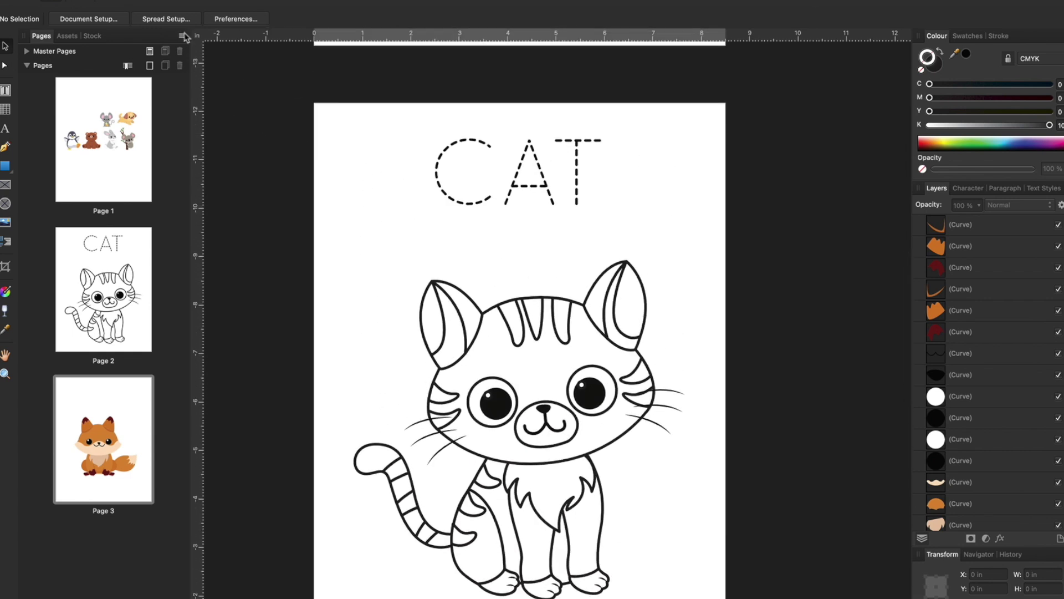
right_click(98, 154)
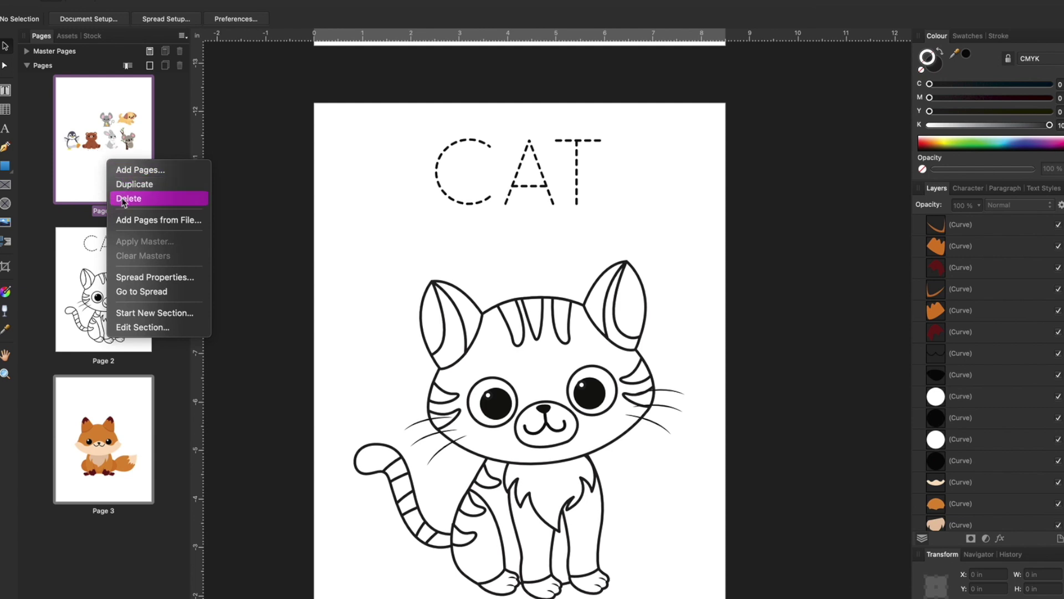
left_click(387, 145)
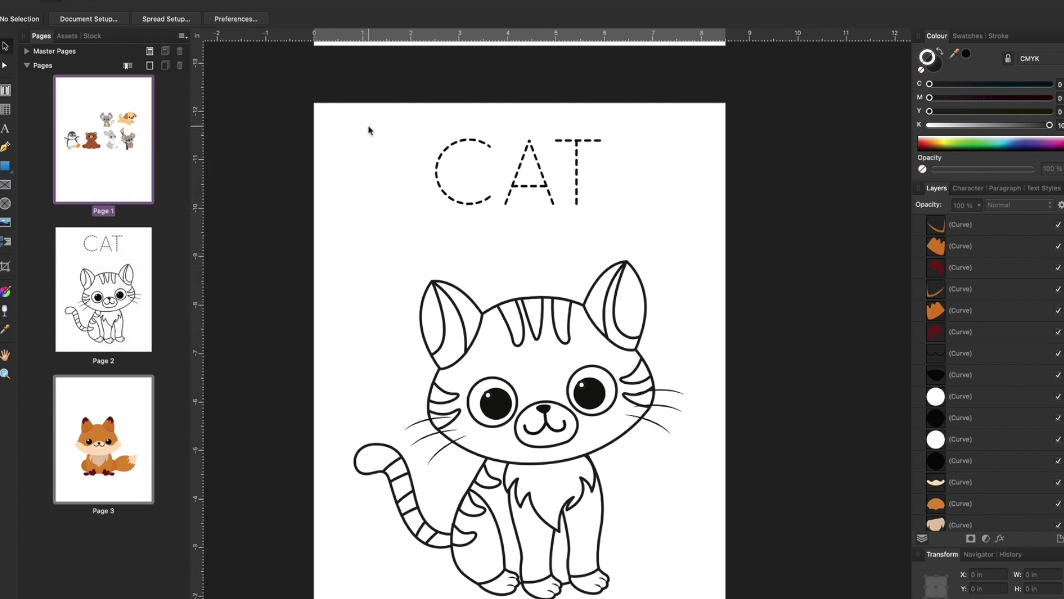
Select all the remaining animals on page 1 and delete them
left_click(135, 119)
double_click(135, 118)
left_click_drag(374, 157, 761, 454)
key("Delete")
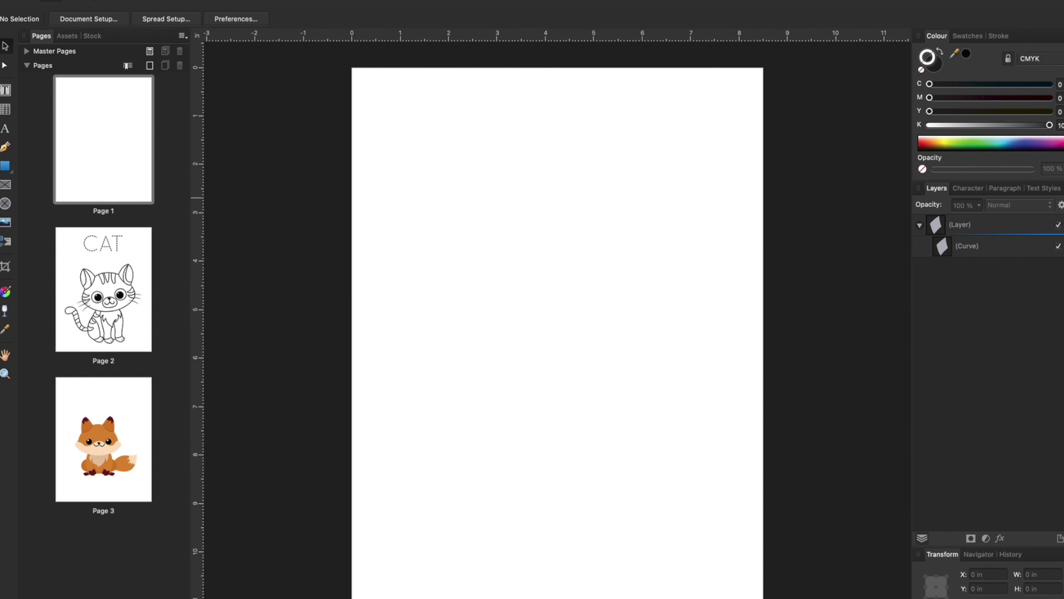
Draw a text frame about 6.76 × 3.99 in on page 1 and enter COLORING BOOK with each word on its own line
left_click(5, 90)
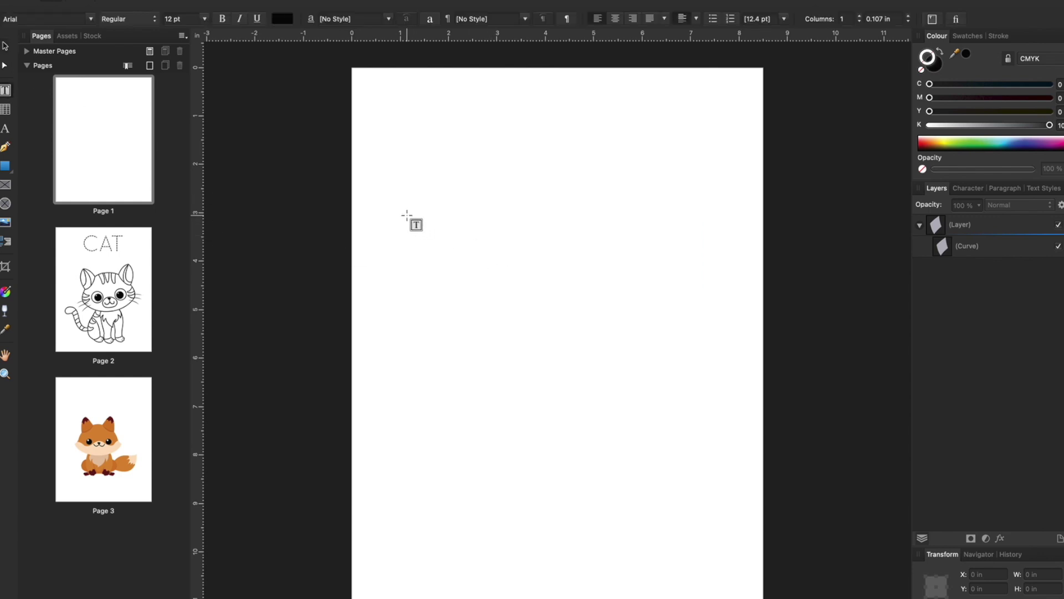
left_click_drag(403, 204, 731, 398)
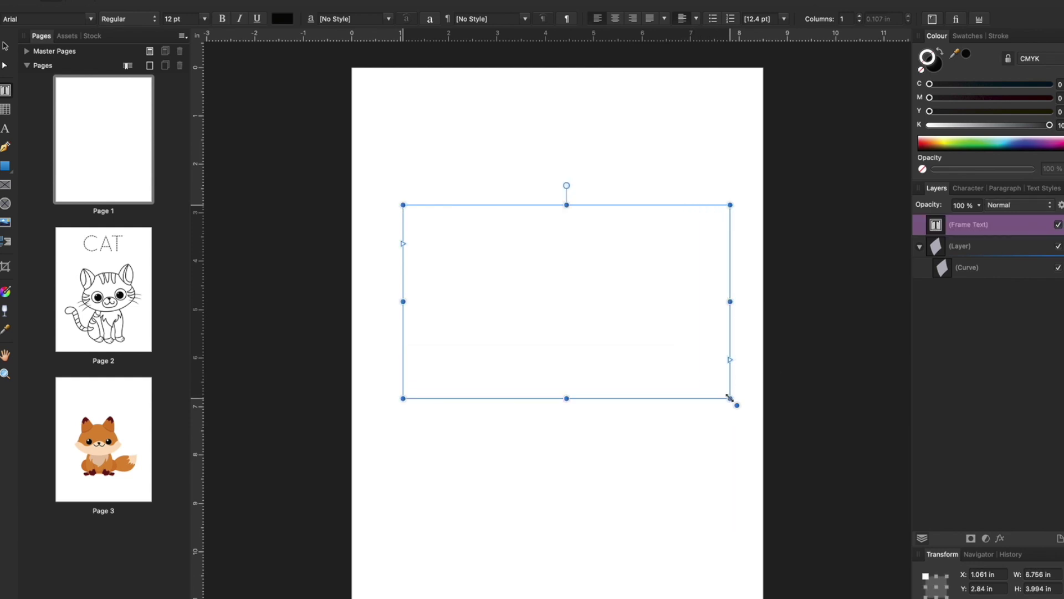
type("COLO")
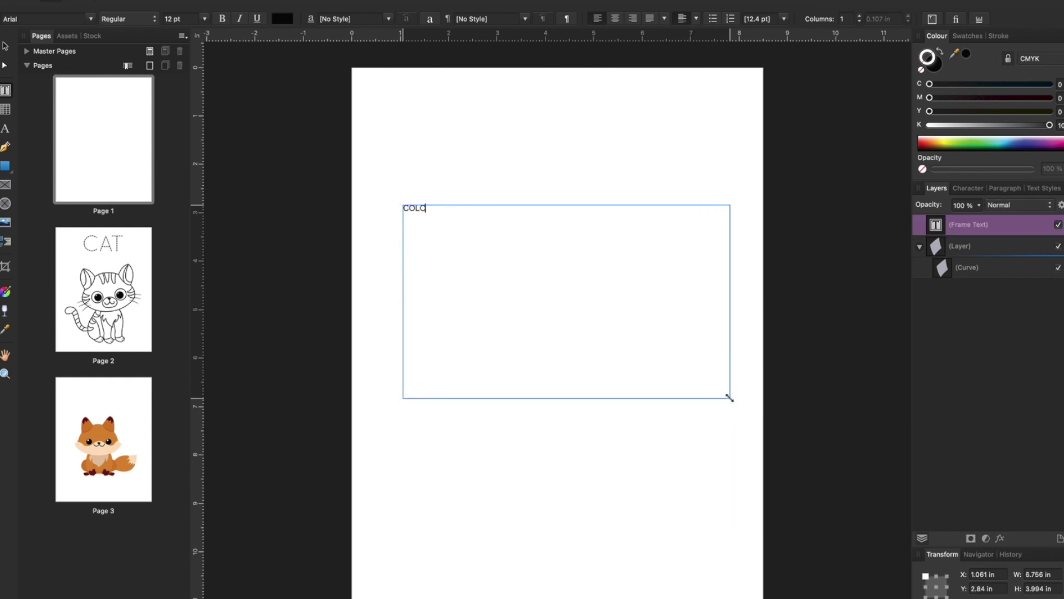
type("RING BOOK")
key("Escape")
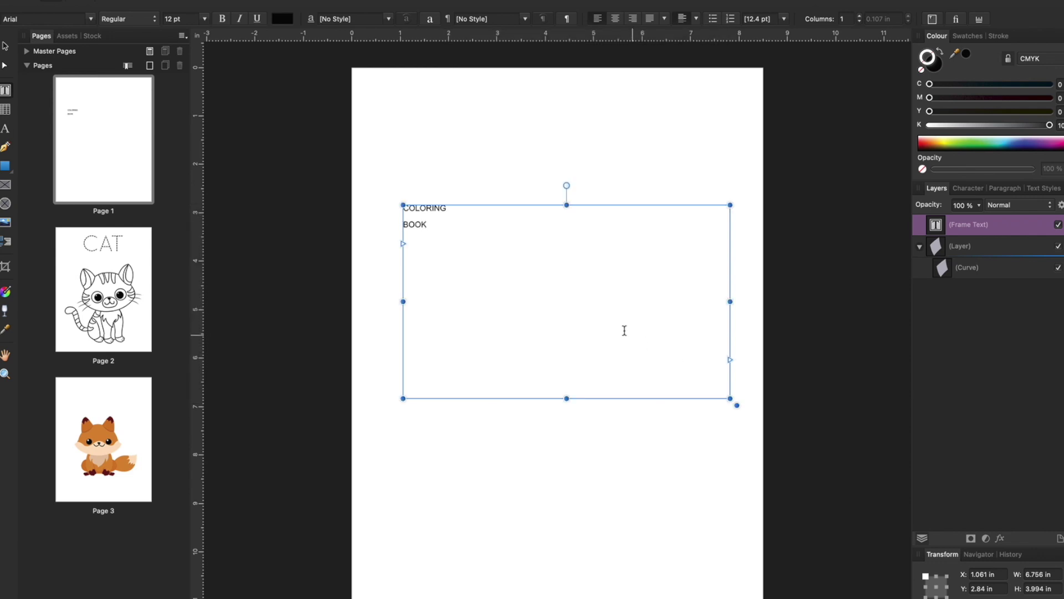
Format both lines of the COLORING BOOK title in the Quicksand font, Dash style, at 72 pt
double_click(416, 224)
left_click_drag(440, 222, 390, 207)
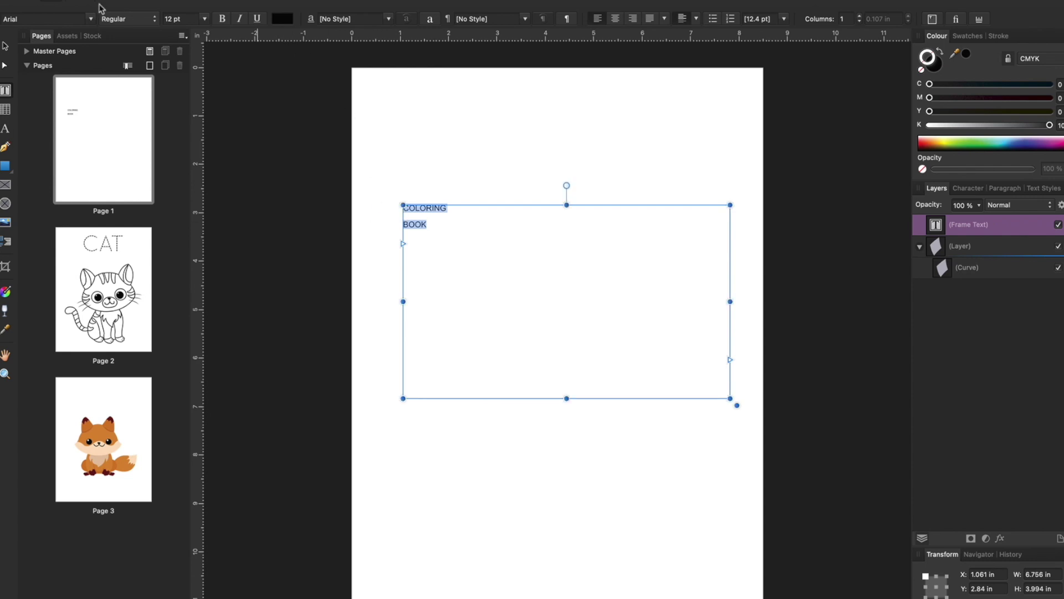
left_click(69, 19)
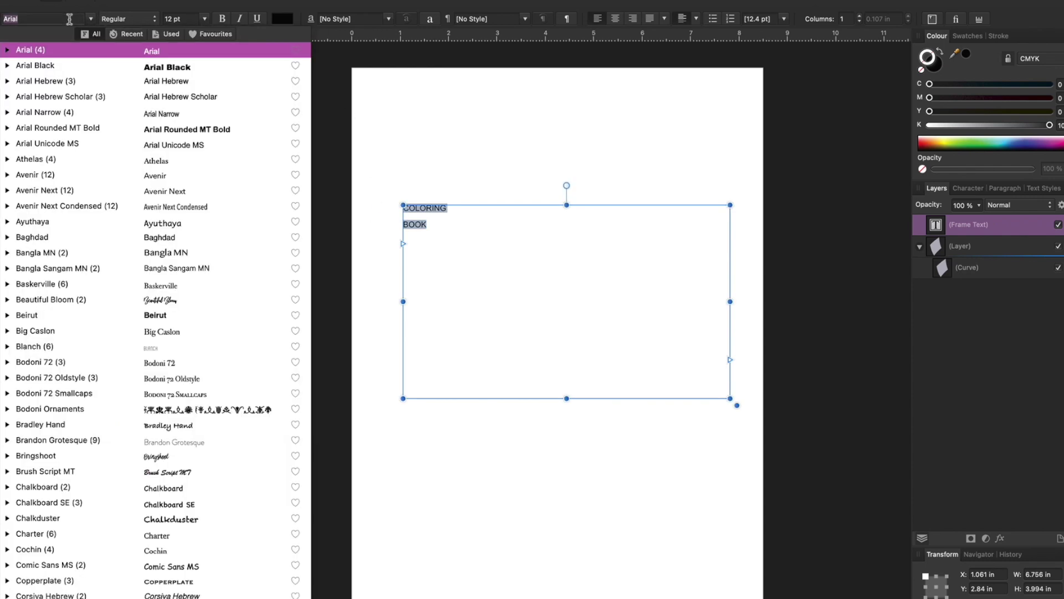
type("q")
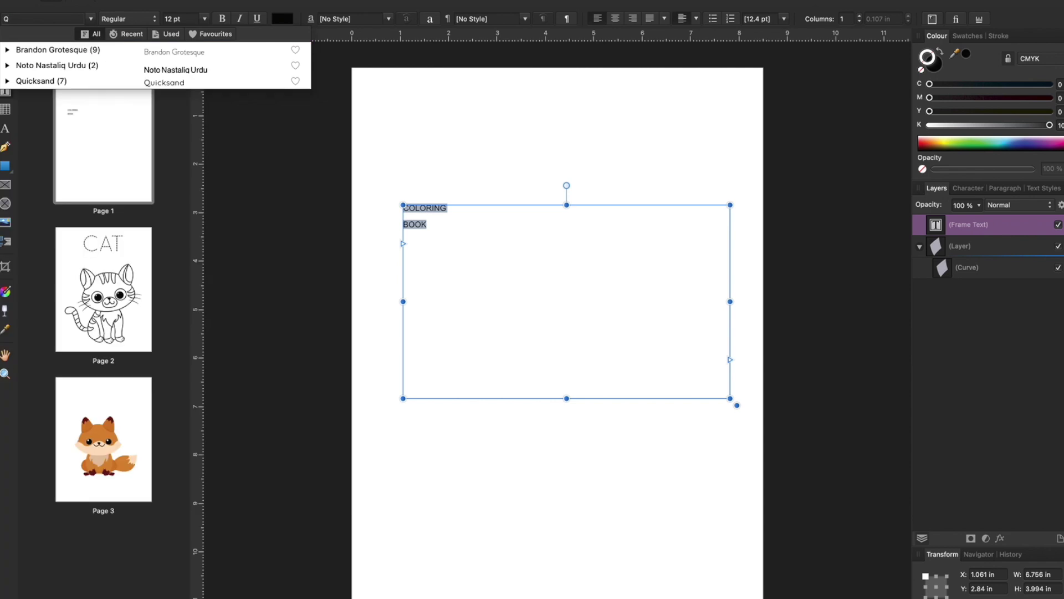
left_click(145, 83)
left_click(141, 22)
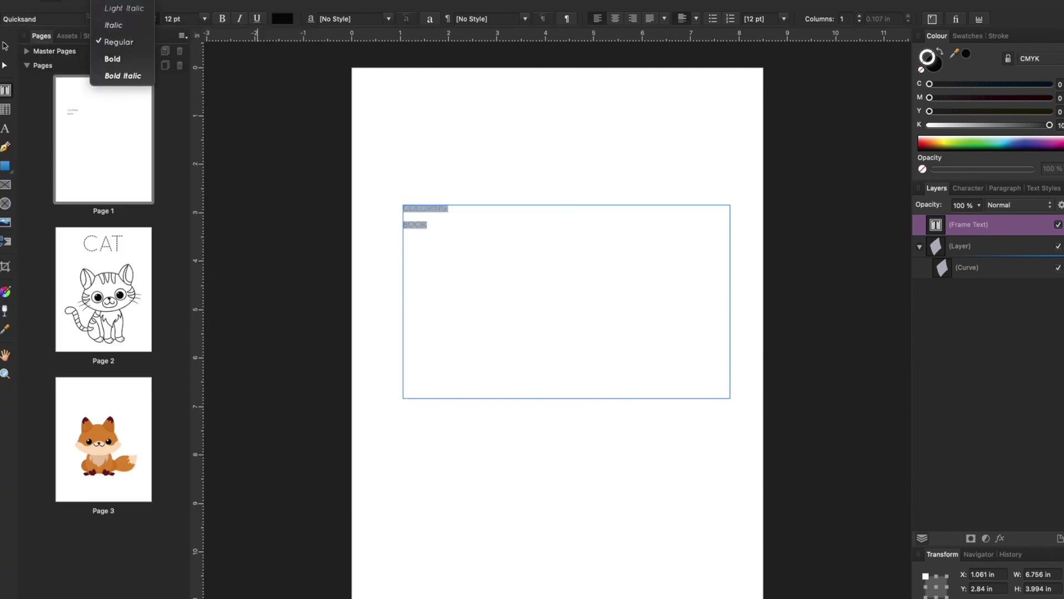
left_click(114, 2)
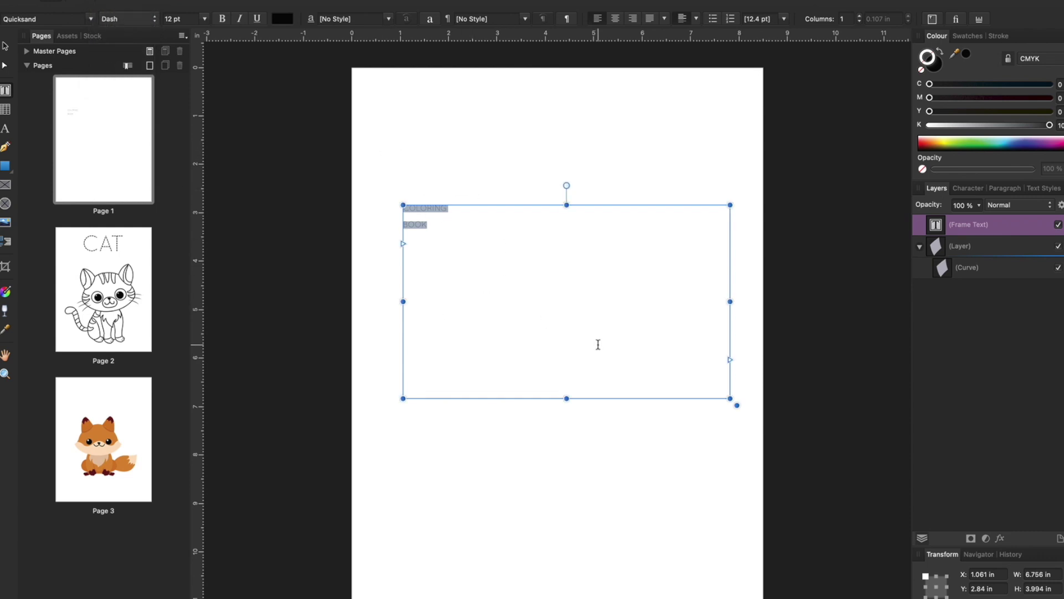
left_click(204, 19)
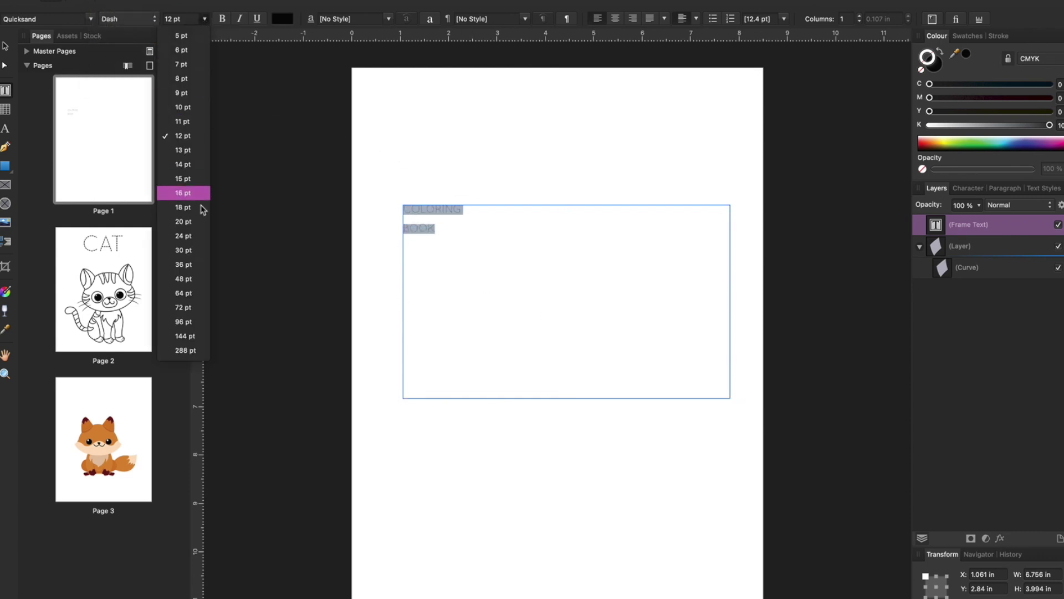
left_click(200, 307)
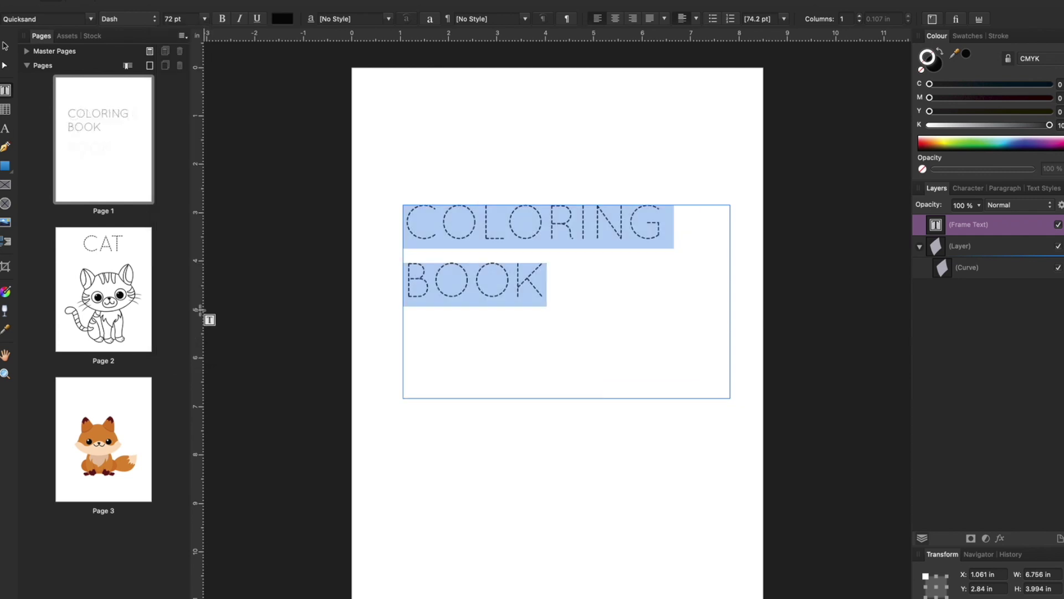
Centre-align the COLORING BOOK title and shorten its text frame to about 2.16 in high
left_click(615, 19)
left_click_drag(567, 398, 567, 309)
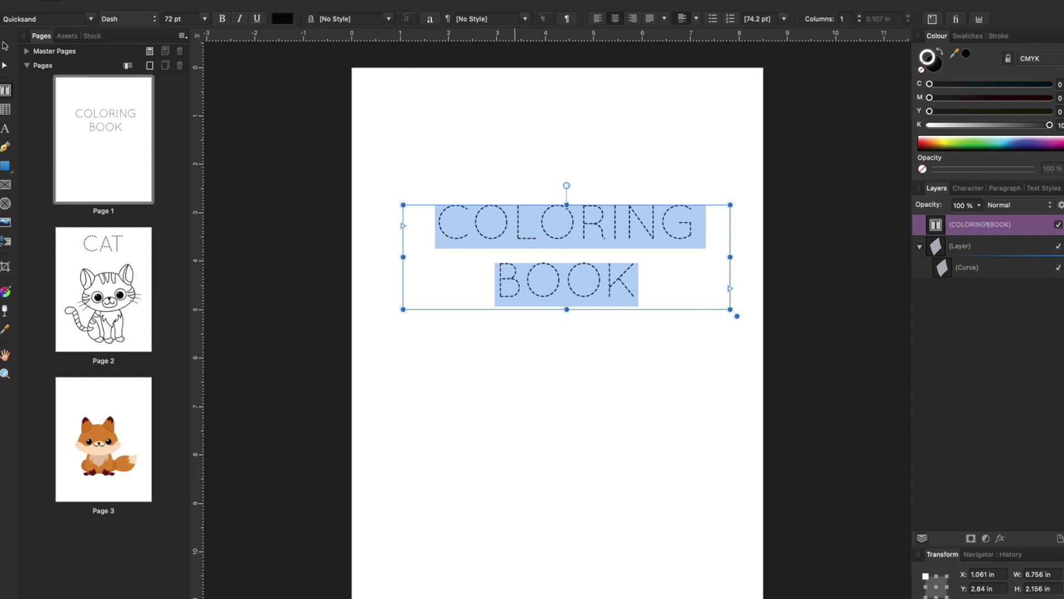
type("W")
key("super+z")
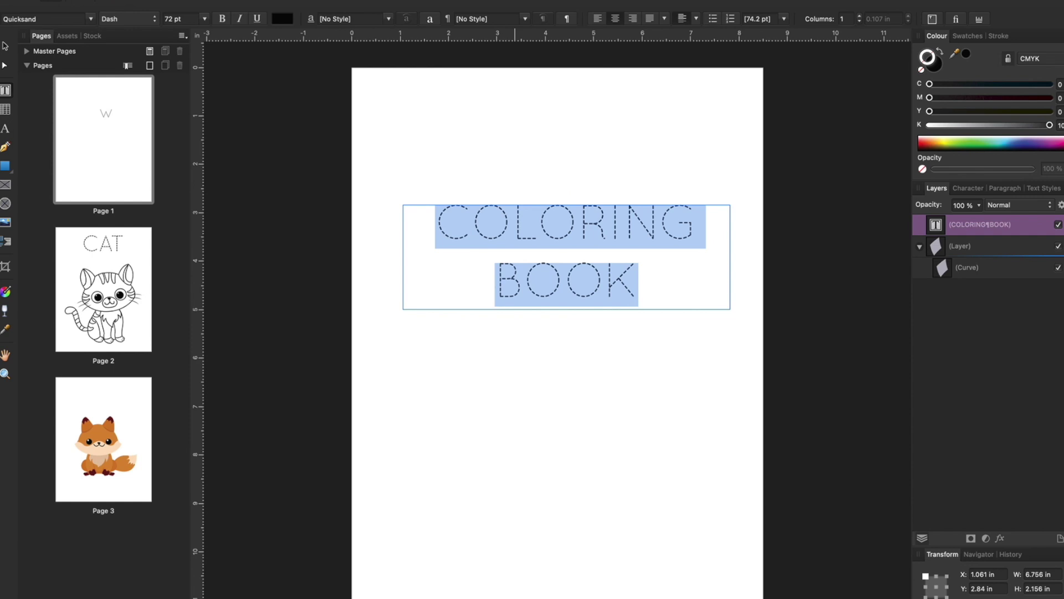
left_click(564, 133)
Include margins of 0.75 in on every side for all spreads of the document
left_click(5, 47)
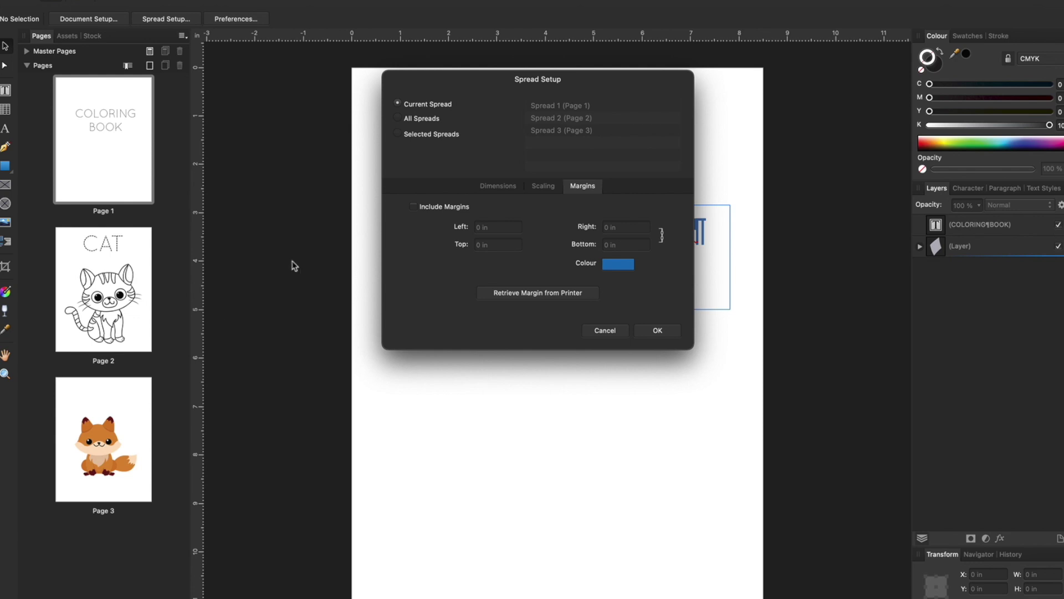
left_click(413, 207)
left_click(398, 118)
left_click(415, 208)
left_click(504, 228)
type(".75")
key("Tab")
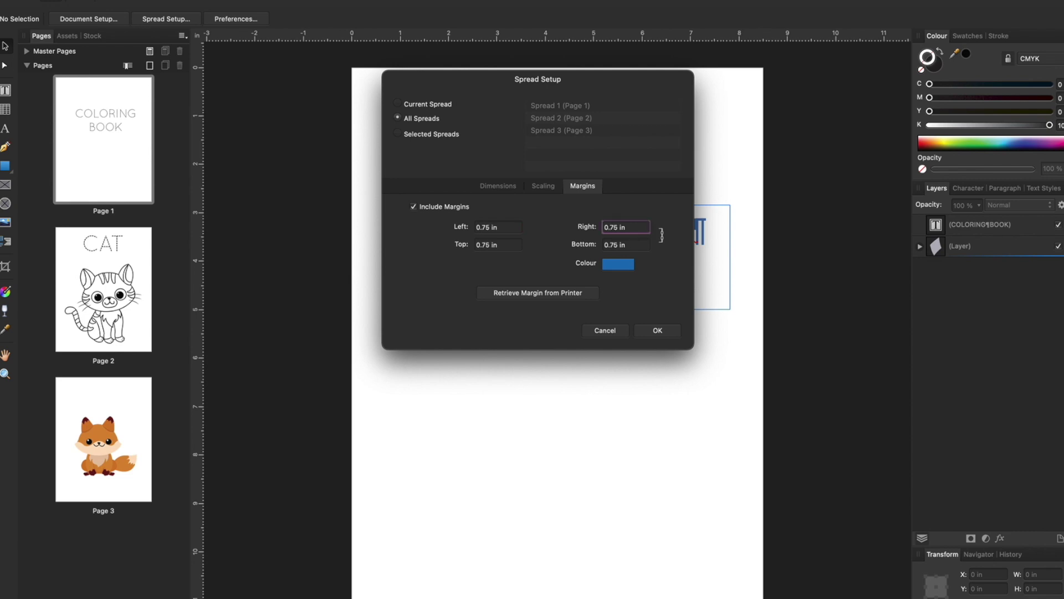
left_click(667, 333)
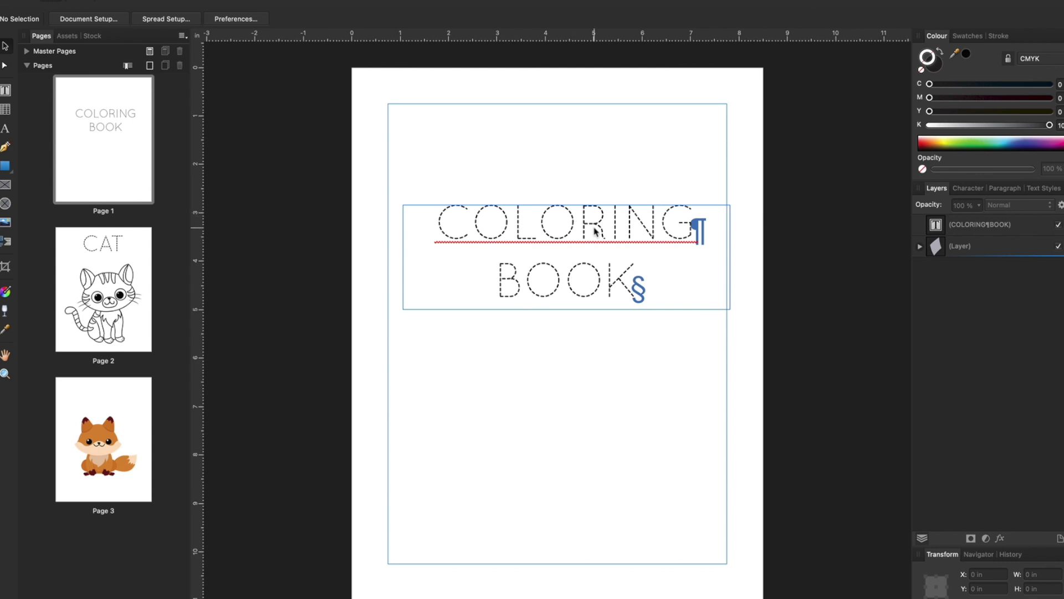
Enlarge the title to 82.6 pt in a page-wide frame about 8.5 × 3.08 in and move it down to about Y 3.32 in
left_click_drag(593, 231, 579, 231)
left_click_drag(722, 317, 763, 347)
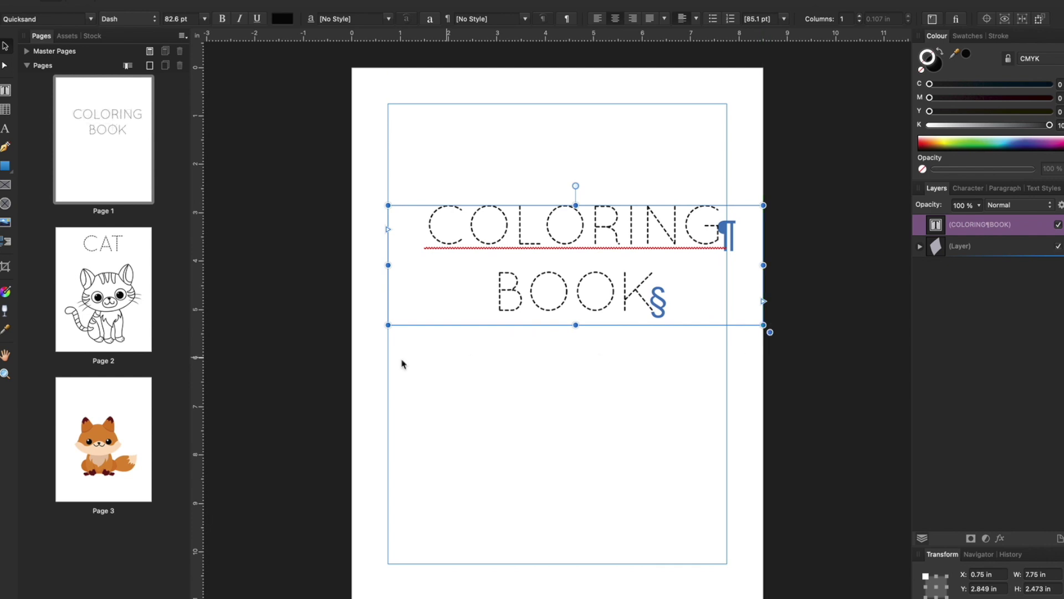
left_click_drag(388, 322, 352, 353)
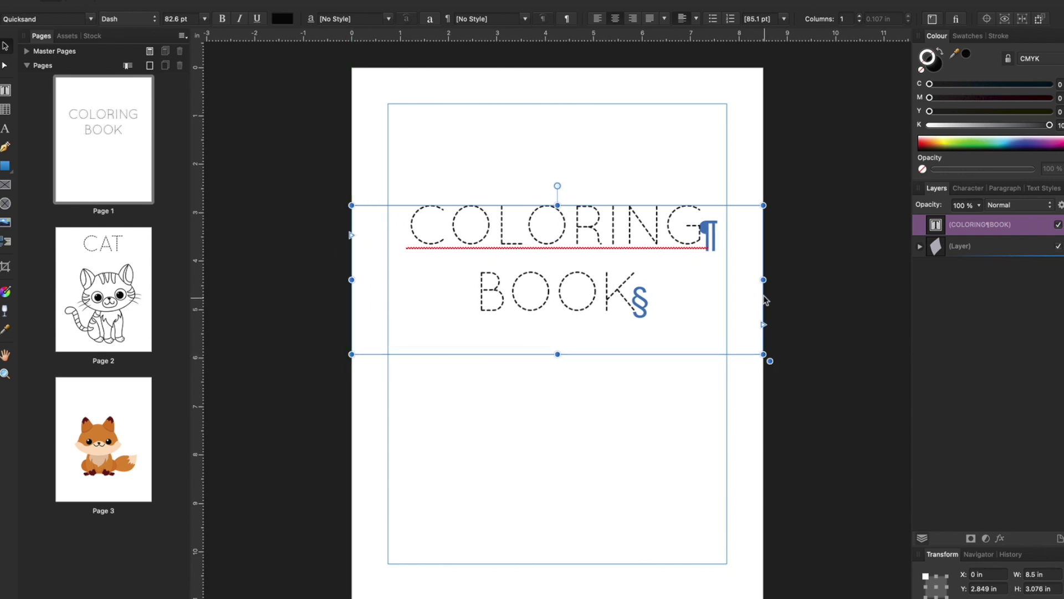
left_click(804, 291)
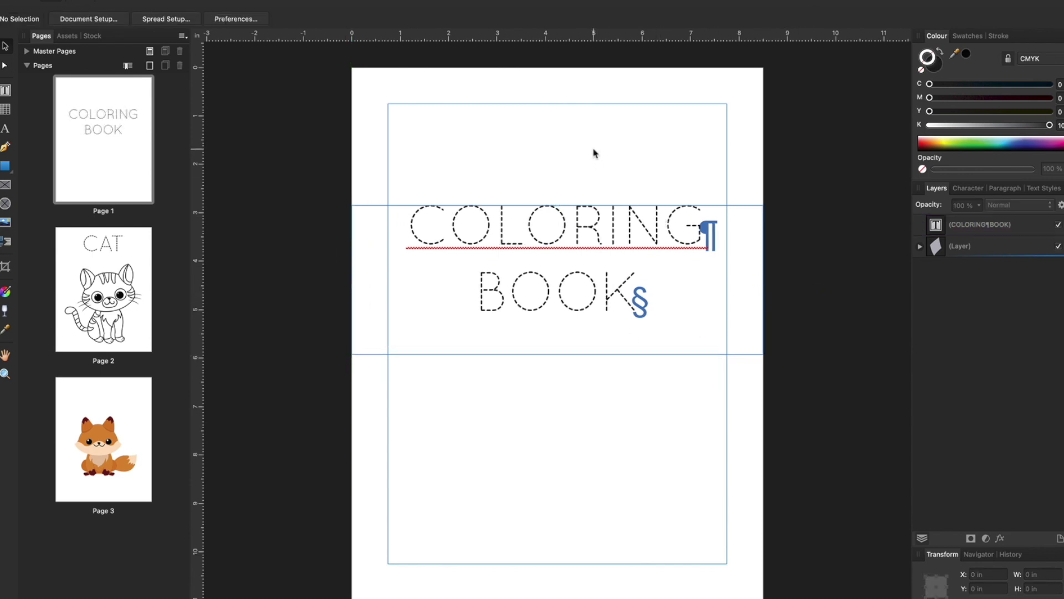
mouse_move(588, 299)
left_mouse_down()
mouse_move(584, 331)
mouse_move(577, 313)
left_mouse_up()
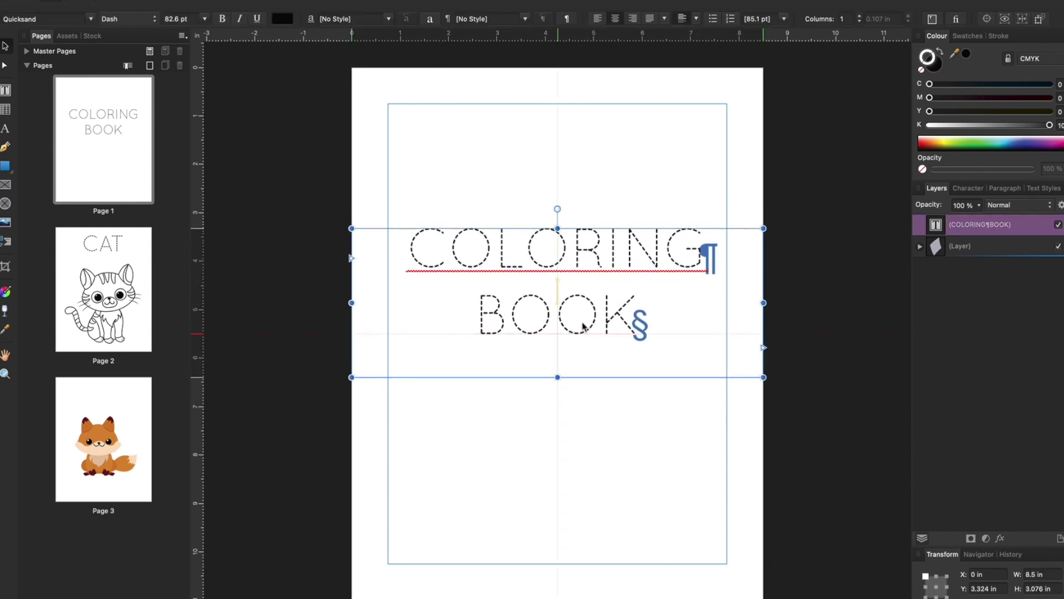
left_click(774, 445)
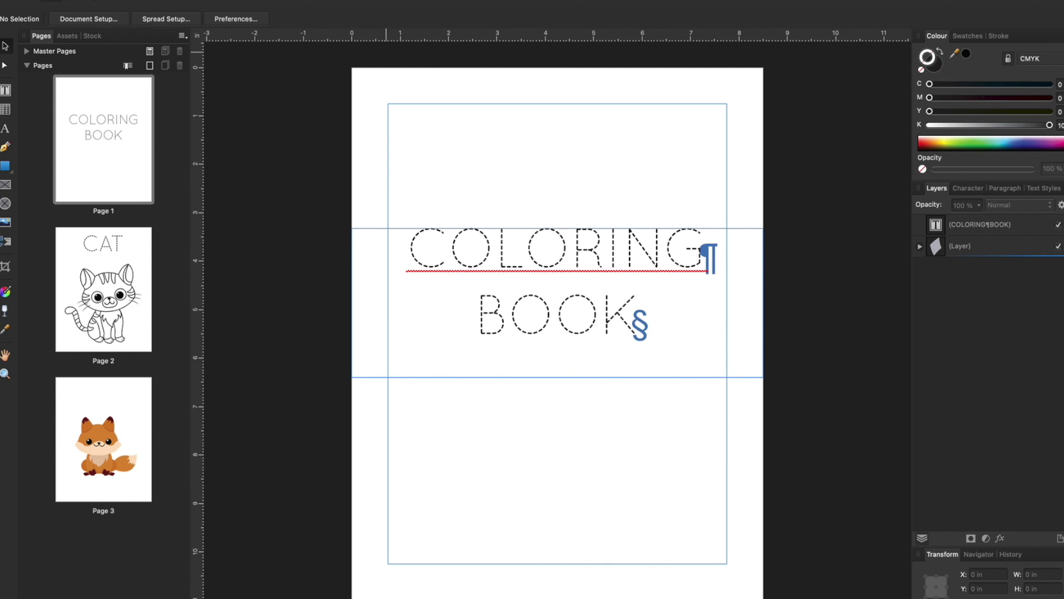
Set up a PDF export of all pages with the PDF (for print) preset and preview on completion
left_click(118, 1)
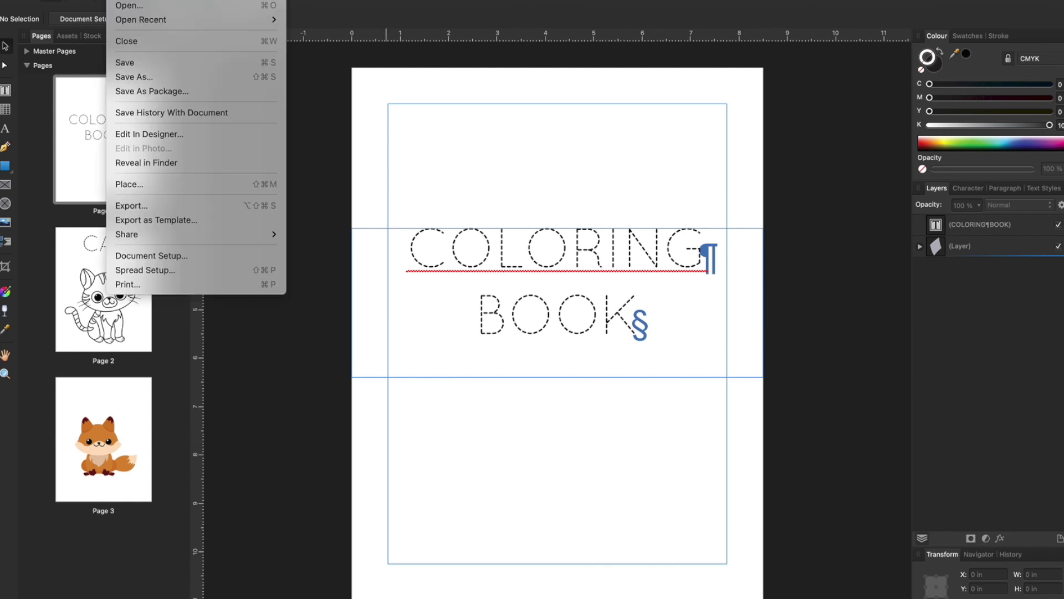
left_click(141, 207)
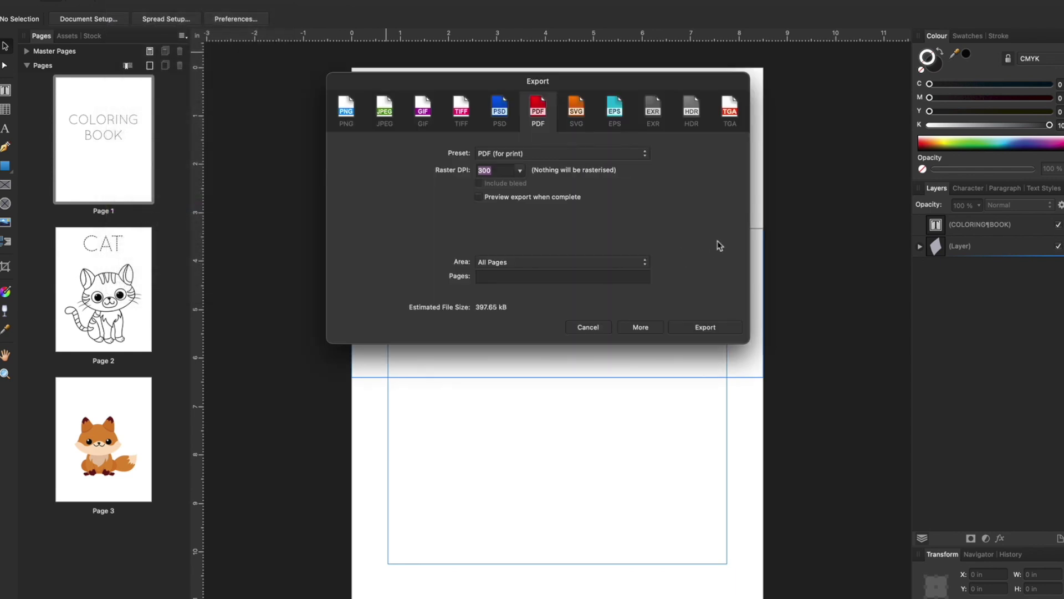
left_click(646, 156)
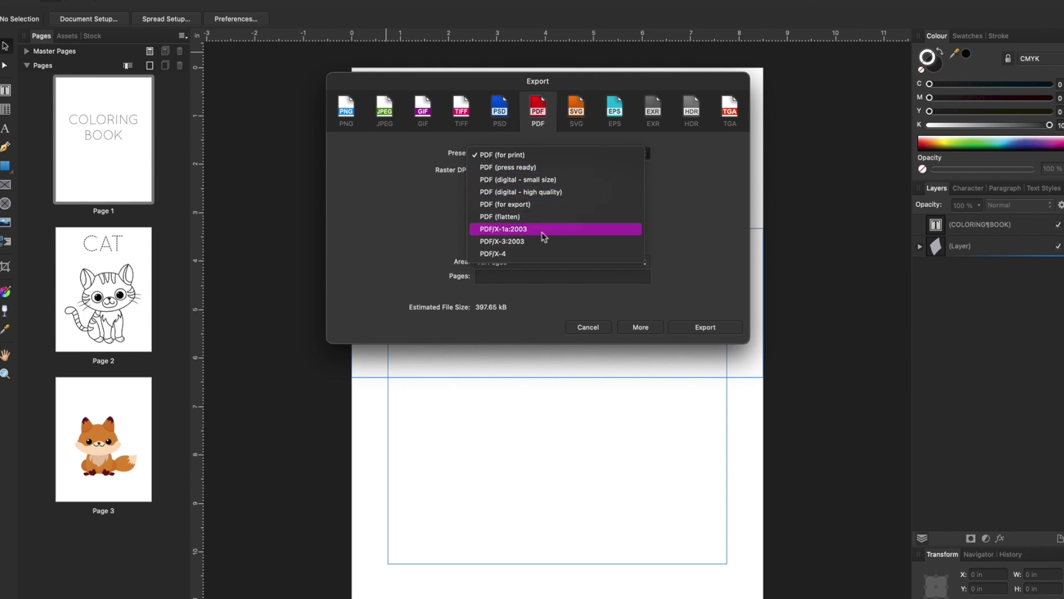
left_click(524, 157)
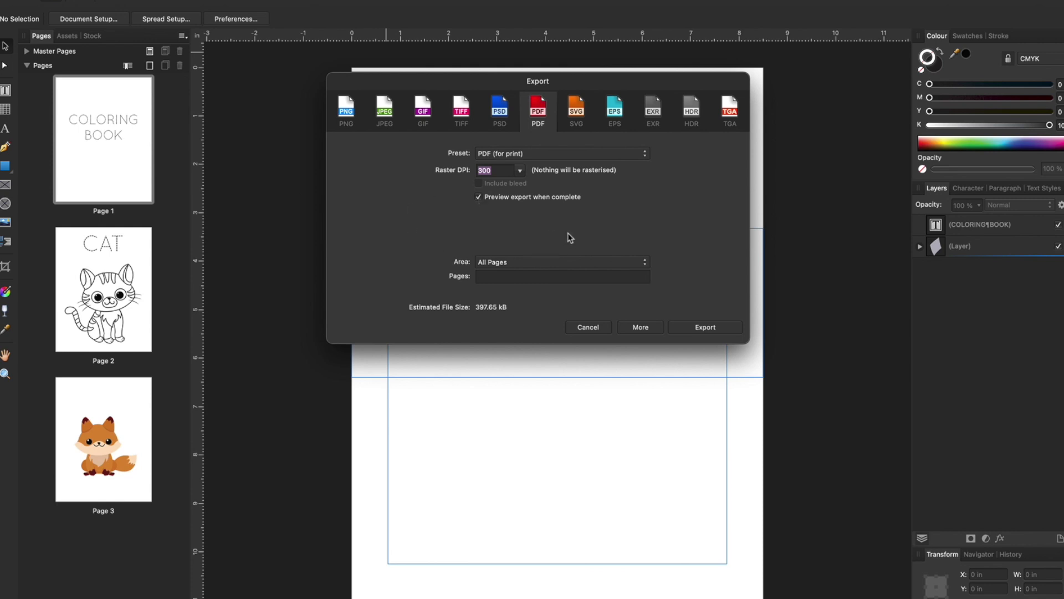
left_click(645, 265)
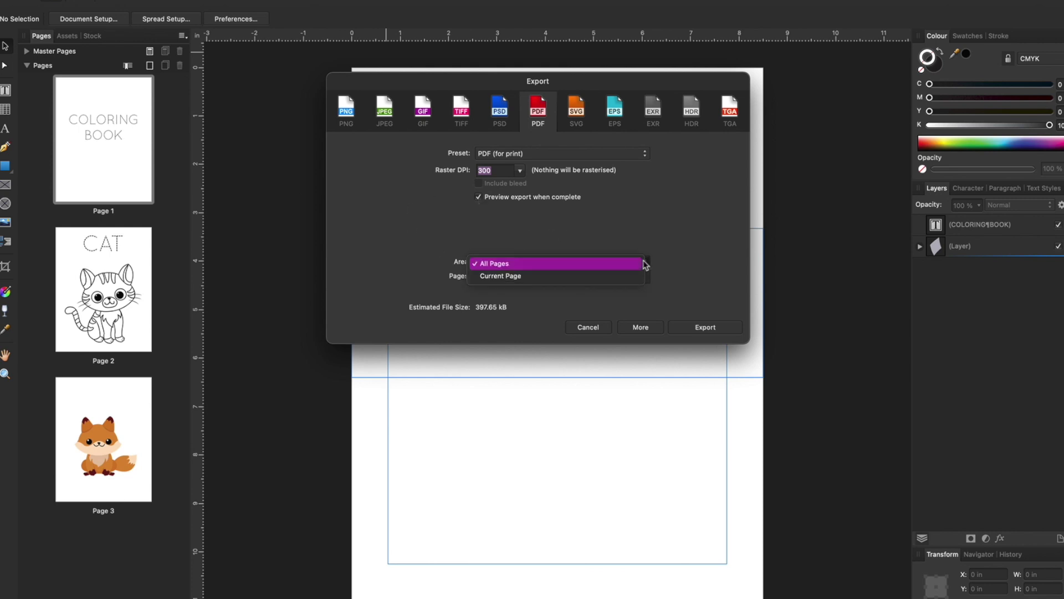
left_click(643, 264)
Export the PDF to the Desktop under the name Baby Animals Coloring Book
left_click(710, 332)
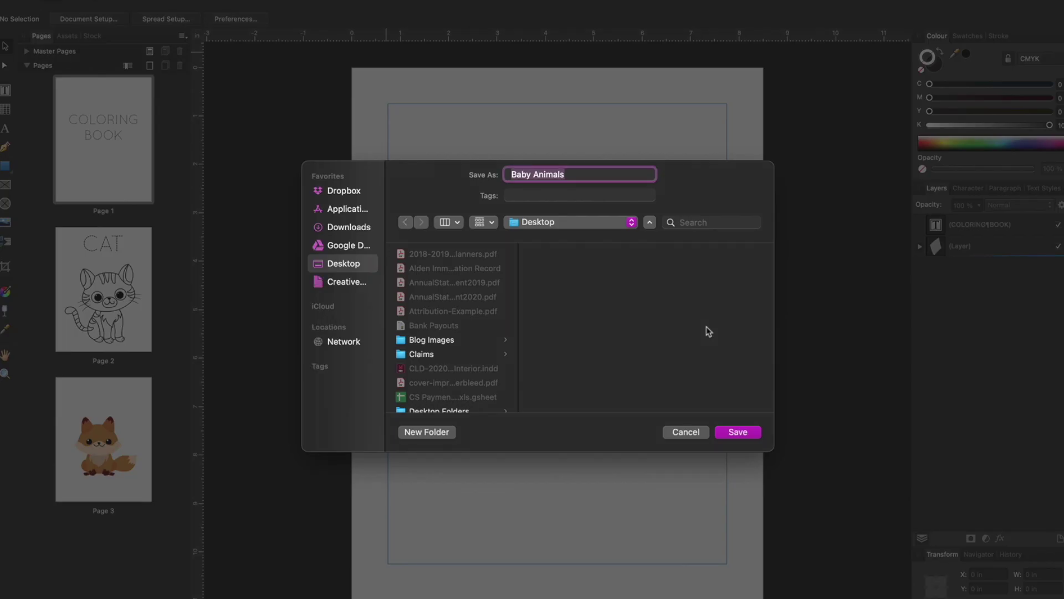
left_click(623, 173)
type("COL")
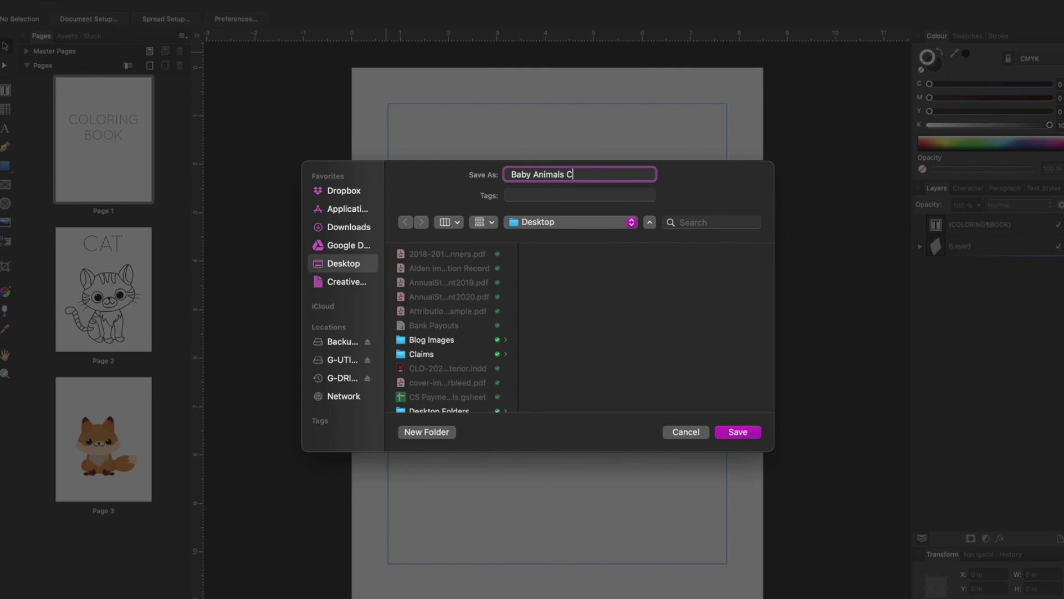
key("BackSpace")
key("BackSpace")
type("oling")
key("BackSpace")
key("BackSpace")
key("BackSpace")
key("BackSpace")
type("oring Book")
left_click(743, 432)
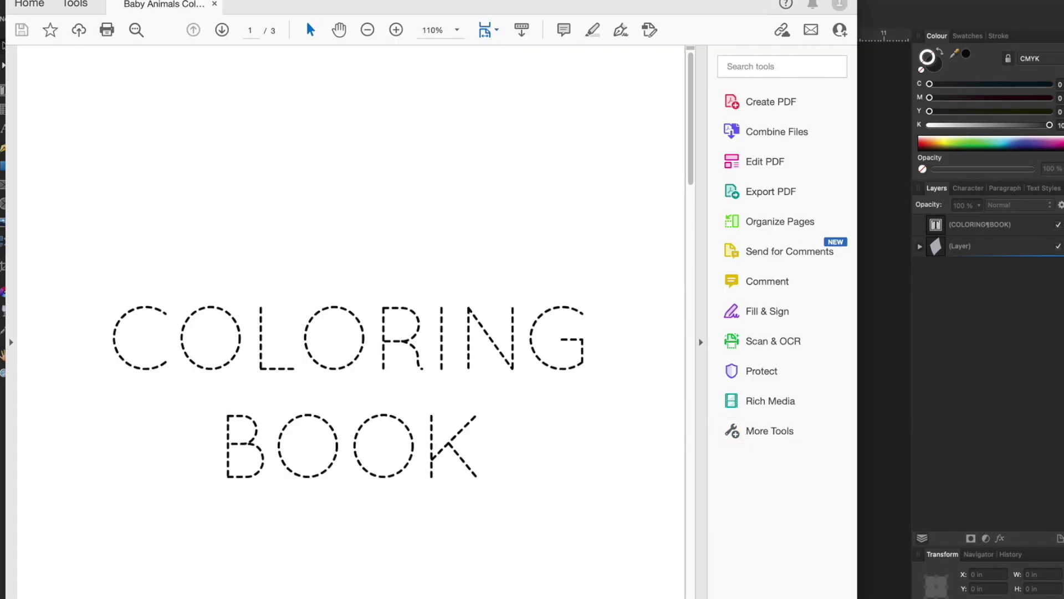
View the exported PDF full screen in Adobe Acrobat, paging from the title to the cat page, and leave full-screen view
left_click_drag(432, 1, 582, 1)
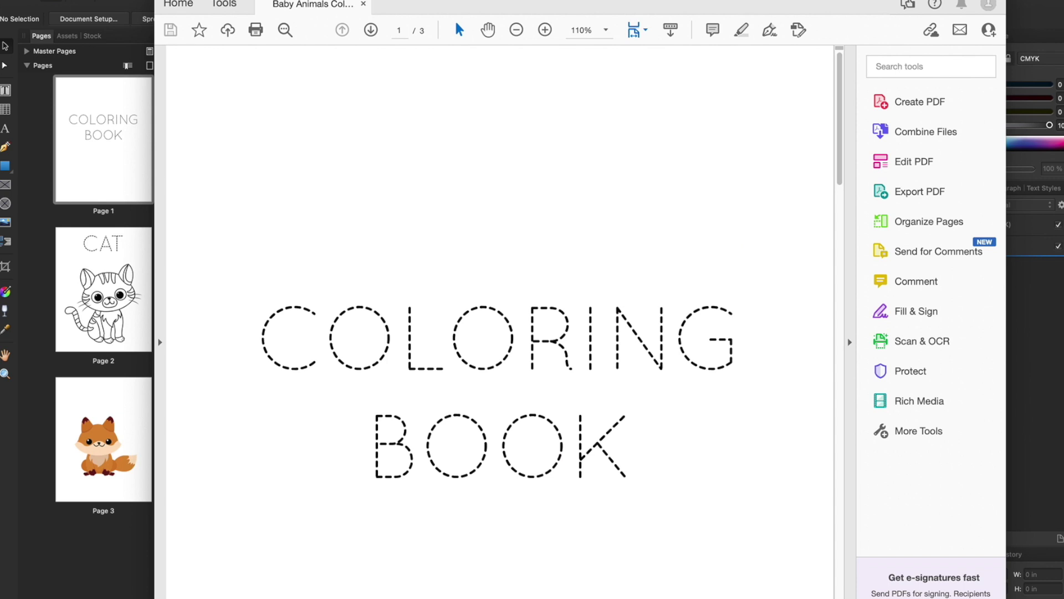
key("super+l")
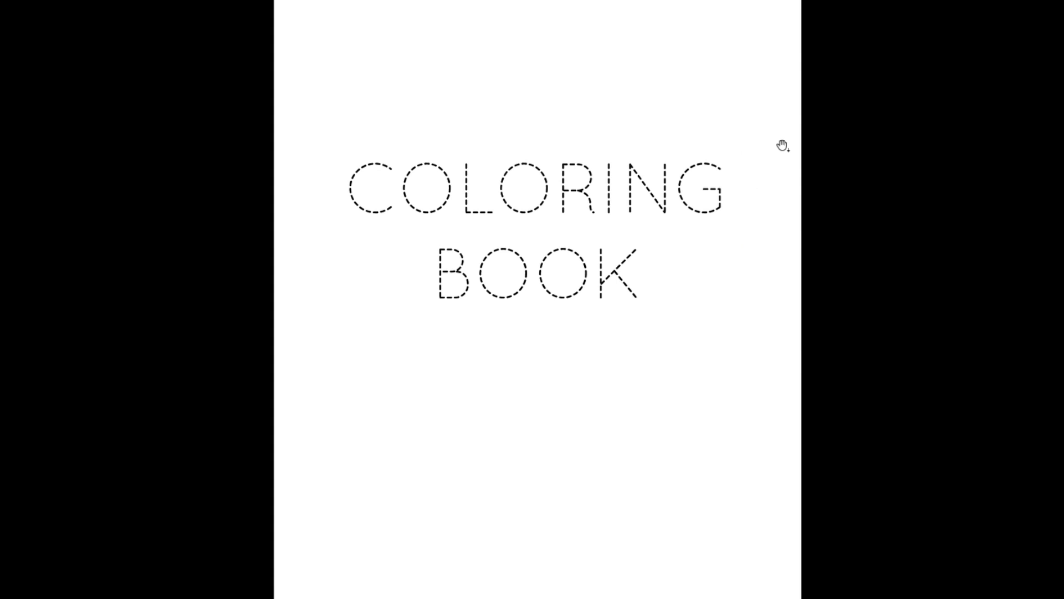
key("Right")
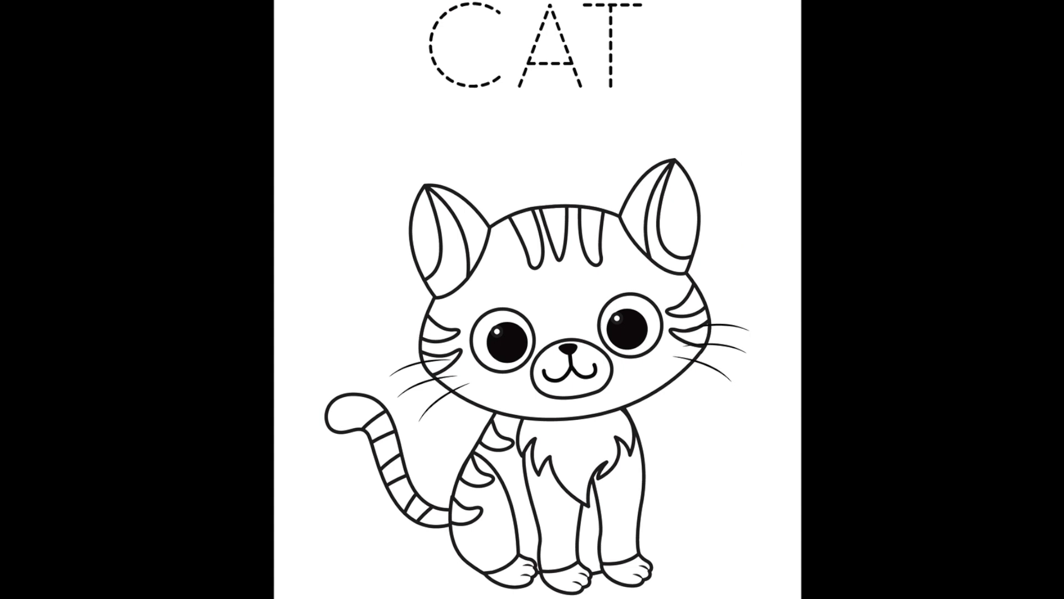
key("Escape")
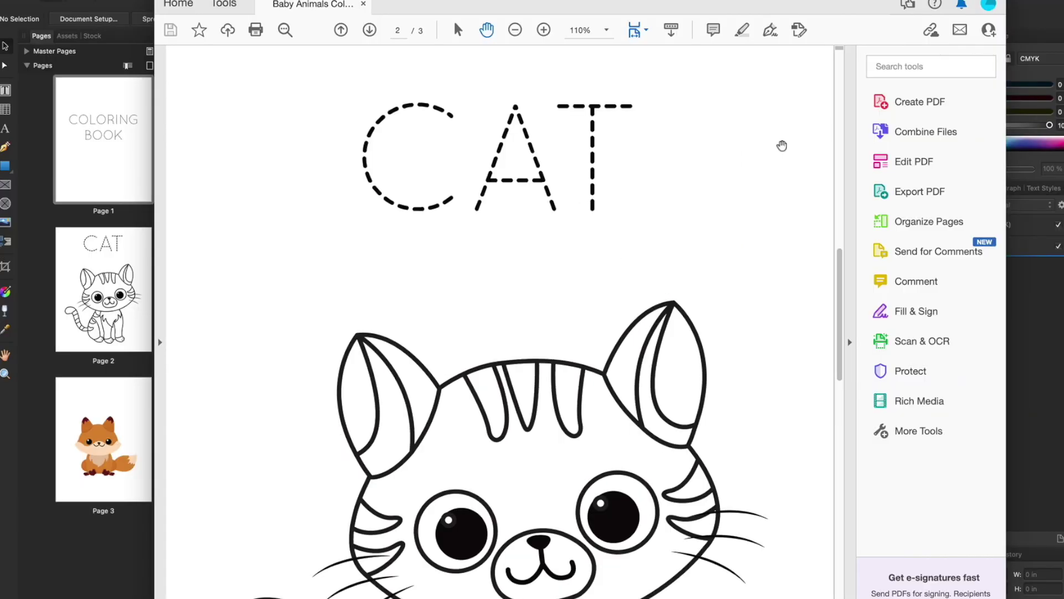